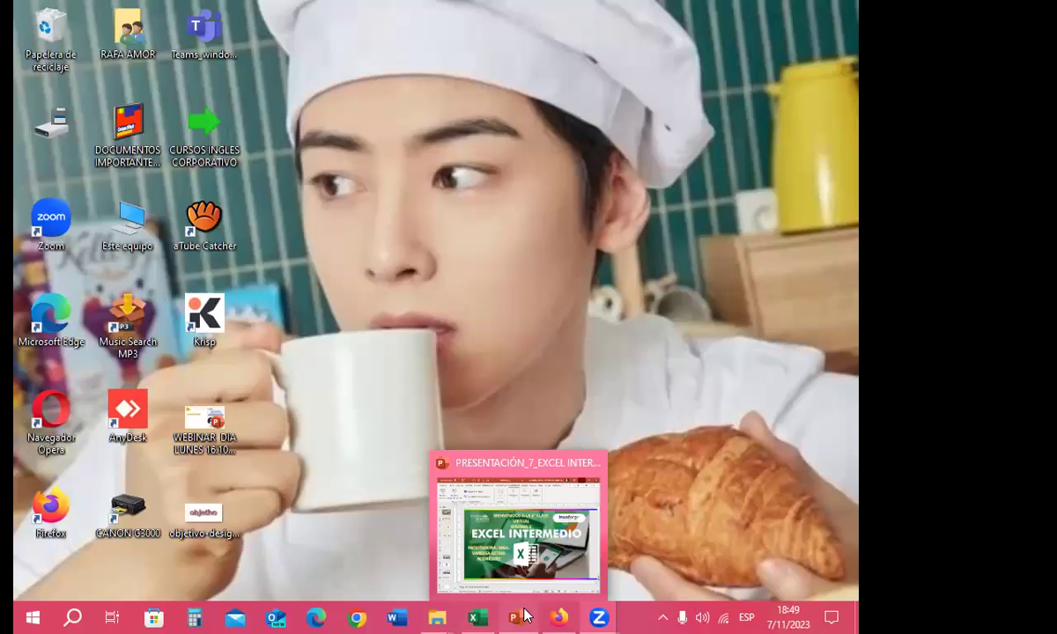
Restore the Excel Intermedio presentation window from its taskbar thumbnail
click(524, 615)
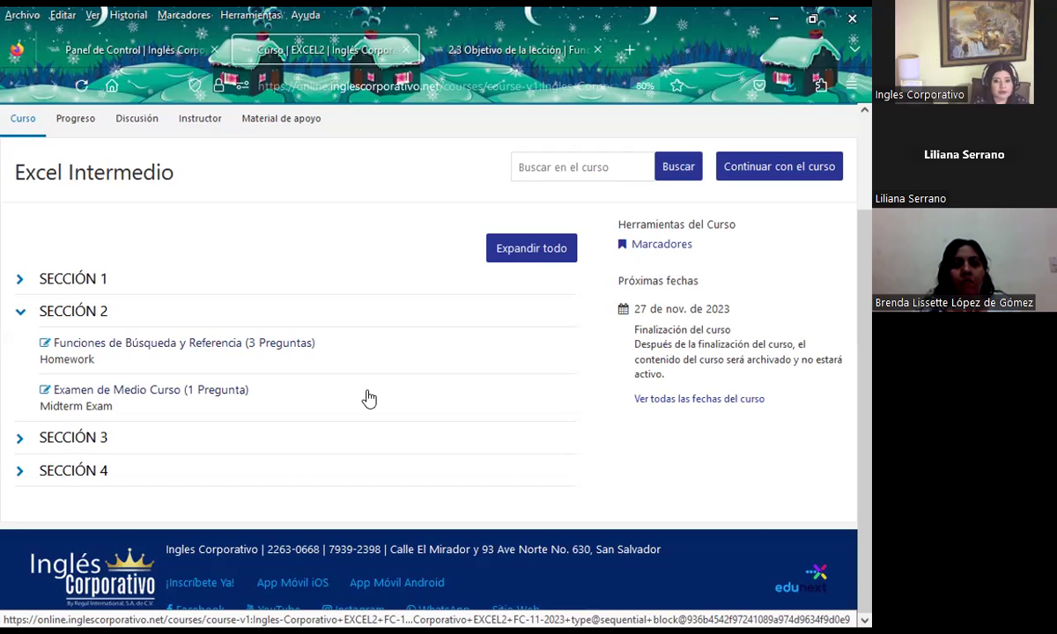
Switch to the 2.3 Objetivo de la lección page and scroll to the BUSCARV example table
click(518, 50)
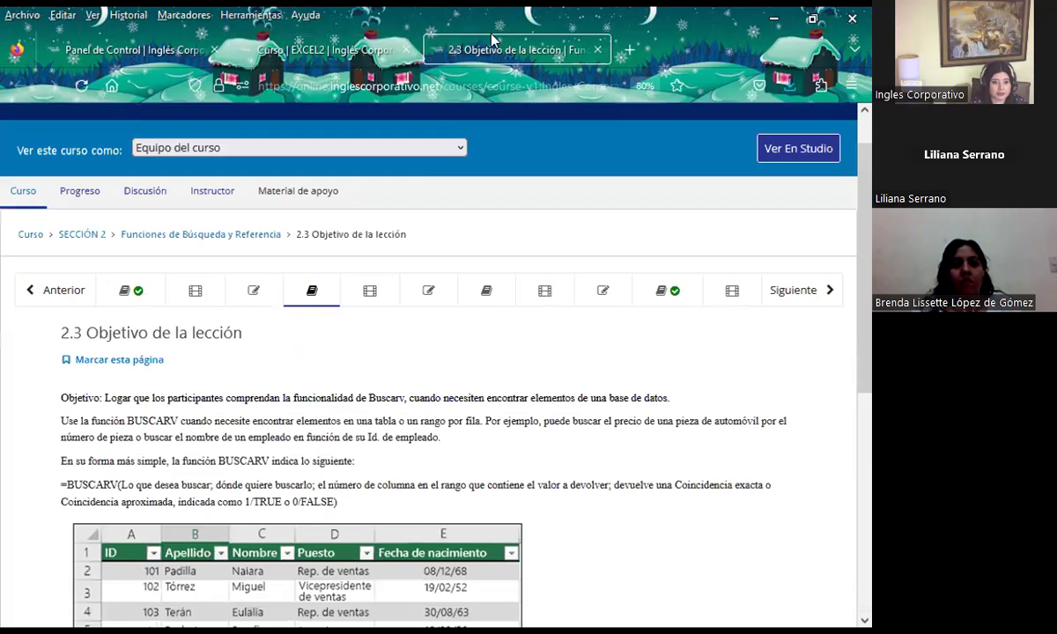
scroll(540, 416, down, 3)
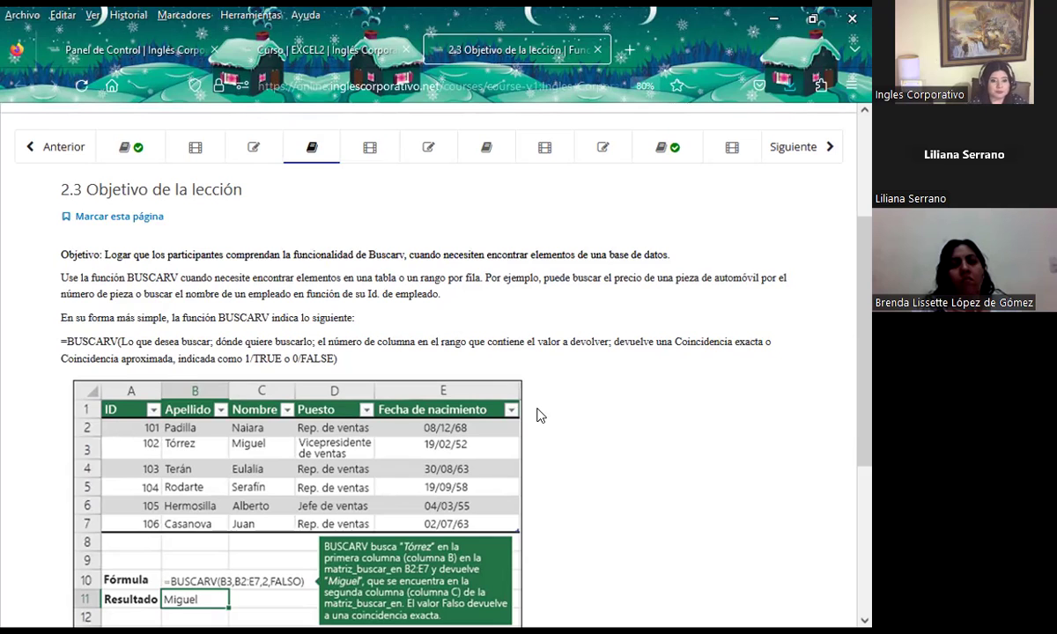
Open lesson 2.4 Función BuscarV and scroll down to the 'RESPONDER LA SIGUIENTE PREGUNTA' post
click(370, 147)
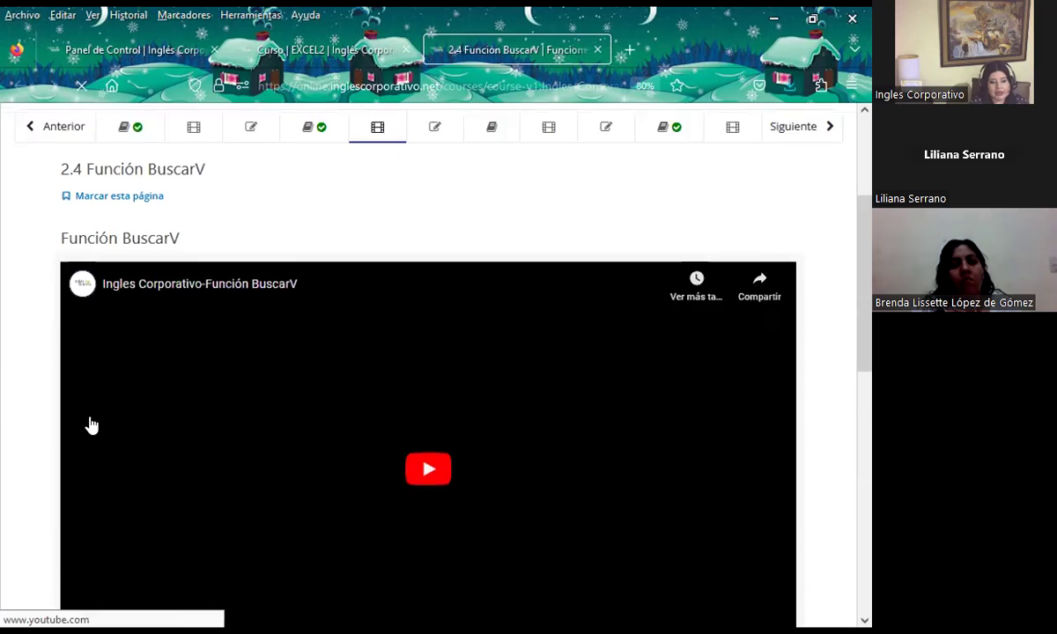
scroll(92, 426, down, 3)
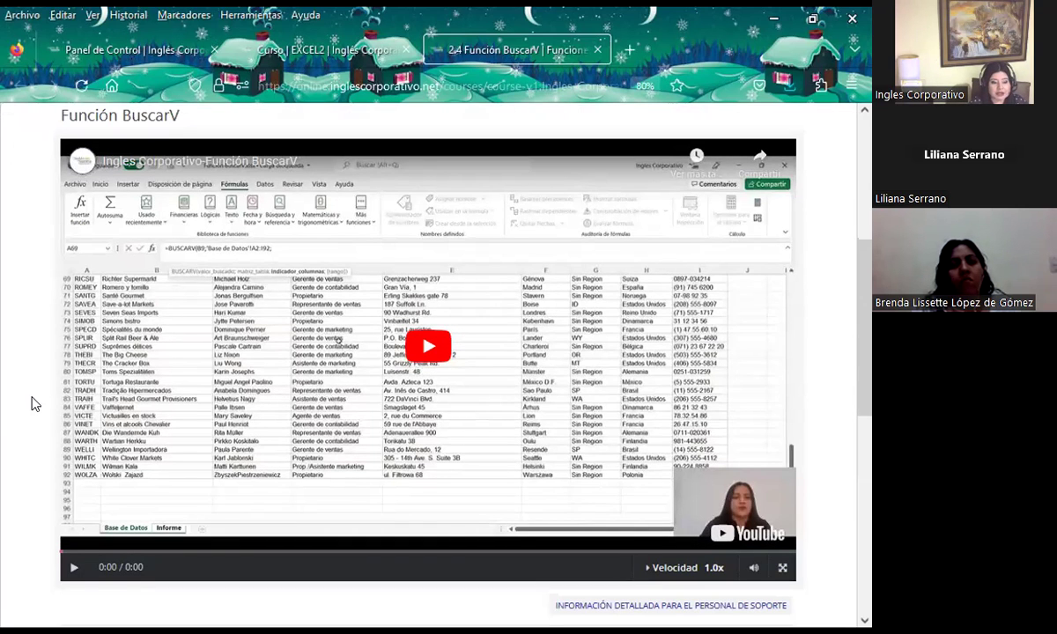
scroll(36, 405, down, 2)
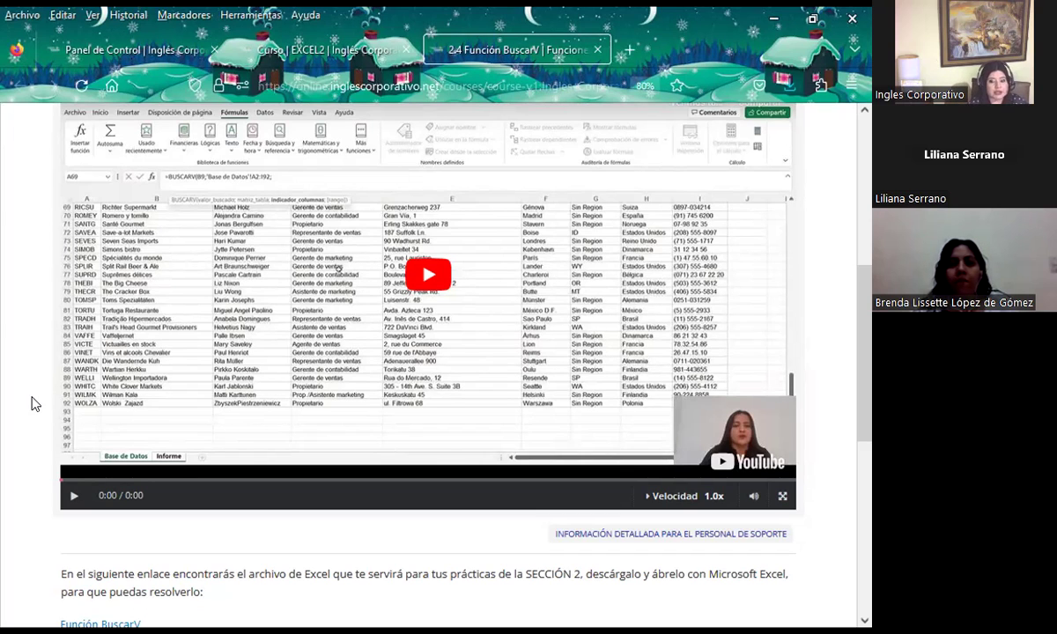
scroll(238, 359, down, 5)
scroll(251, 366, down, 3)
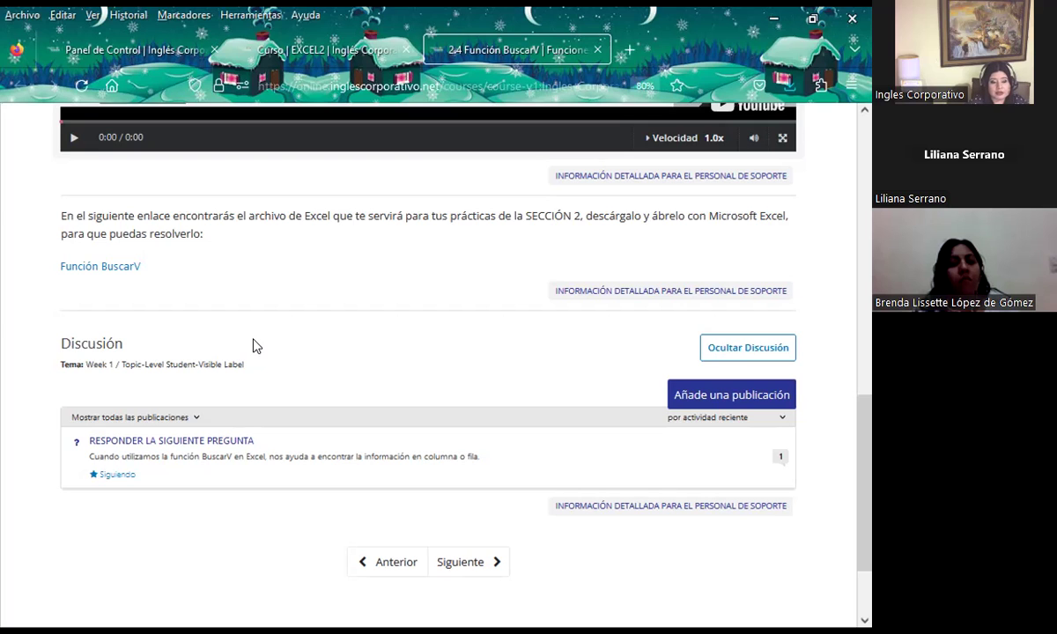
Open the 'RESPONDER LA SIGUIENTE PREGUNTA' post with its reply box, then return to the lesson's top
click(145, 441)
scroll(252, 390, down, 3)
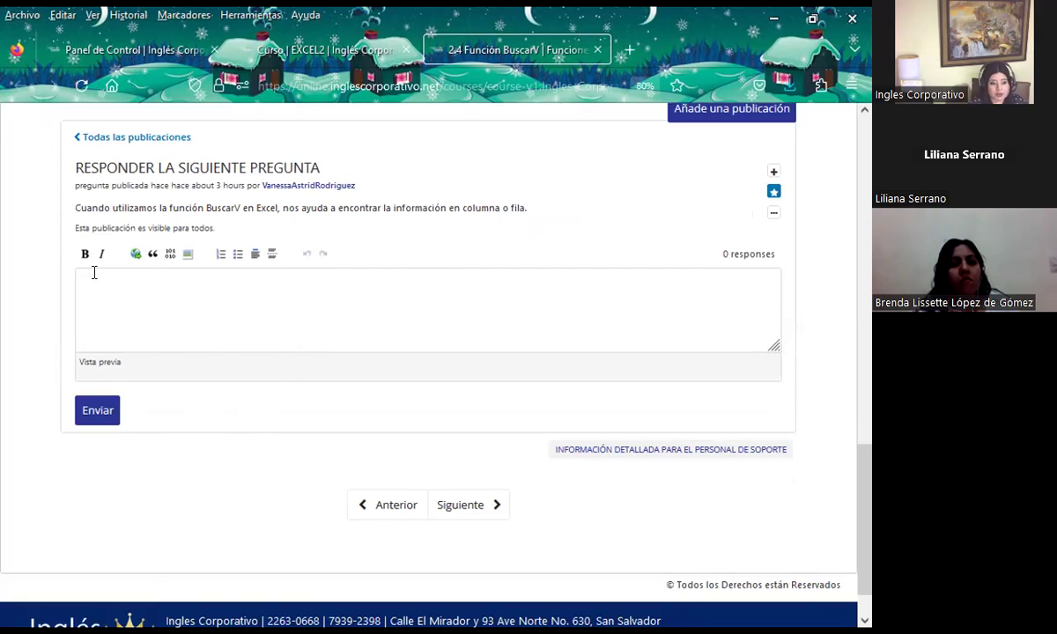
scroll(292, 451, up, 3)
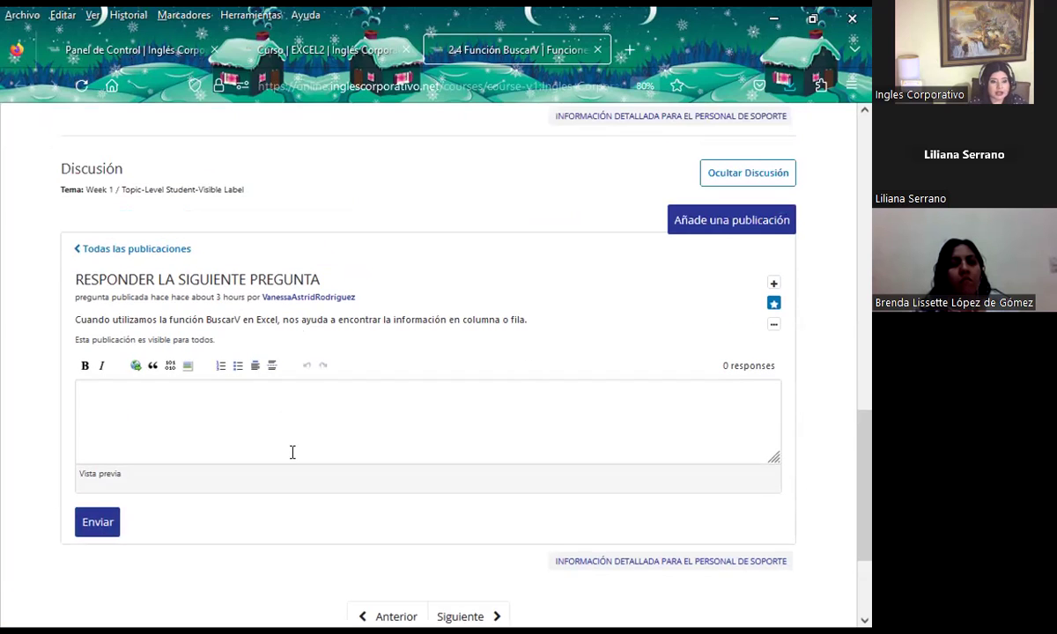
scroll(323, 457, up, 2)
scroll(326, 454, up, 3)
scroll(330, 443, up, 3)
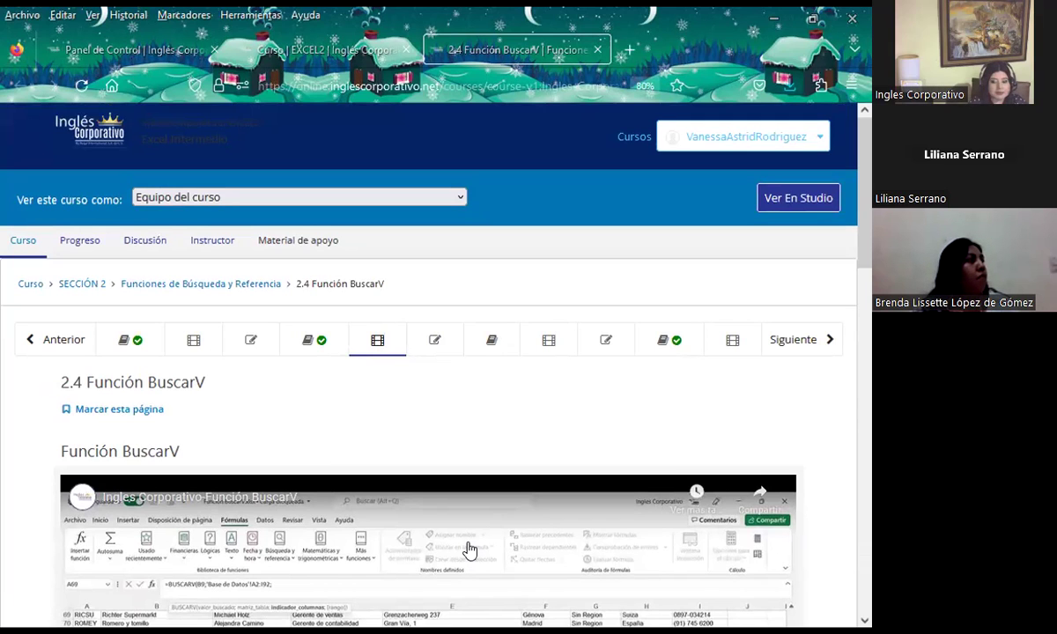
Switch back to the PowerPoint slideshow at slide 2, AGENDA
key(alt+Tab)
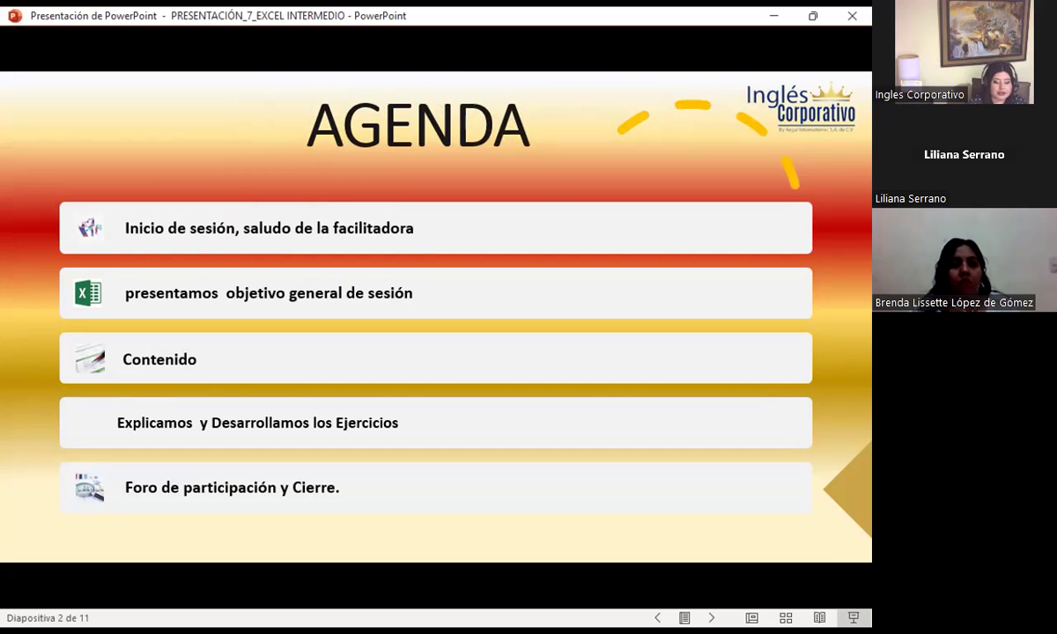
Advance past the slide 3 Objetivo to slide 4, BuscarV() definition and syntax
key(Right)
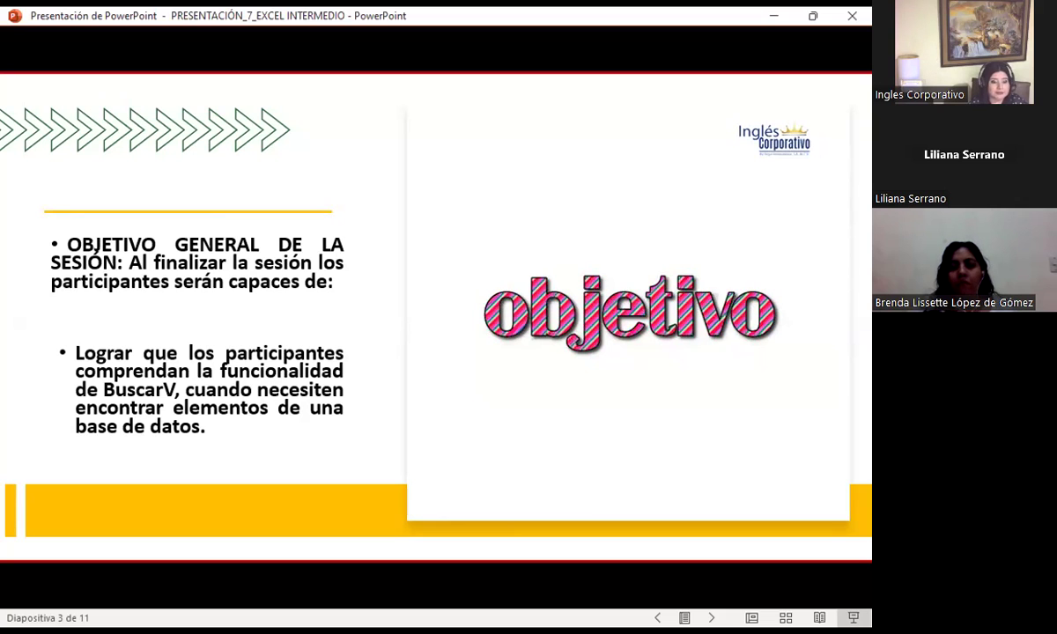
key(Right)
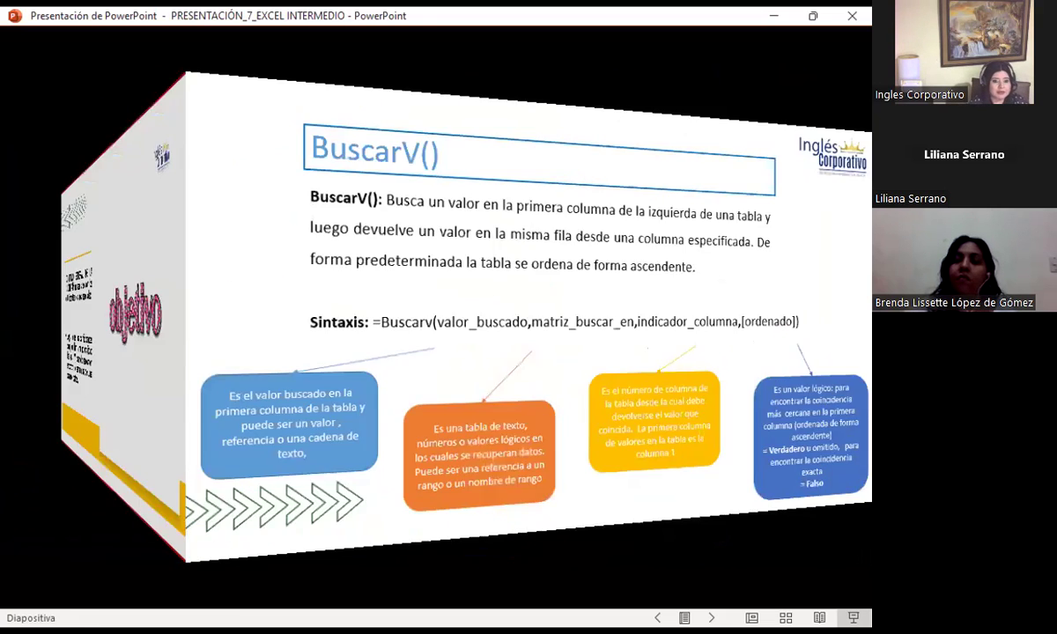
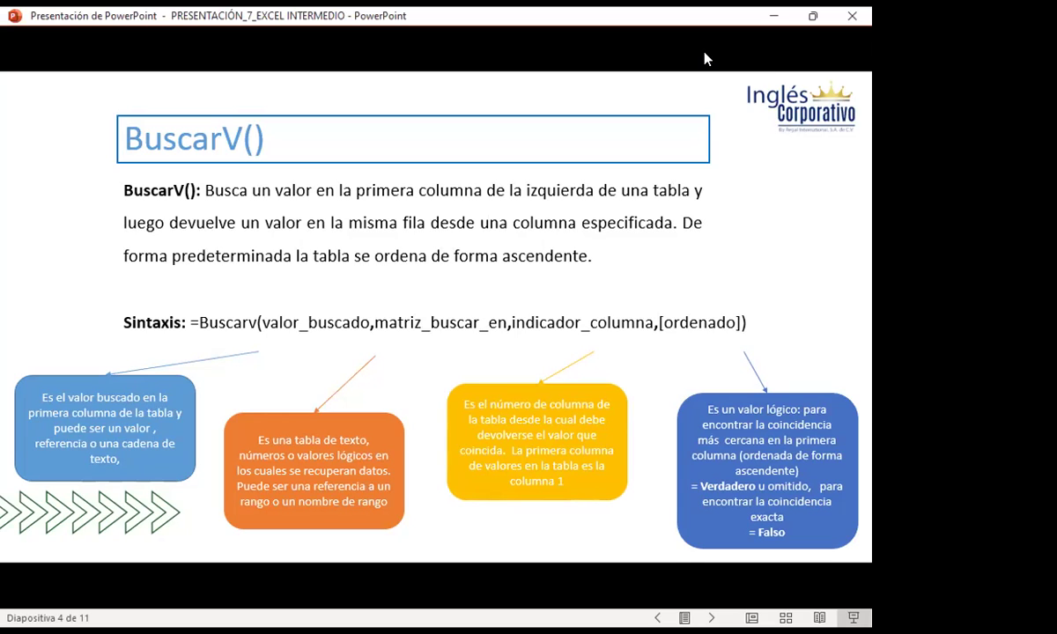
Advance the slide show to the next slide, toward the Caso Práctico exercise
key(Page_Down)
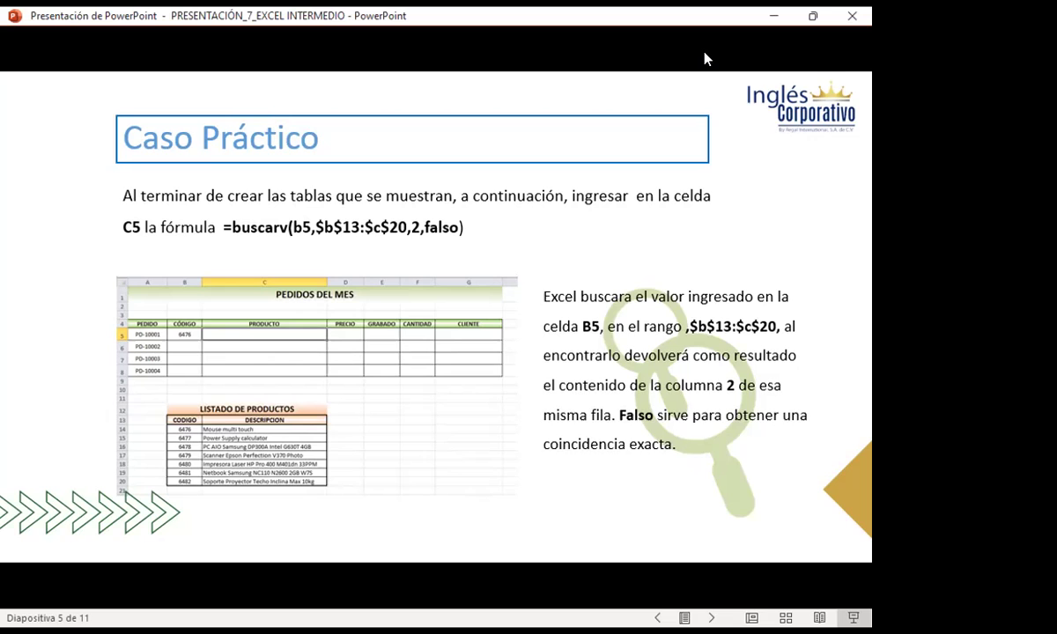
Show slide 6, 'Resultado Caso Práctico', then switch over to the Excel workbook
key(Right)
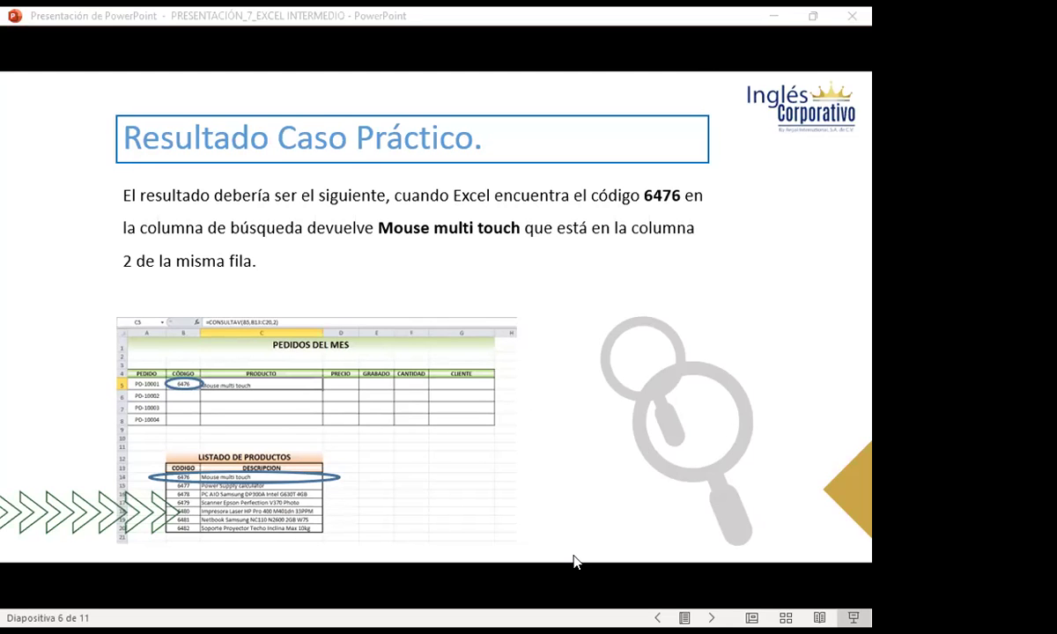
key(alt+Tab)
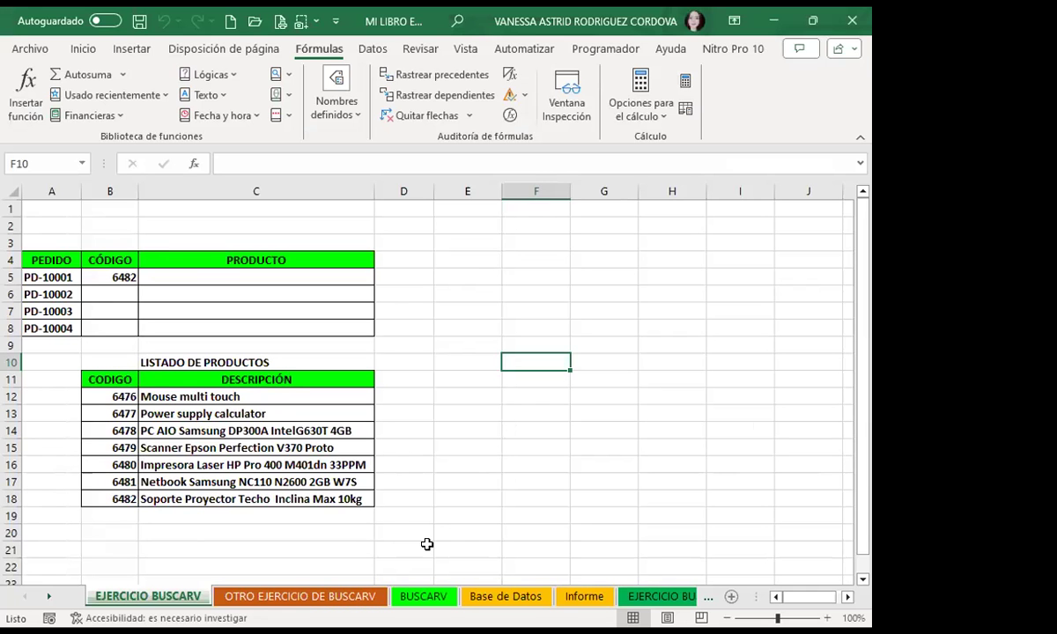
key(alt+Tab)
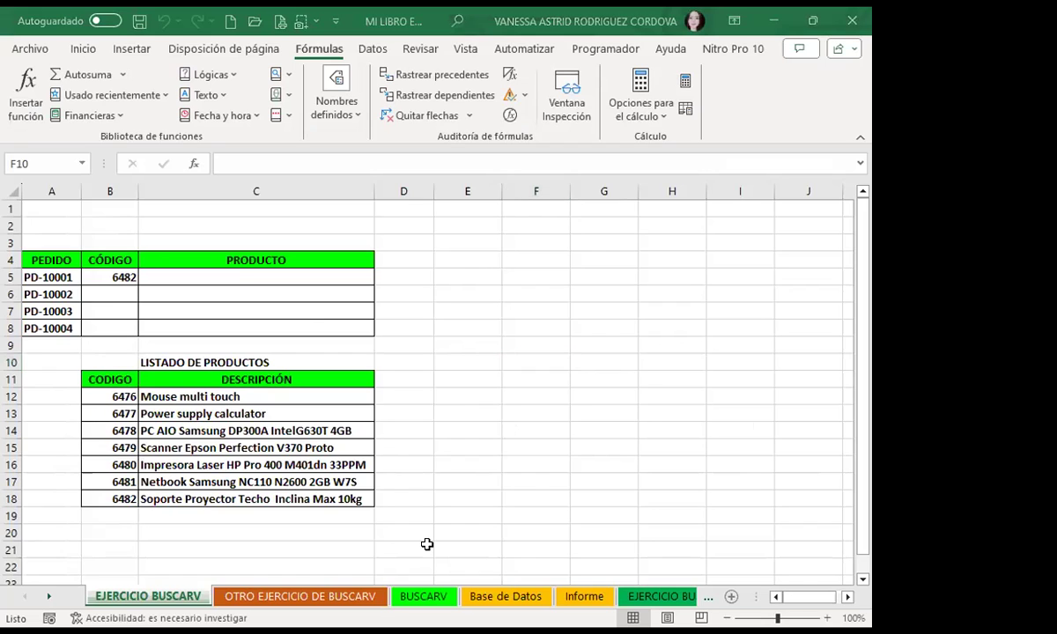
click(304, 276)
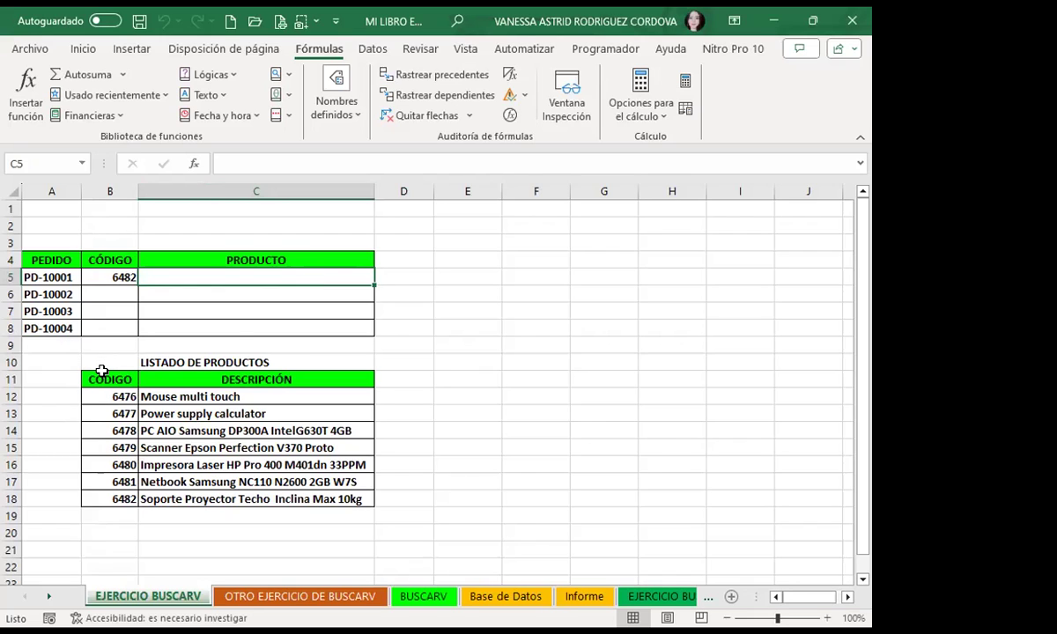
drag(101, 371, 304, 500)
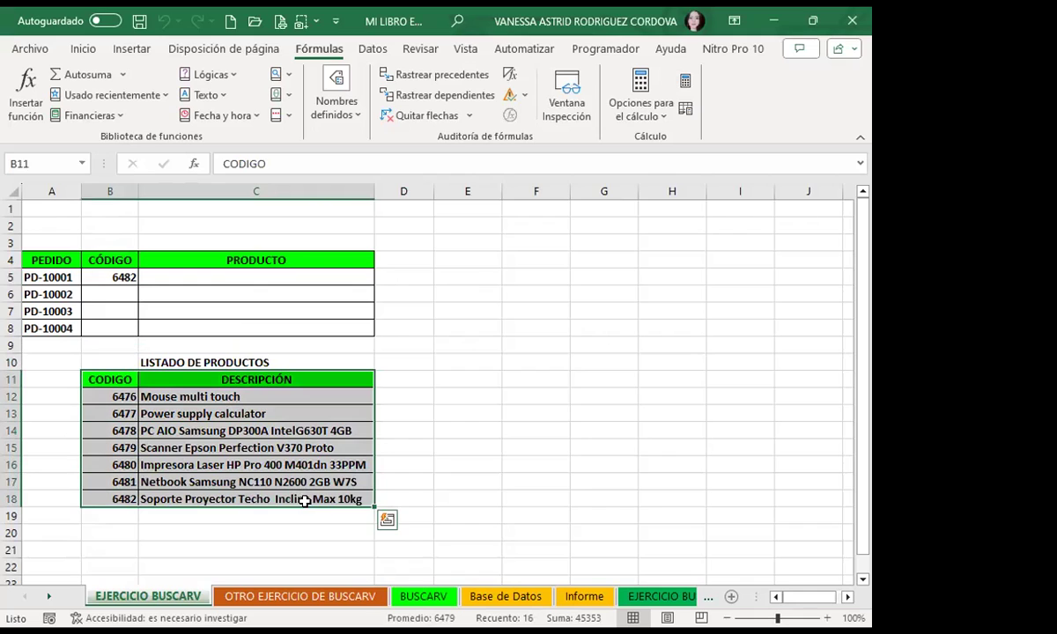
click(112, 378)
click(228, 379)
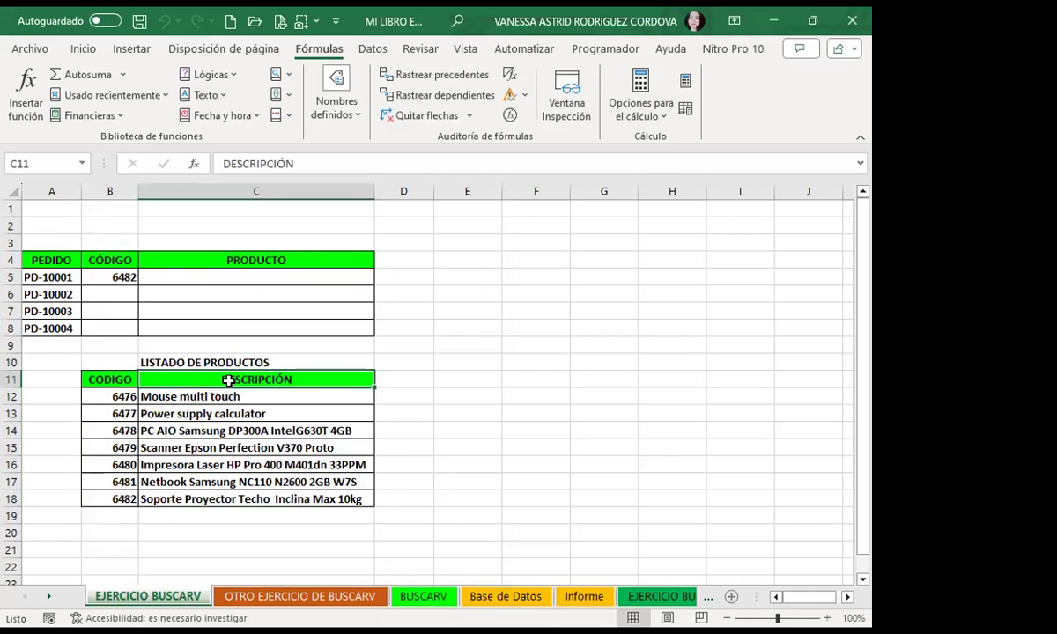
click(106, 378)
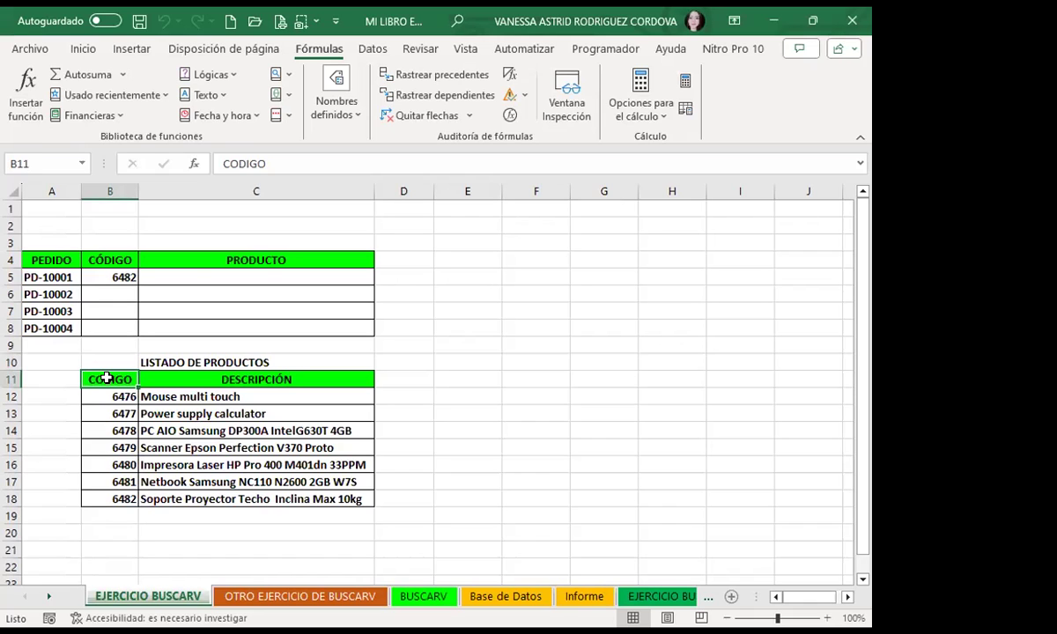
drag(106, 378, 272, 513)
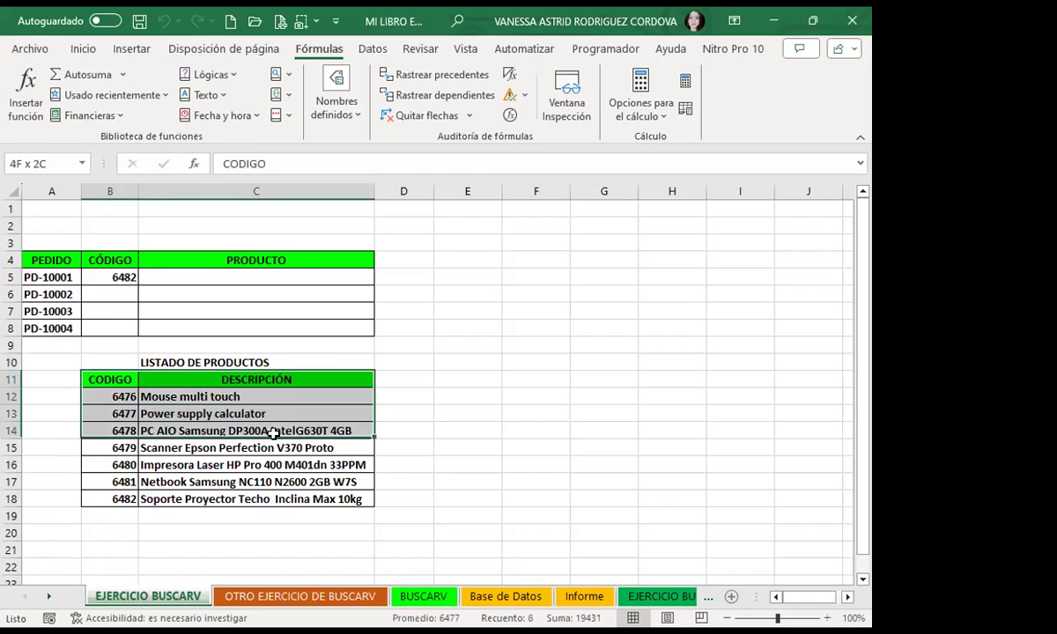
click(94, 275)
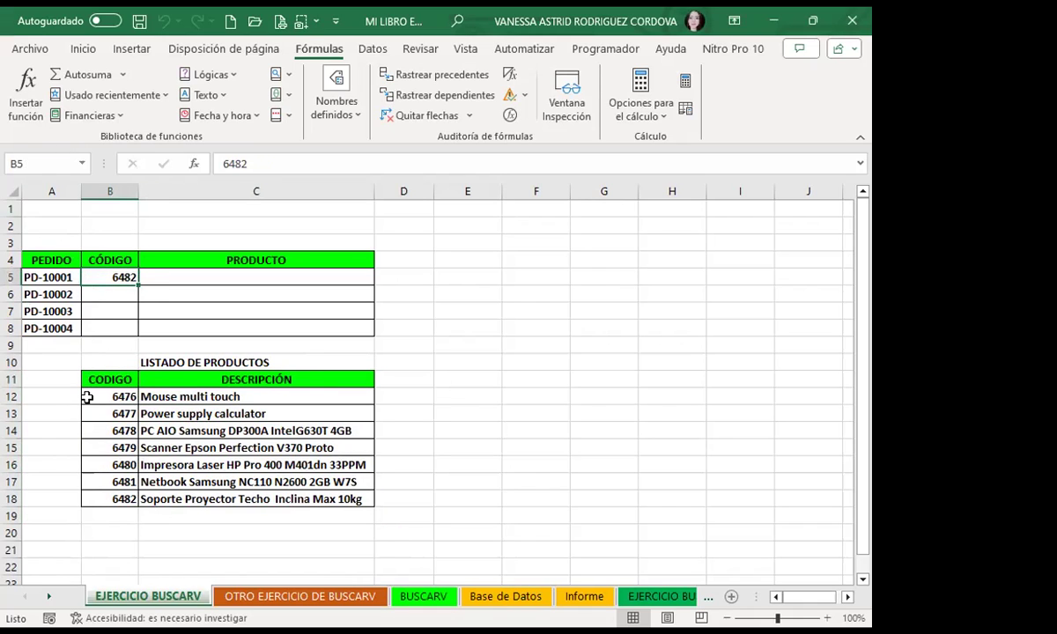
click(203, 276)
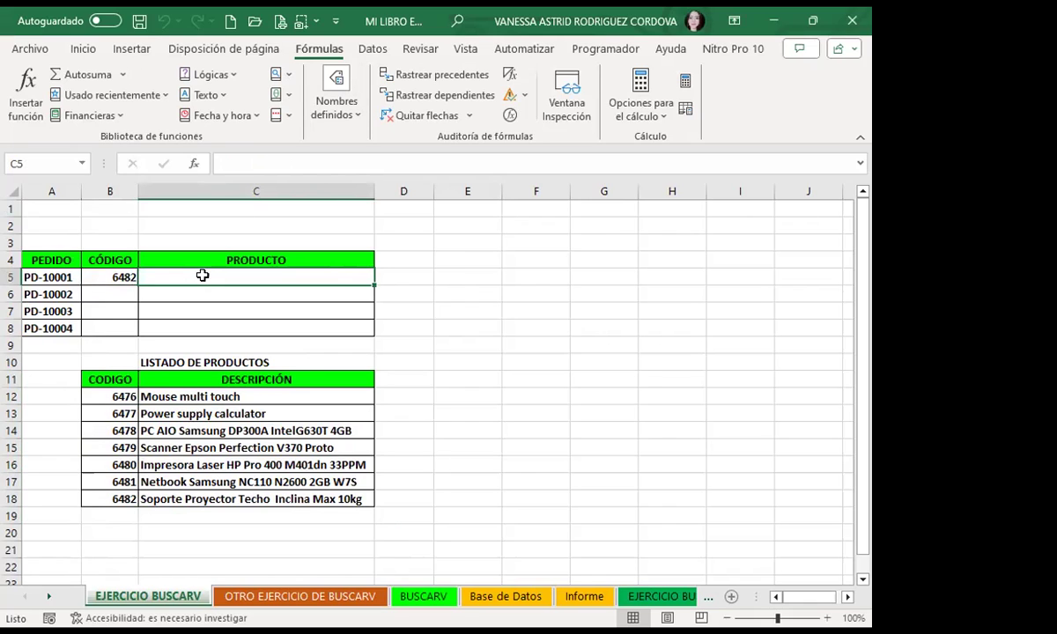
Begin the formula =BUSCARV(B5; in C5, using code cell B5 as the lookup value
text(=B)
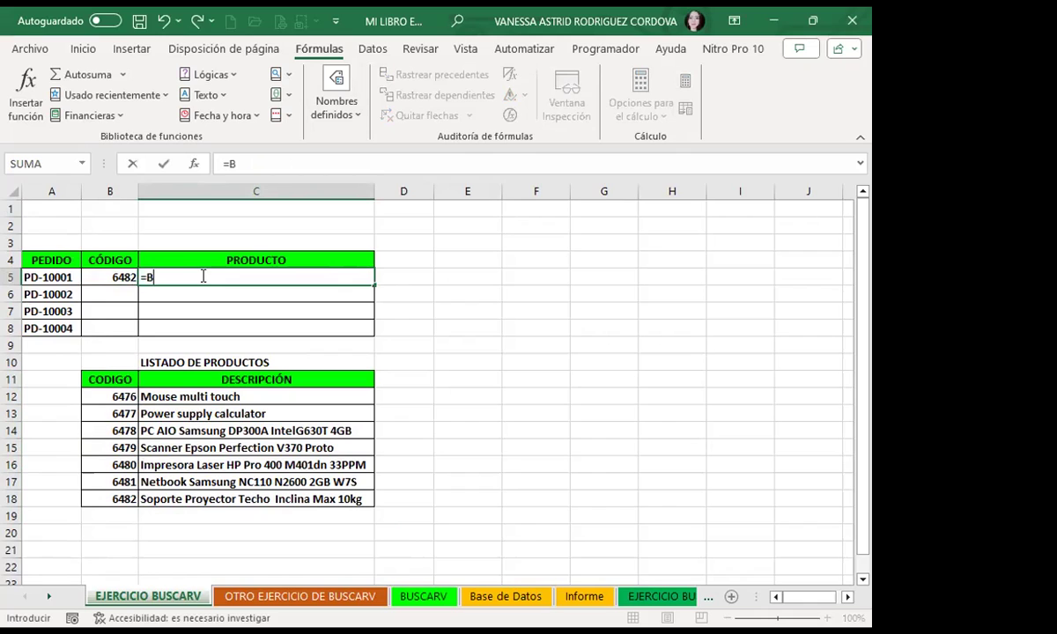
text(US)
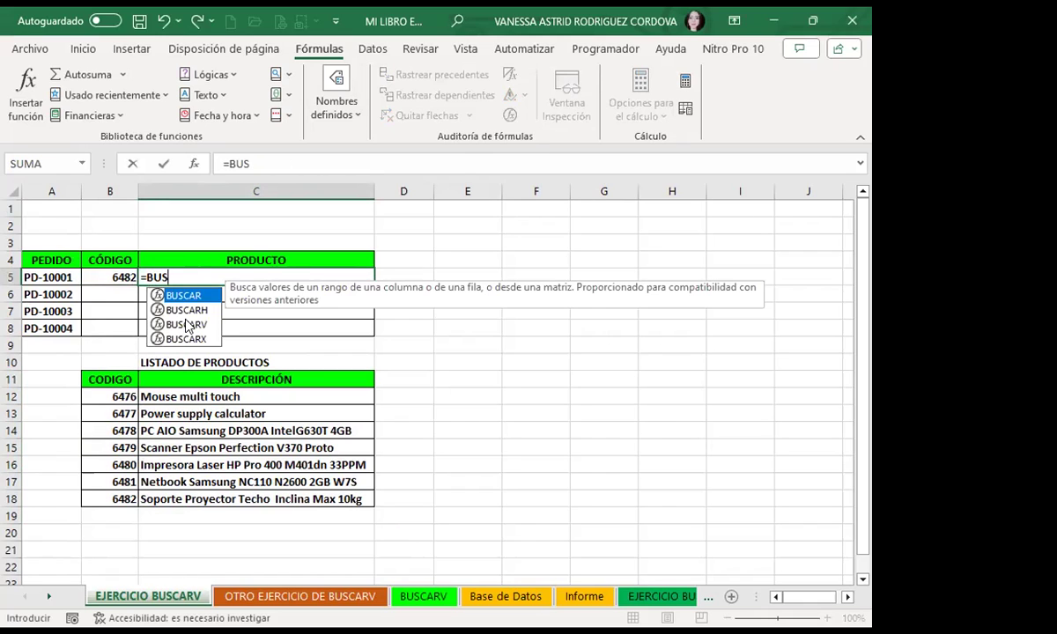
double_click(187, 325)
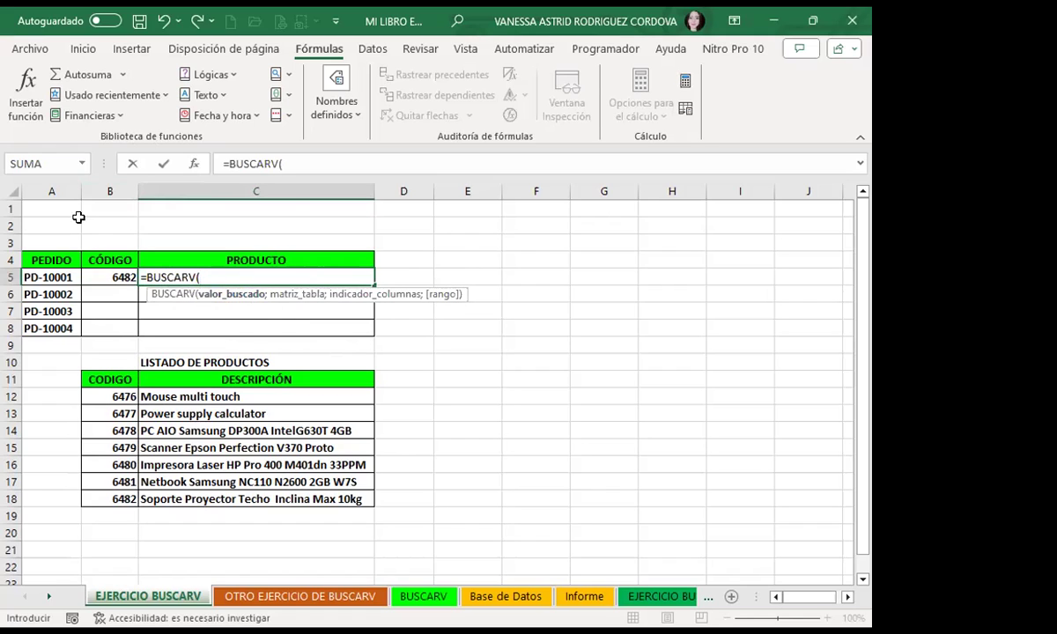
click(97, 272)
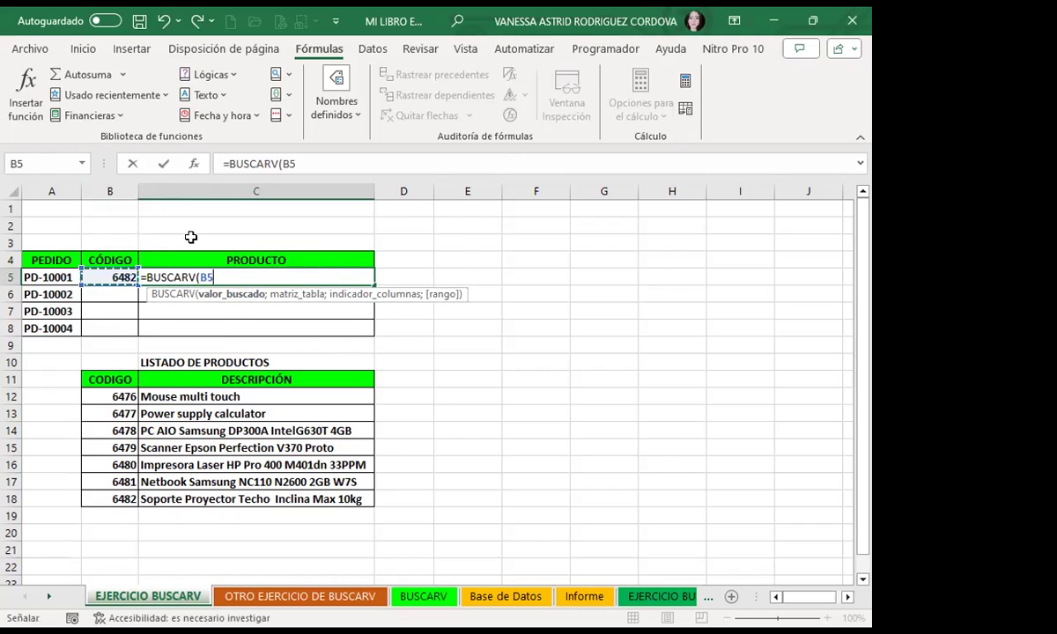
text(;)
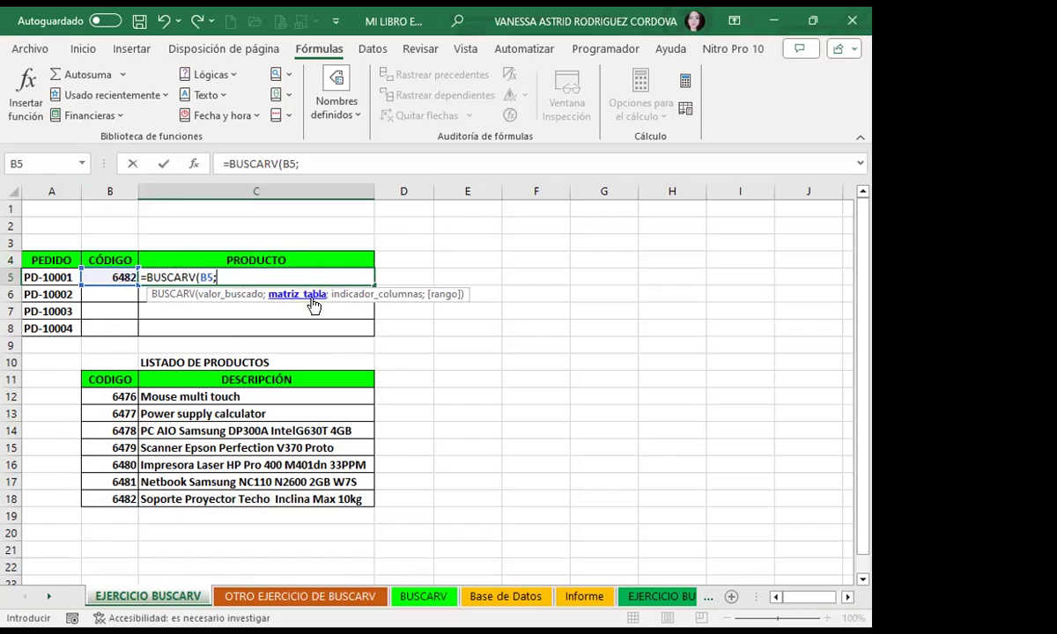
Complete C5 as =BUSCARV(B5;B11:C18;2;0): product list range, column 2, exact match
click(98, 379)
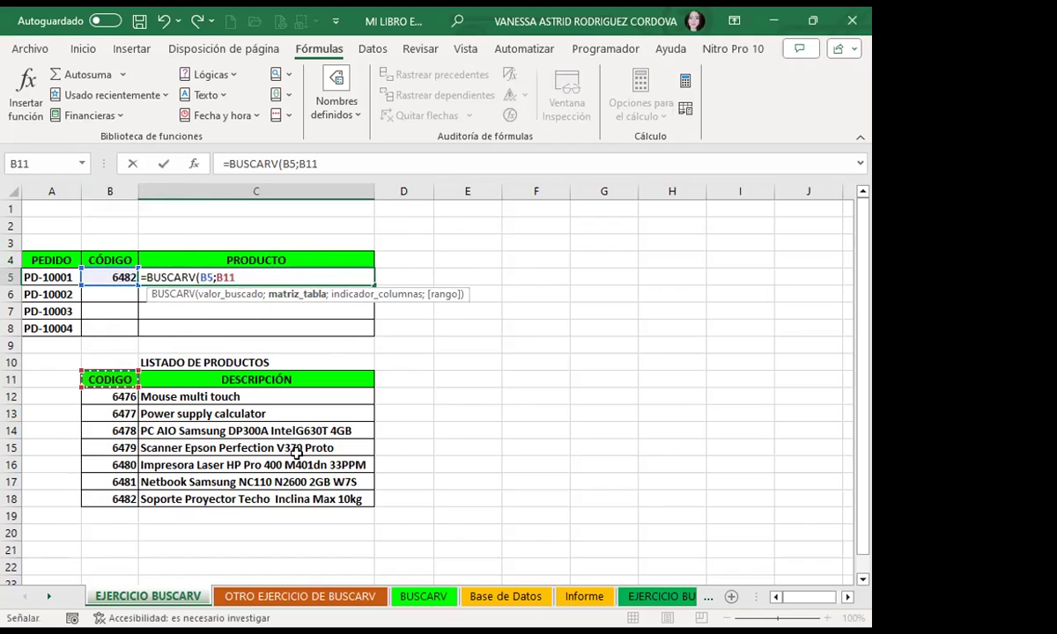
key(ctrl+shift+Down)
key(ctrl+shift+Right)
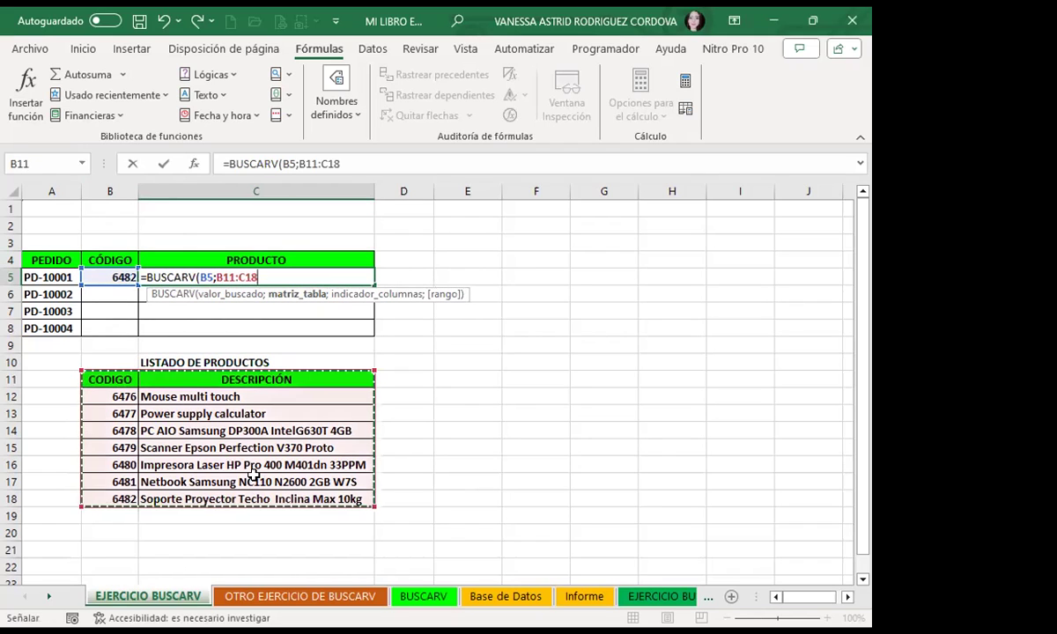
text(;)
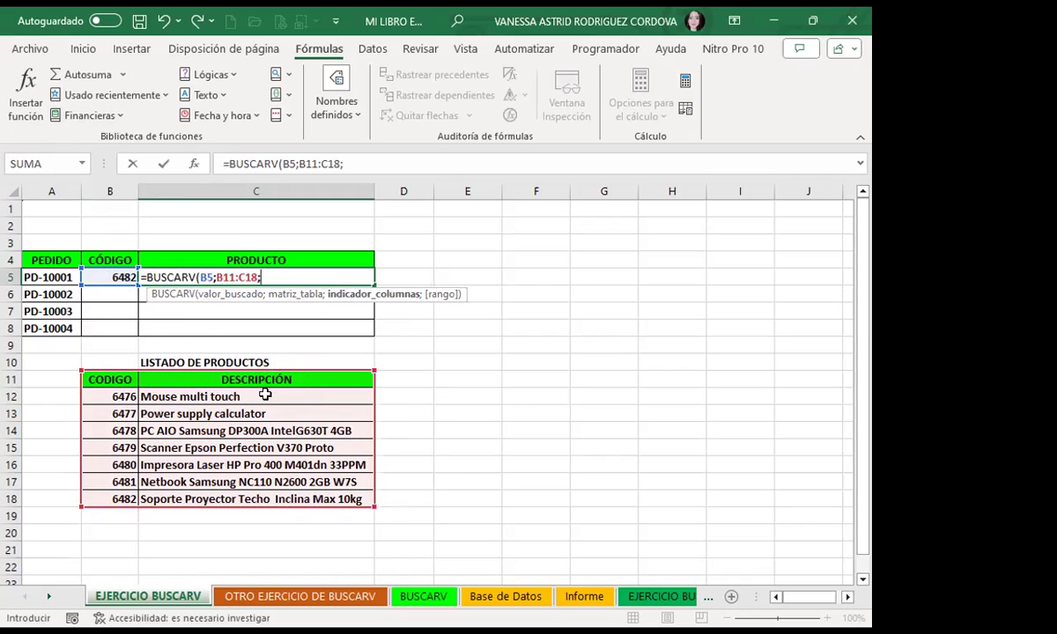
text(2)
text(;)
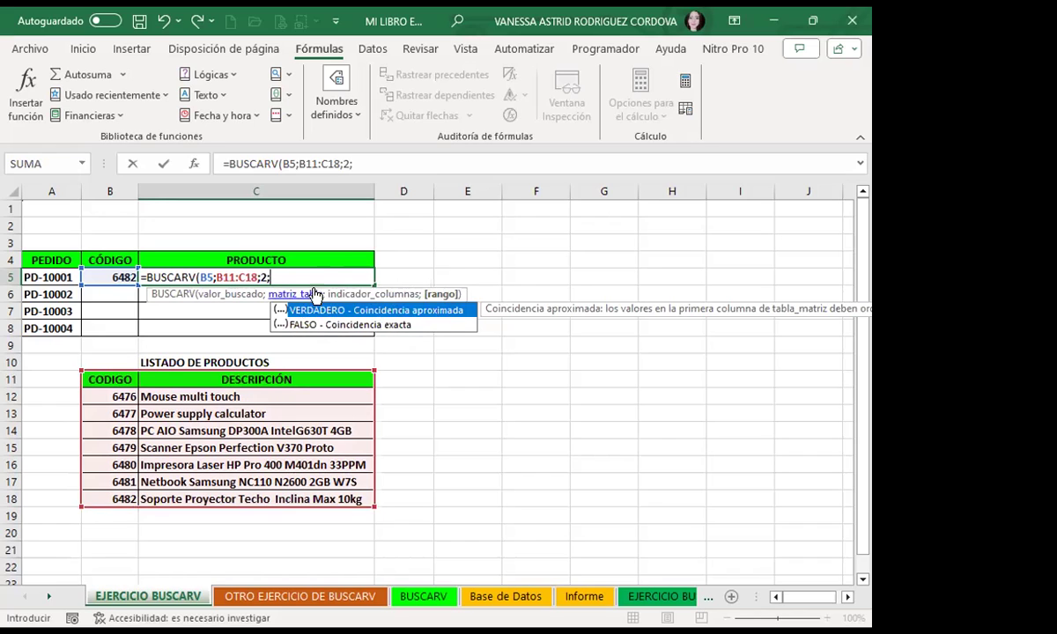
text(0)
text())
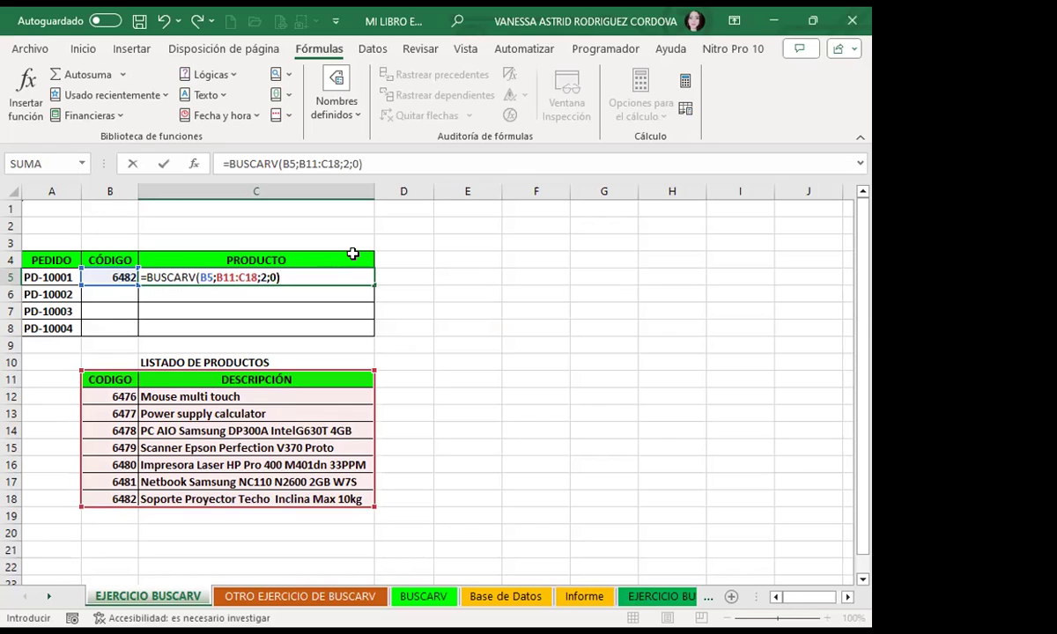
key(Return)
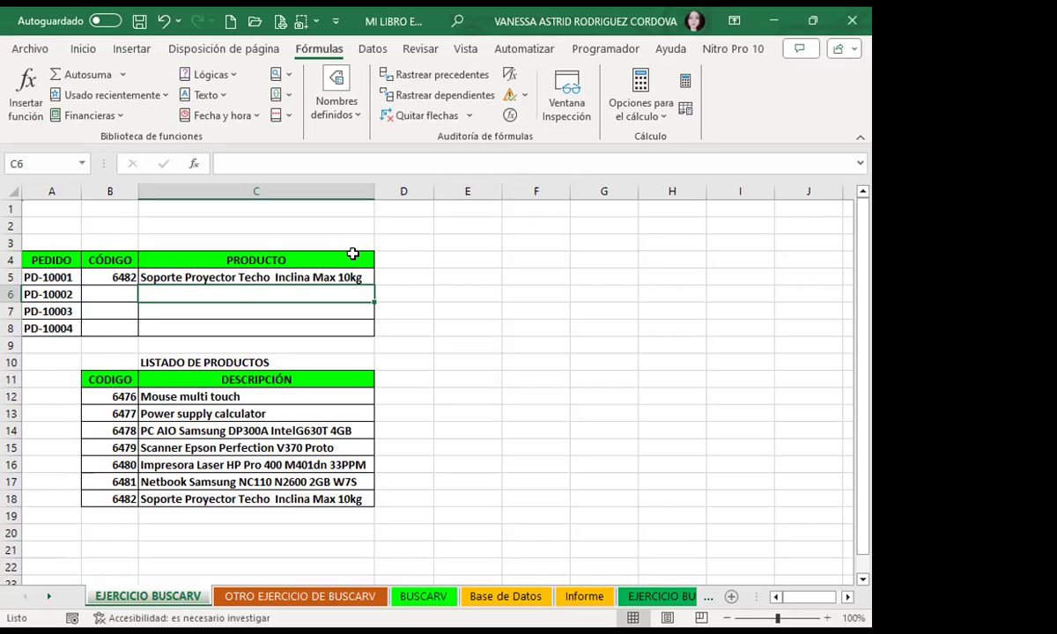
Review the code cells B5:B8 and the lookup formula in C5 showing the 6482 product
click(98, 274)
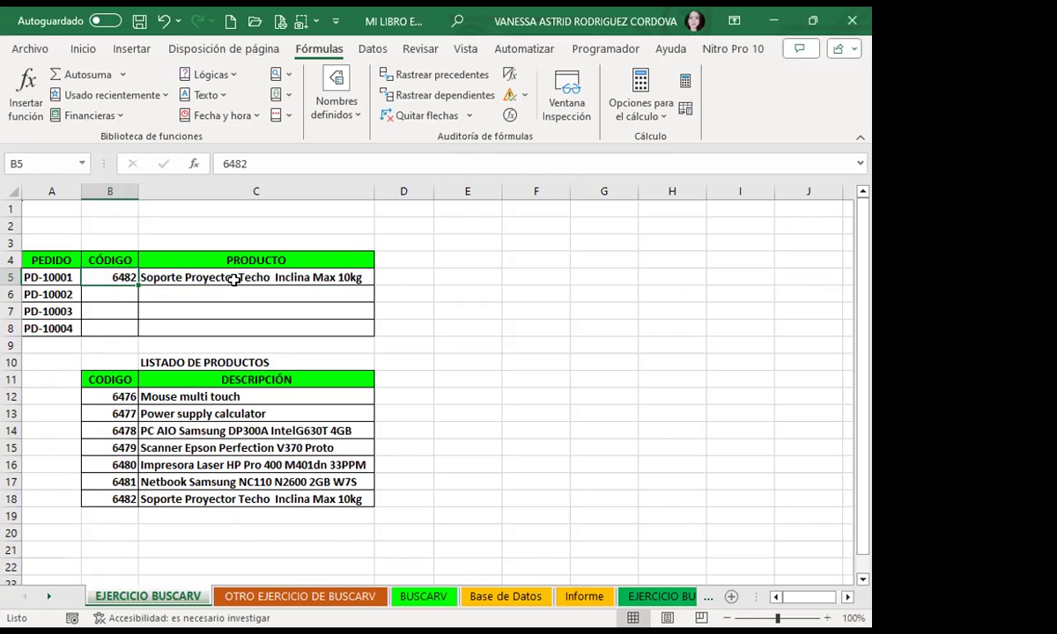
click(90, 294)
click(91, 310)
click(93, 328)
click(162, 276)
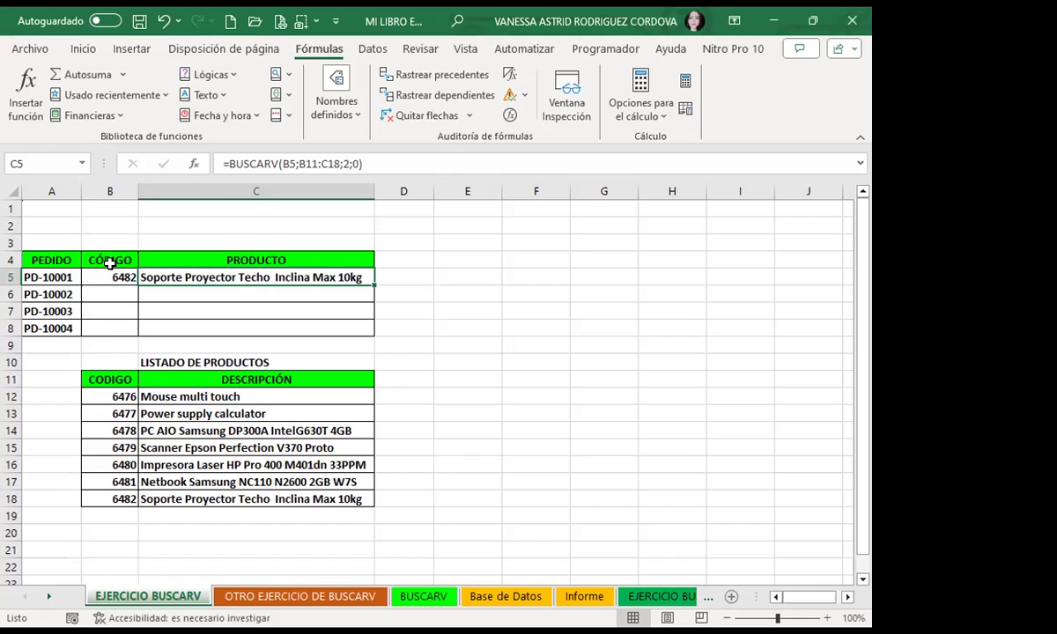
drag(103, 276, 105, 328)
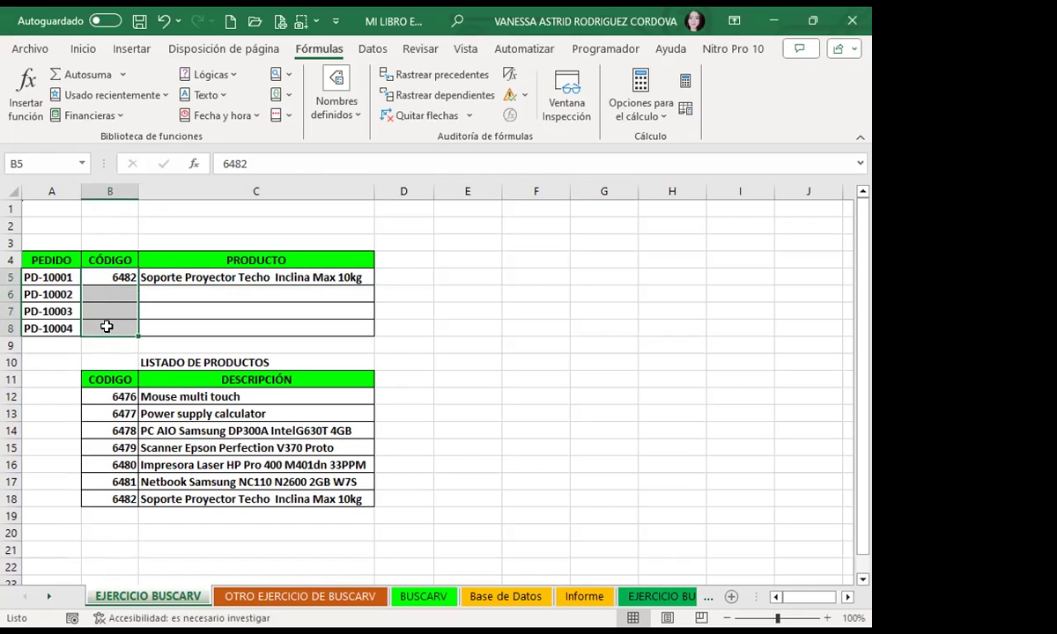
click(159, 275)
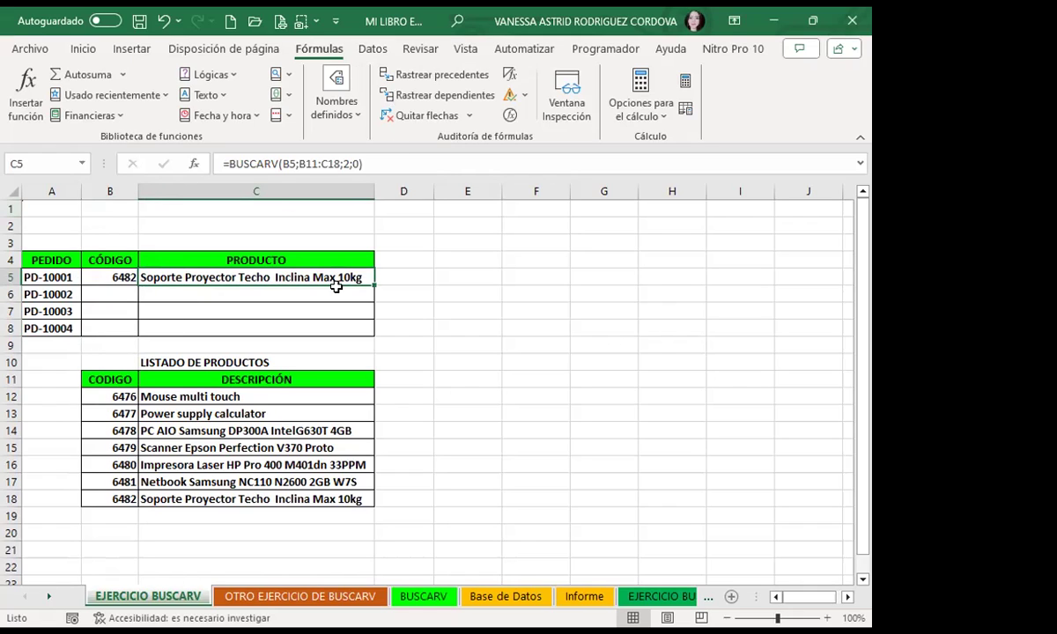
Wrap the C5 lookup as =SI.ERROR(BUSCARV(B5;B11:C18;2;0);" ") so errors show a blank
click(222, 159)
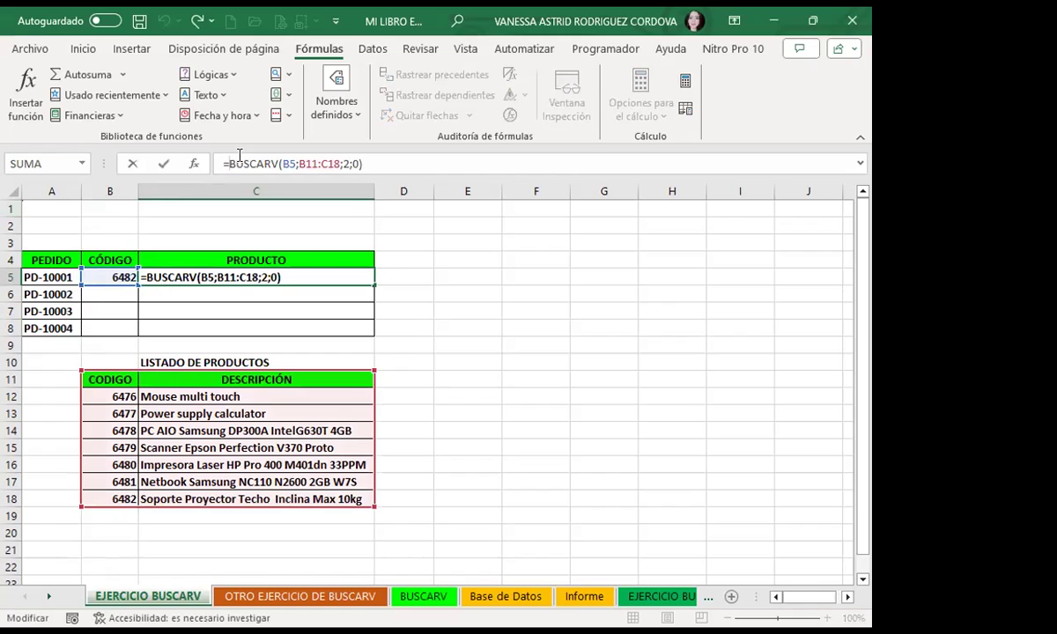
text(SI)
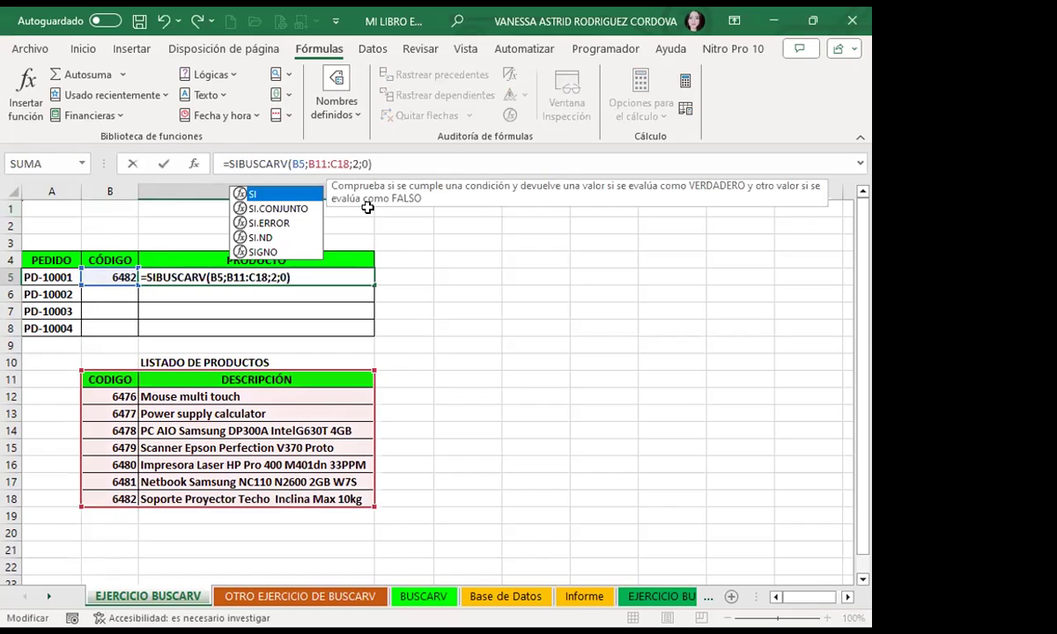
click(278, 225)
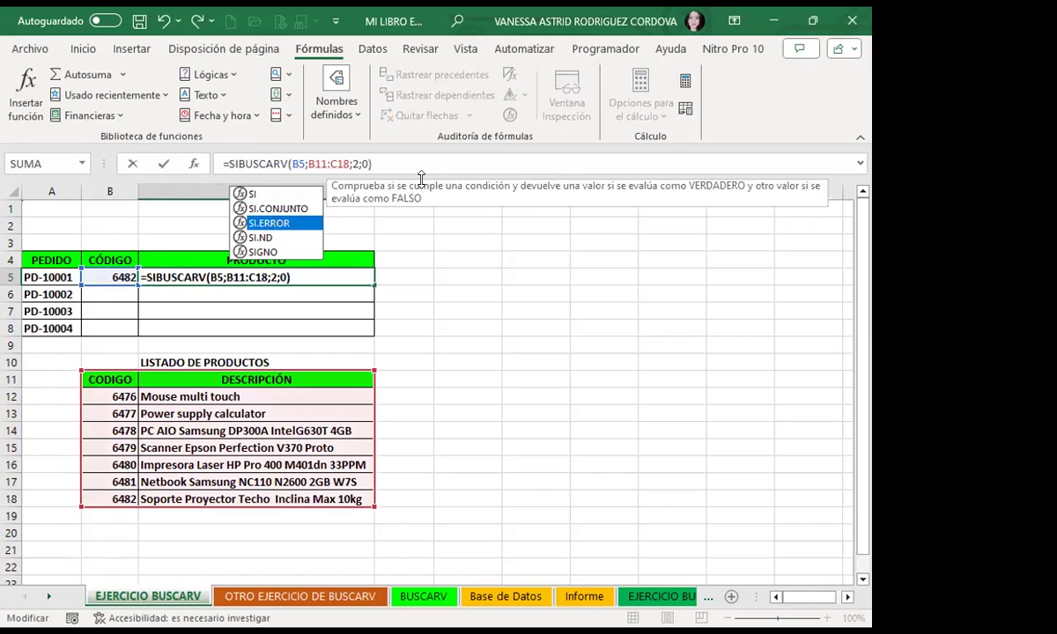
double_click(275, 224)
click(429, 164)
text(;")
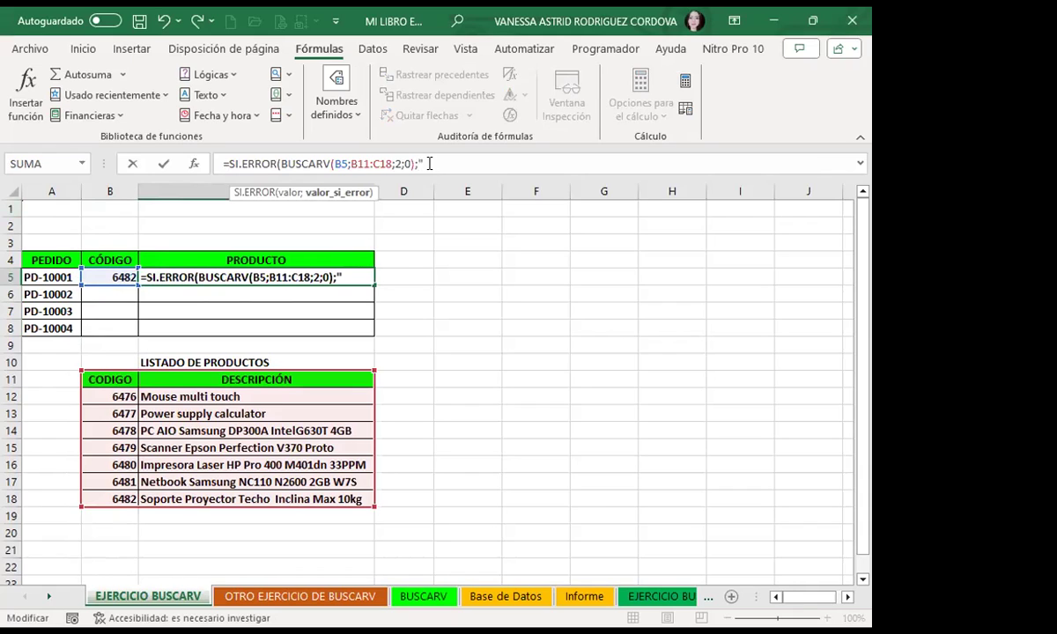
text( "))
key(Return)
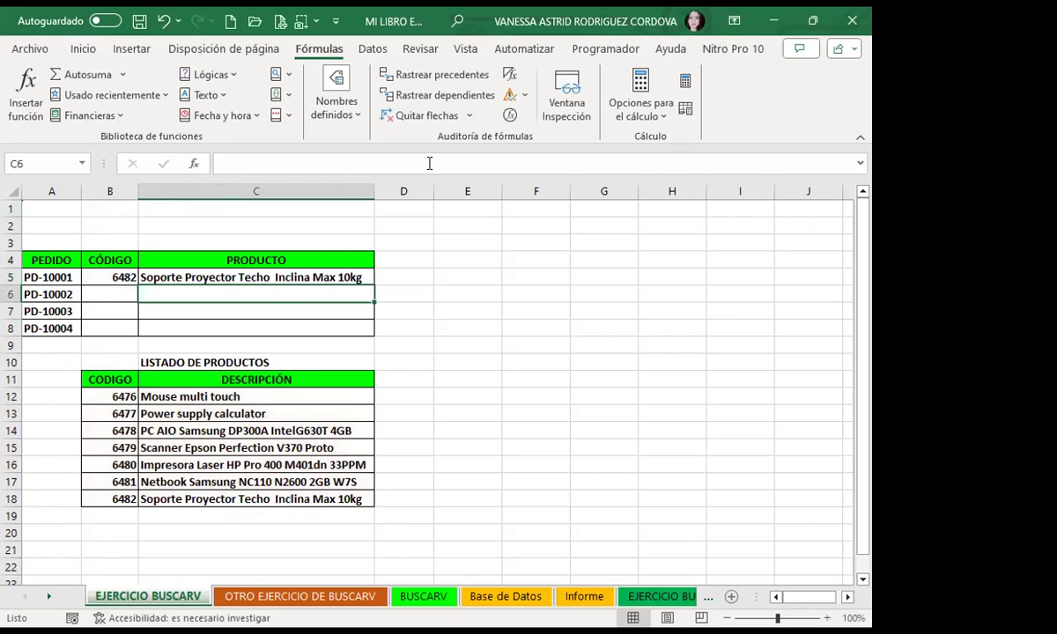
click(299, 277)
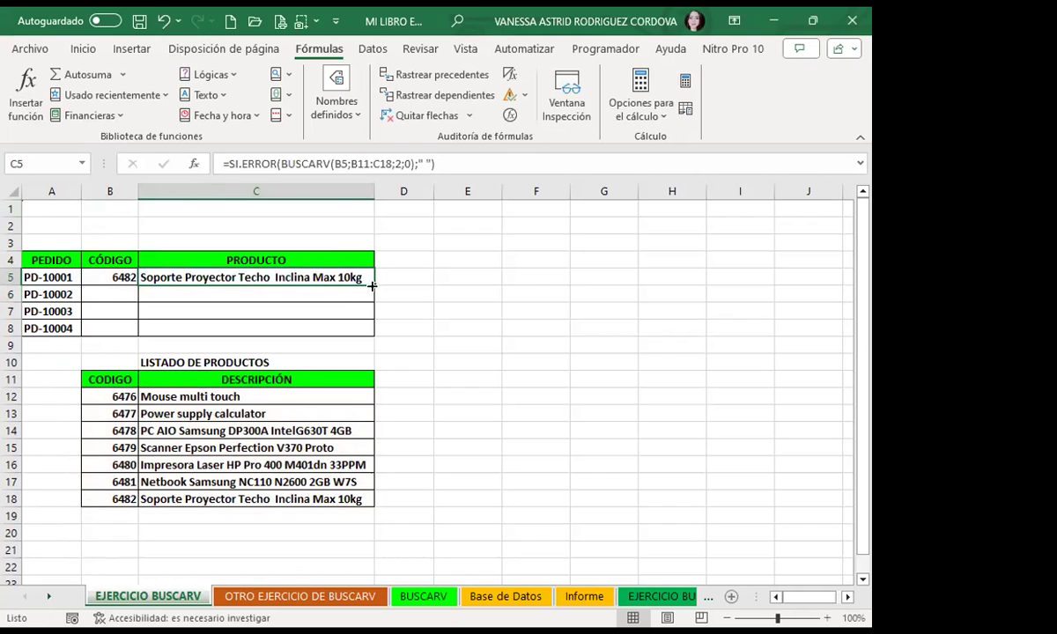
Fill the C5 lookup down to C8 and check the copied formulas in C6–C8
drag(372, 286, 370, 331)
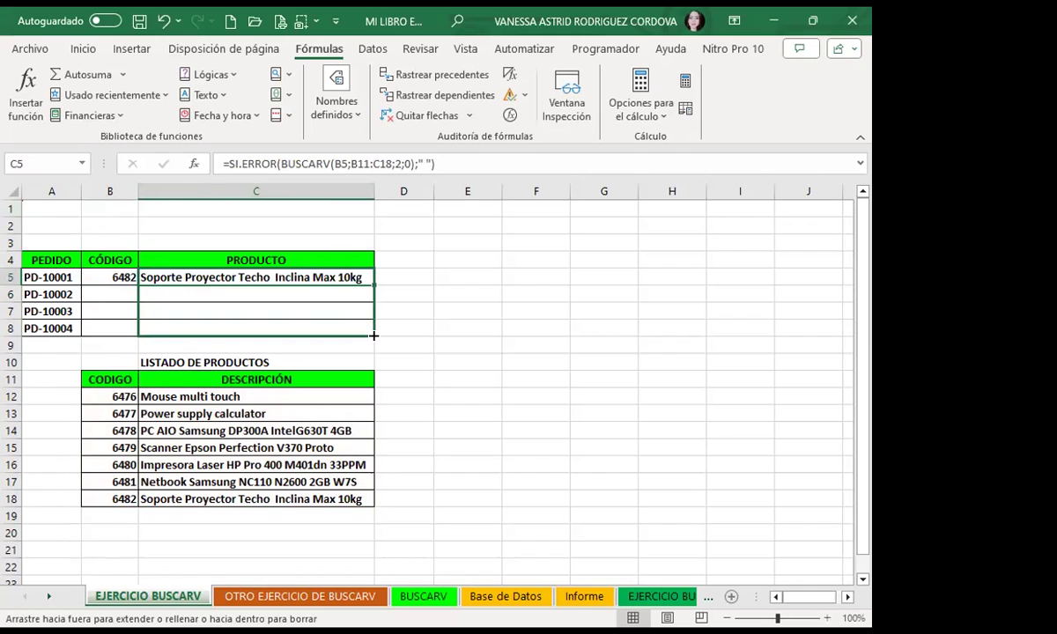
click(243, 295)
click(243, 310)
click(239, 329)
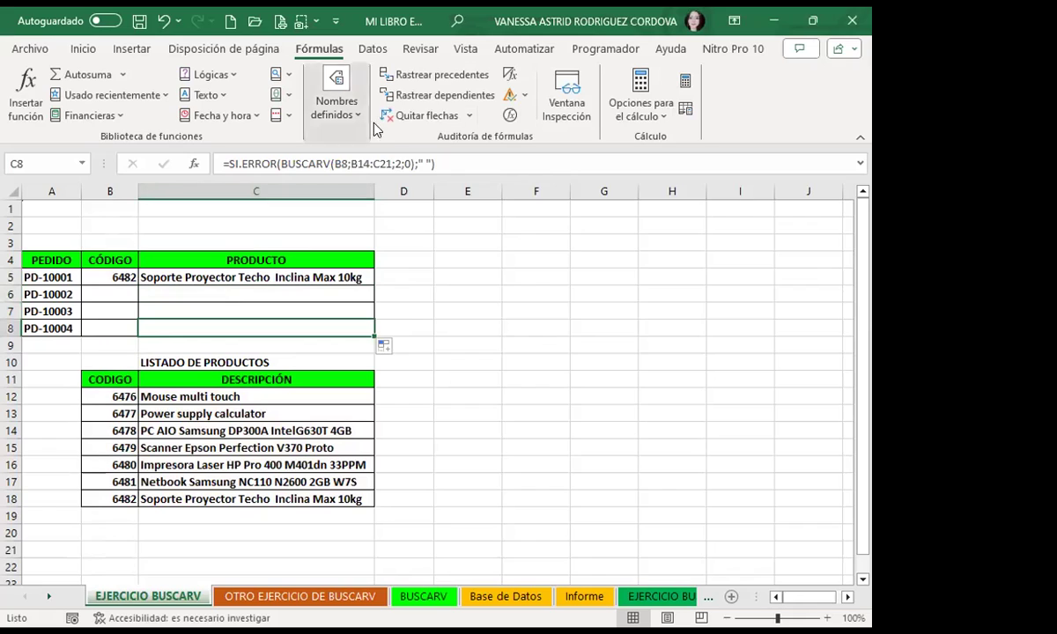
Enter code 6476 in B8 for order PD-10004
click(105, 333)
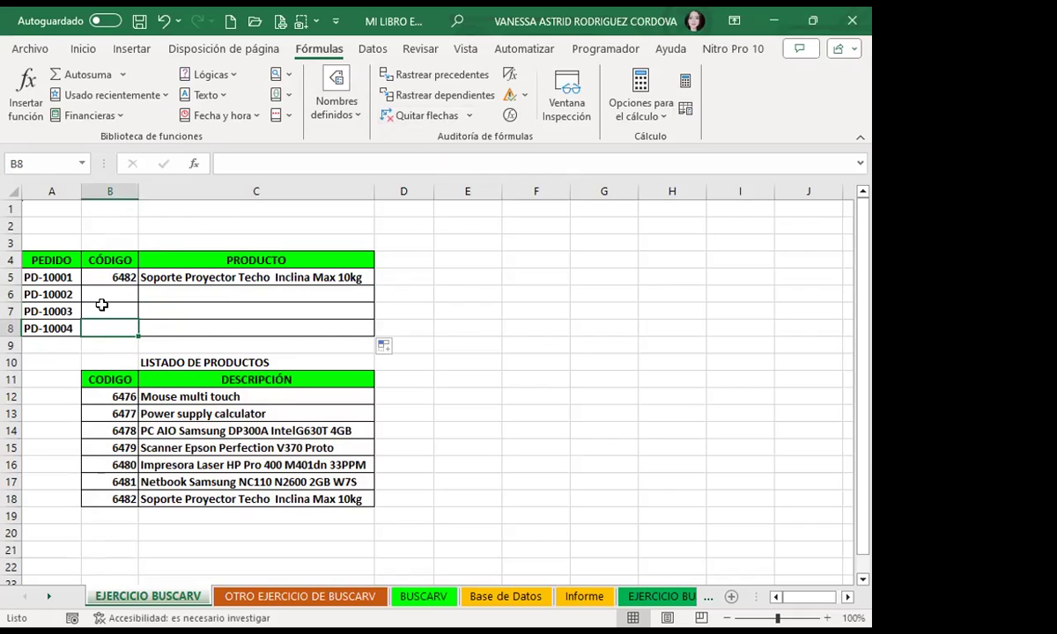
text(6476)
key(Return)
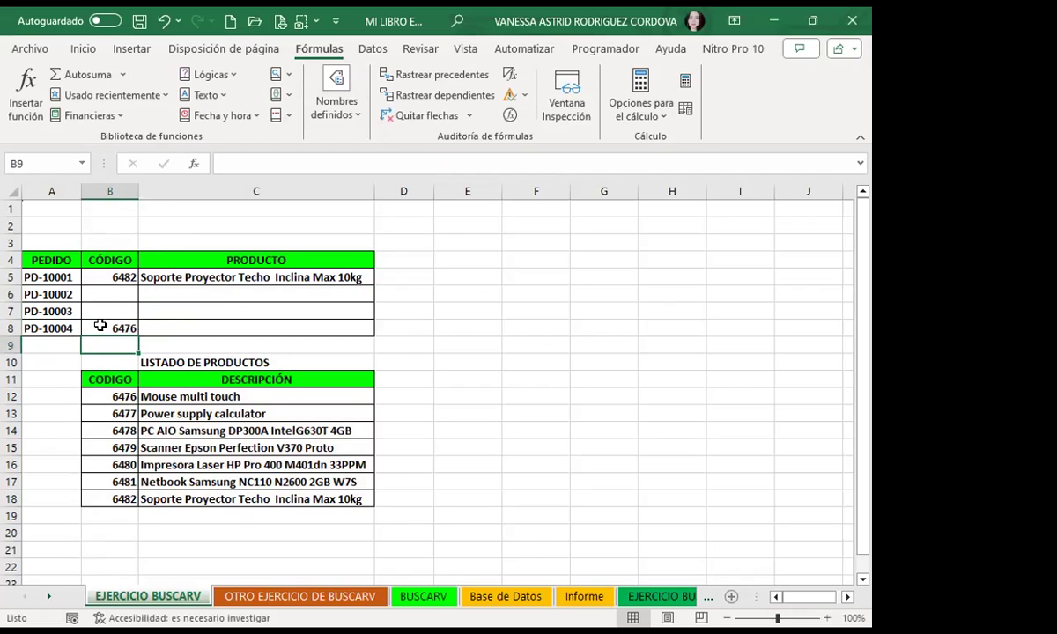
click(95, 328)
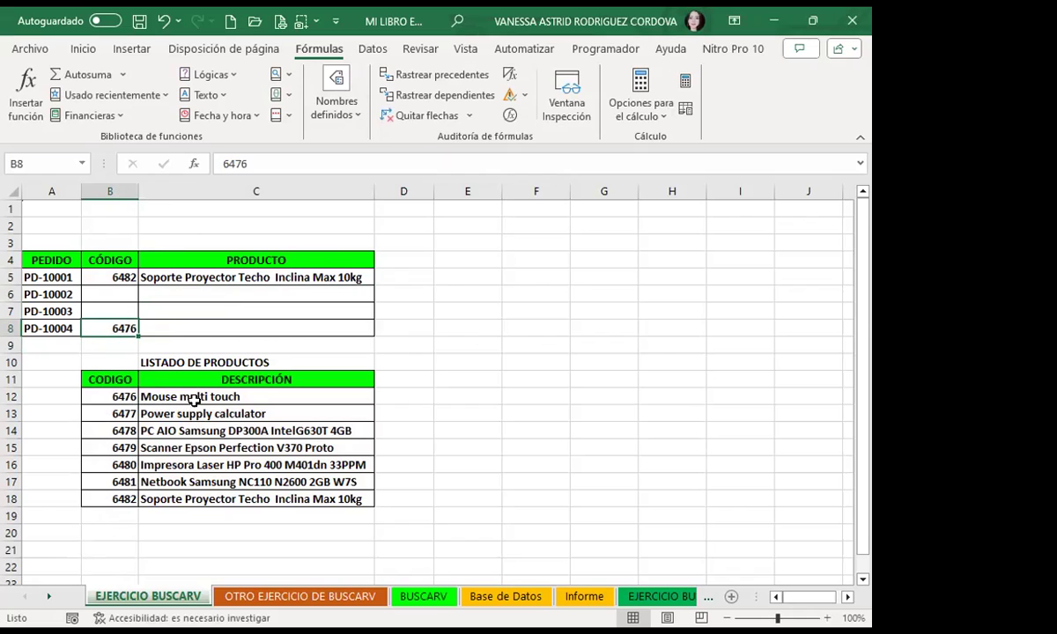
click(156, 325)
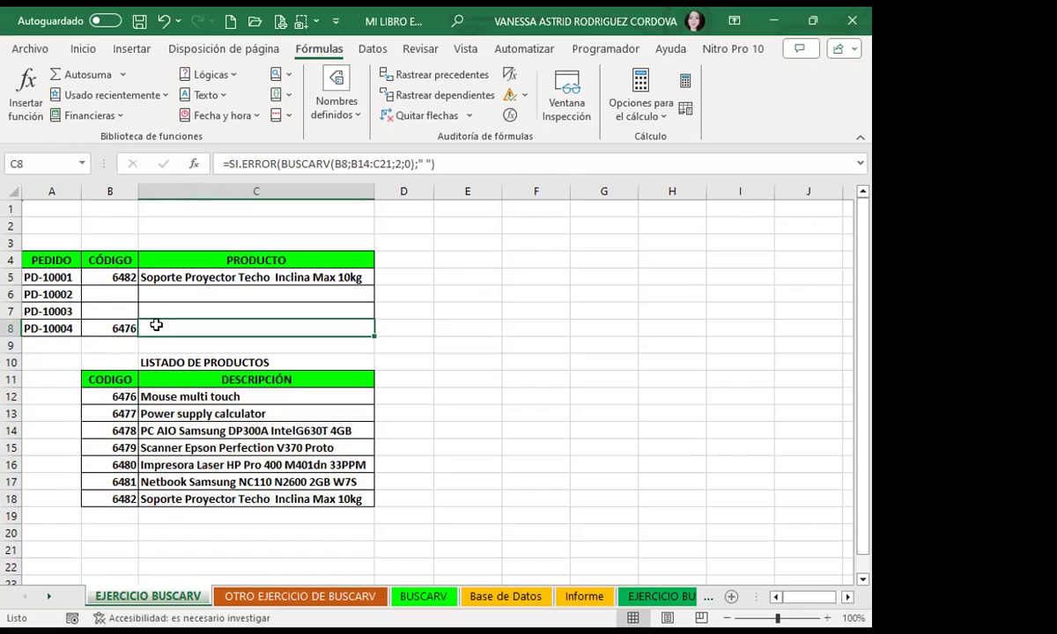
click(350, 164)
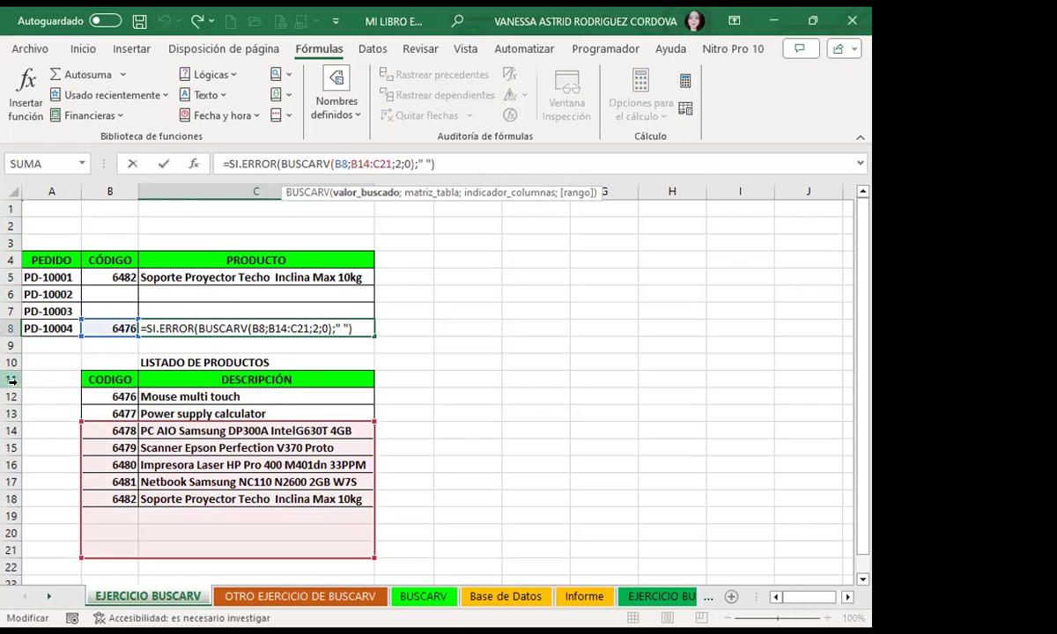
click(193, 274)
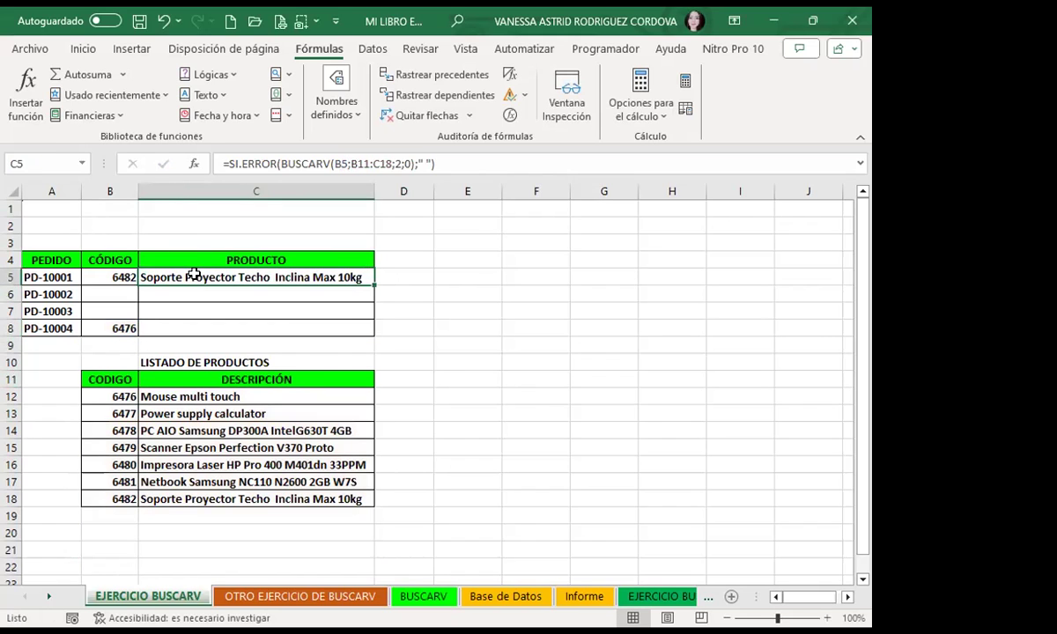
Change the product list range in C5's formula to the absolute reference $B$11:$C$18
click(336, 164)
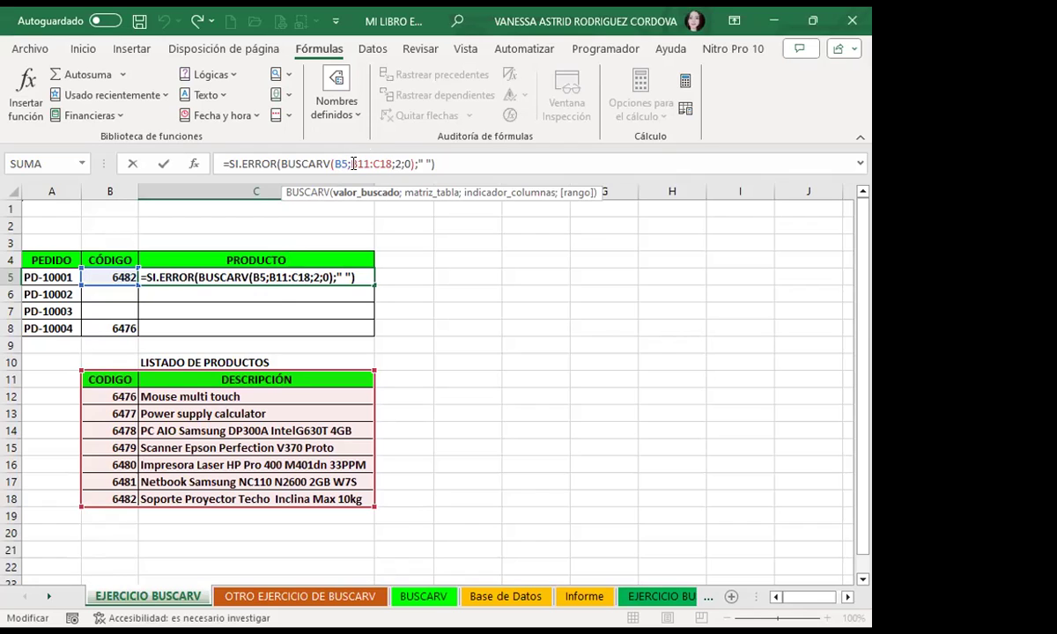
drag(352, 162, 392, 160)
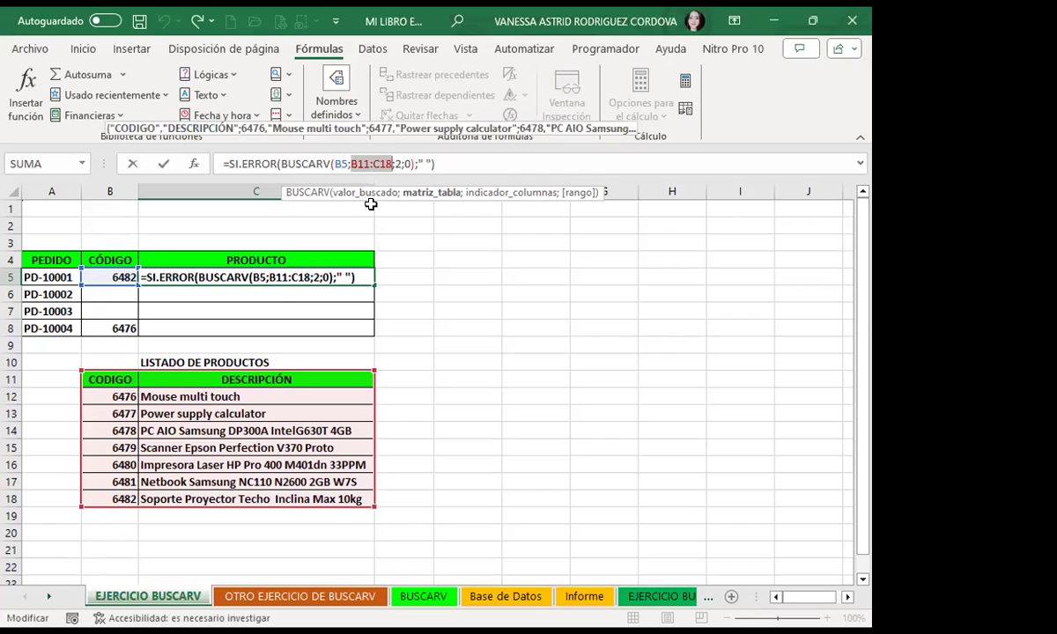
key(F4)
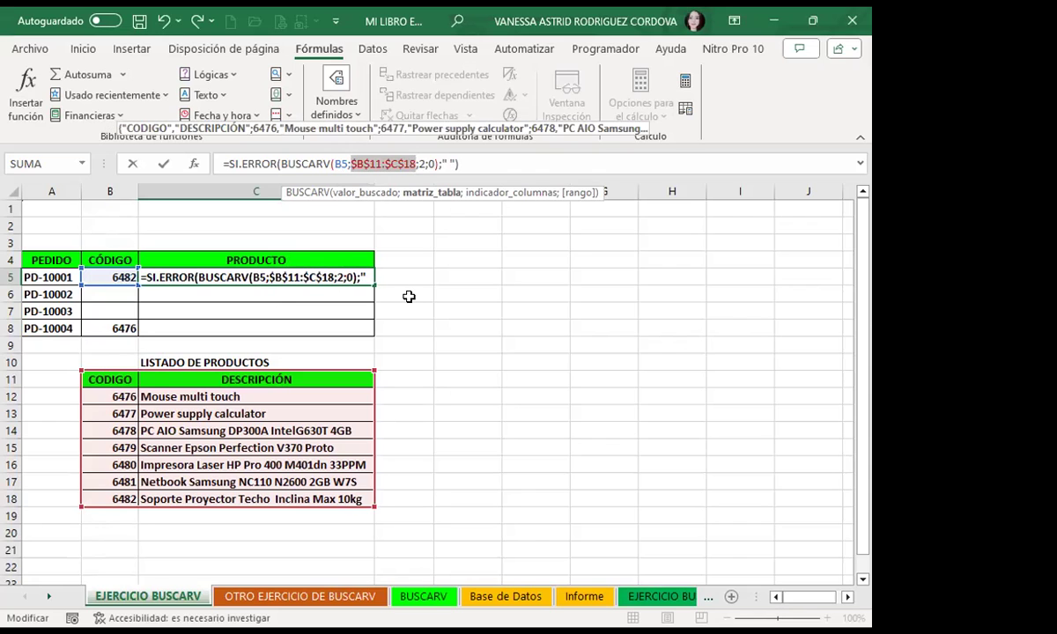
key(ctrl+Return)
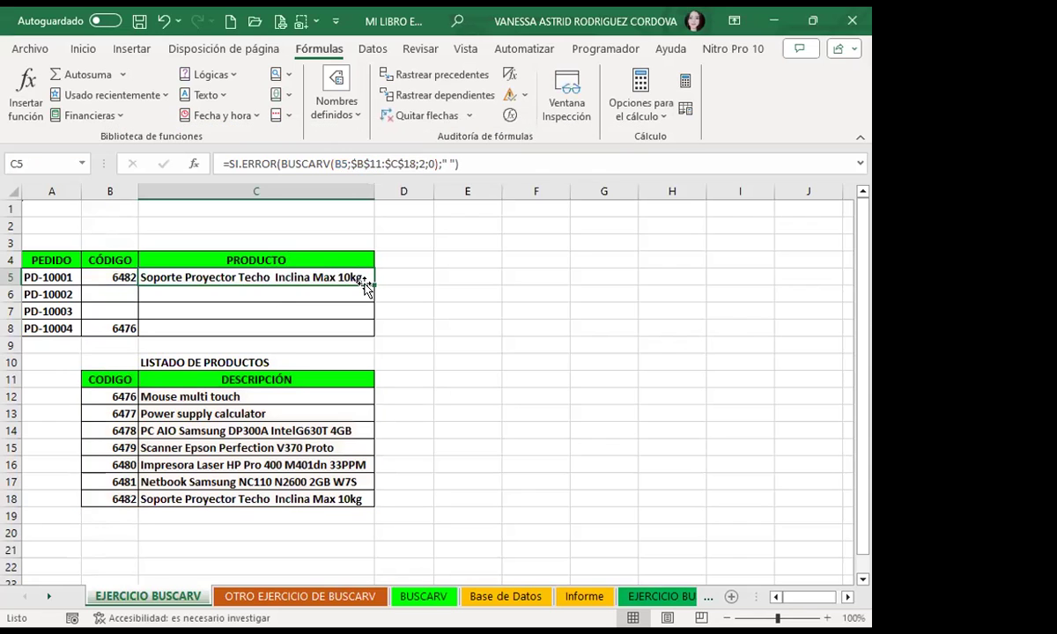
Fill the anchored C5 lookup down to C8, so code 6476 shows Mouse multi touch
drag(374, 282, 373, 333)
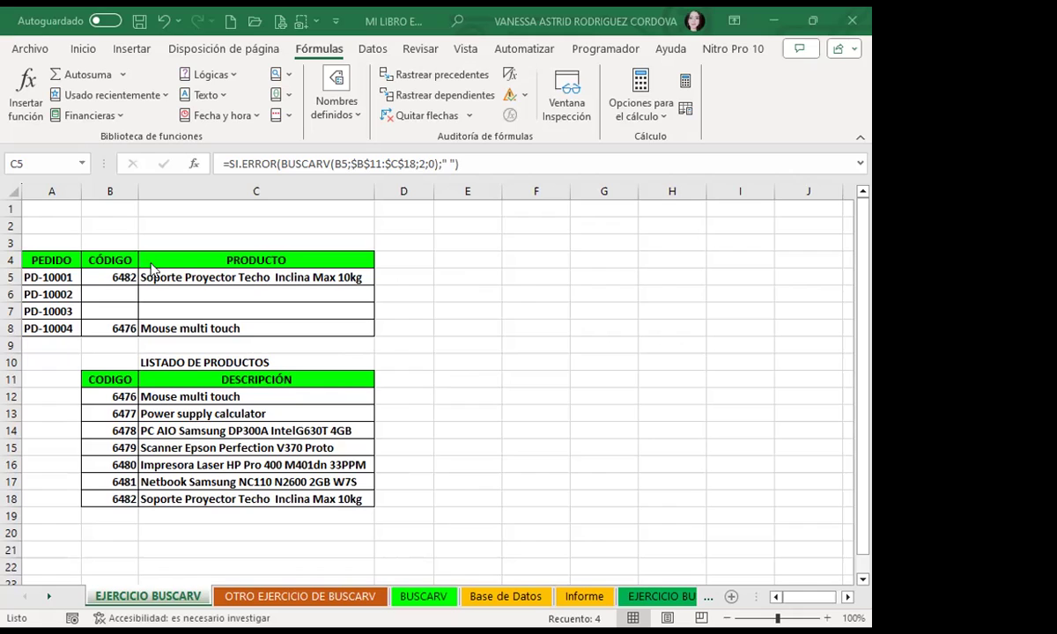
Copy the order table A4:C8 and paste it at E4
key(ctrl+shift+Down)
drag(44, 259, 295, 326)
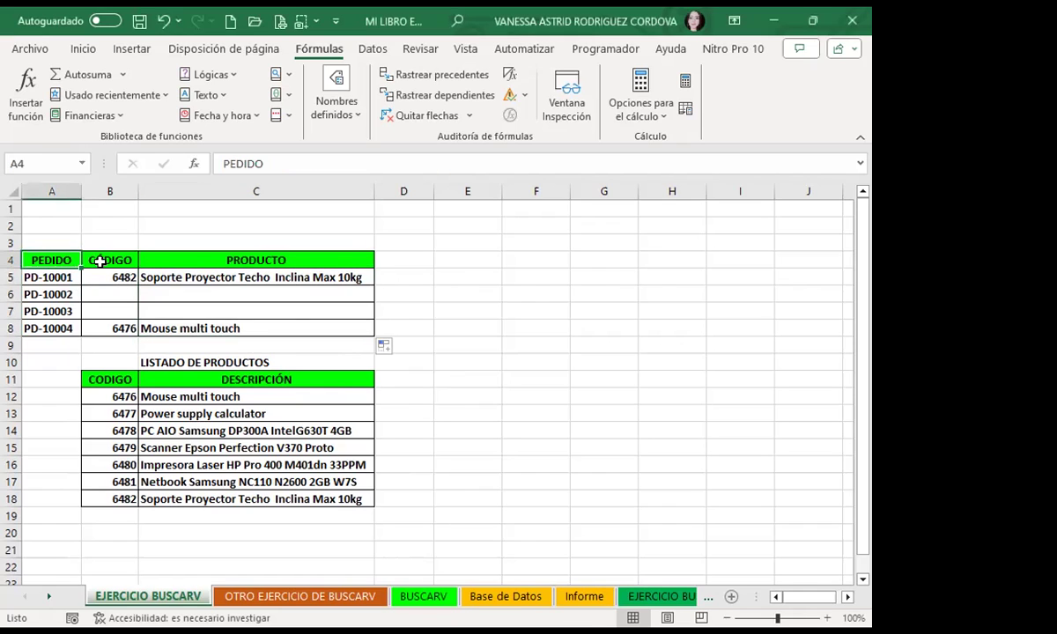
click(83, 49)
click(51, 97)
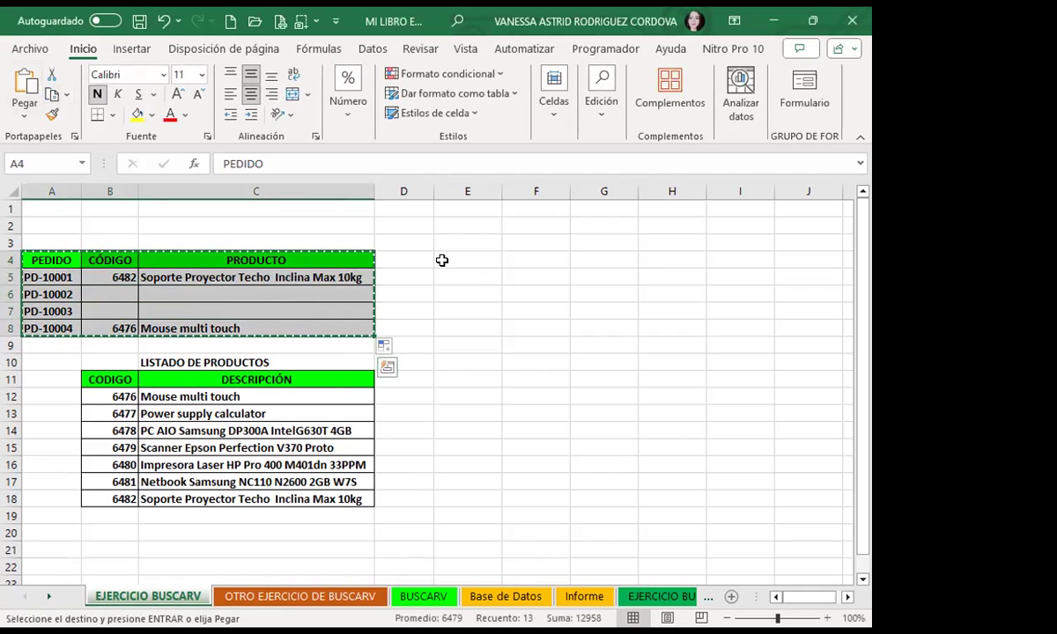
click(469, 263)
click(24, 84)
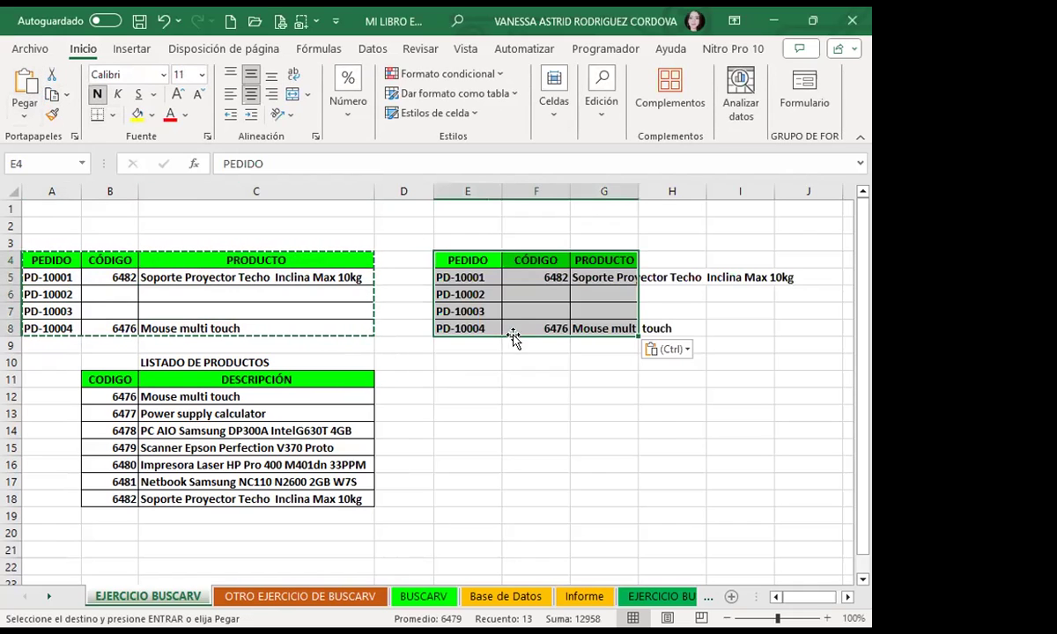
Autofit column G, then clear the copied products G6:G8 and code 6476 in F8
double_click(644, 184)
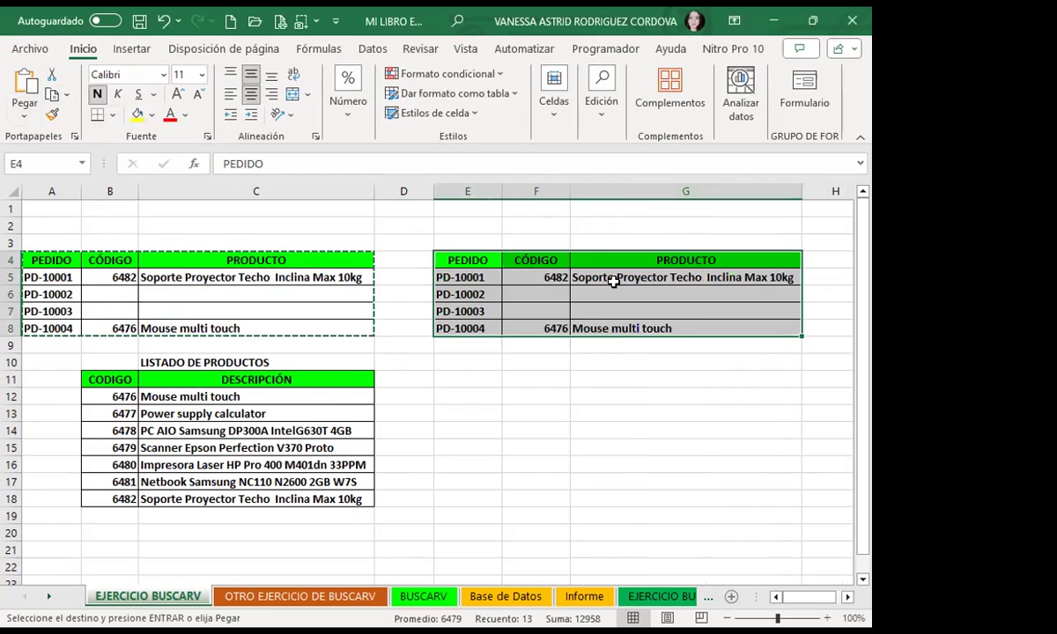
click(609, 279)
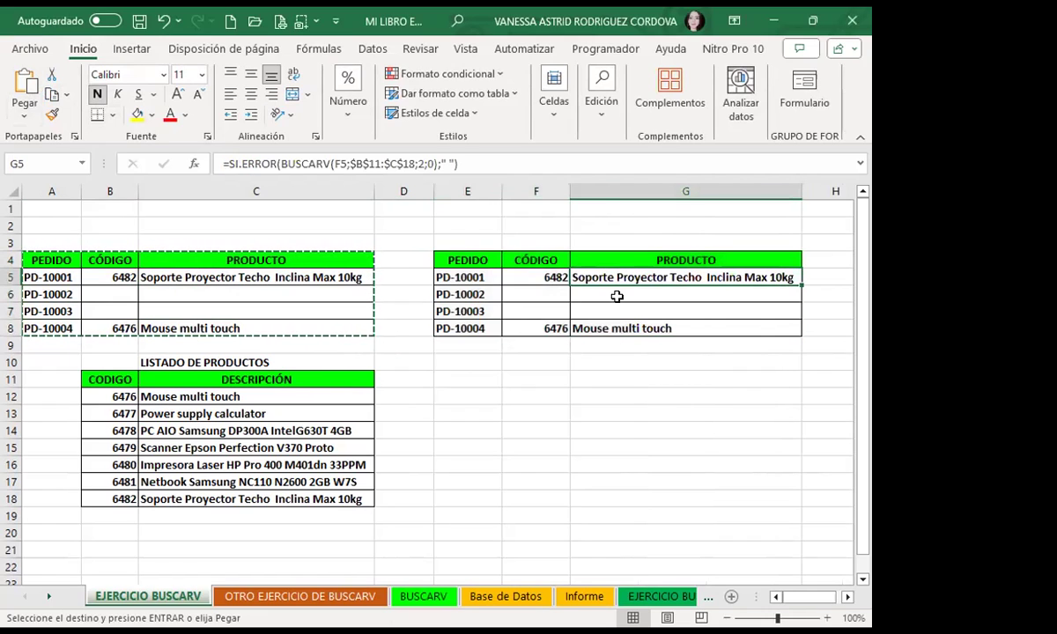
drag(614, 295, 614, 327)
key(Delete)
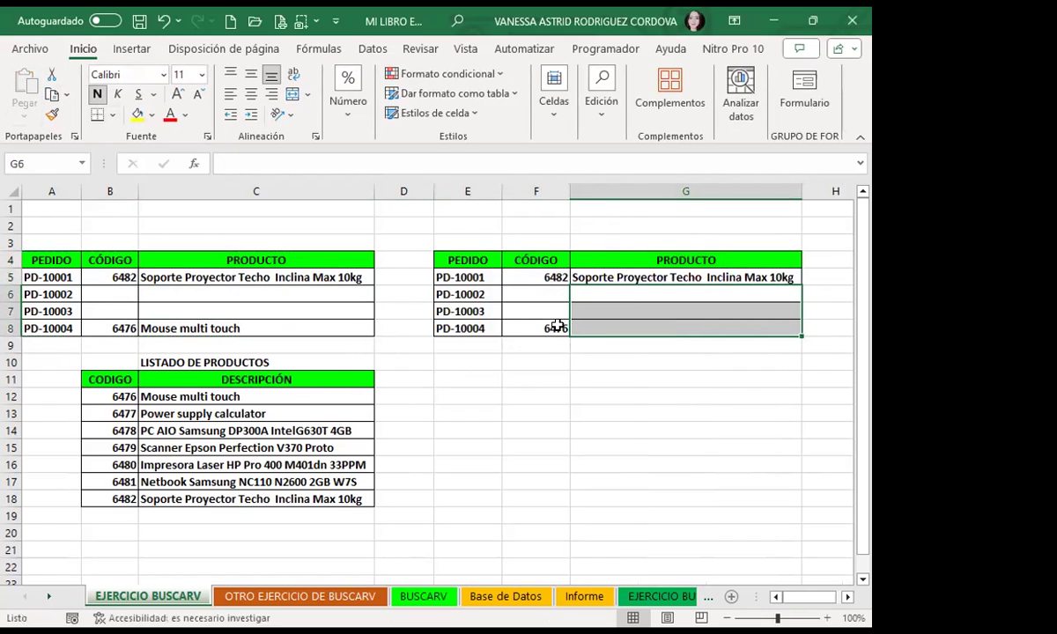
click(546, 327)
key(Delete)
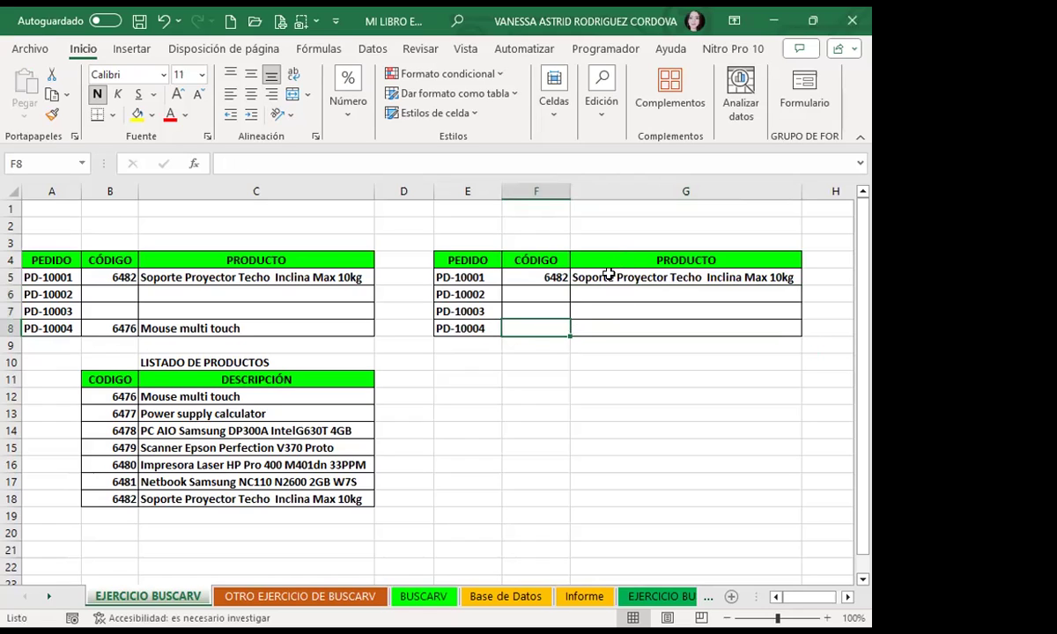
click(607, 277)
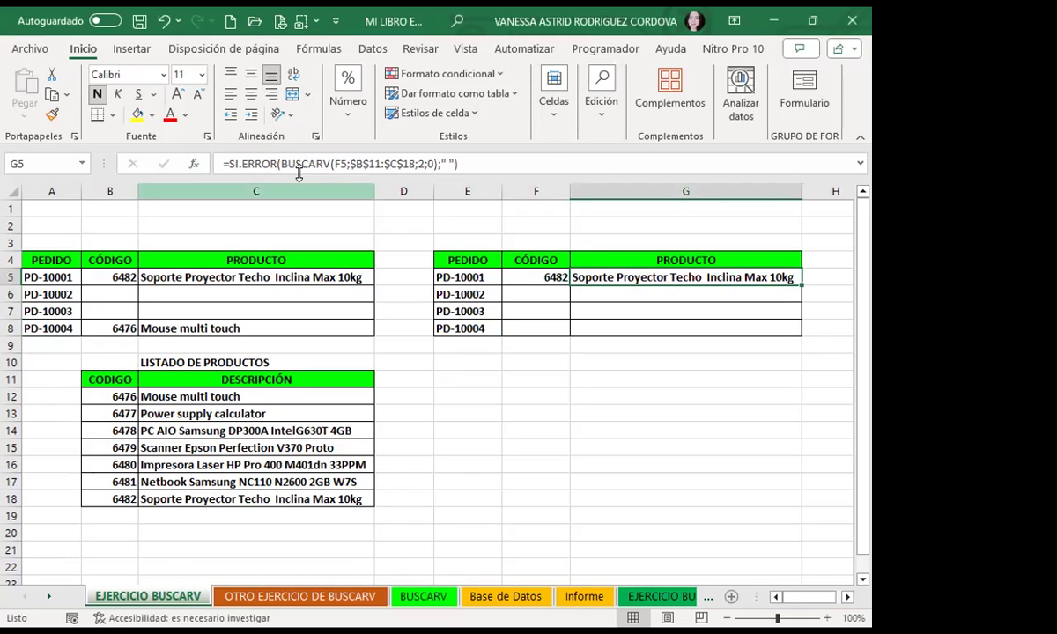
Remove the leading = from G5's lookup so the formula displays as text
click(228, 159)
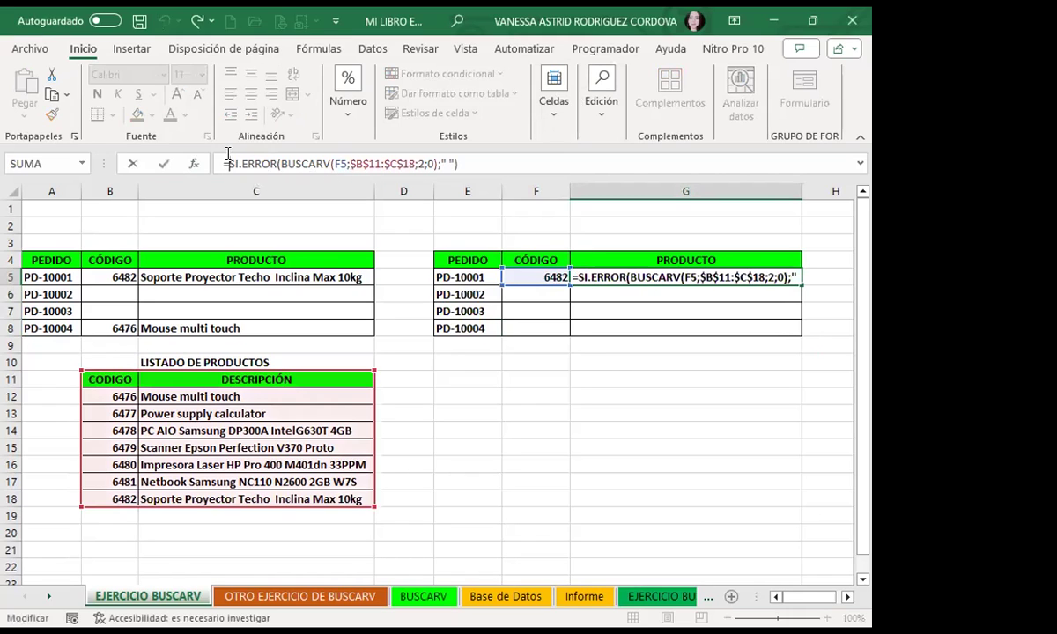
key(BackSpace)
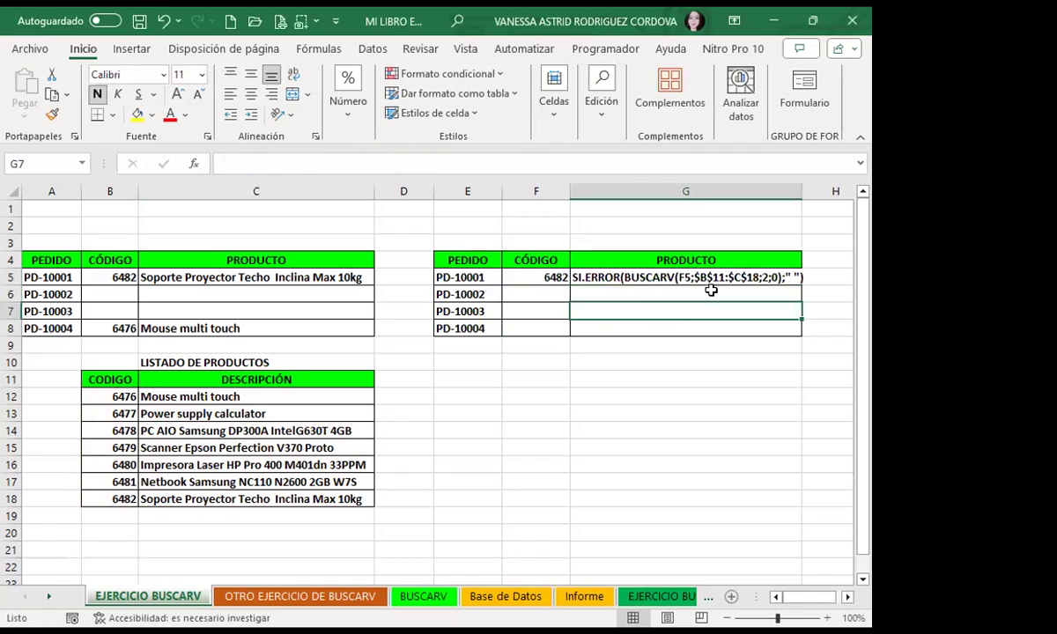
click(700, 276)
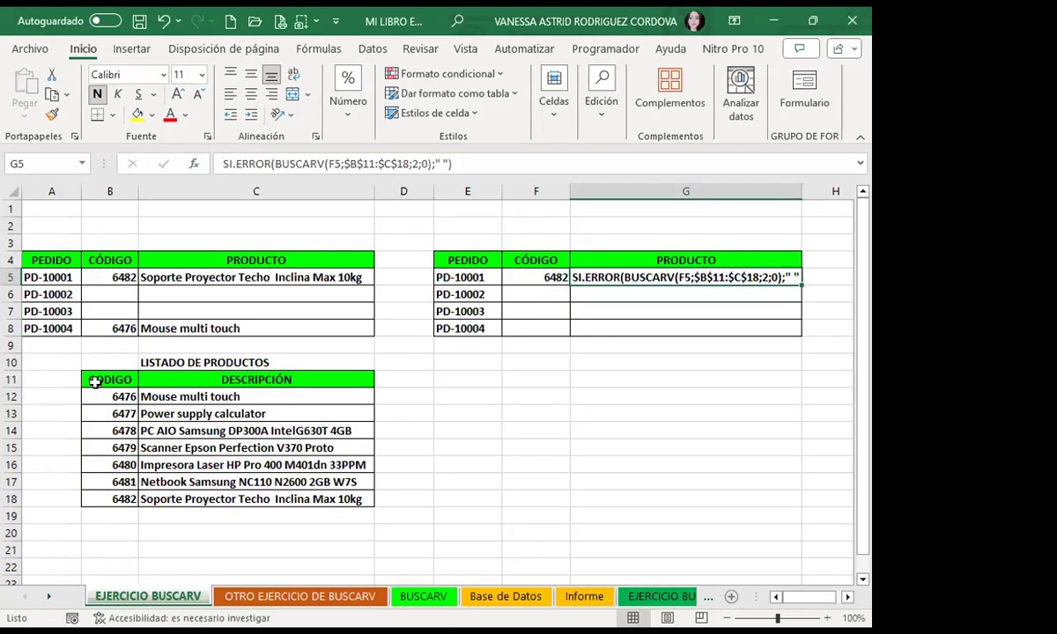
Name the product list B11:C18 as LISTADO
drag(102, 379, 286, 495)
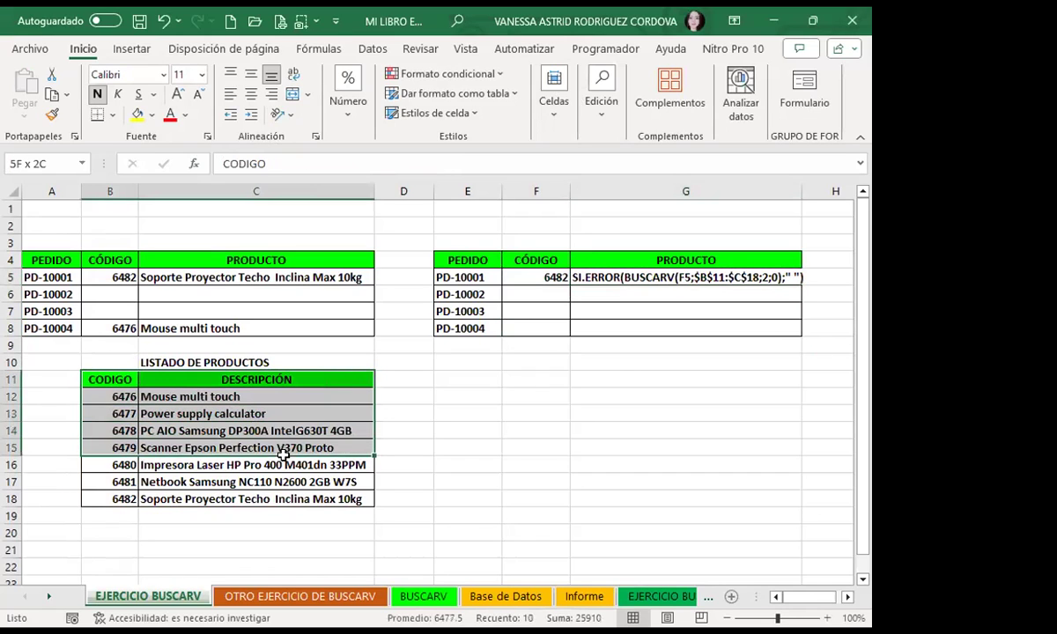
click(51, 161)
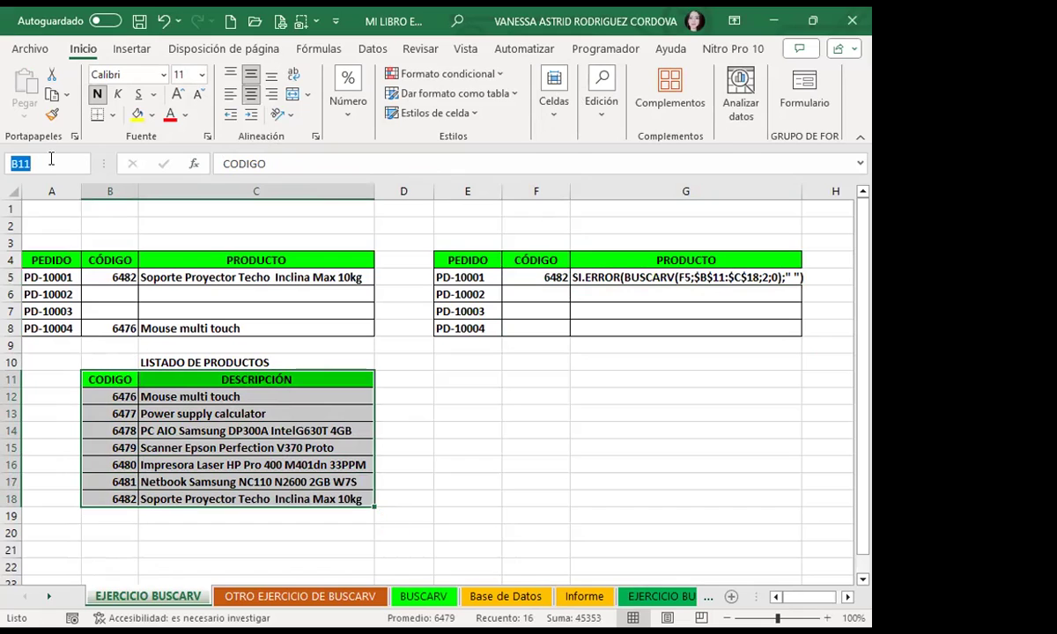
text(LISTA)
text(DO)
key(Return)
Begin restoring G5's formula by putting = back in front of it
click(586, 278)
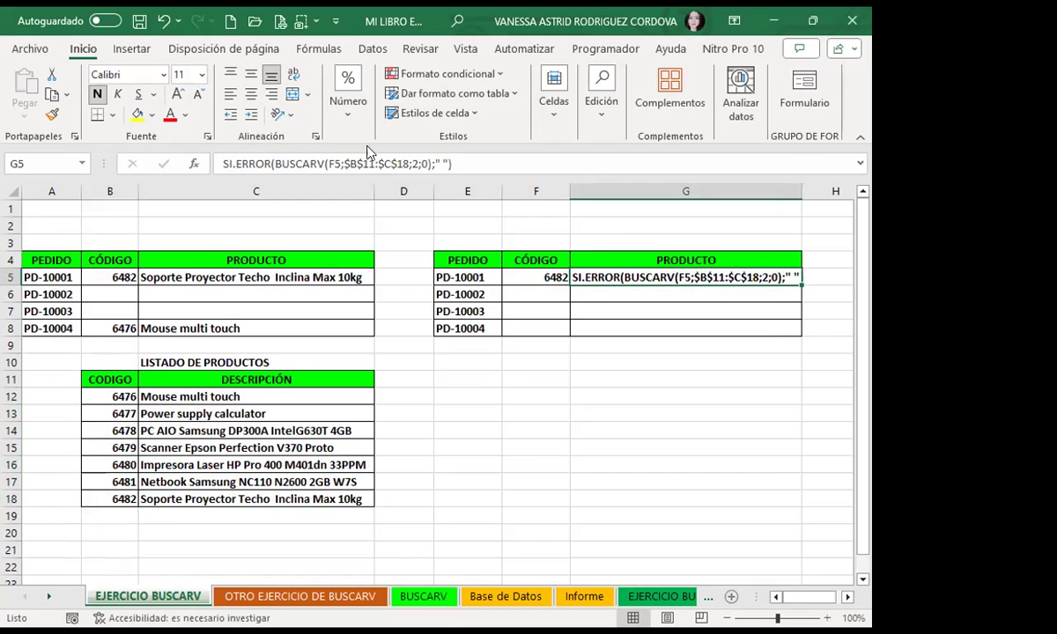
click(231, 163)
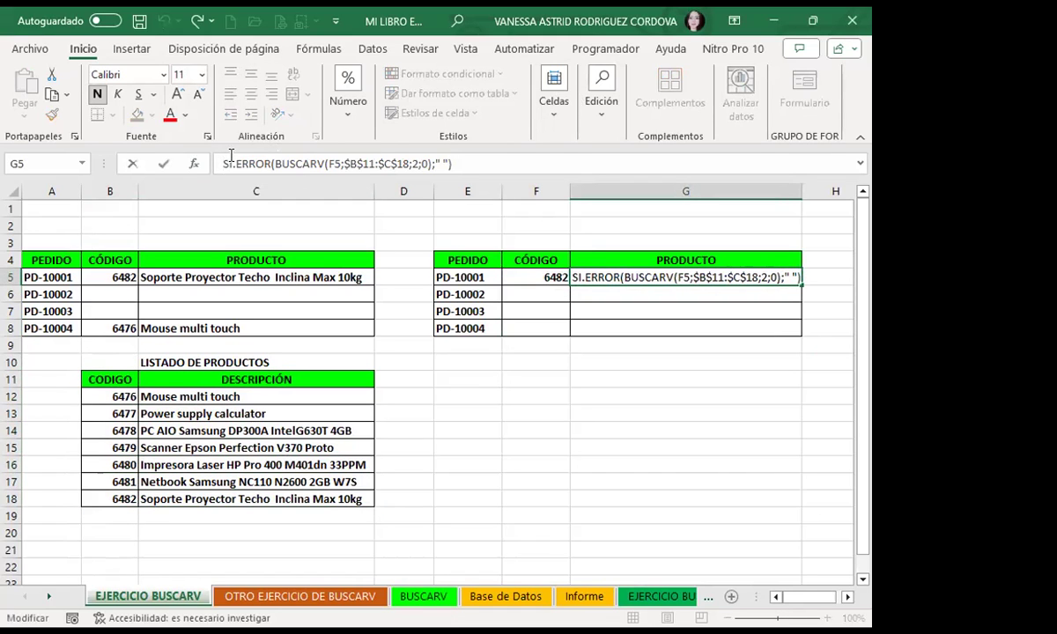
text(=)
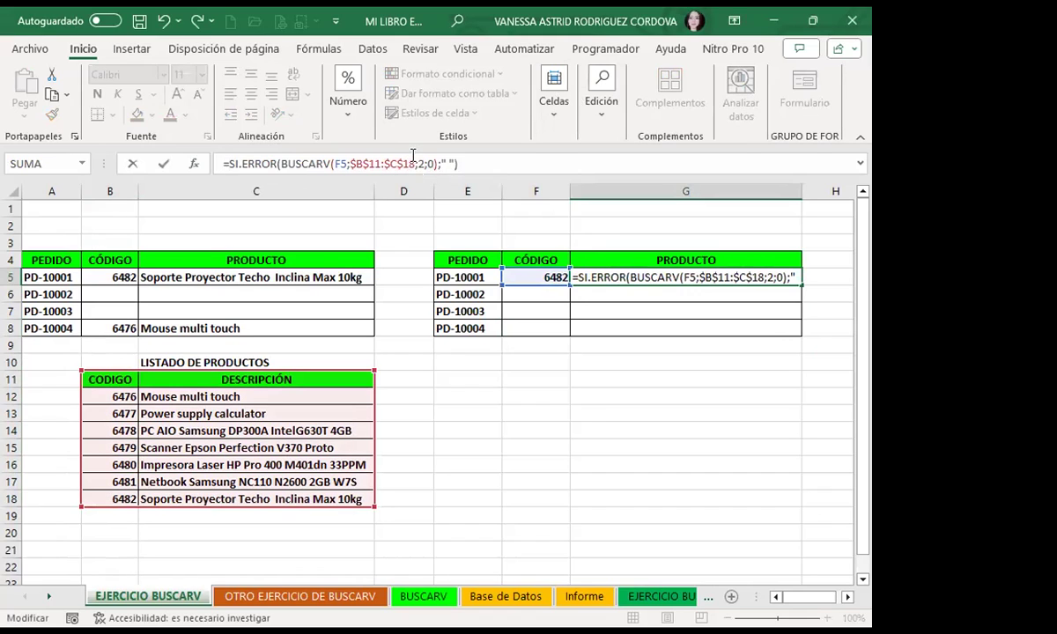
Replace the $B$11:$C$18 range in G5's lookup with the named range LISTADO
click(413, 160)
key(BackSpace)
key(BackSpace)
key(BackSpace)
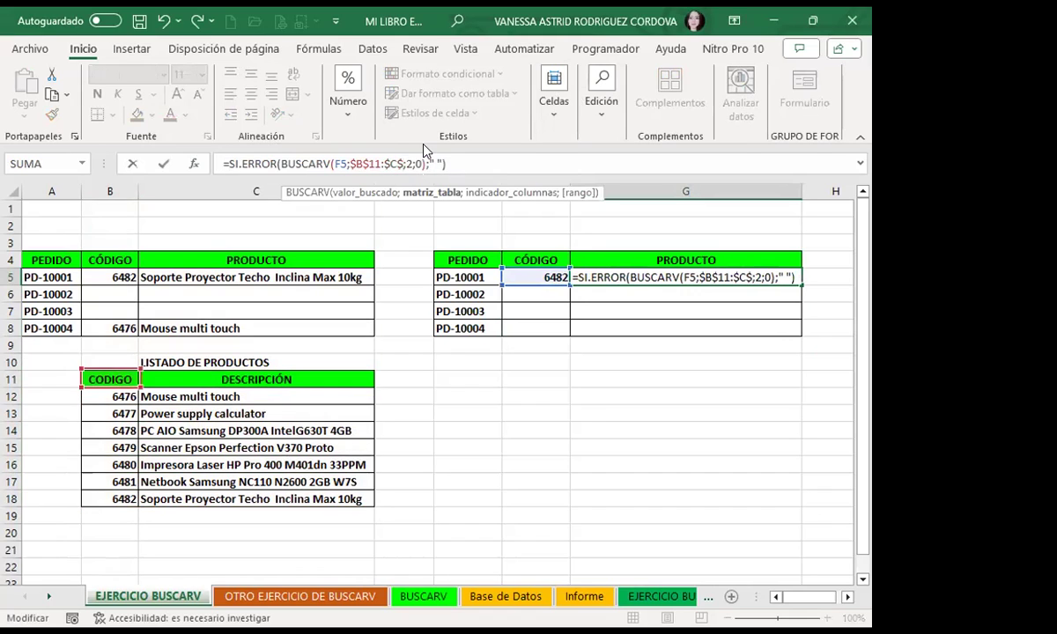
key(BackSpace)
key(BackSpace)
key(BackSpace)
key(BackSpace)
key(BackSpace)
key(BackSpace)
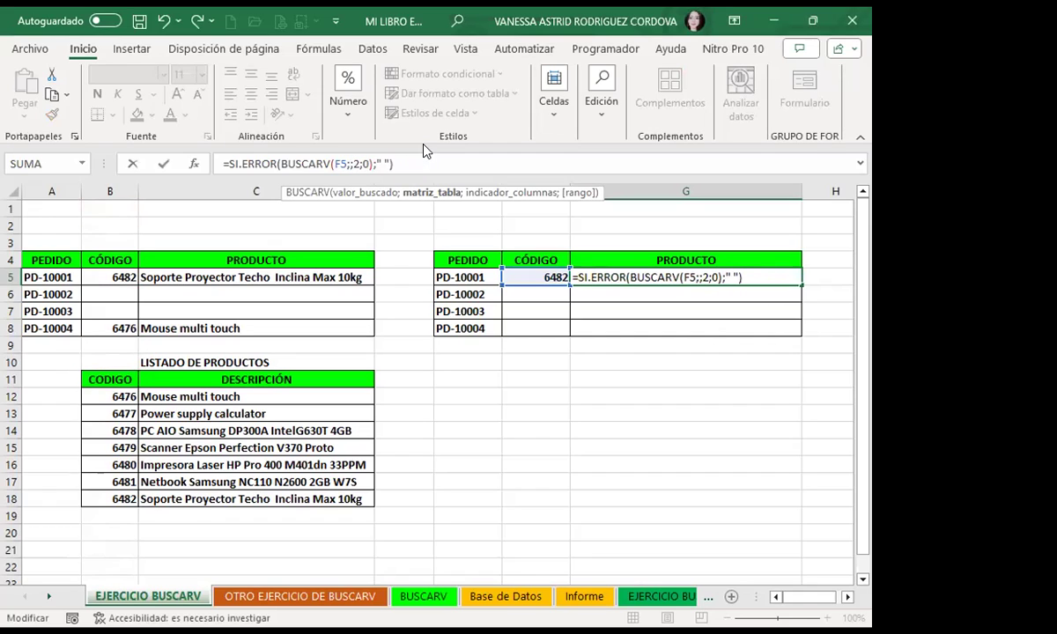
text(LIS)
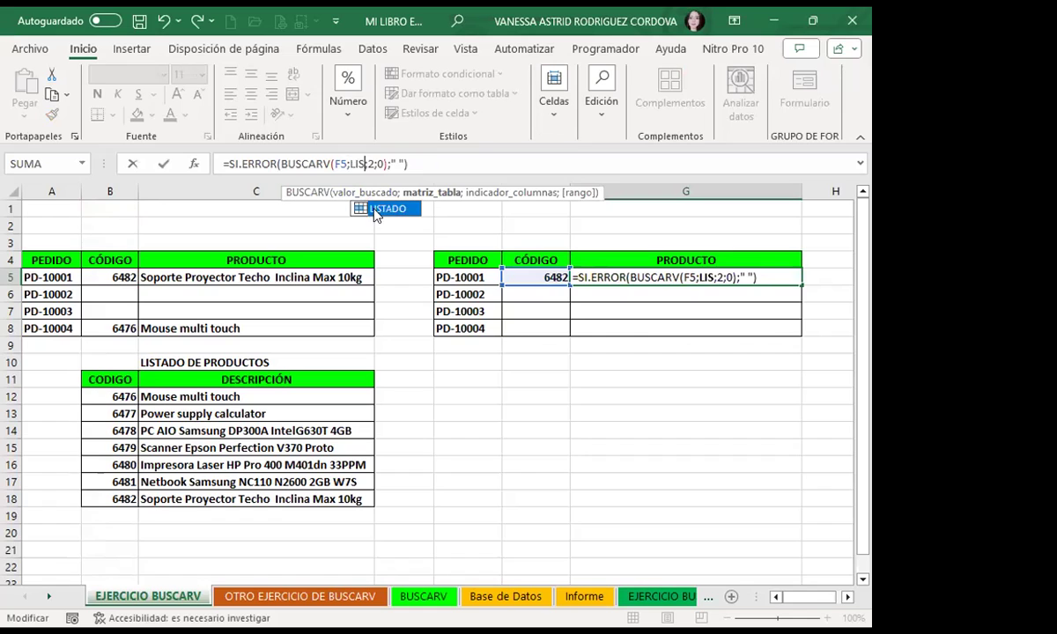
key(Return)
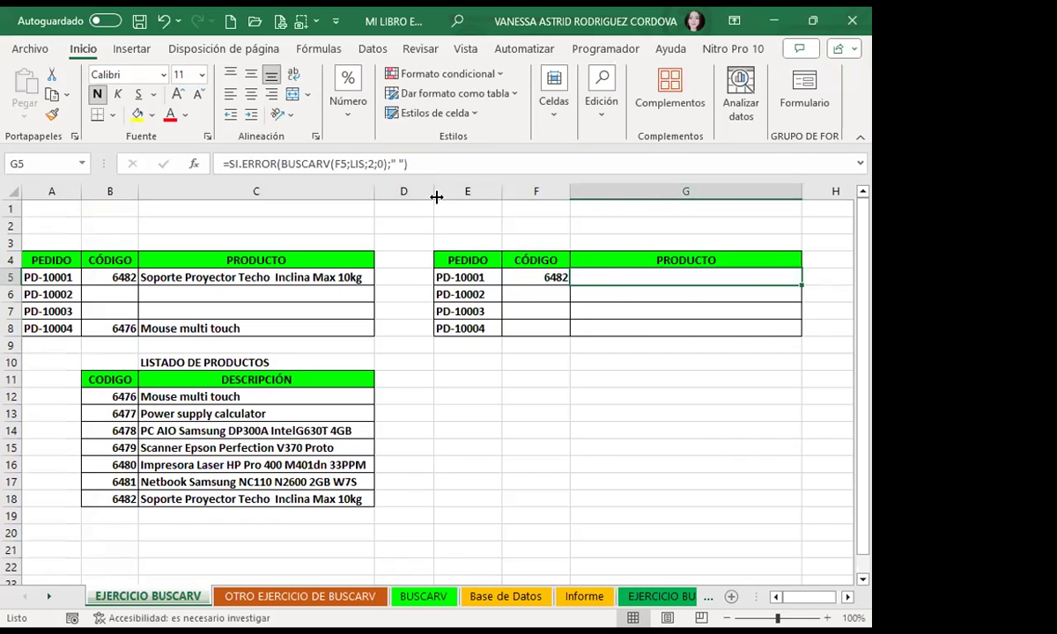
click(357, 167)
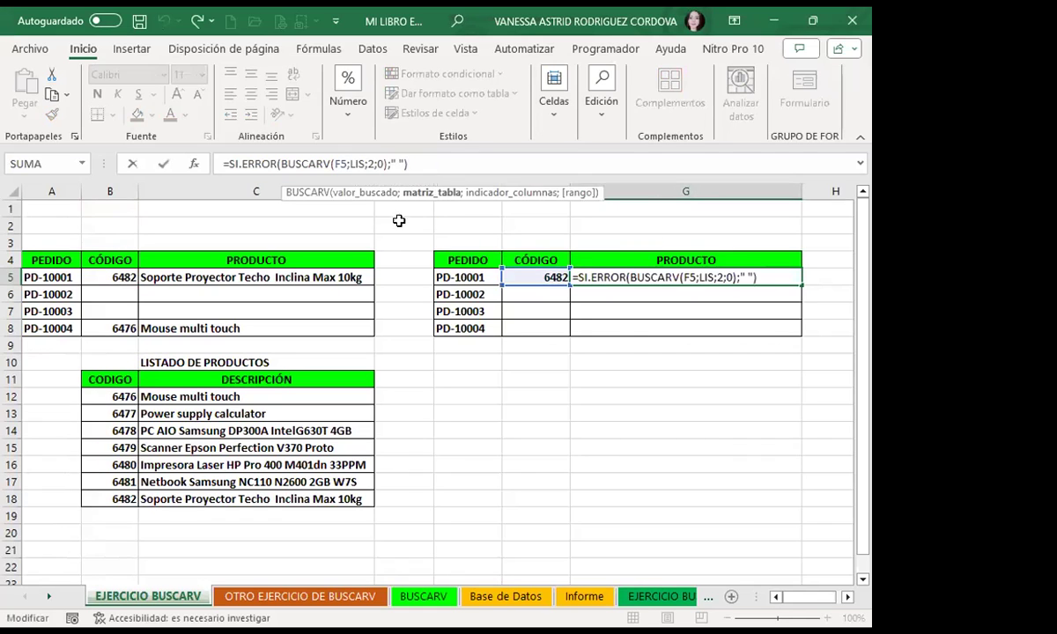
text(T)
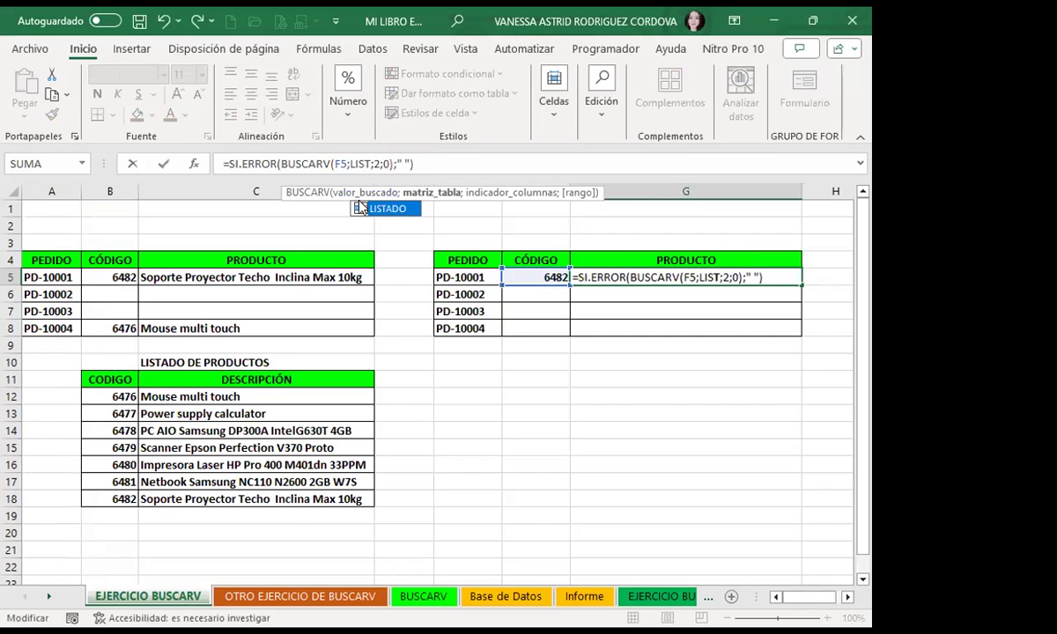
key(Tab)
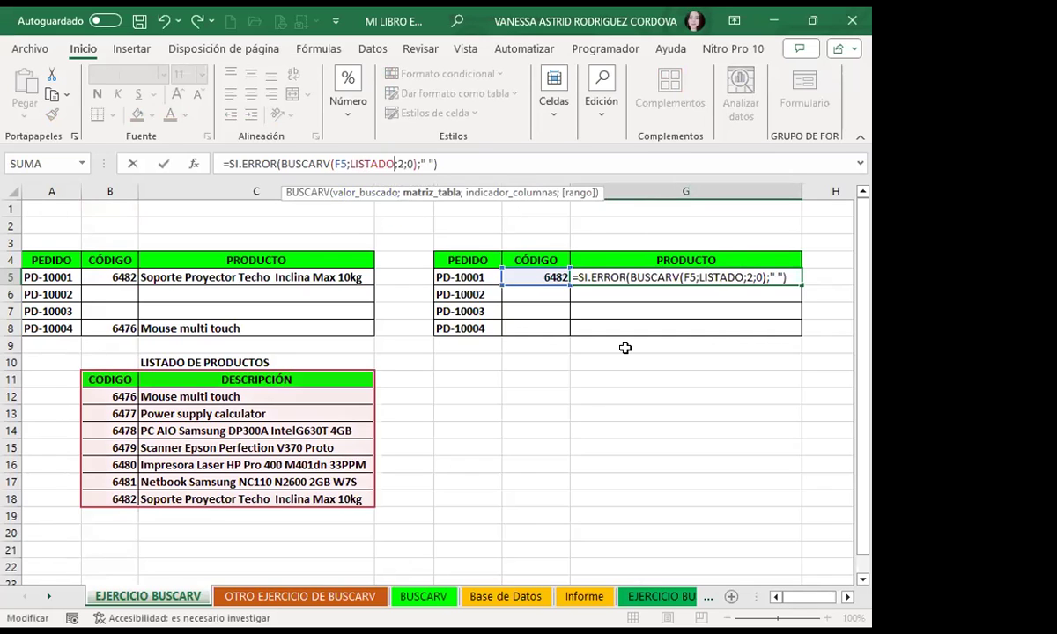
key(Return)
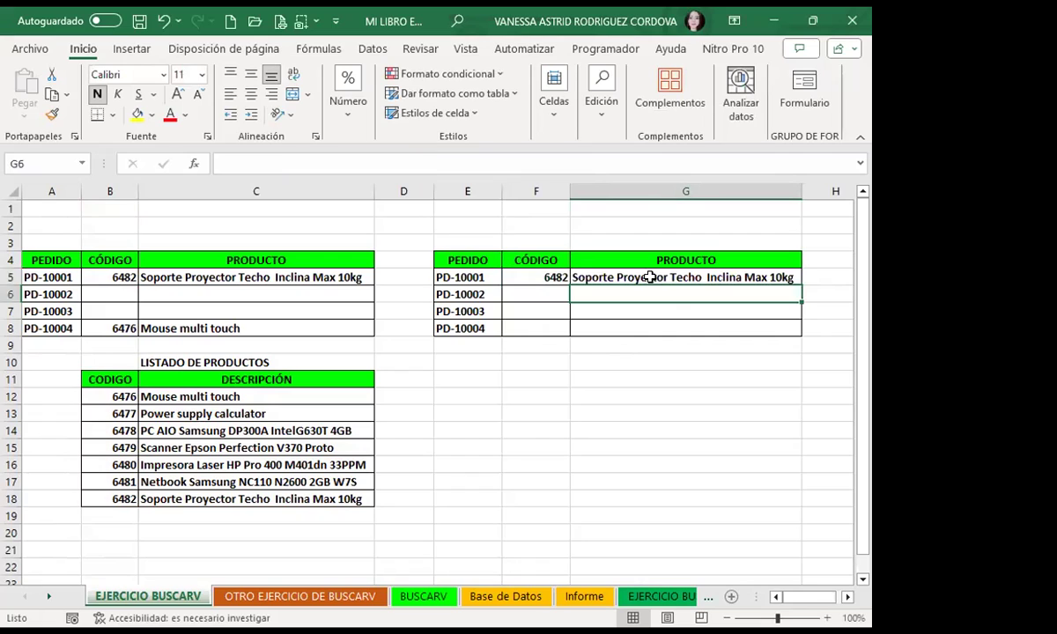
Fill the G5 lookup formula down through G8
click(625, 276)
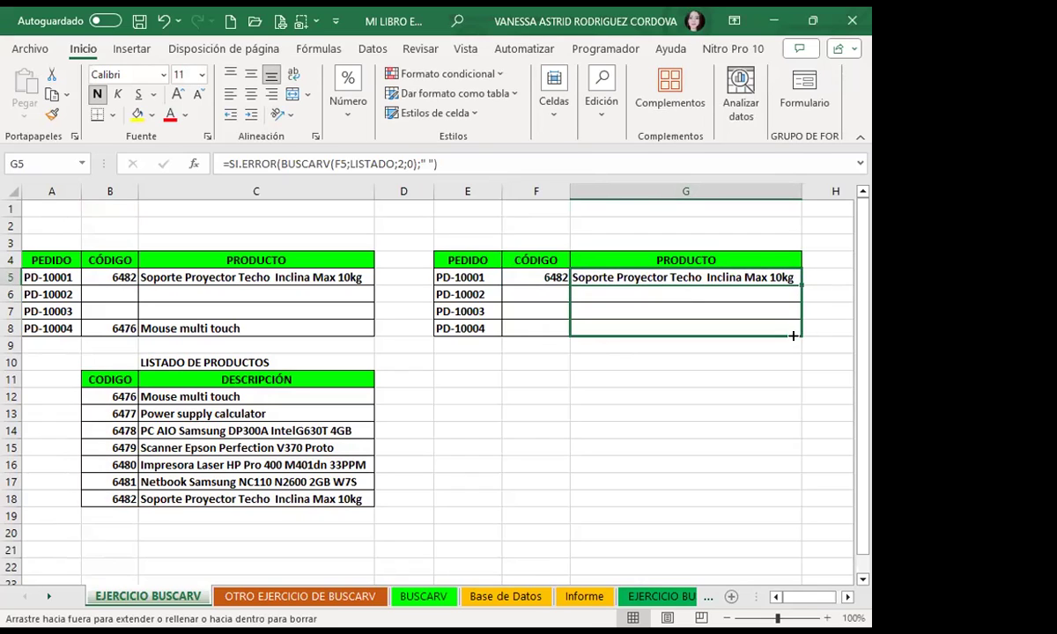
drag(802, 286, 798, 331)
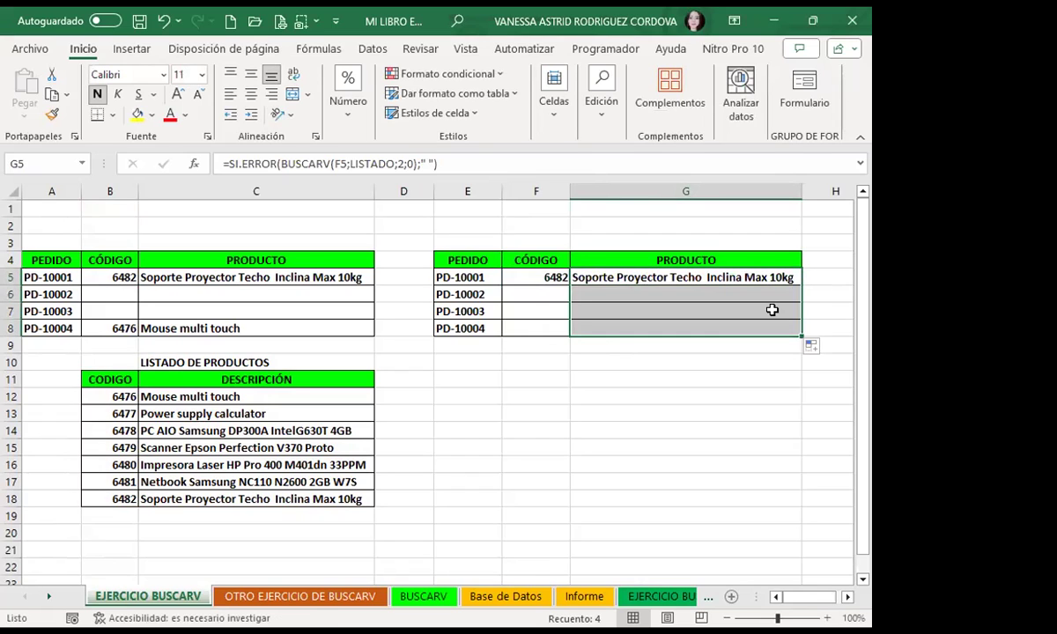
click(534, 291)
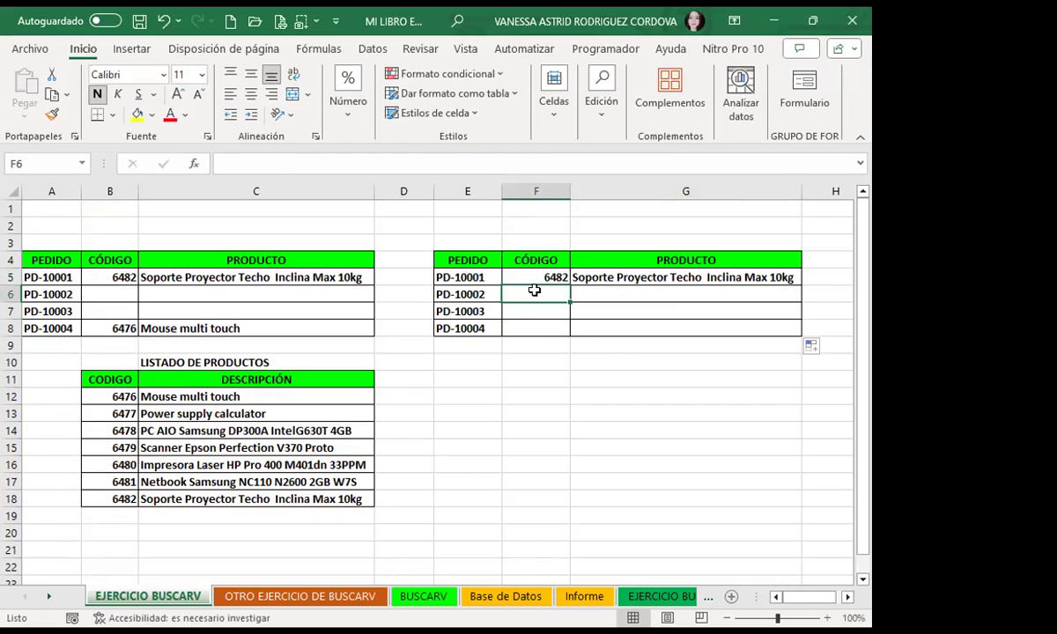
Enter codes 6477, 6488 and 6476 into F6:F8
text(6477)
key(Return)
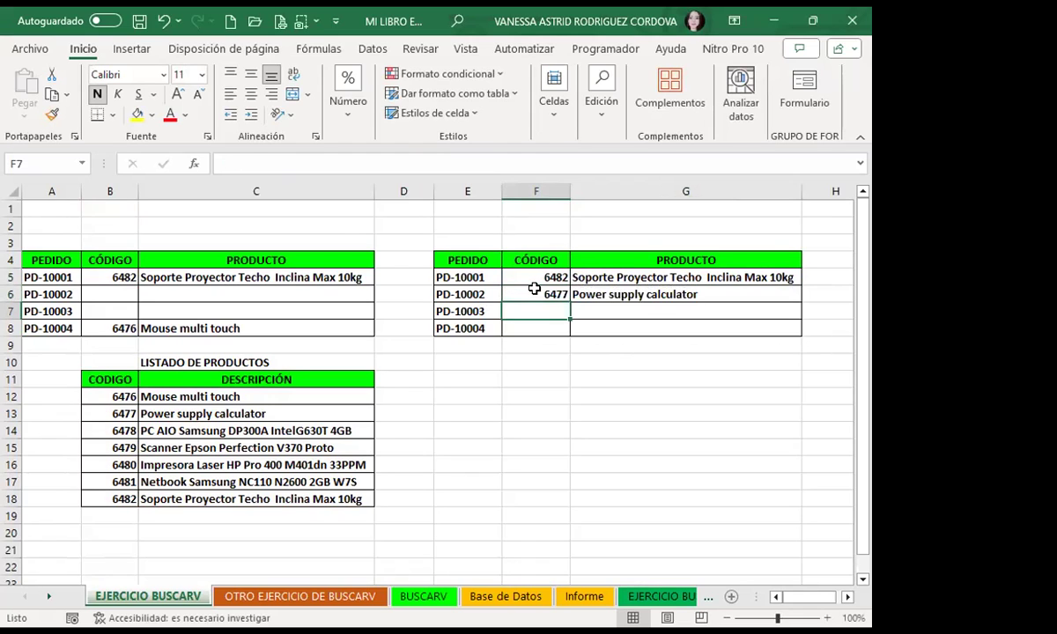
text(64)
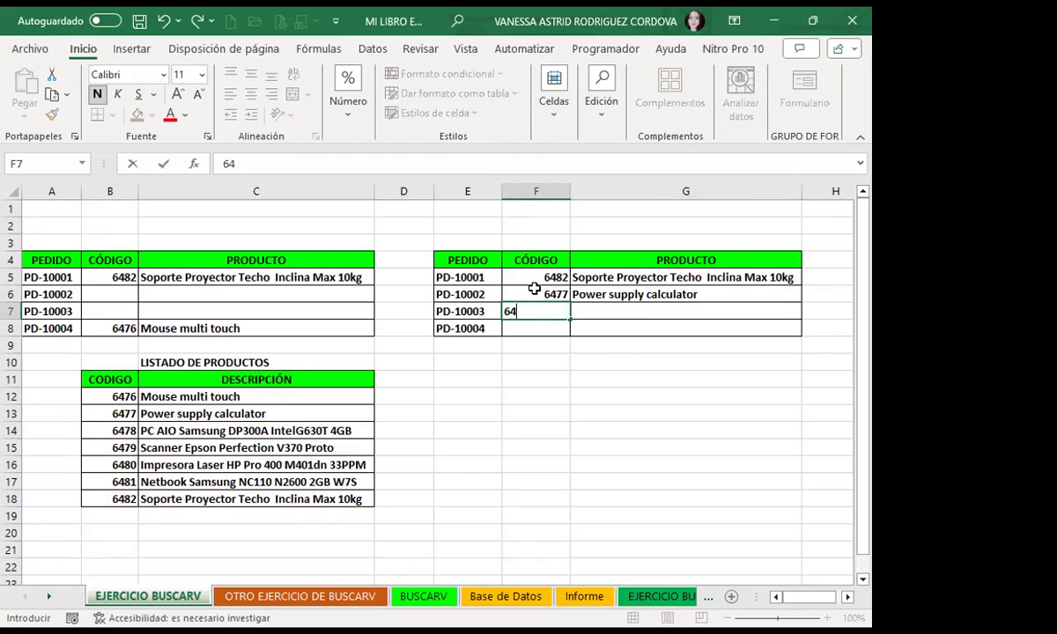
text(88)
key(Return)
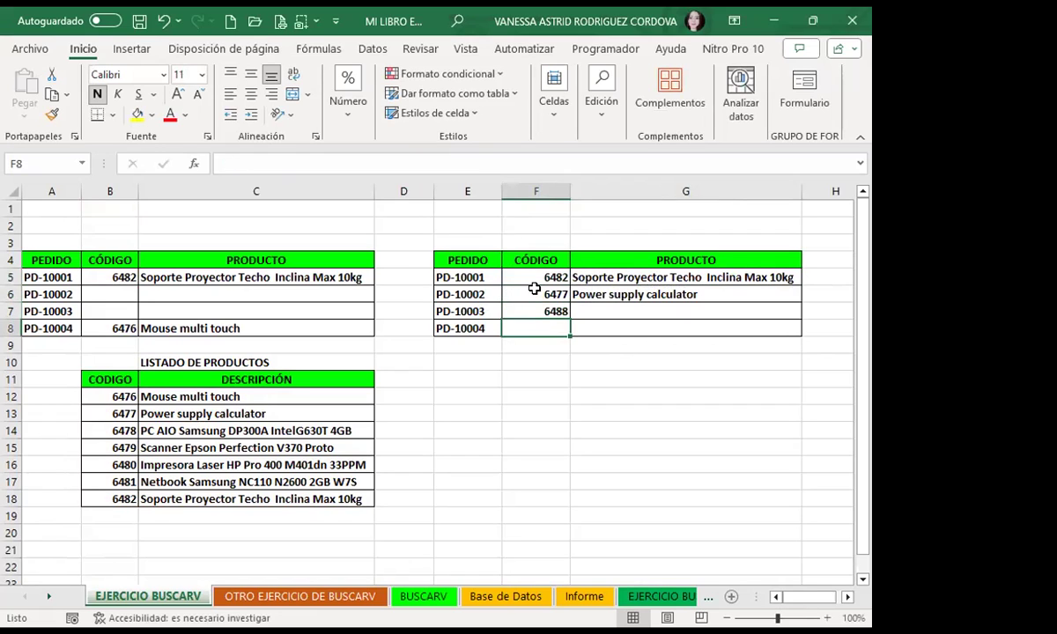
text(64)
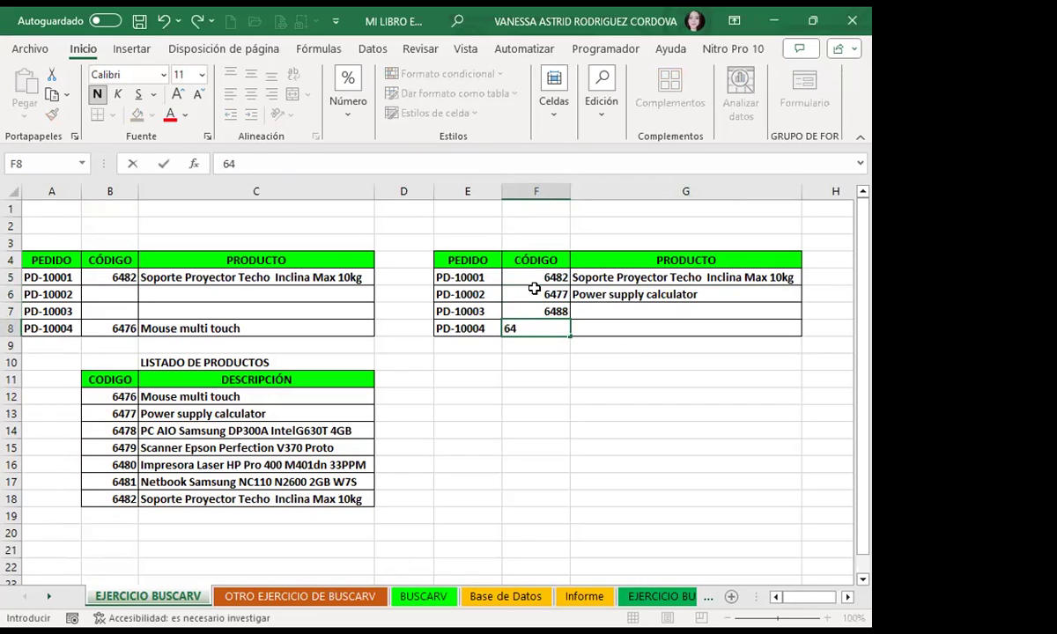
text(76)
key(Return)
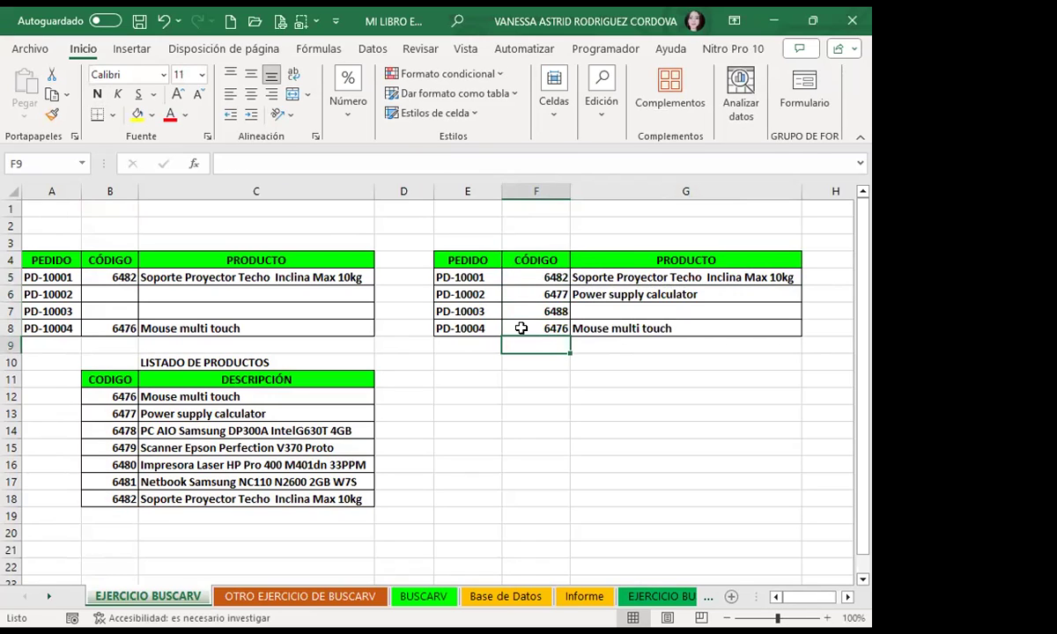
Correct the mistyped code in F7 from 6488 to 6480
double_click(558, 311)
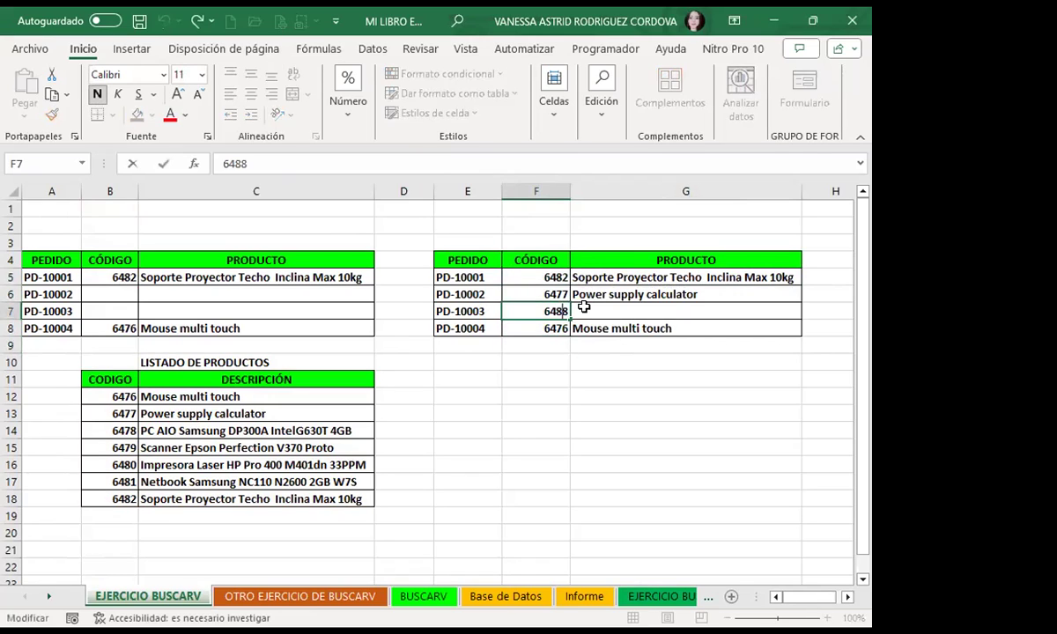
key(BackSpace)
text(0)
key(Return)
click(589, 275)
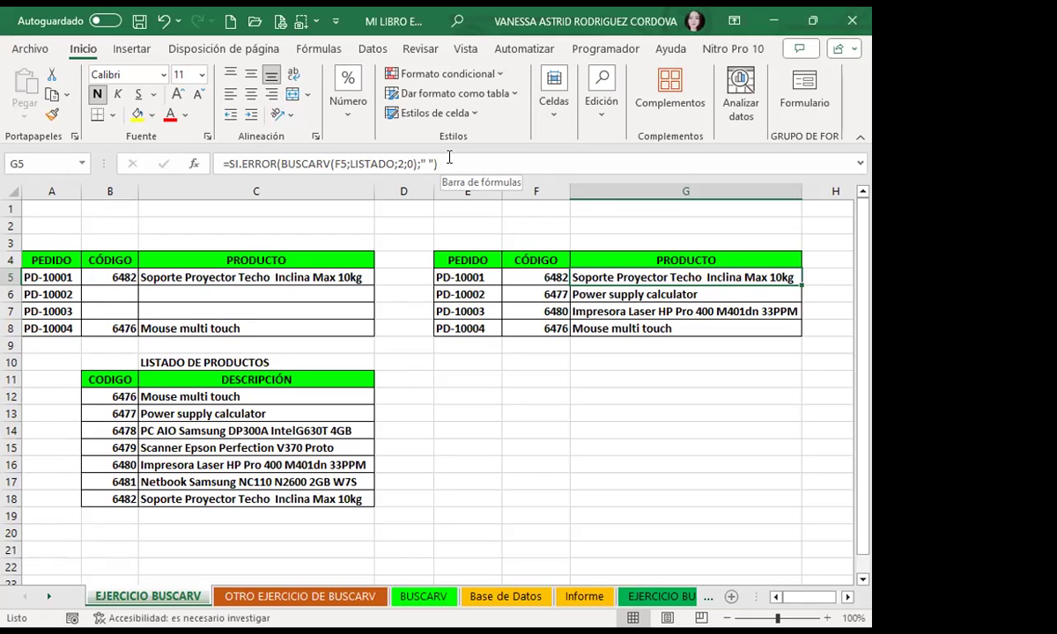
Open the Administrador de nombres from Fórmulas > Nombres definidos to view LISTADO
click(319, 48)
click(337, 116)
click(326, 190)
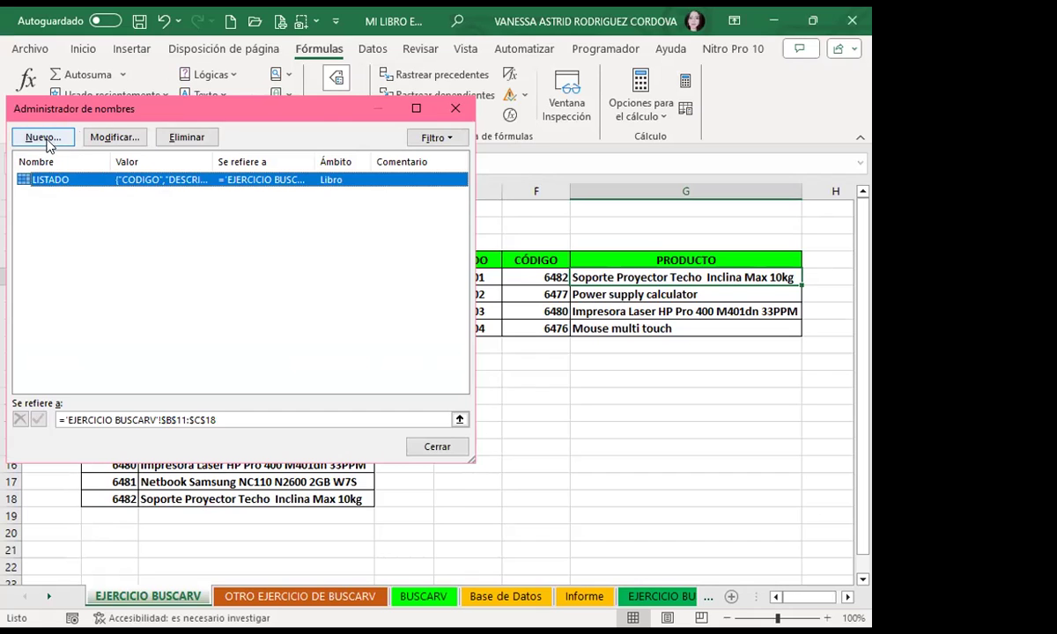
Close the Administrador de nombres and select the first product row B12:C12
click(456, 108)
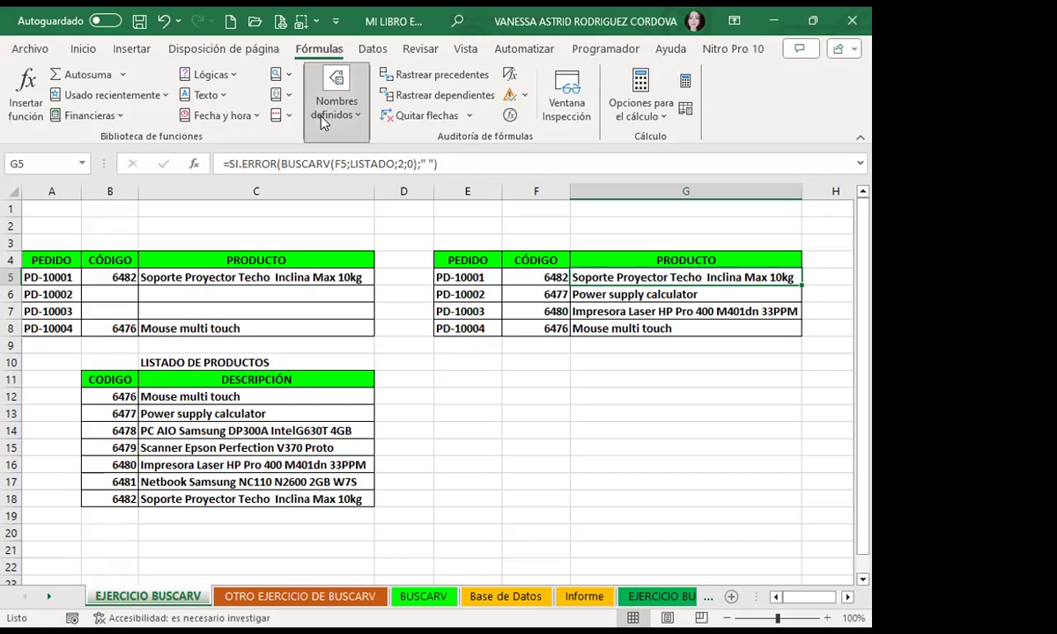
click(323, 122)
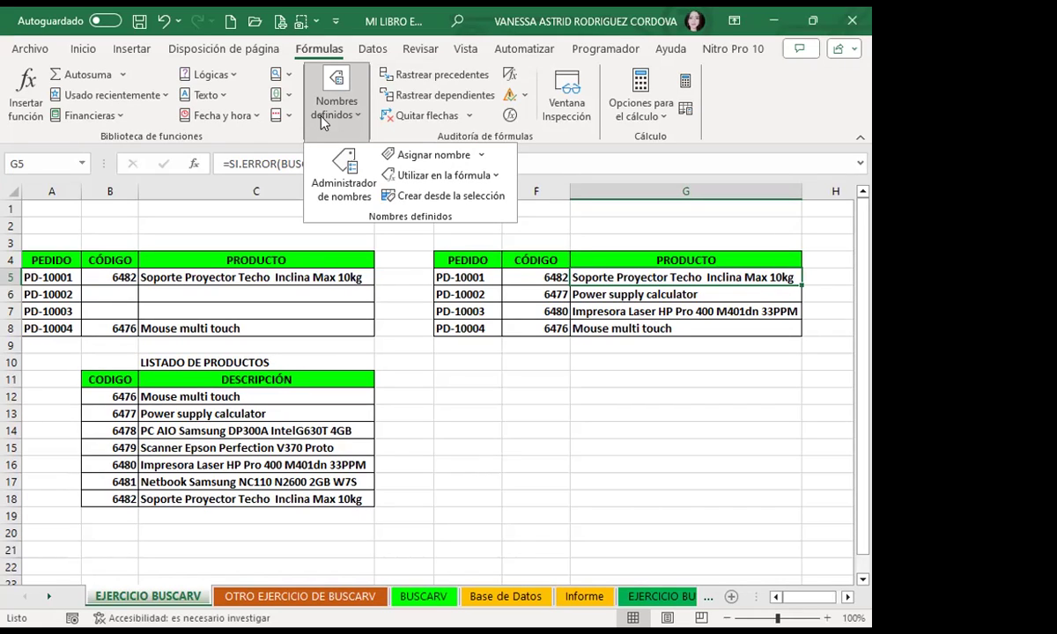
drag(106, 397, 198, 390)
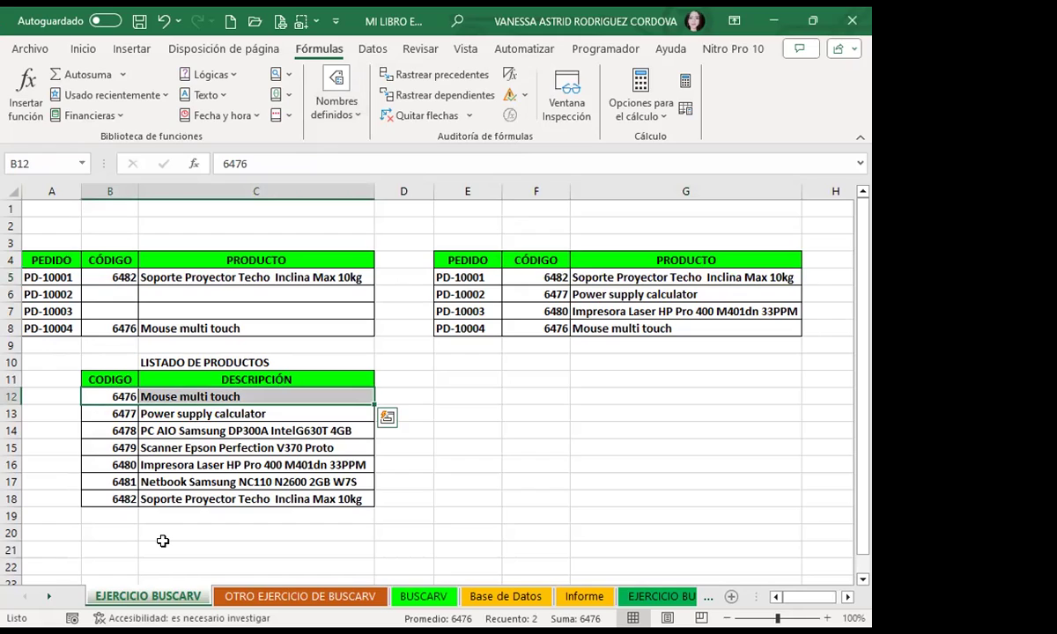
click(464, 428)
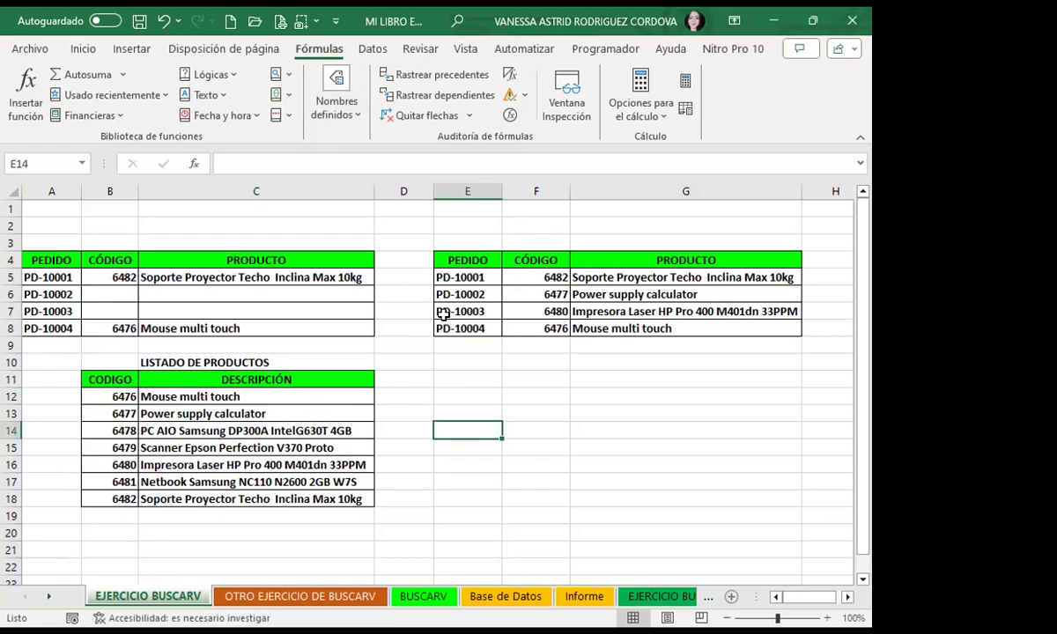
click(638, 273)
mouse_move(638, 273)
mouse_down()
mouse_move(641, 326)
mouse_move(621, 275)
mouse_up()
click(283, 276)
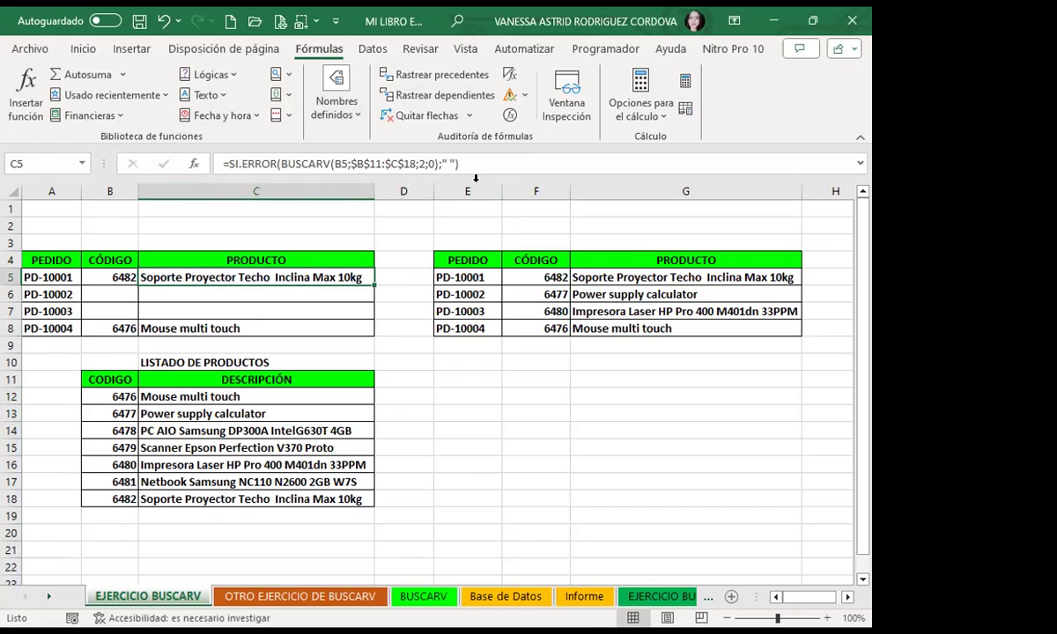
click(628, 277)
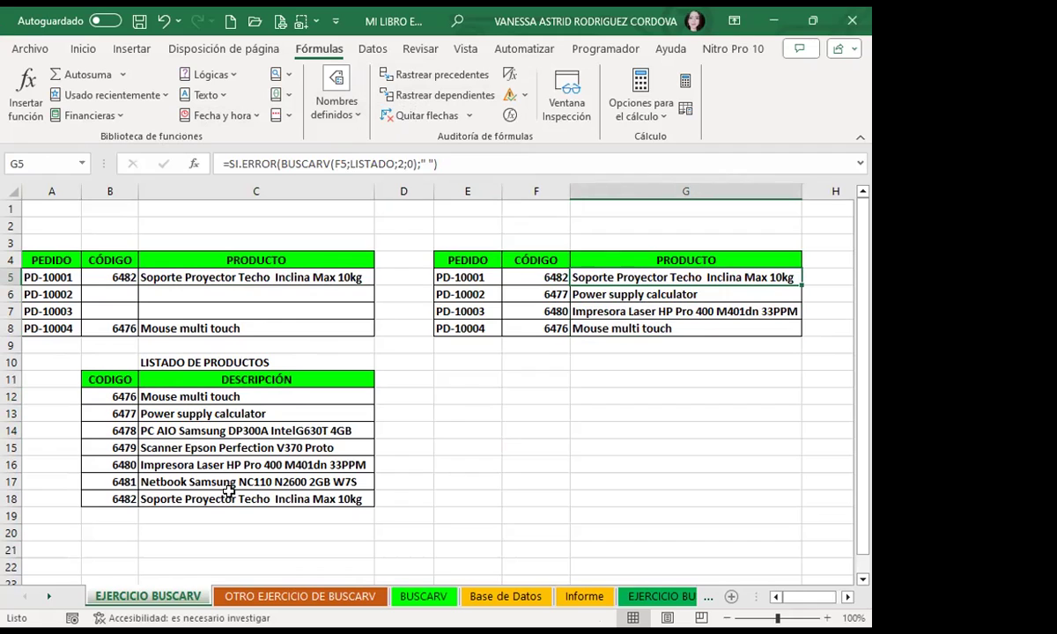
drag(440, 255, 730, 323)
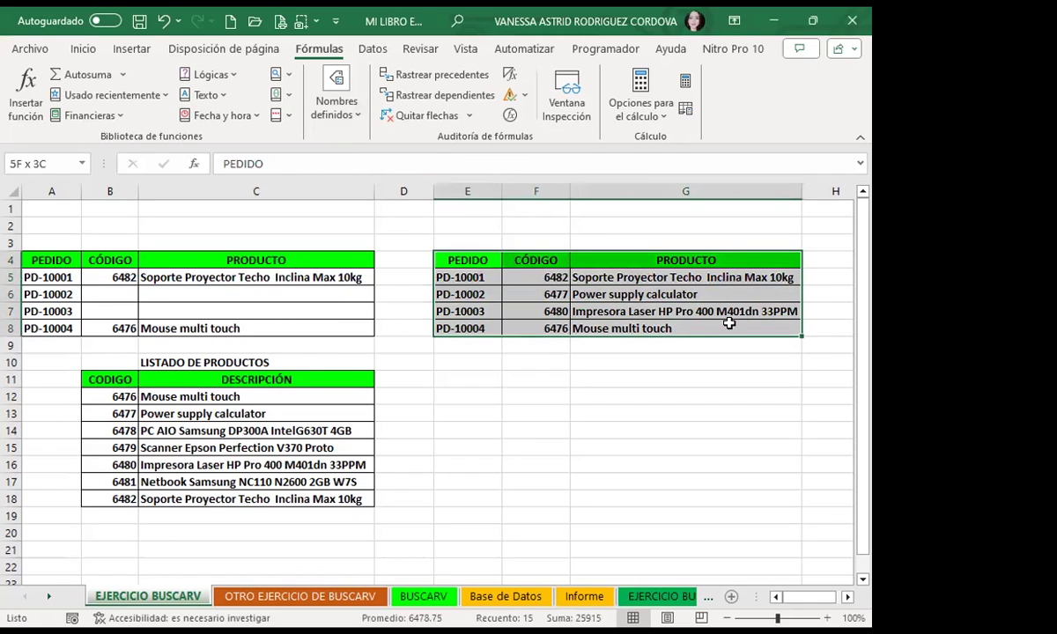
Copy the order table and paste it at A1 of a new sheet Hoja1
click(83, 49)
click(51, 95)
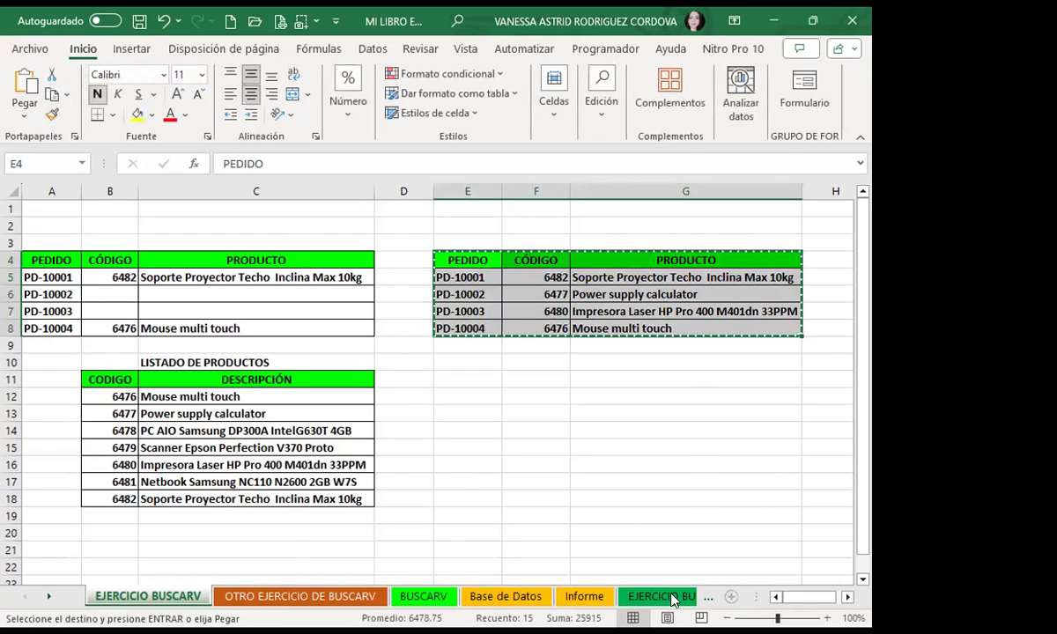
click(731, 597)
click(24, 93)
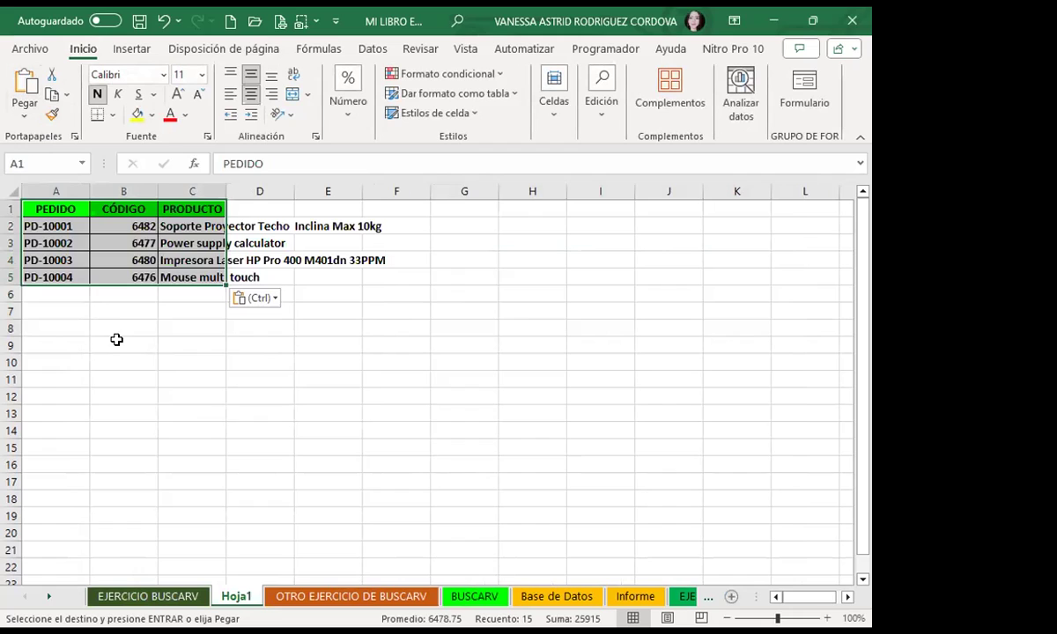
click(236, 361)
Autofit column C to the product names, then go back to EJERCICIO BUSCARV
double_click(228, 195)
click(217, 331)
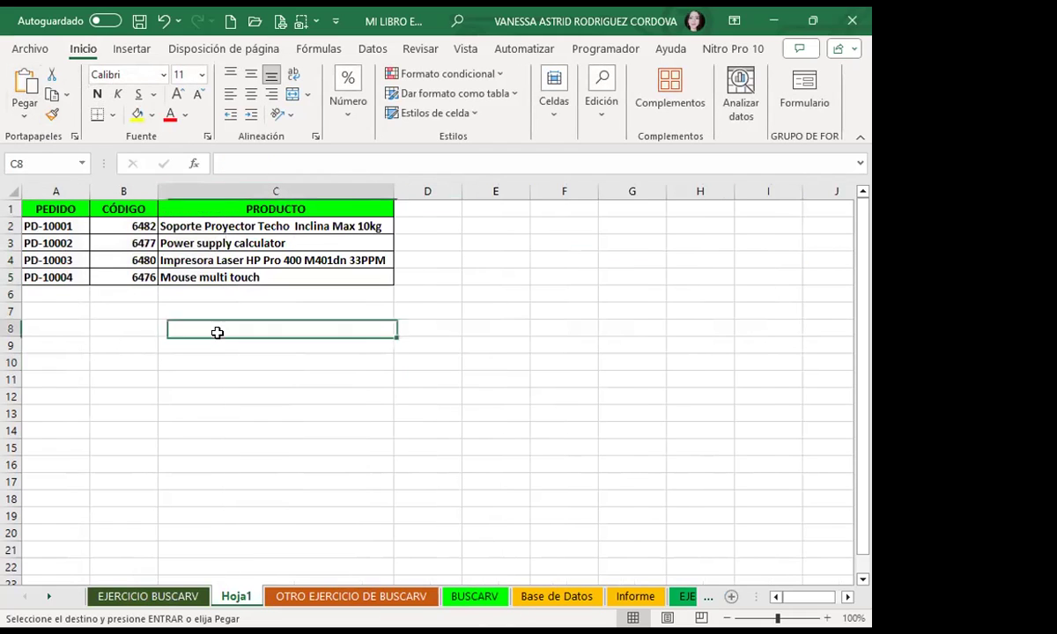
click(230, 225)
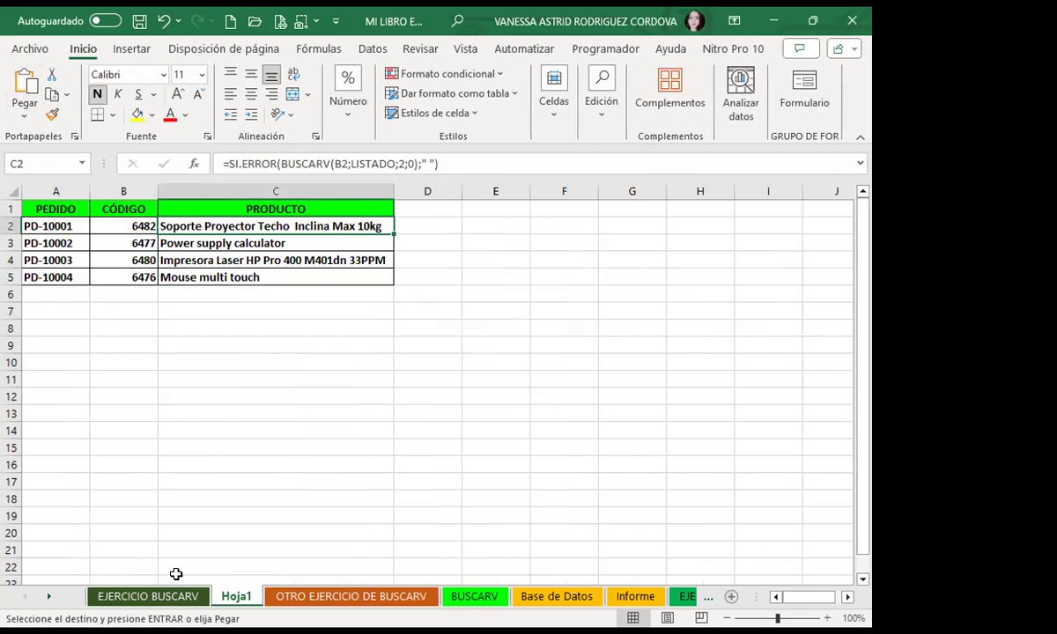
click(154, 597)
Paste the order table A4:C8 into Hoja1 at A9, dismissing the circular-reference warning
drag(53, 256, 353, 328)
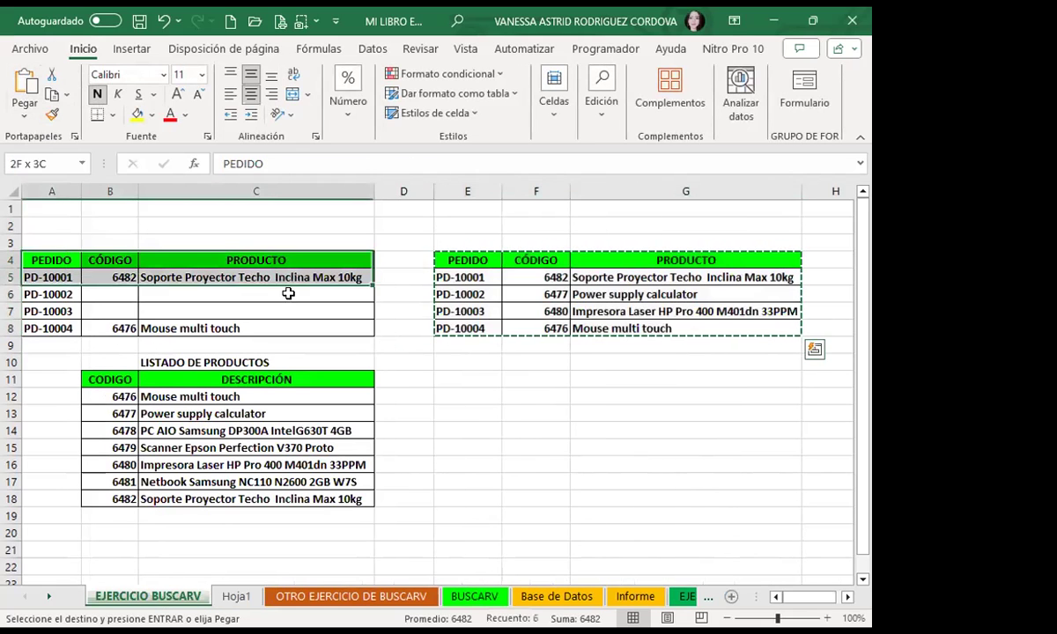
click(52, 95)
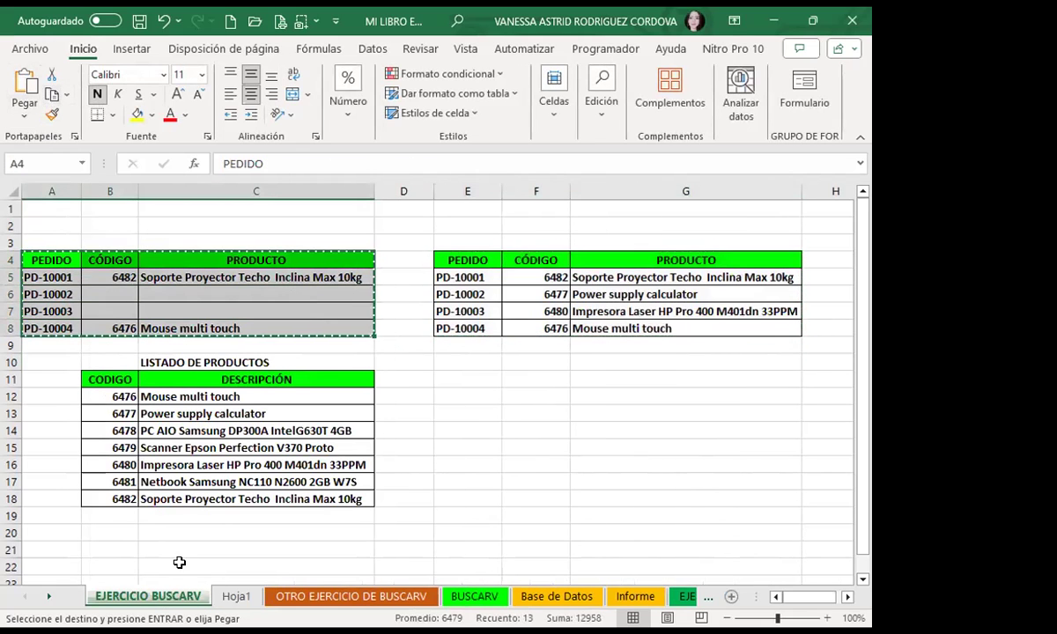
click(236, 597)
click(37, 344)
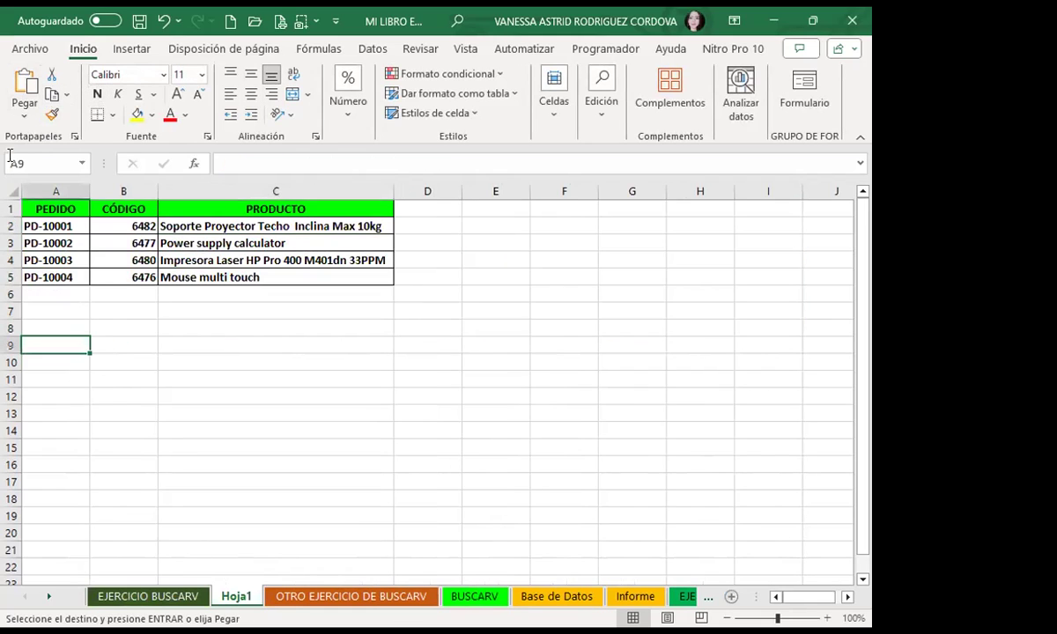
click(25, 88)
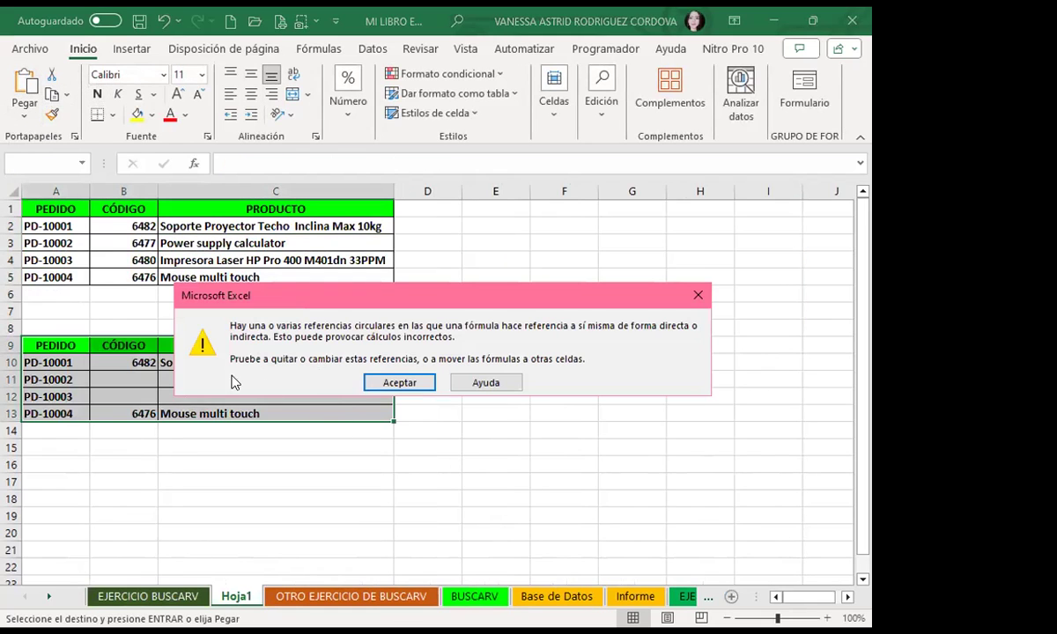
click(377, 383)
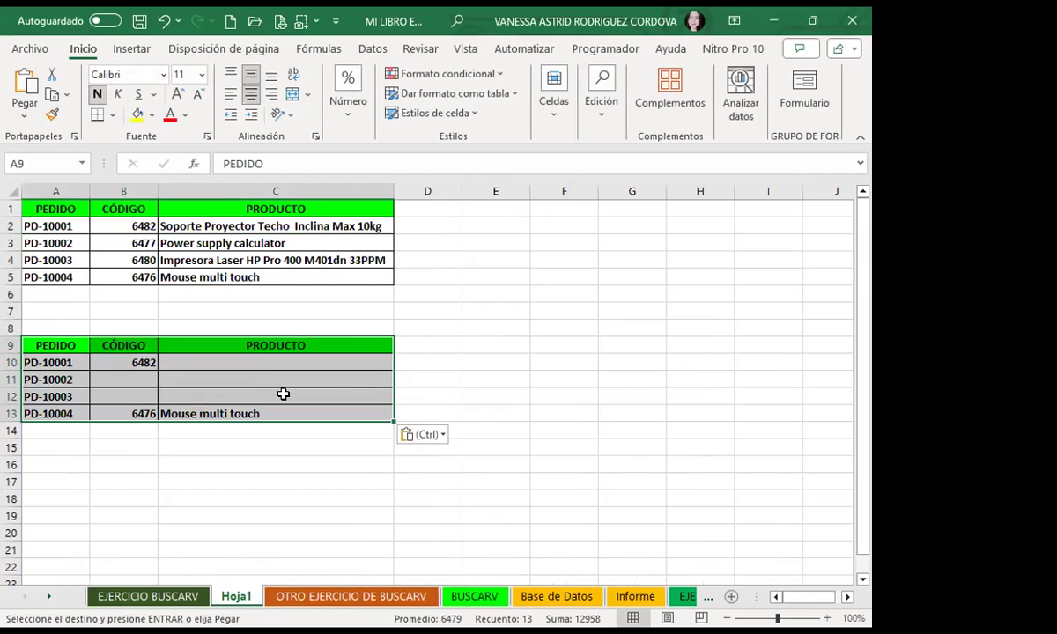
Delete rows 9–15 holding the pasted copy whose lookups show blanks
click(293, 389)
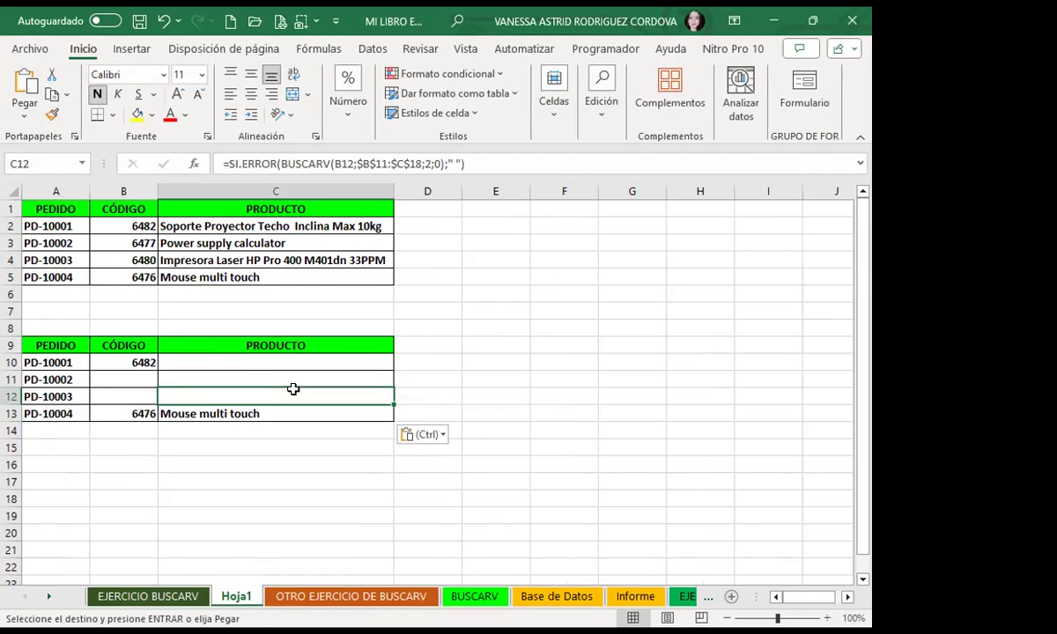
drag(203, 362, 346, 397)
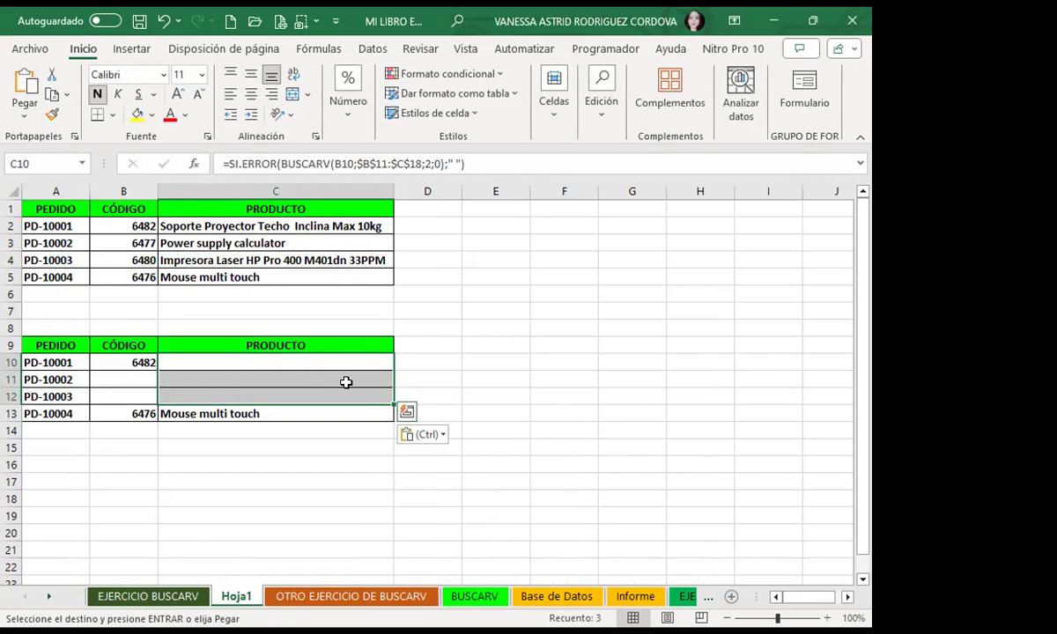
click(225, 244)
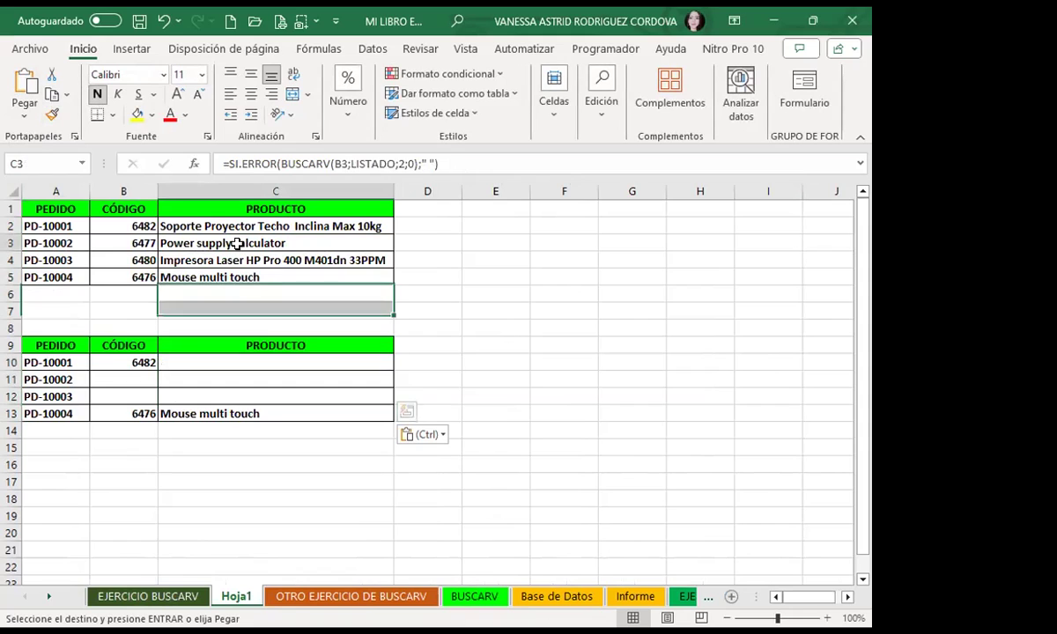
click(12, 345)
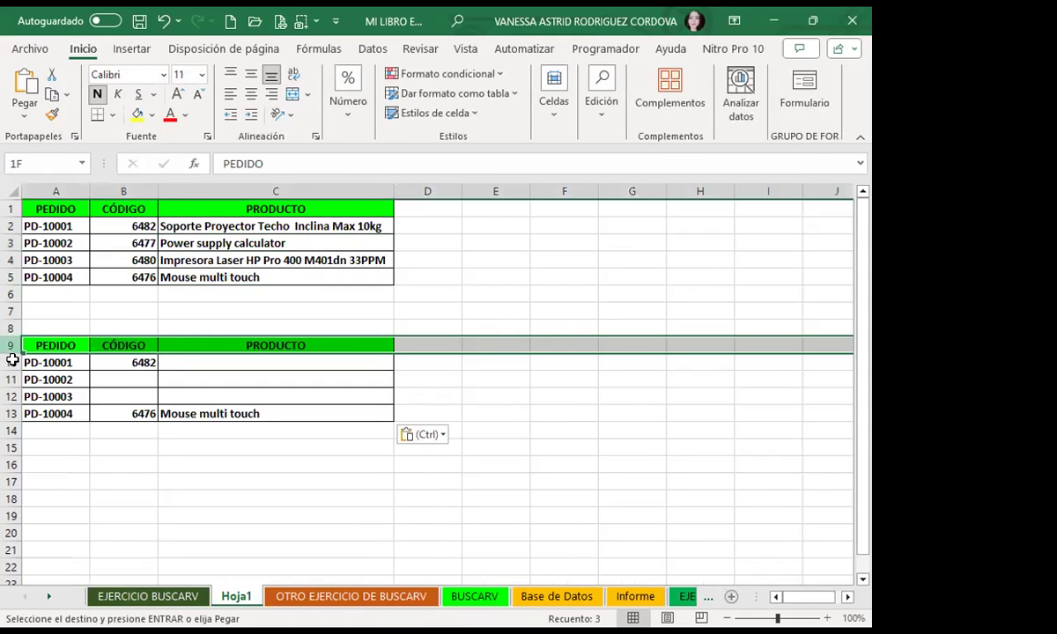
shift+click(12, 448)
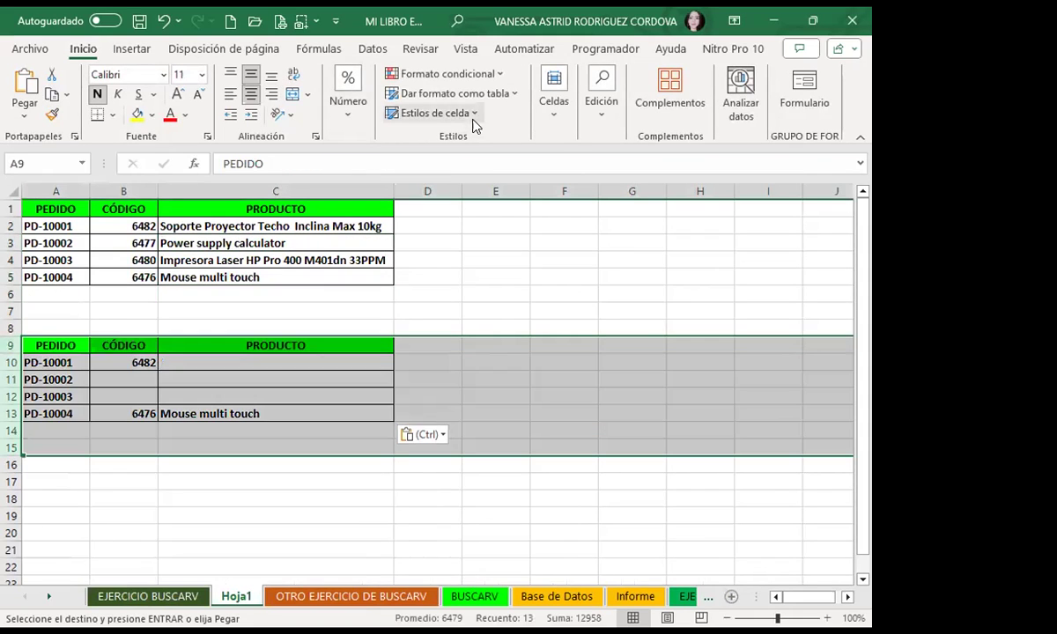
click(554, 102)
click(595, 167)
click(304, 220)
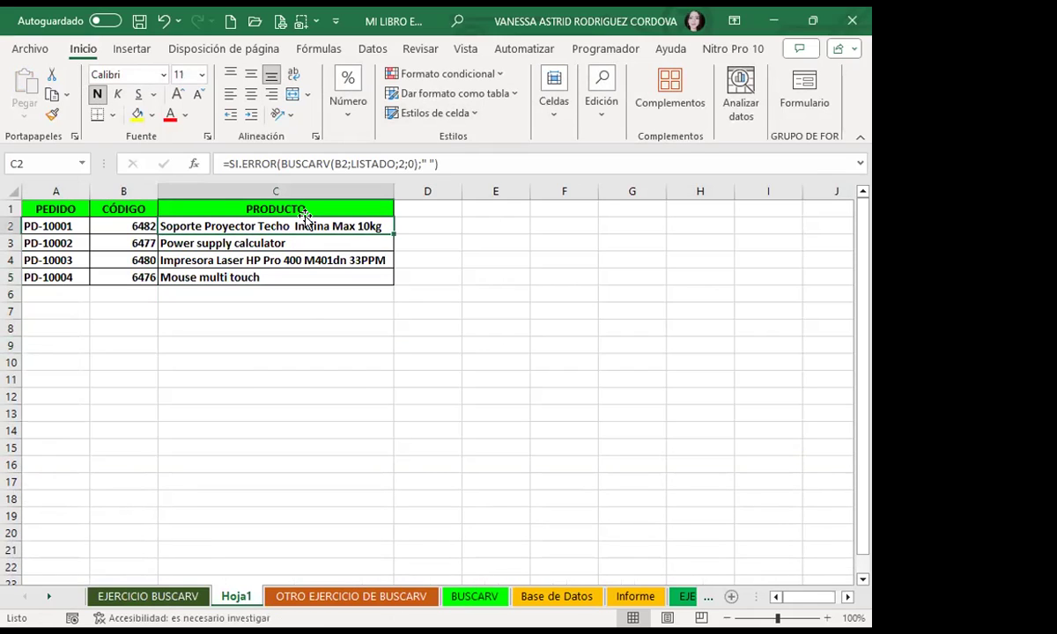
click(219, 240)
click(189, 274)
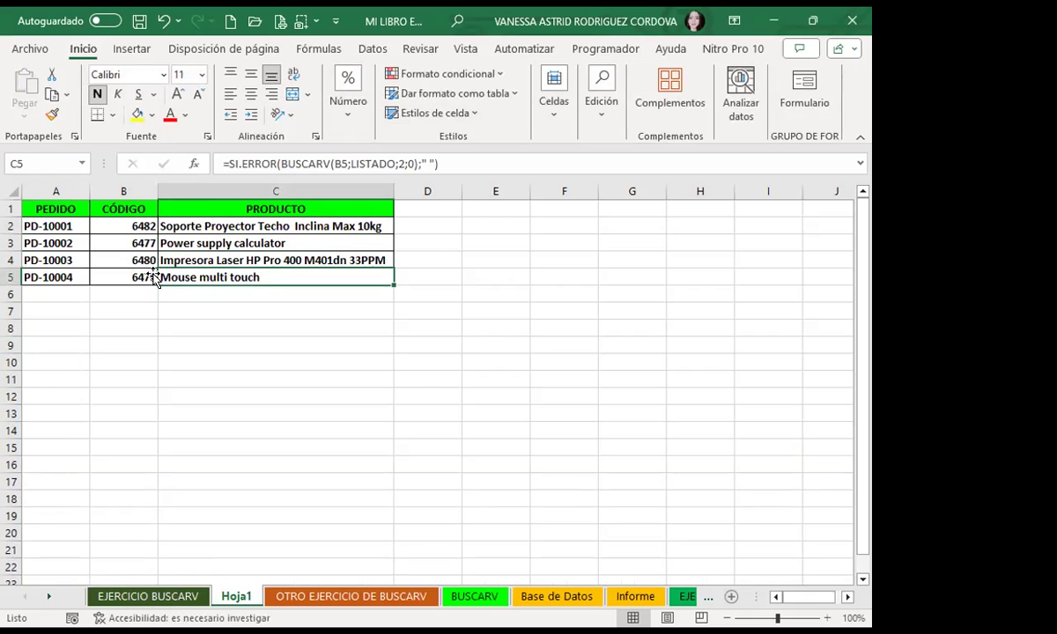
click(176, 596)
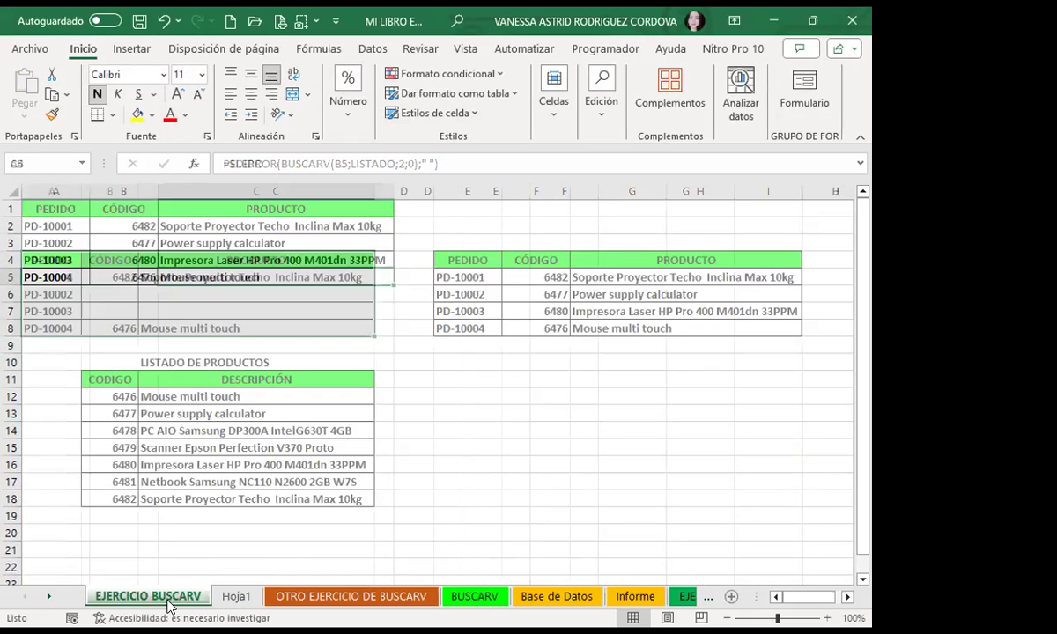
click(238, 596)
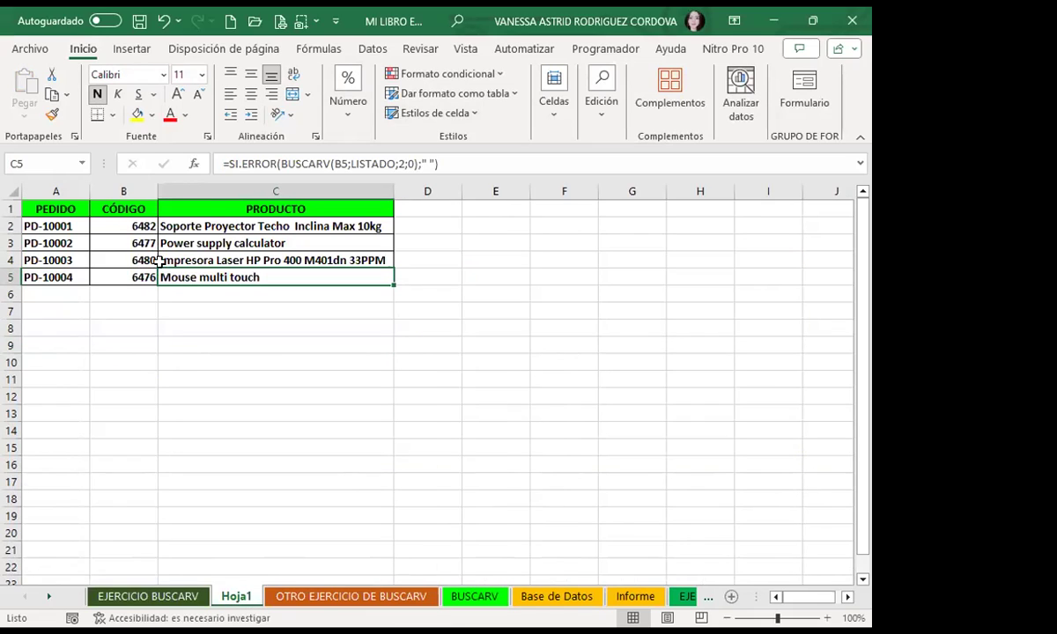
click(152, 597)
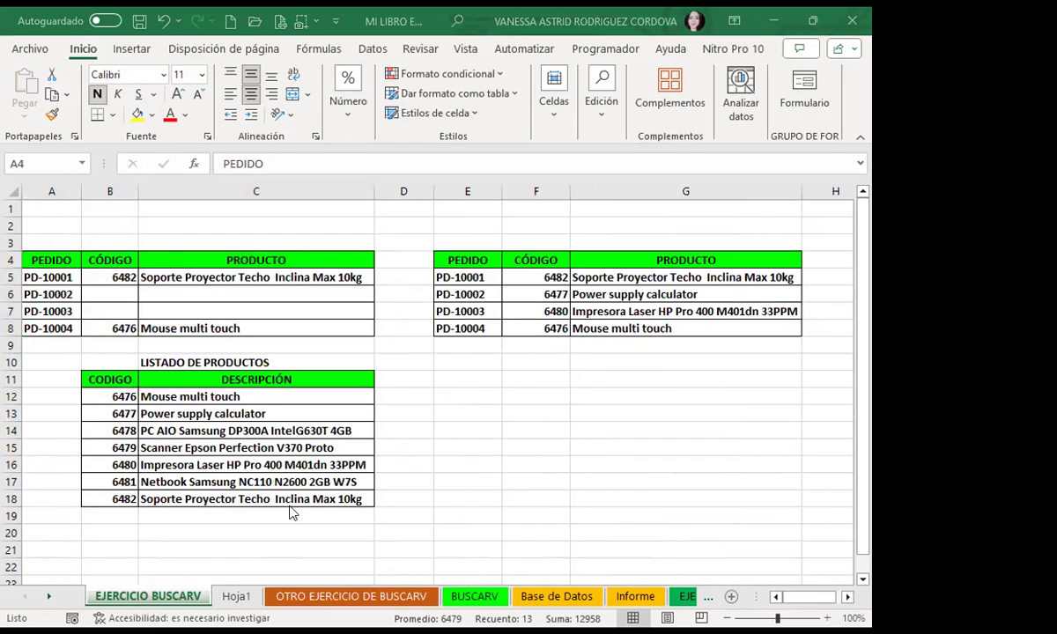
click(535, 294)
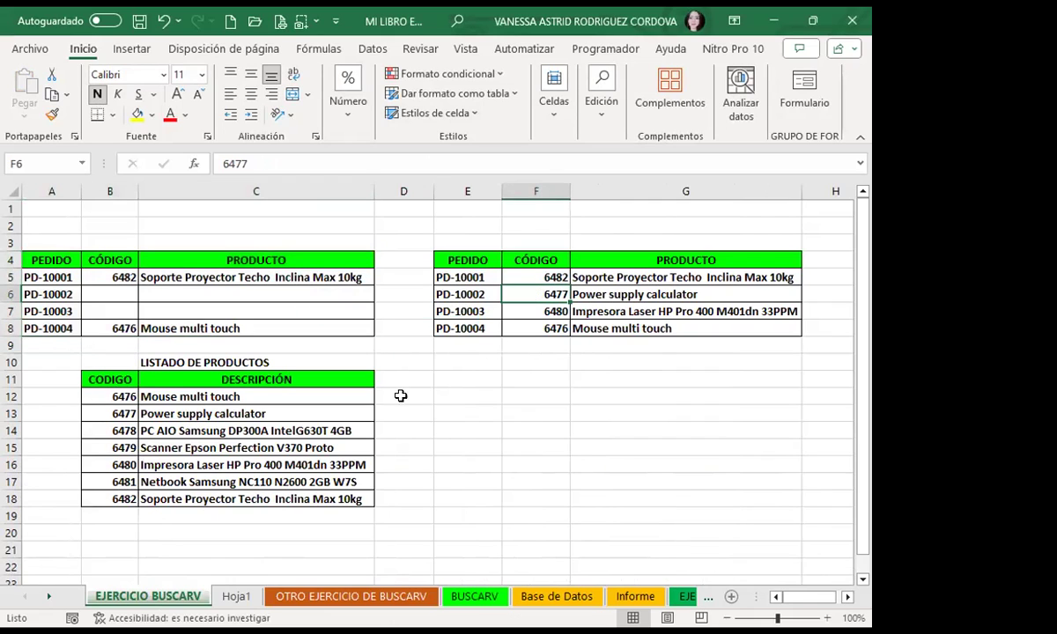
key(ctrl+Page_Down)
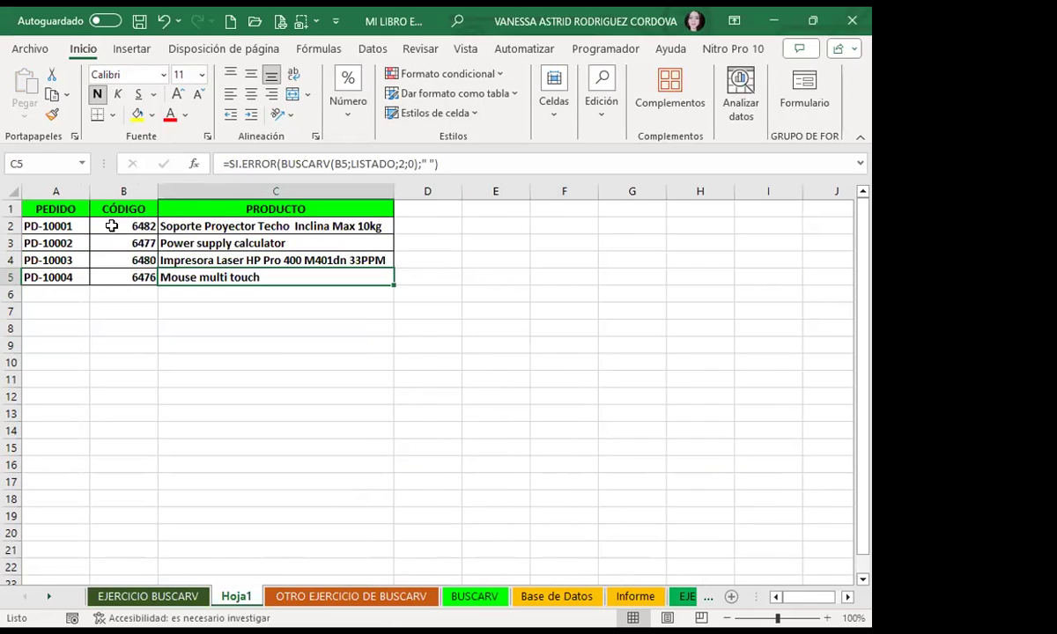
Change B3's code to 6479 and verify it against the product list on EJERCICIO BUSCARV
click(106, 239)
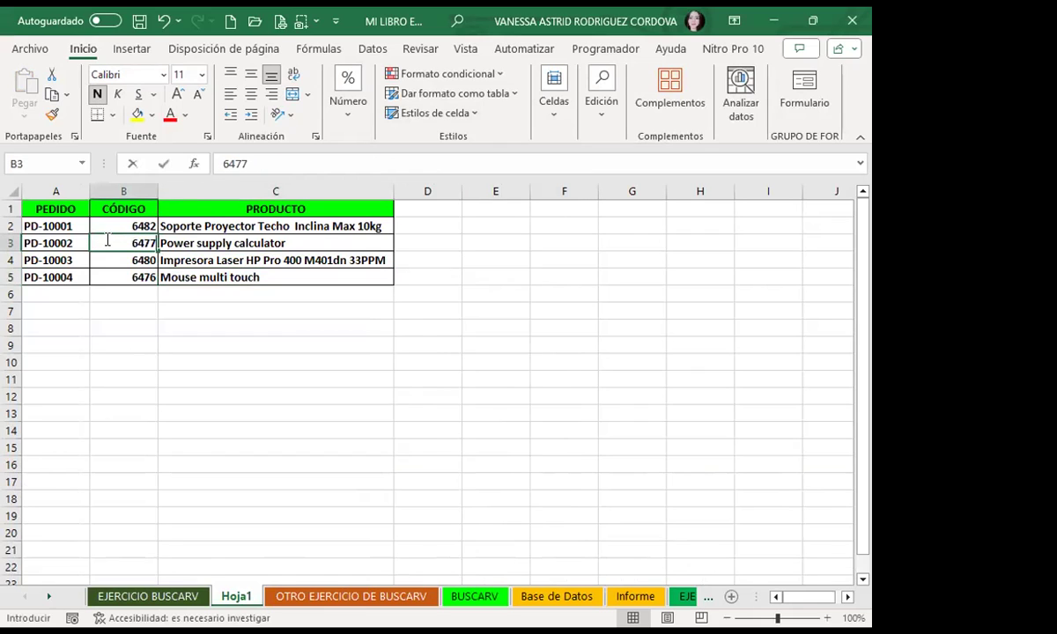
text(6479)
key(Return)
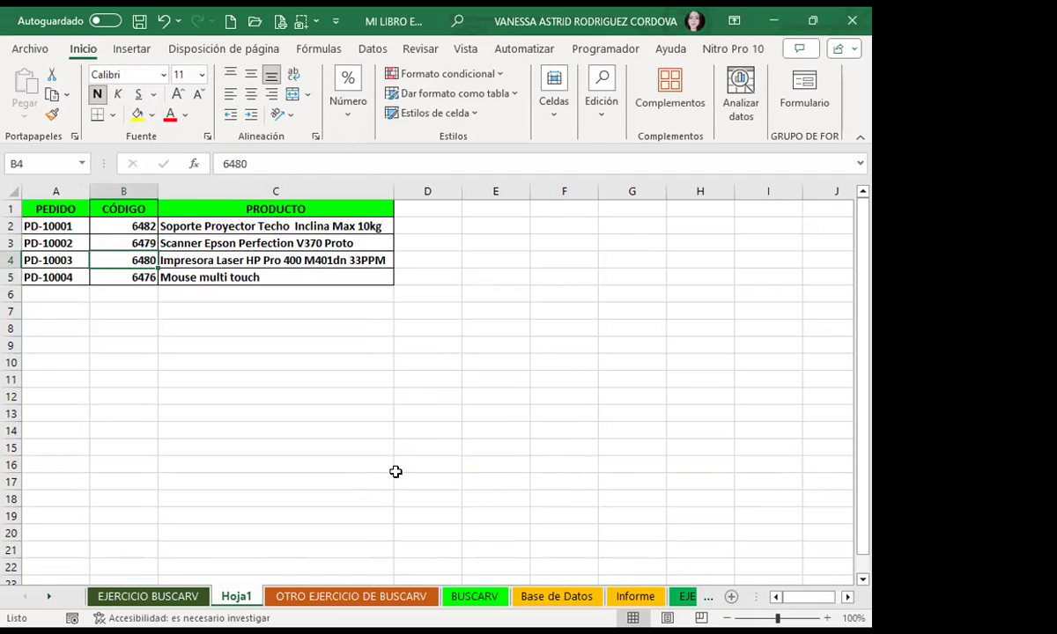
key(ctrl+Page_Up)
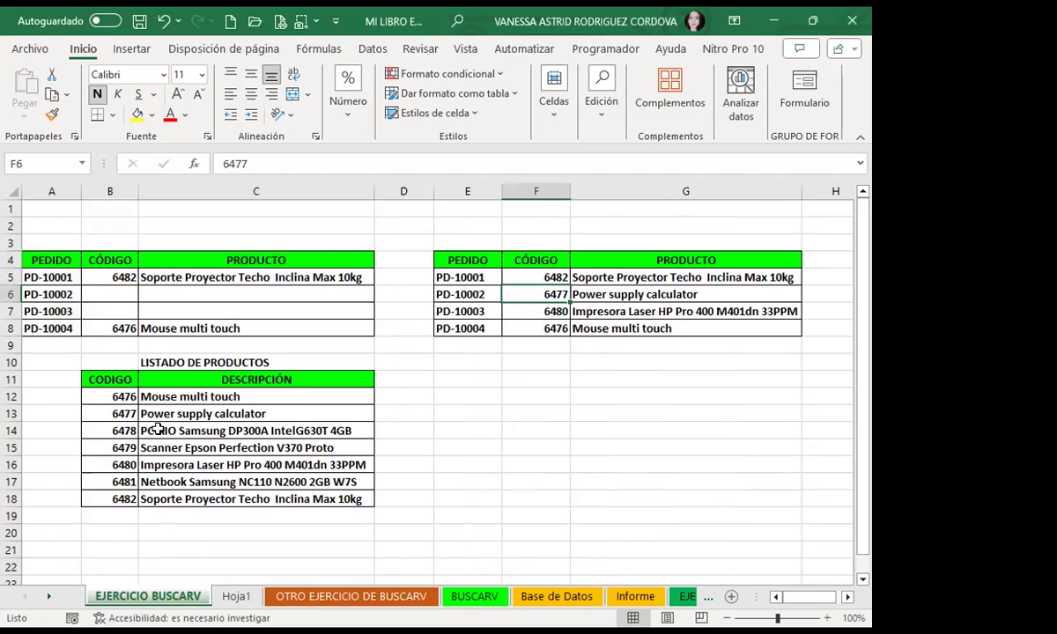
click(141, 451)
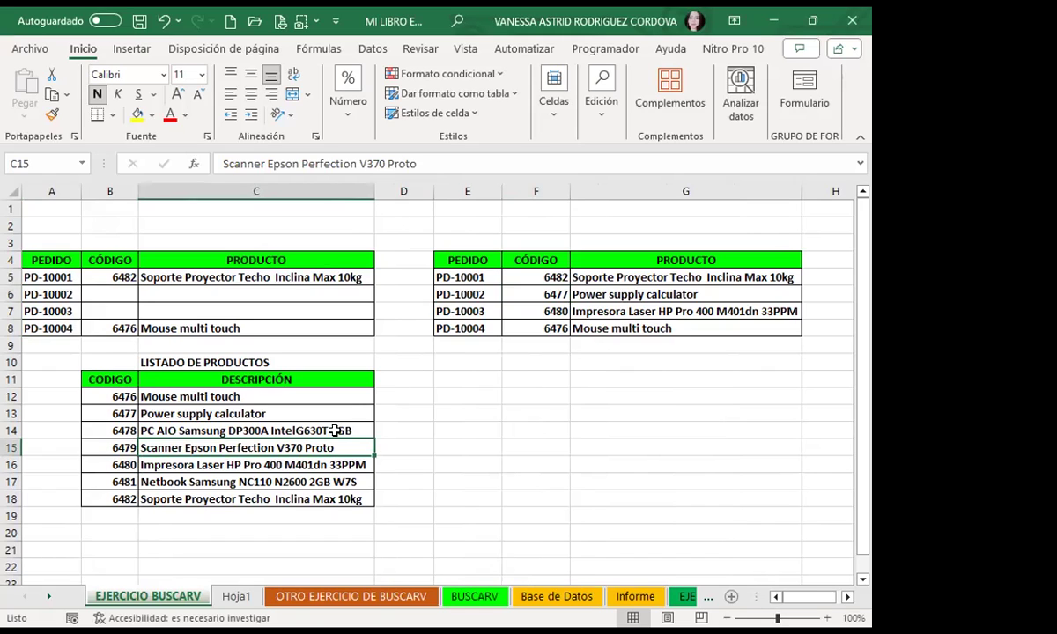
click(622, 270)
key(ctrl+Page_Down)
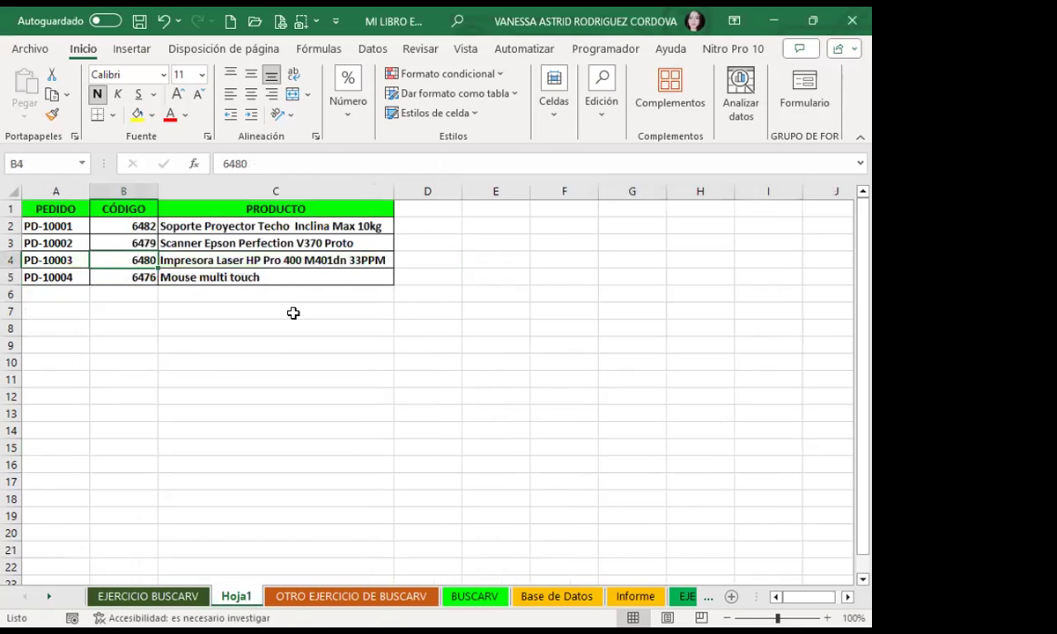
click(289, 225)
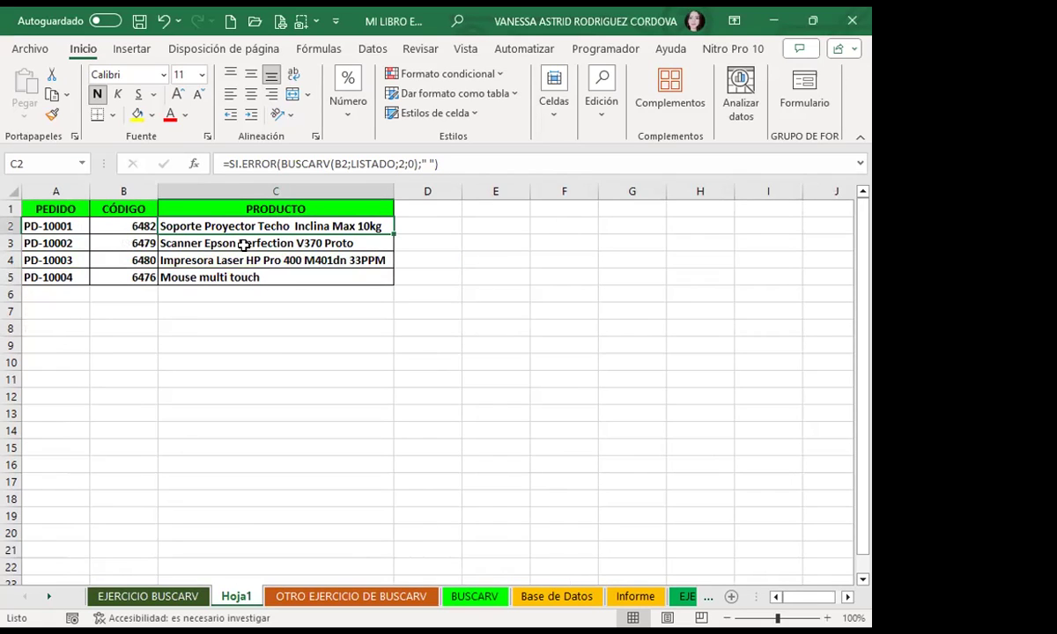
Clear all four codes in B2:B5
drag(132, 226, 138, 273)
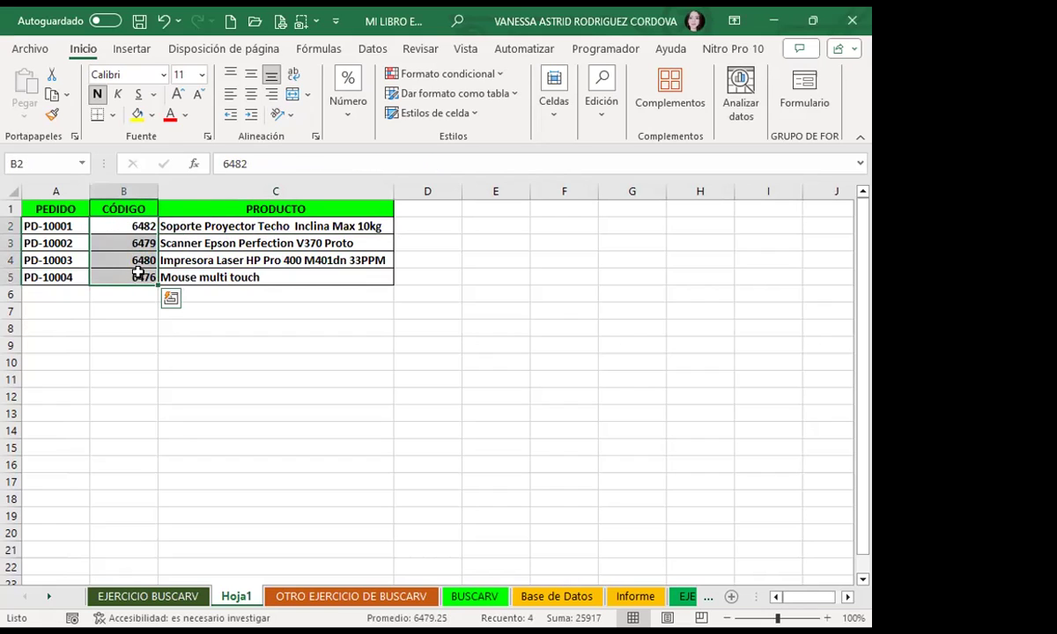
key(Delete)
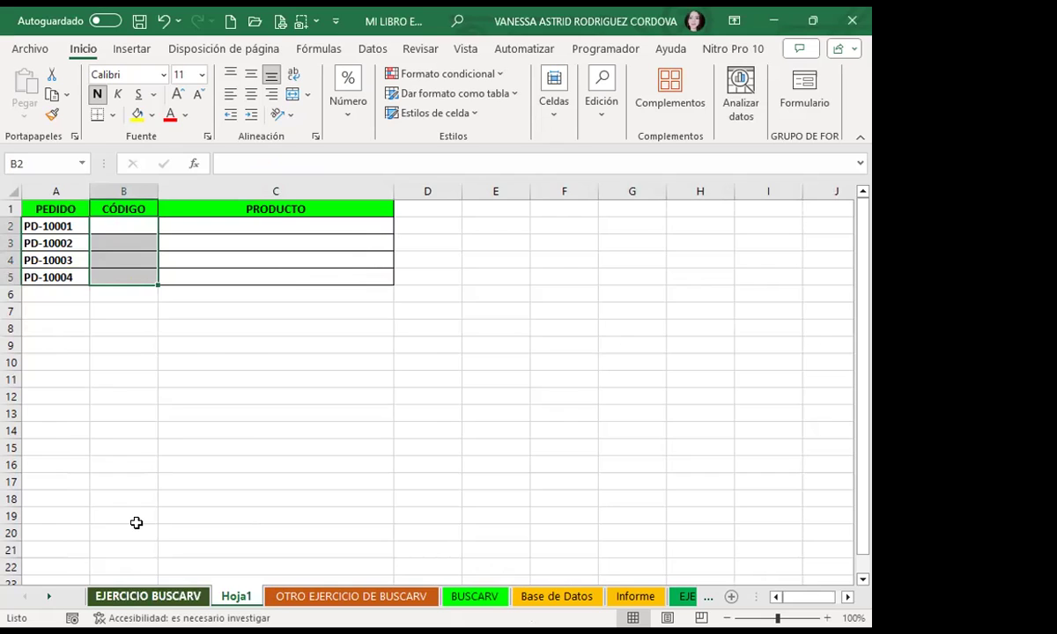
key(ctrl+Page_Up)
key(ctrl+Page_Down)
Enter code 6479 in B2 and 6476 in B3
click(113, 222)
text(6479)
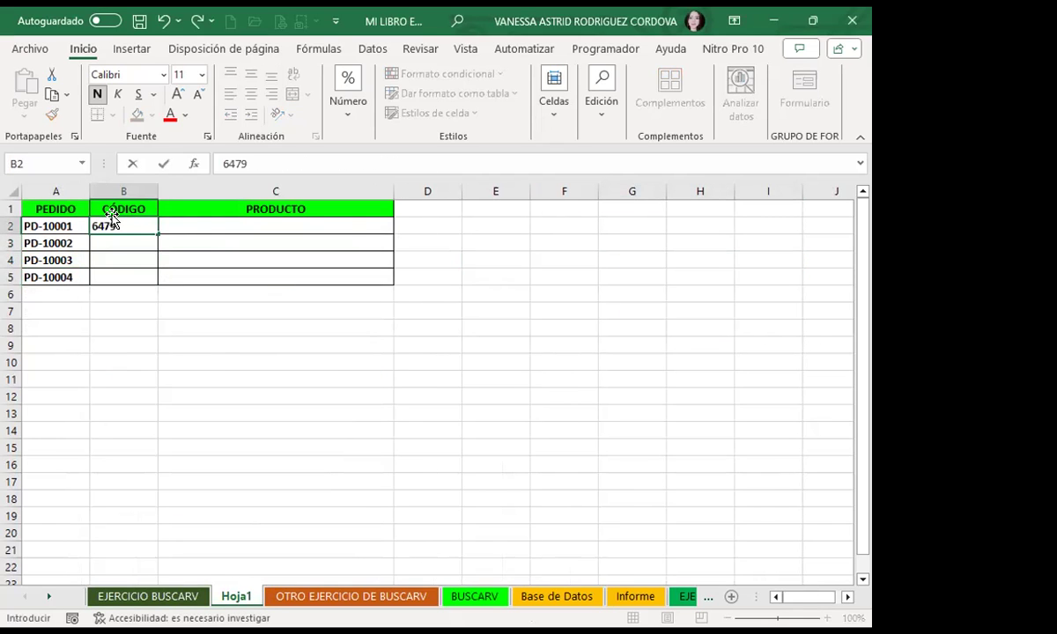
key(Return)
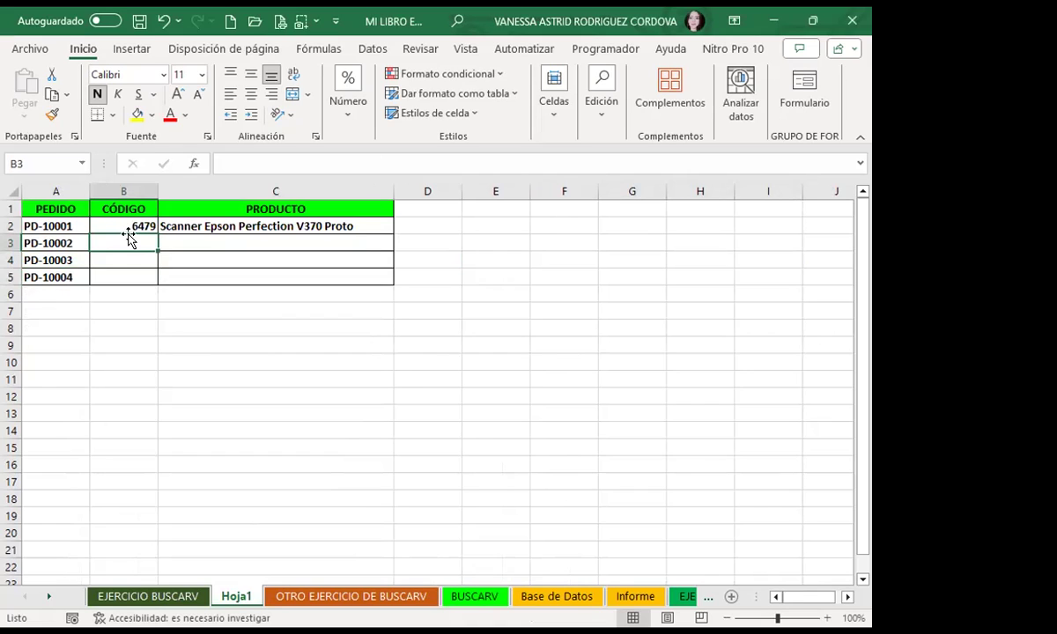
text(6476)
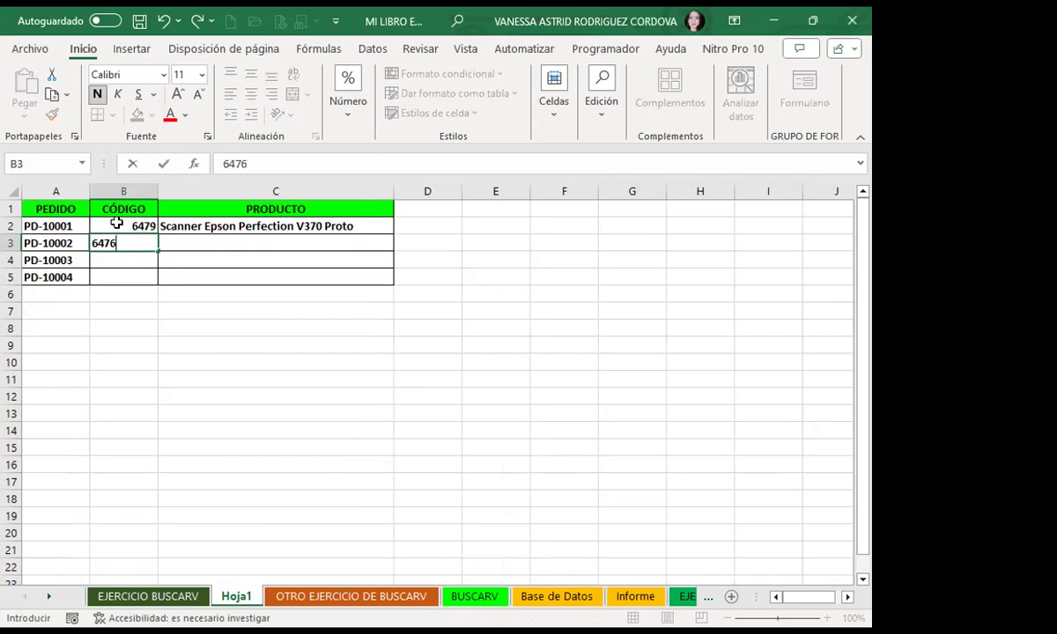
key(Return)
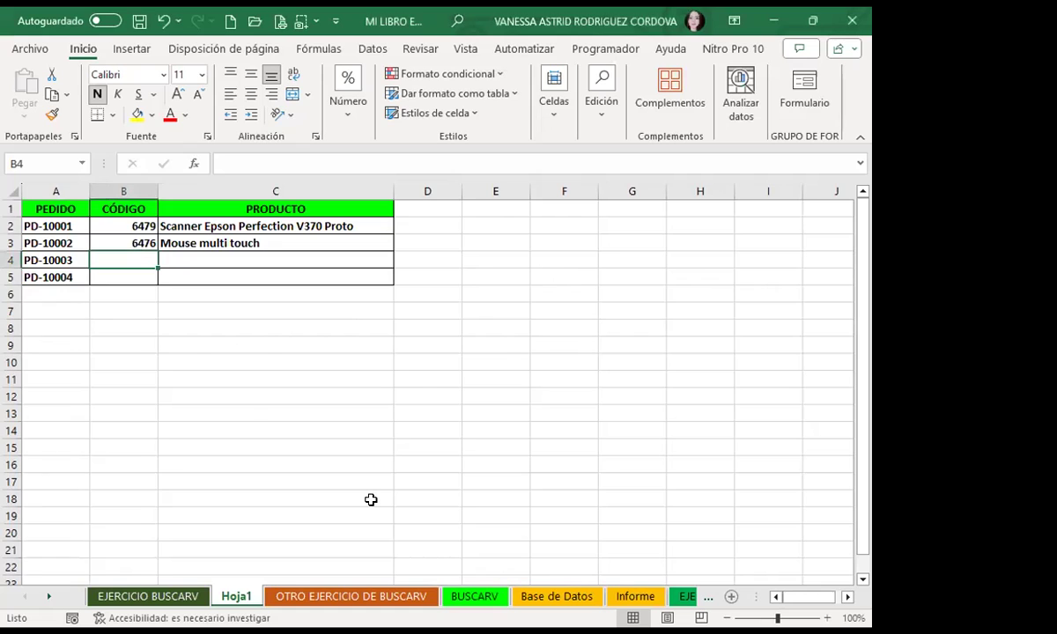
Delete the LISTADO named range in the Administrador de nombres
click(148, 596)
click(150, 380)
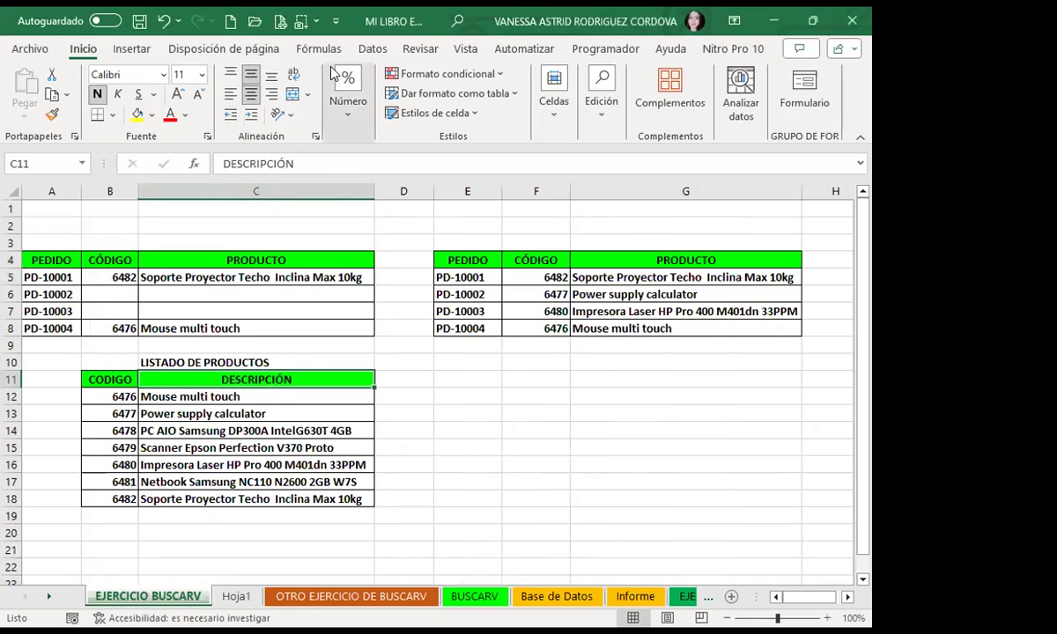
click(363, 51)
click(317, 50)
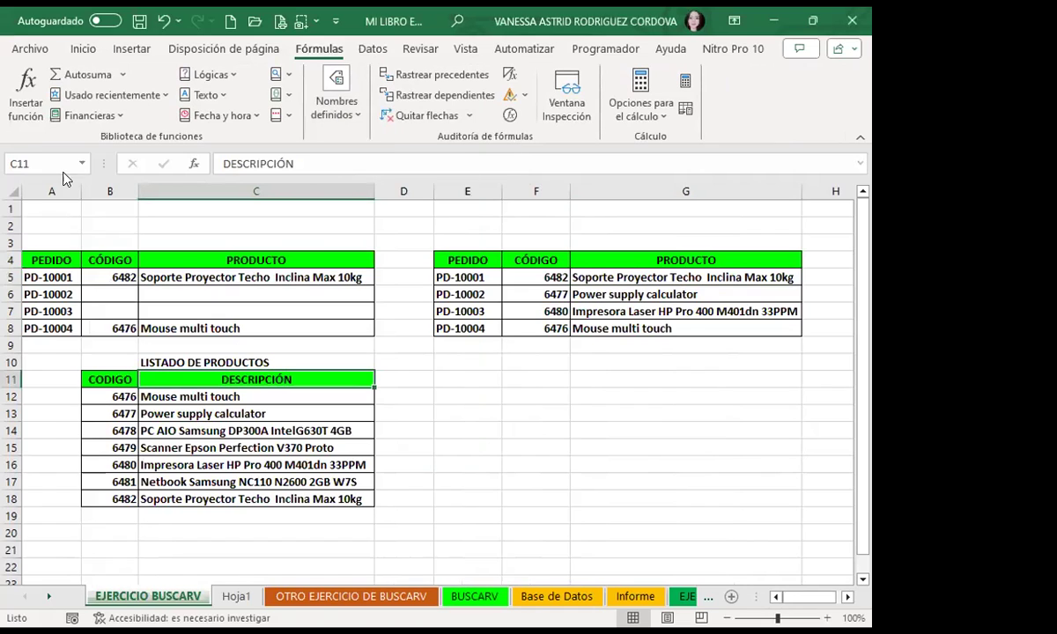
key(ctrl+F3)
click(185, 139)
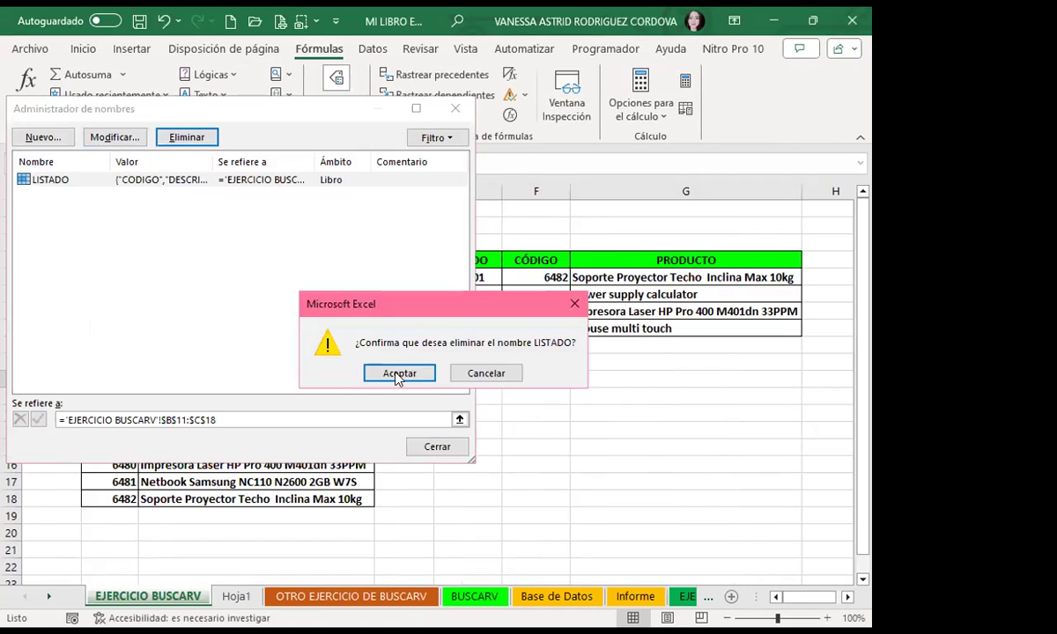
click(401, 368)
click(432, 450)
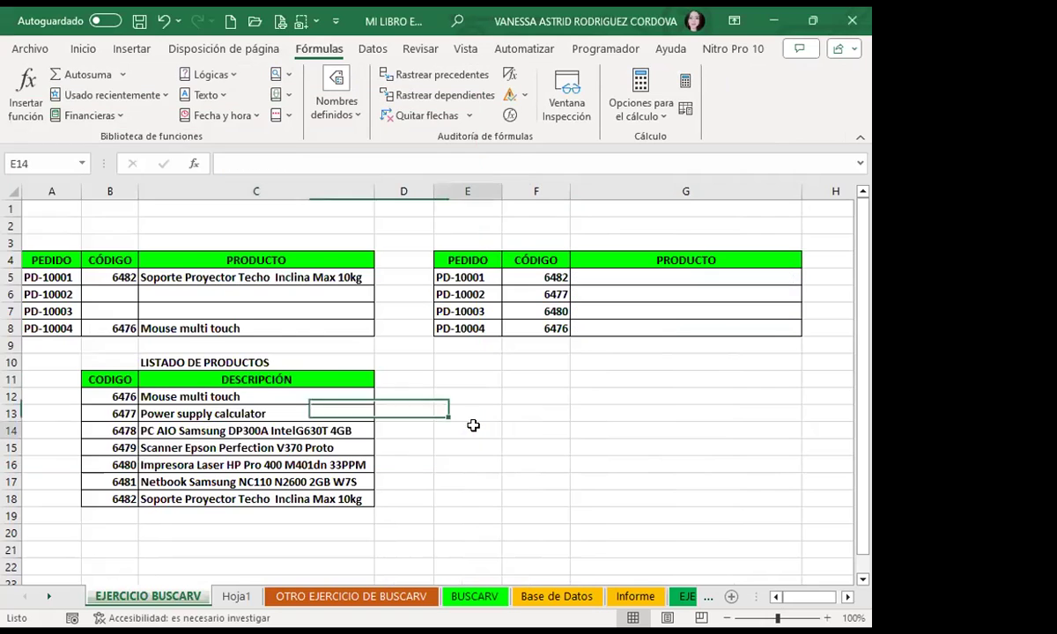
Clear the copied product formulas from C6:C9
drag(236, 277, 248, 340)
click(253, 297)
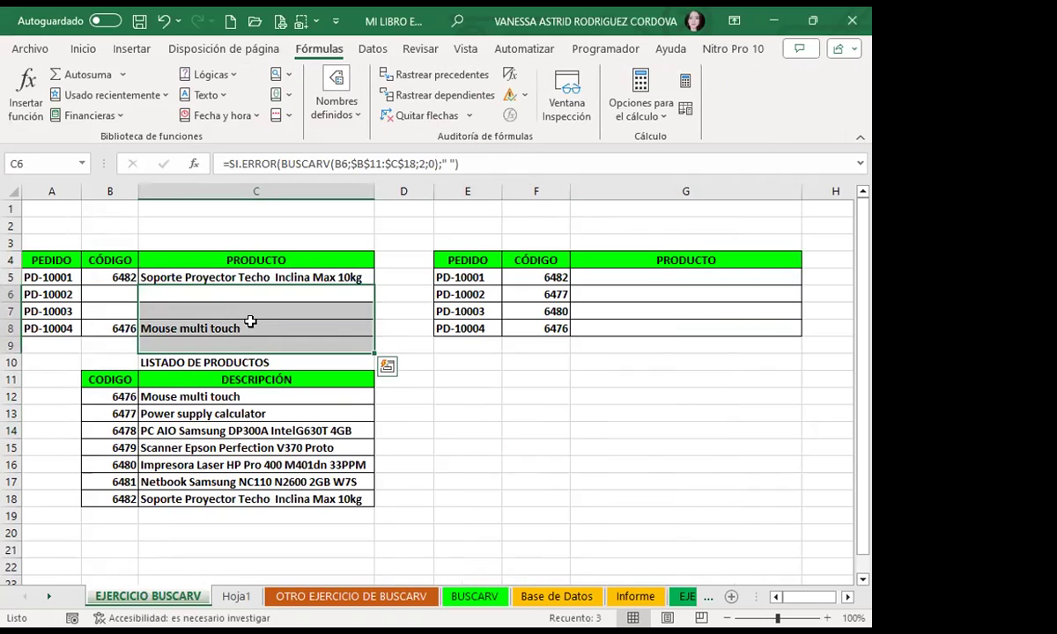
key(Delete)
key(Up)
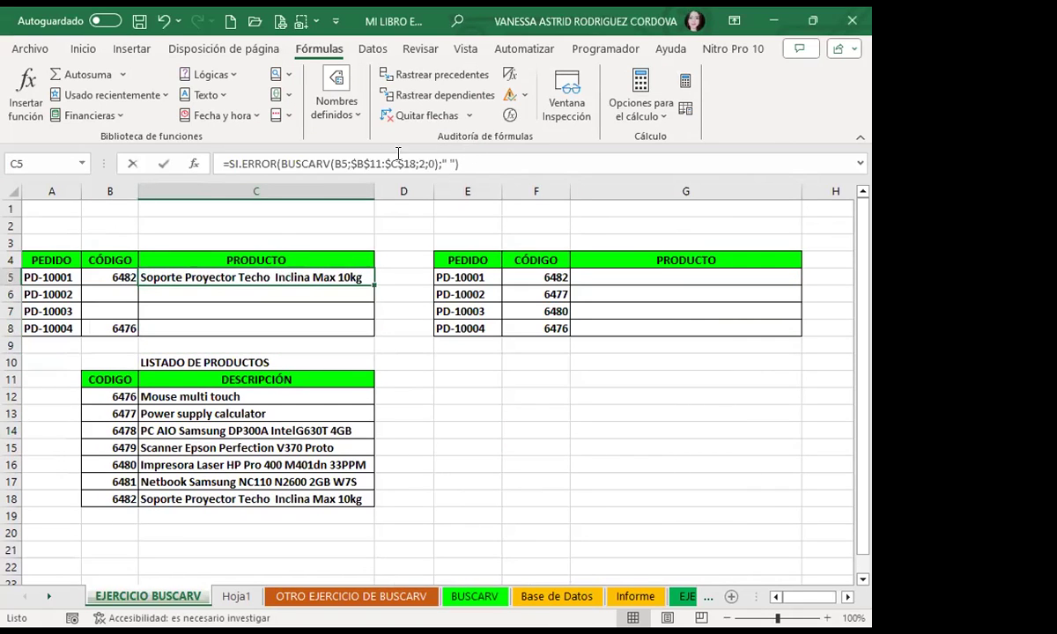
Clear C5's formula and start a new =BUSC formula there
triple_click(469, 163)
key(Delete)
key(Return)
key(Down)
click(225, 275)
text(=)
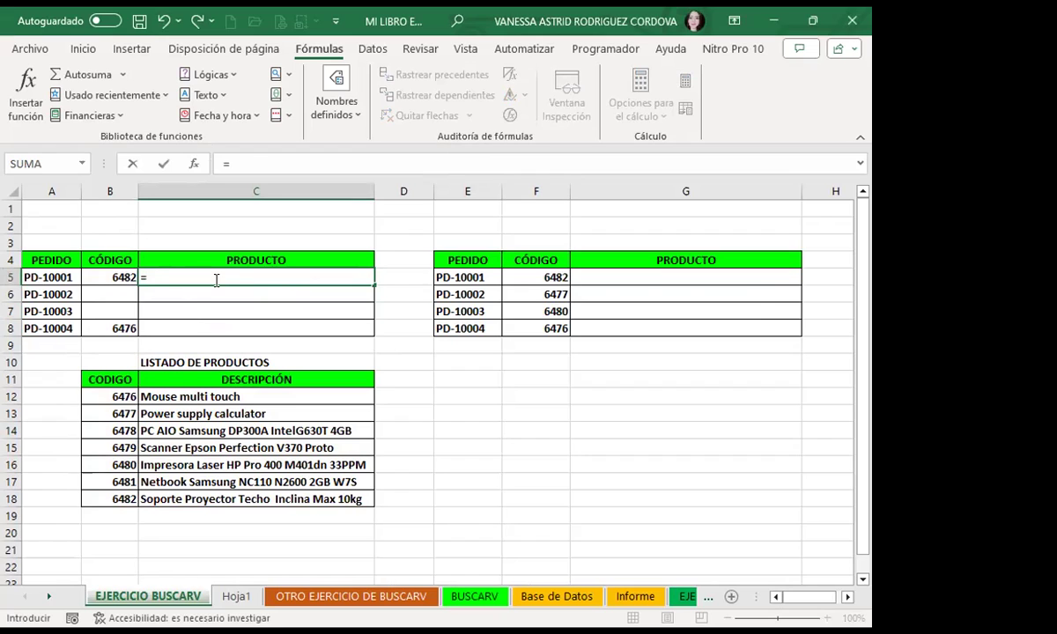
text(BUSC)
Enter =BUSCARV(B5;B11:C18;2;0) in C5 to return the product description for code 6482
key(Down)
key(Down)
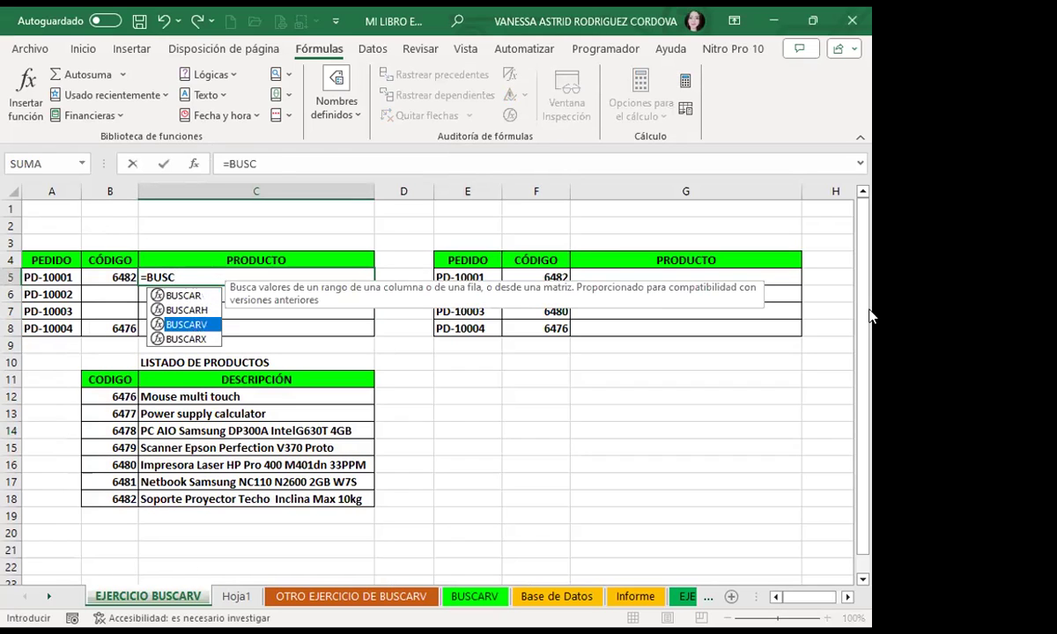
key(Tab)
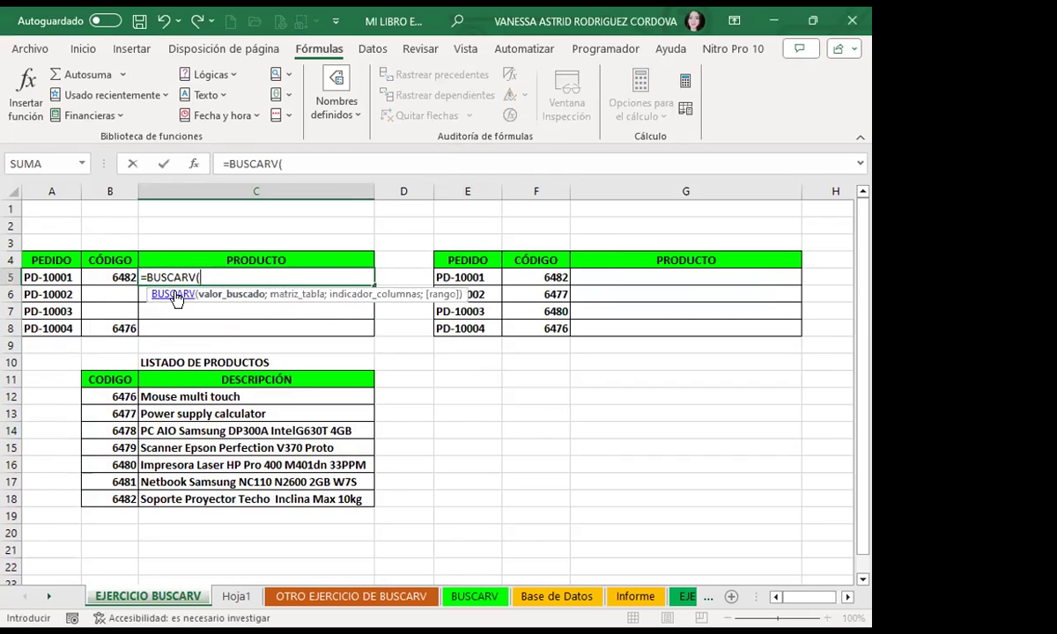
click(114, 275)
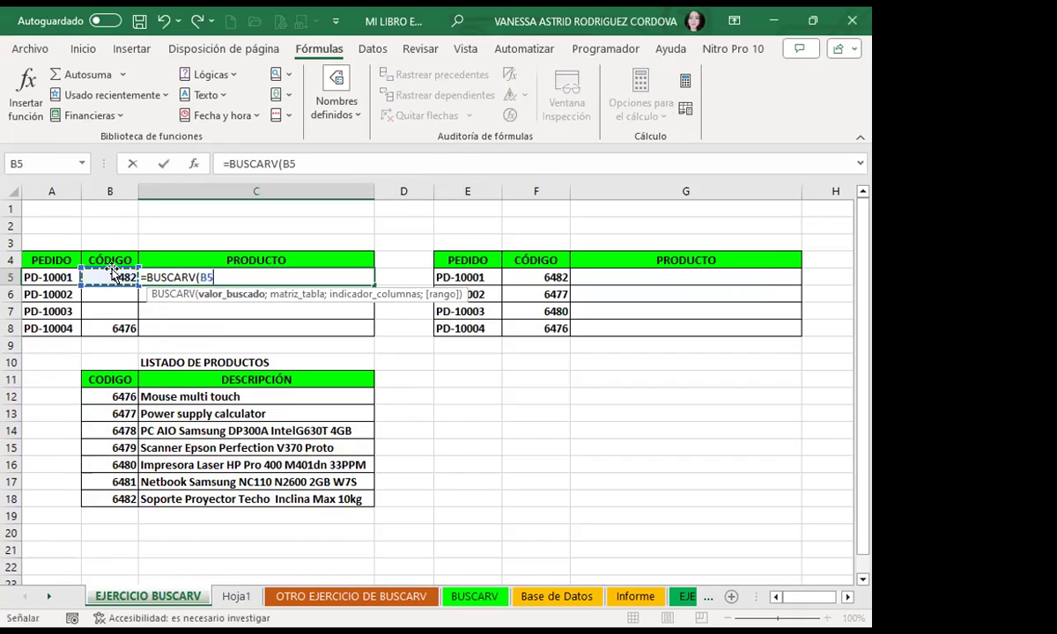
text(;)
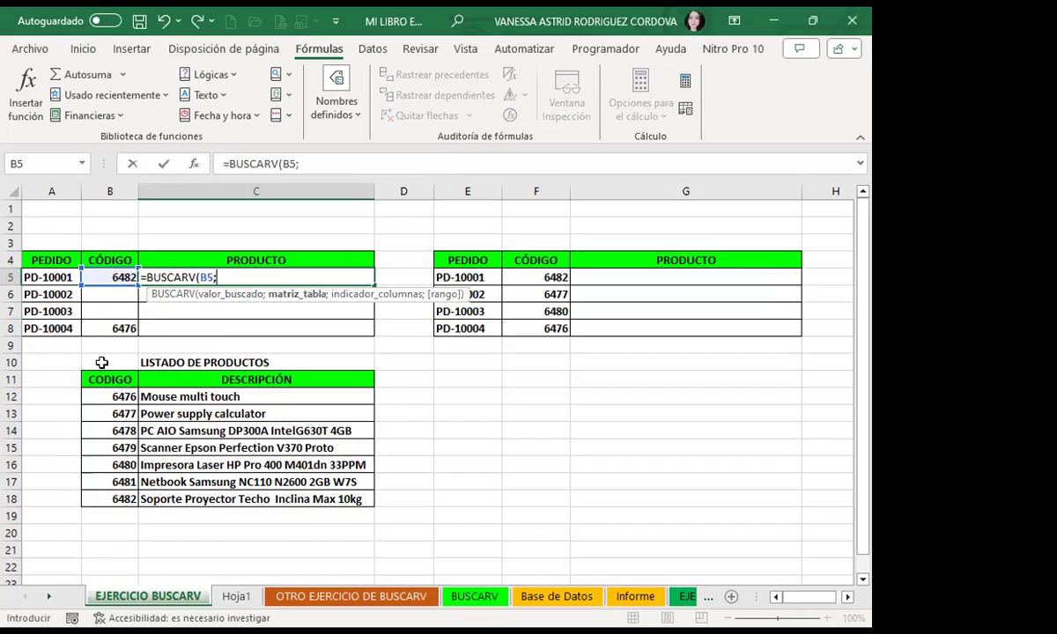
click(115, 380)
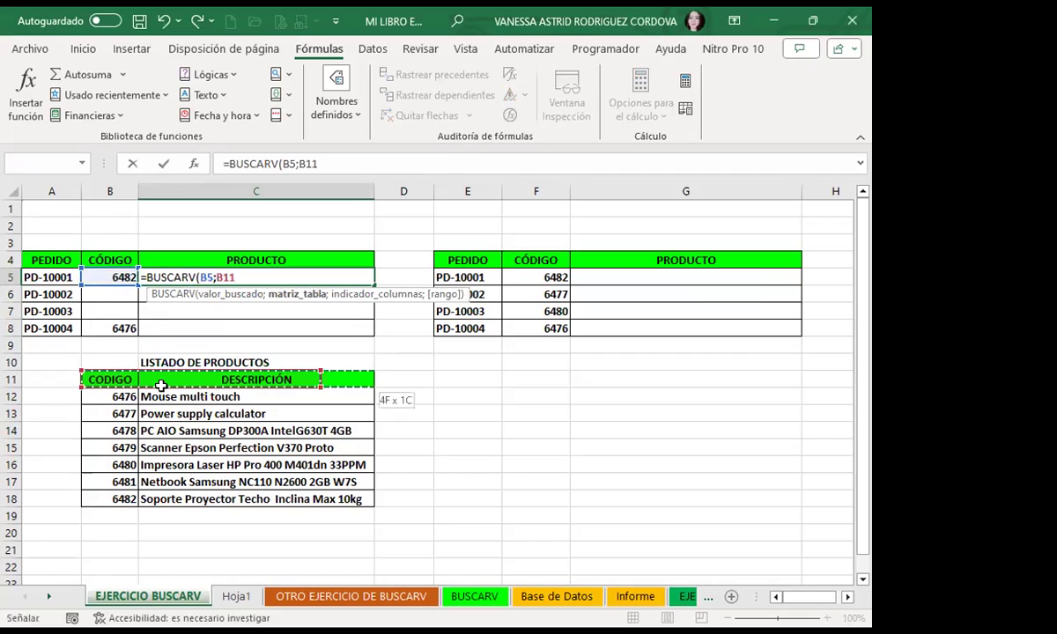
drag(148, 380, 255, 499)
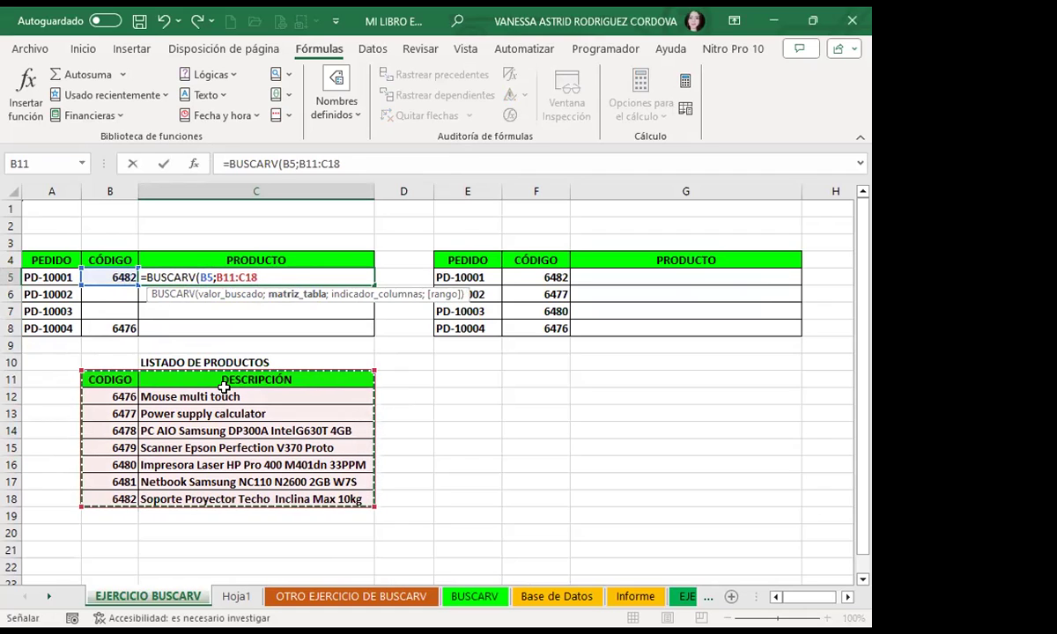
text(;)
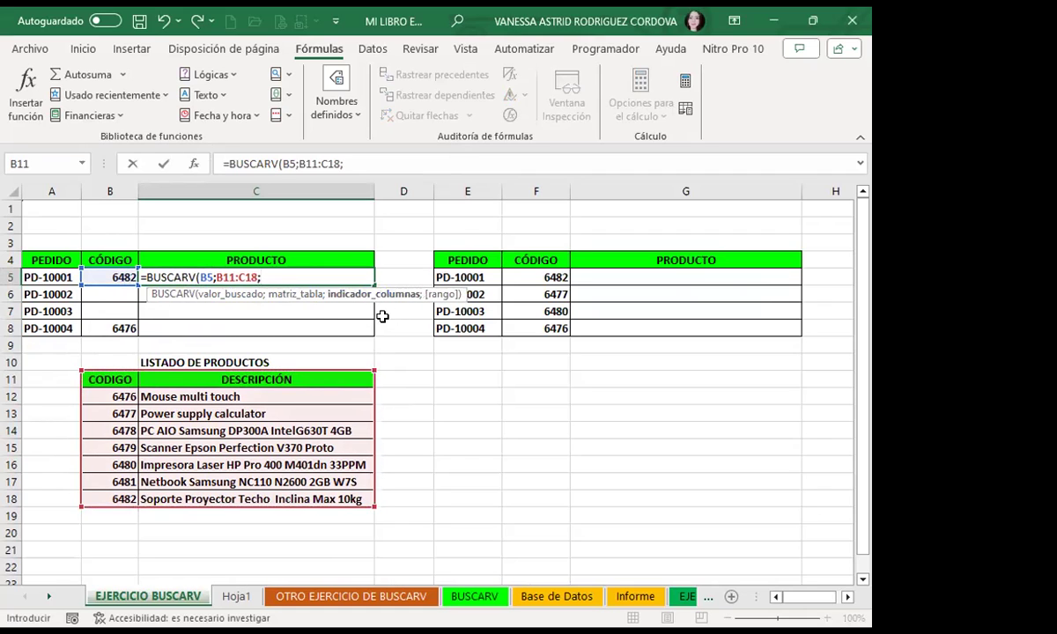
text(2)
text(:)
key(BackSpace)
text(;)
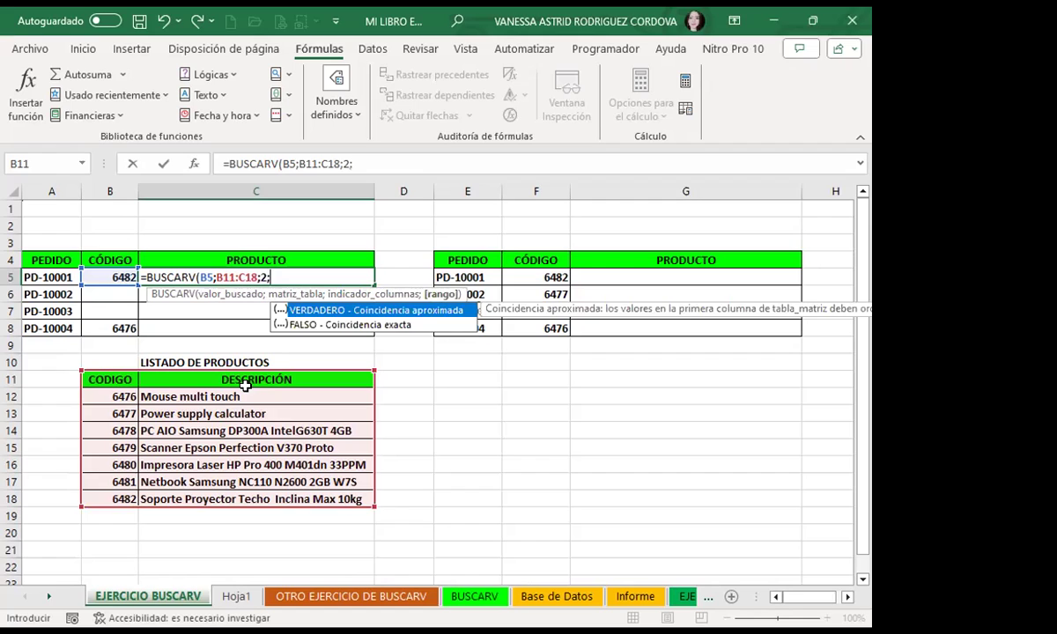
text(0)
key(Return)
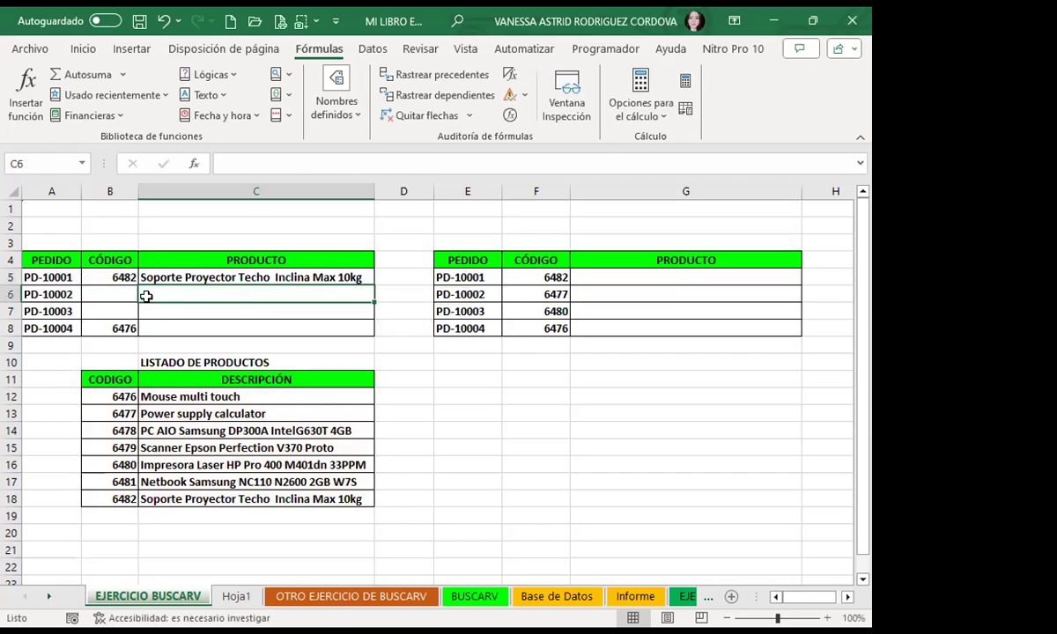
Enter codes 6476, 6477, 6478 and 6479 in B5:B8 and fill the C5 lookup down to C8
click(123, 299)
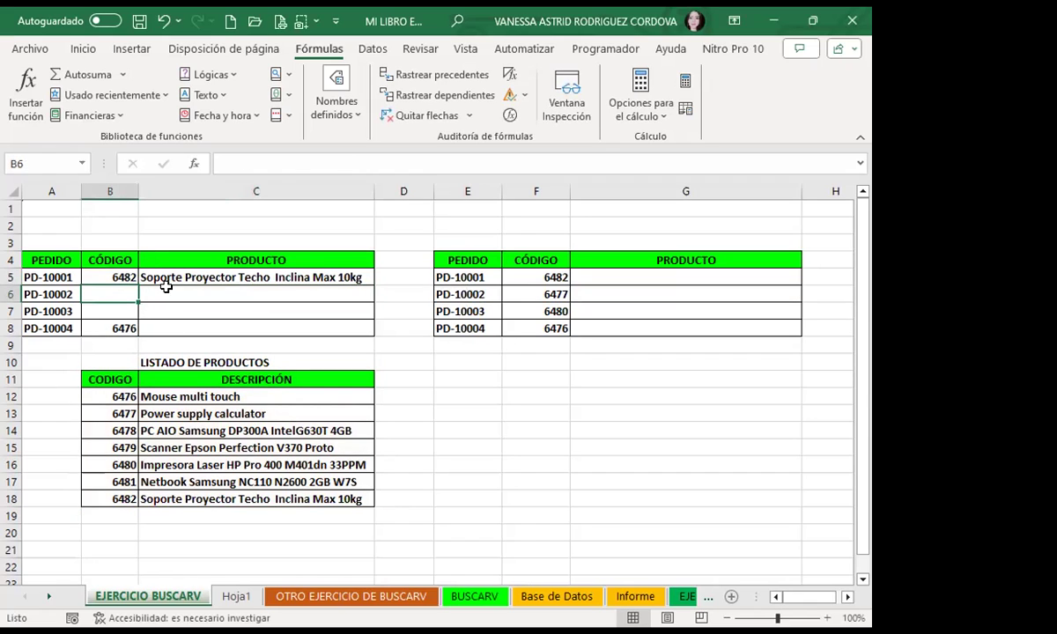
click(102, 278)
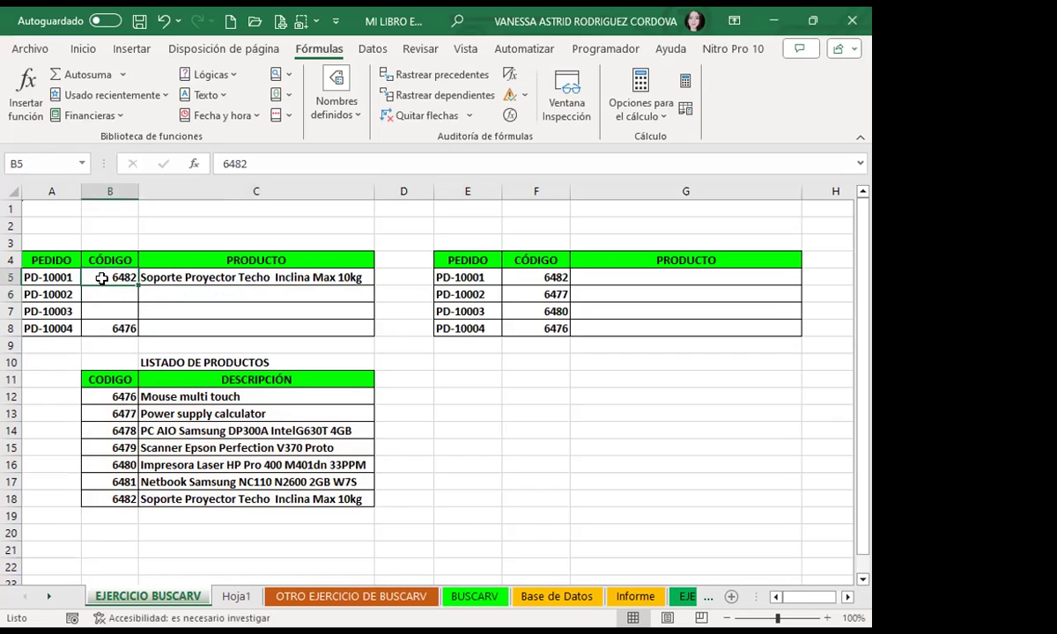
text(64)
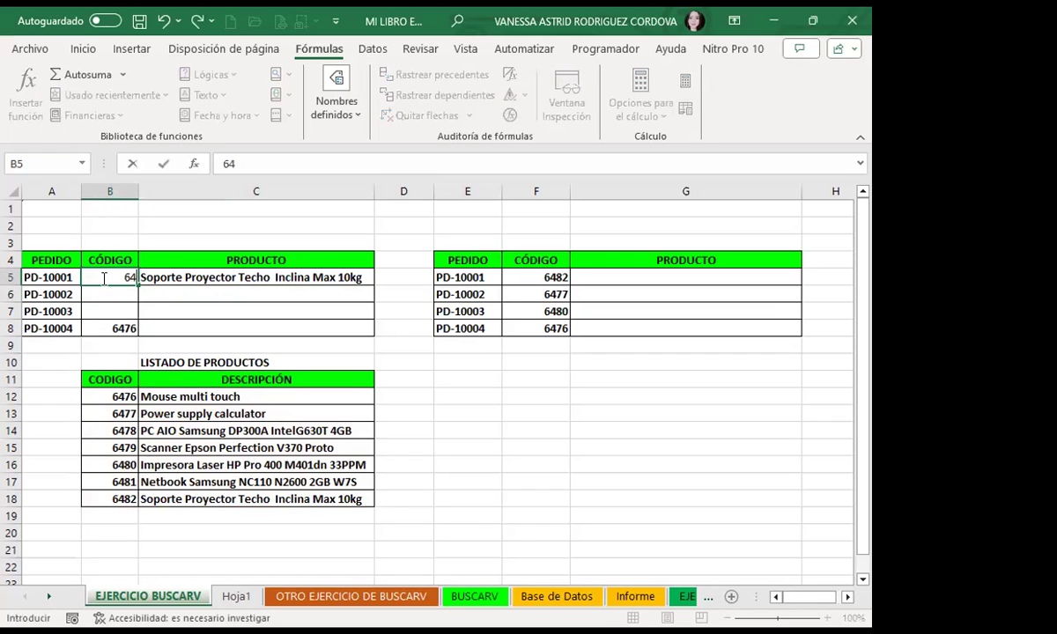
text(76)
key(Return)
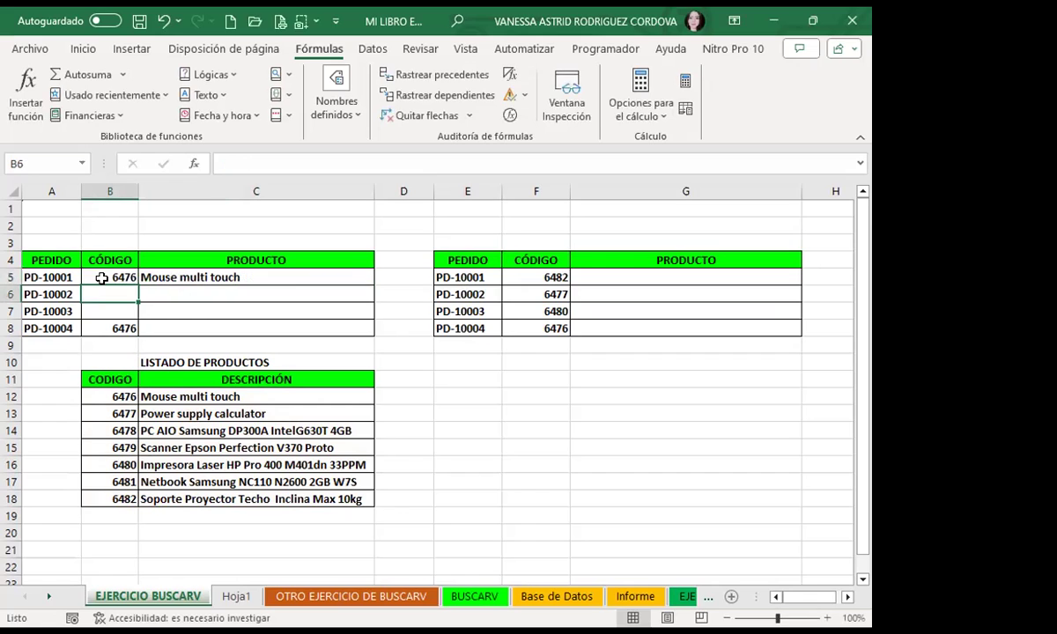
text(6477)
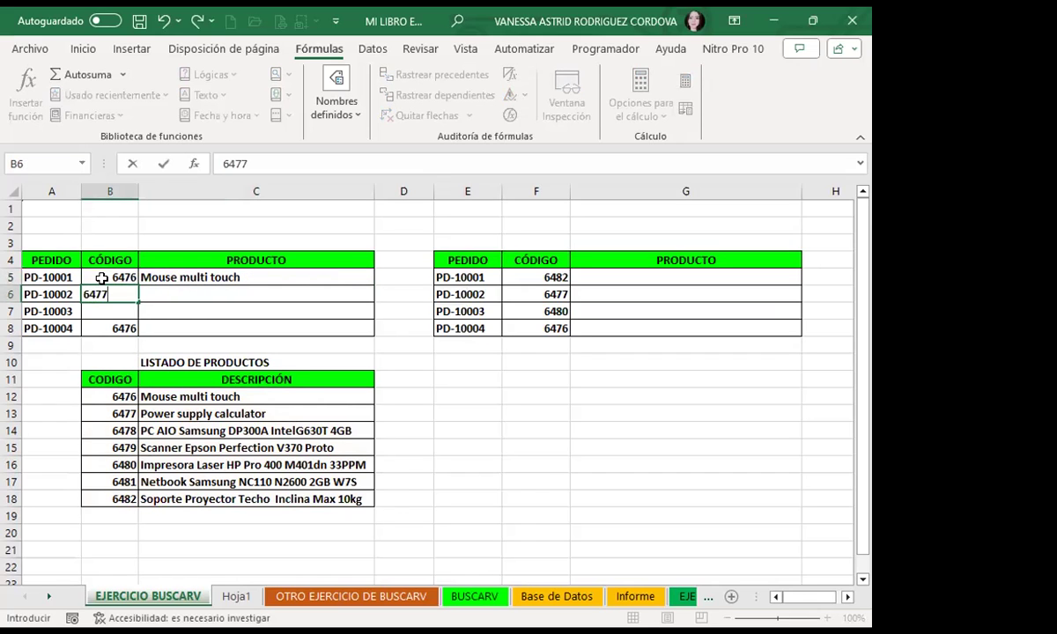
key(Return)
text(6478)
key(Return)
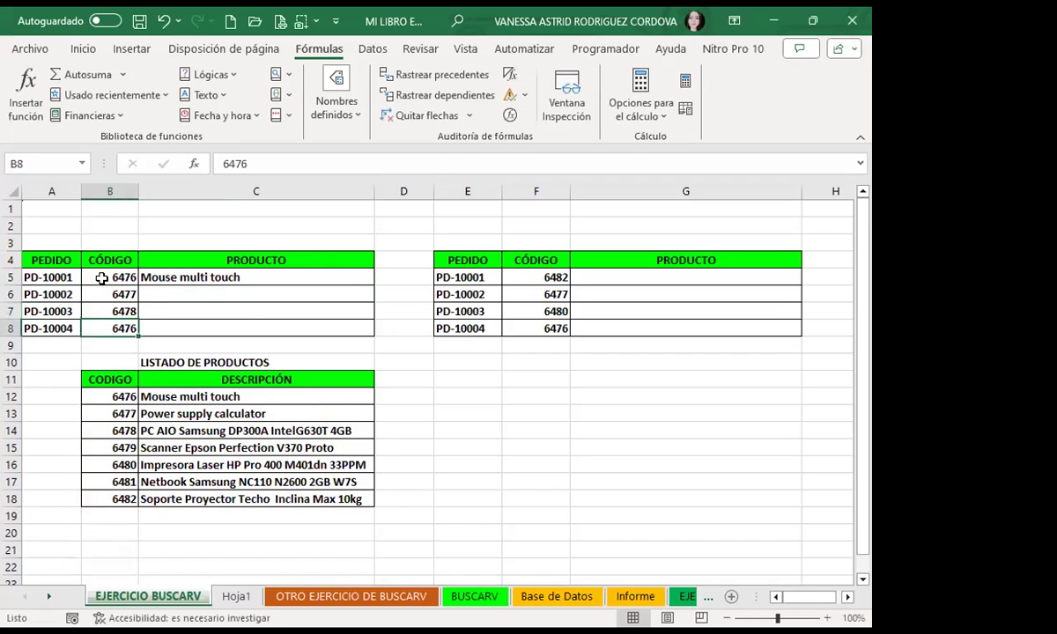
text(6479)
key(Return)
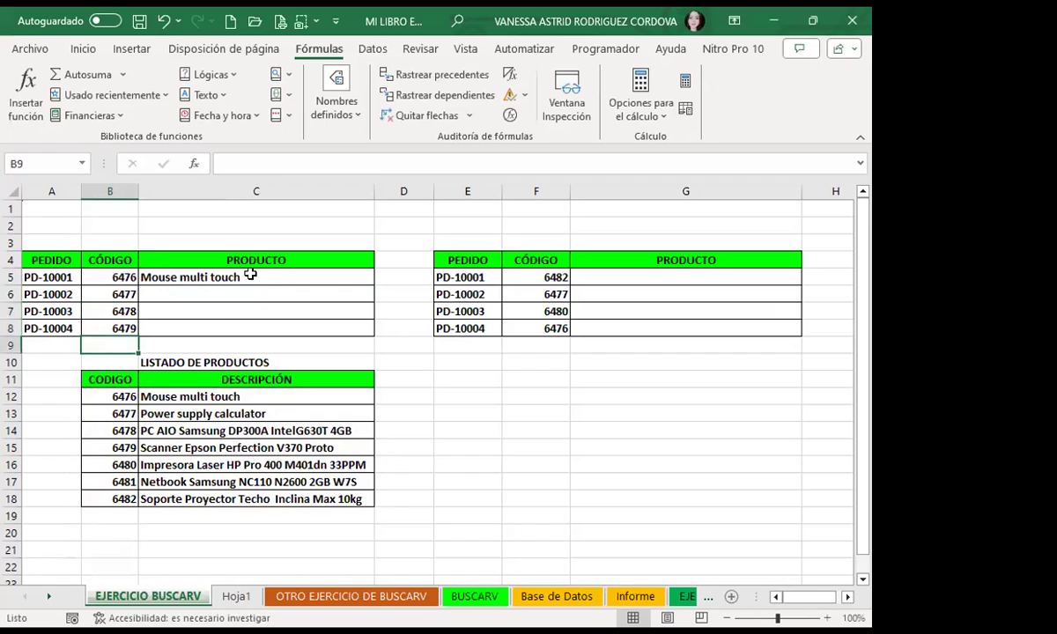
click(317, 276)
drag(373, 281, 371, 336)
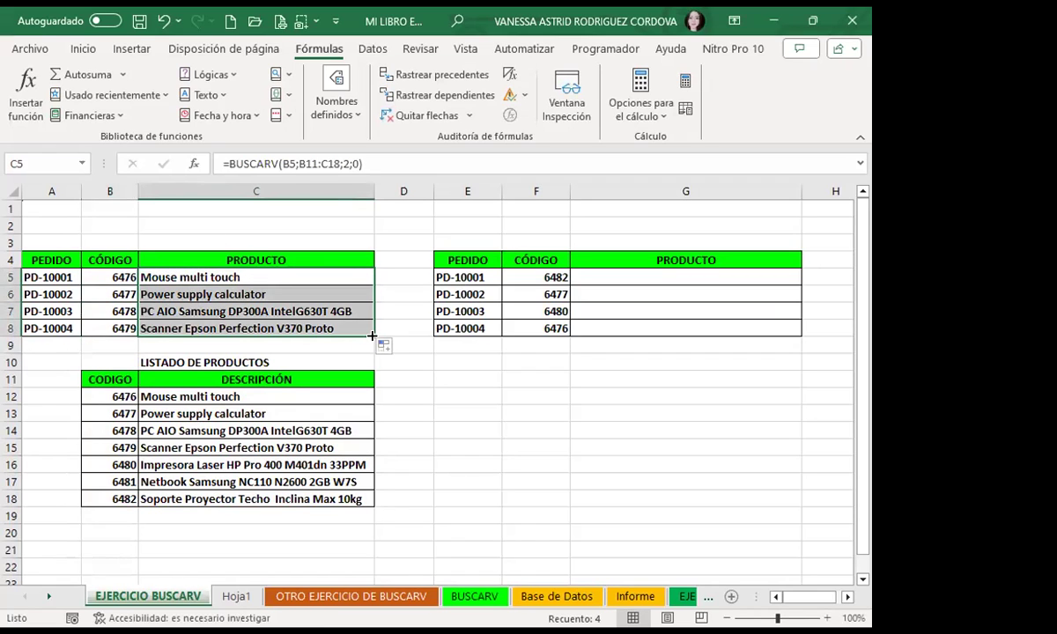
Review the codes in B5:B8 and the copied lookup formulas in C5 through C8
click(92, 284)
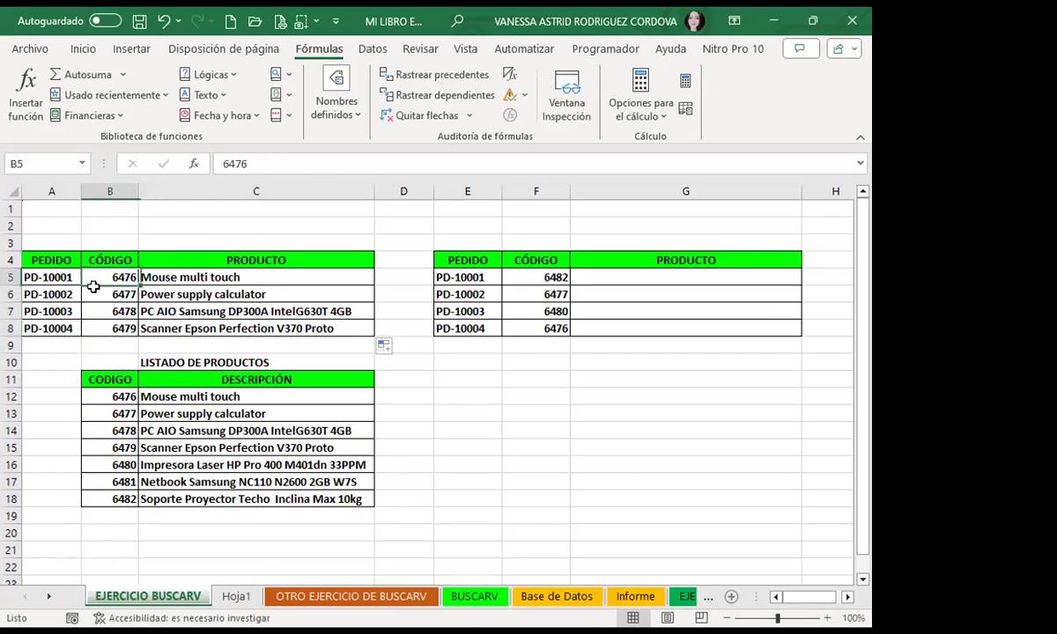
drag(93, 286, 98, 327)
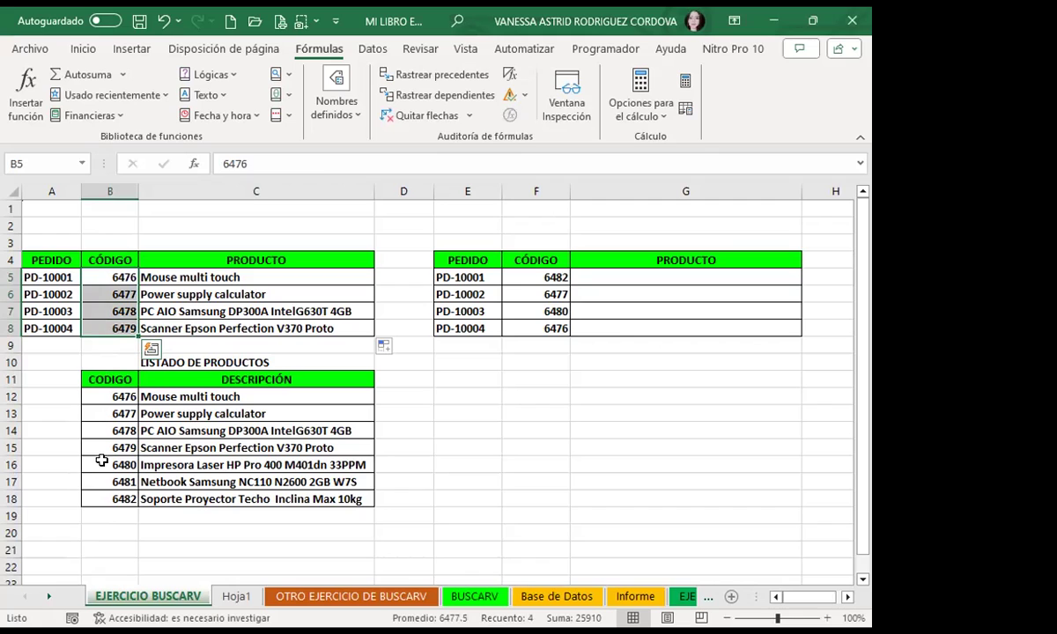
click(246, 275)
click(275, 295)
click(271, 311)
click(268, 327)
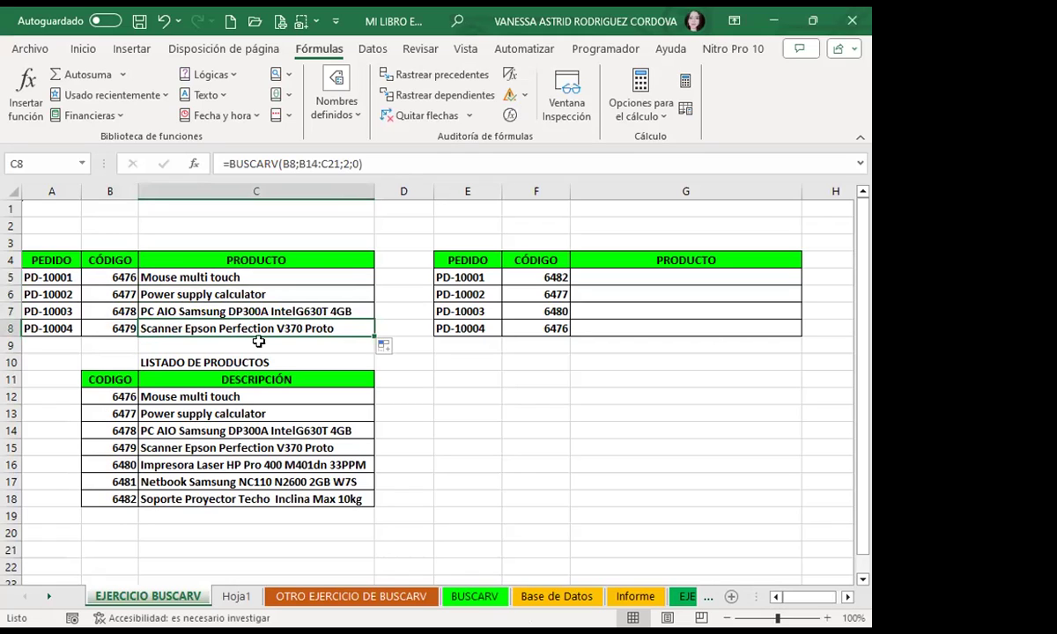
Check C8's shifted lookup range, then start retyping B8's code as 6476
double_click(256, 328)
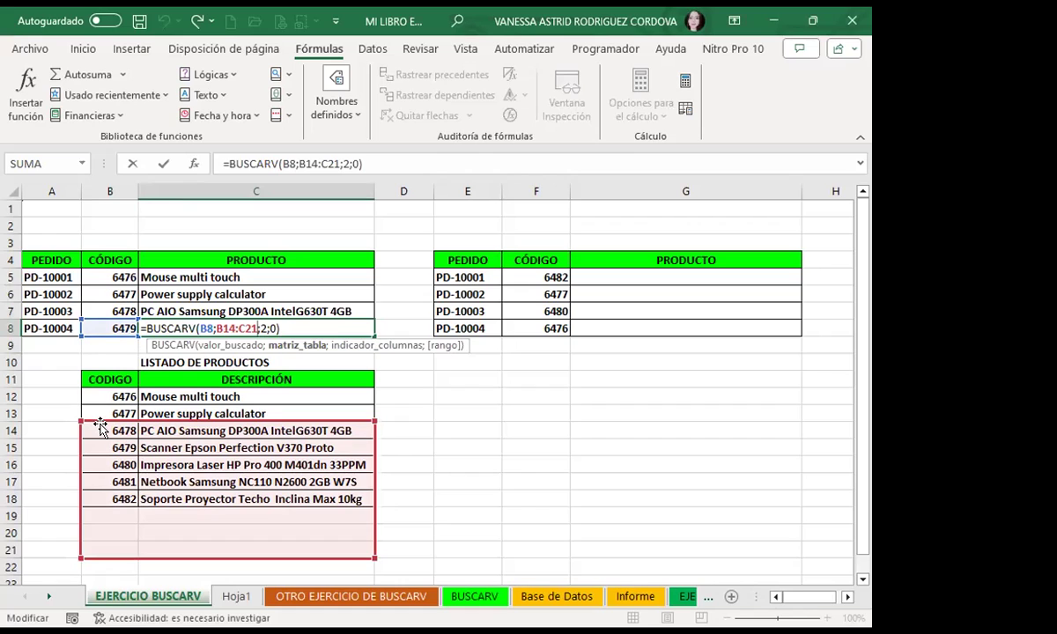
key(Return)
click(104, 332)
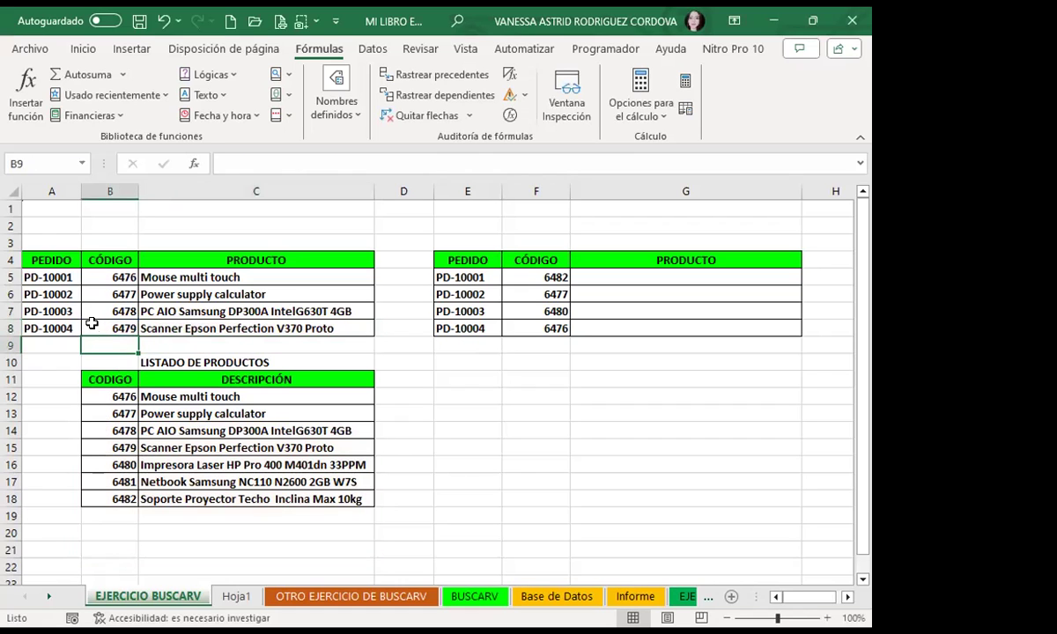
text(6476)
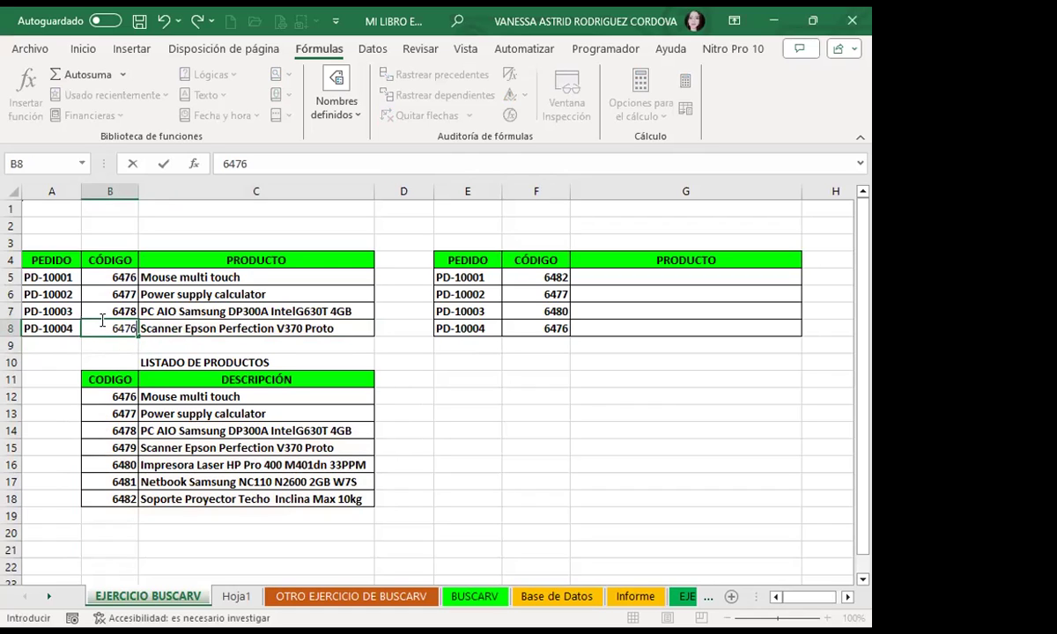
Confirm code 6476 in B8 and inspect C8's lookup, which returns #N/D on range B14:C21
key(Return)
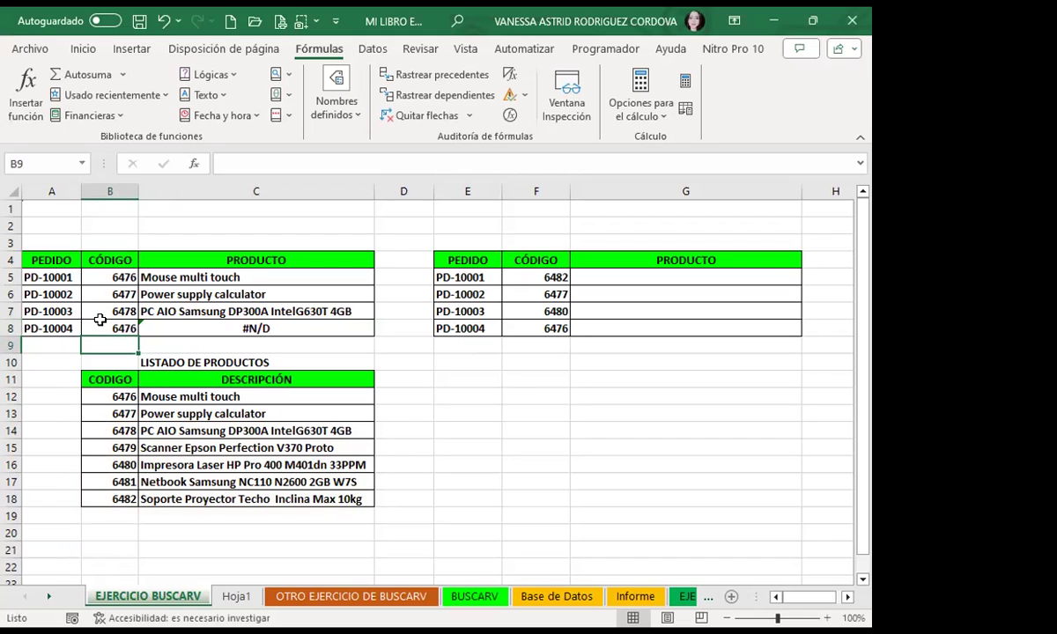
double_click(195, 326)
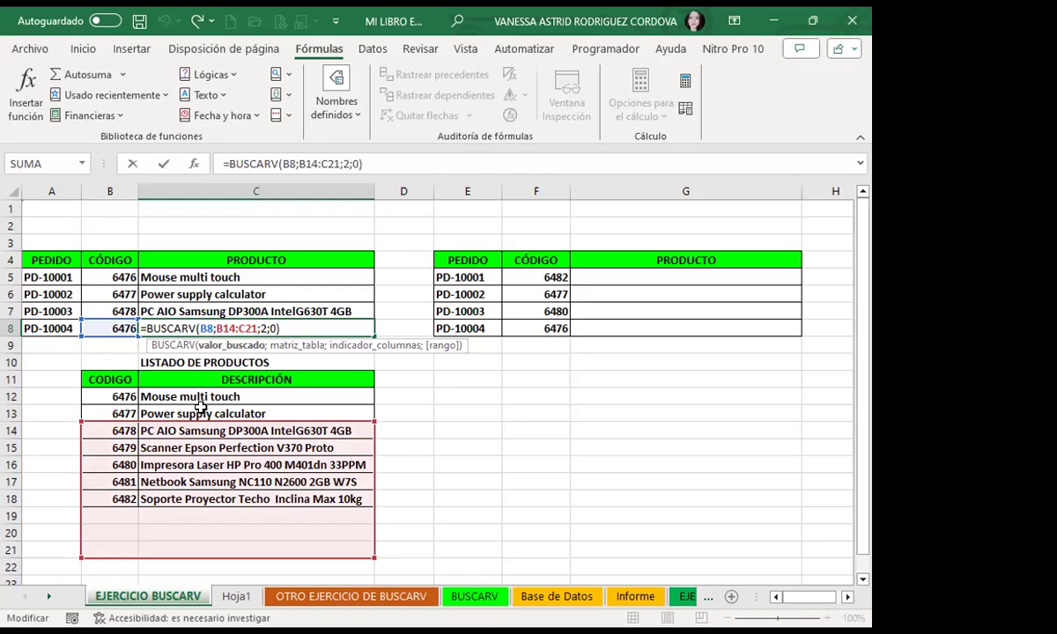
key(Return)
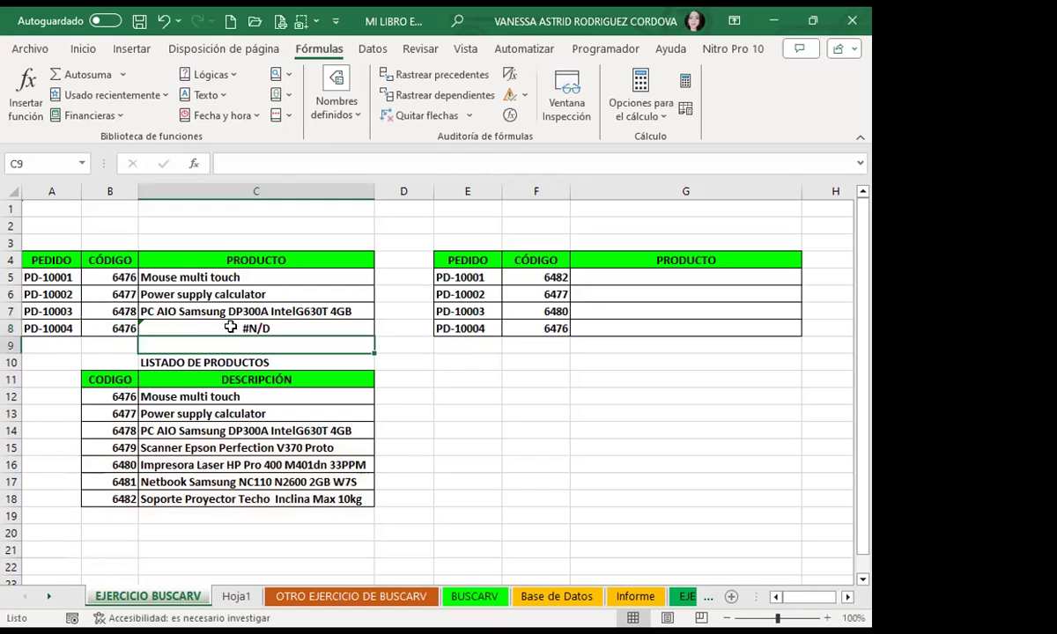
click(199, 324)
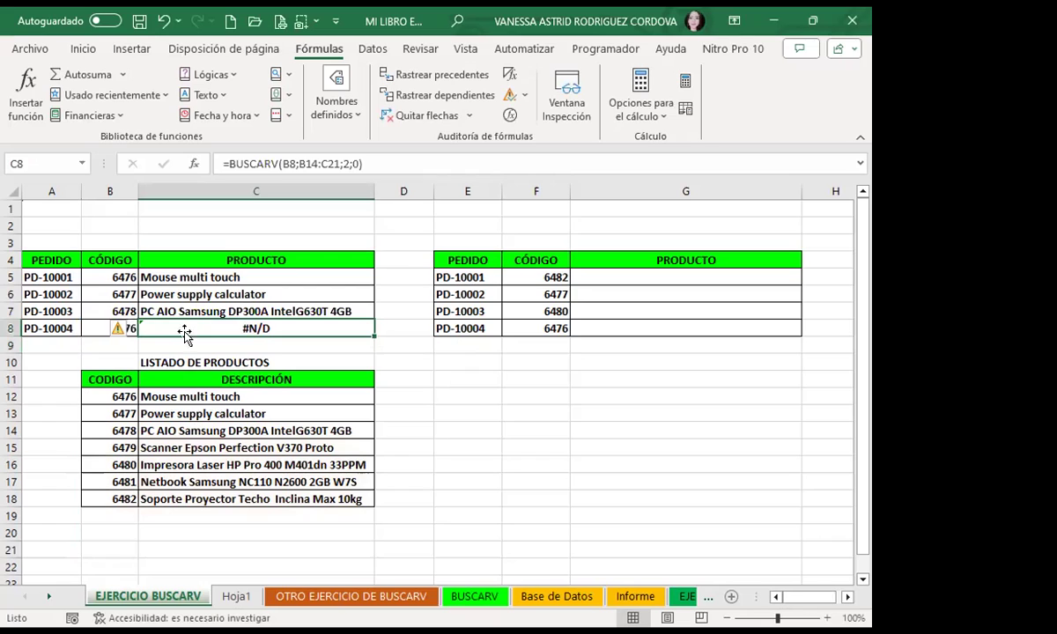
key(Down)
key(Down)
click(91, 354)
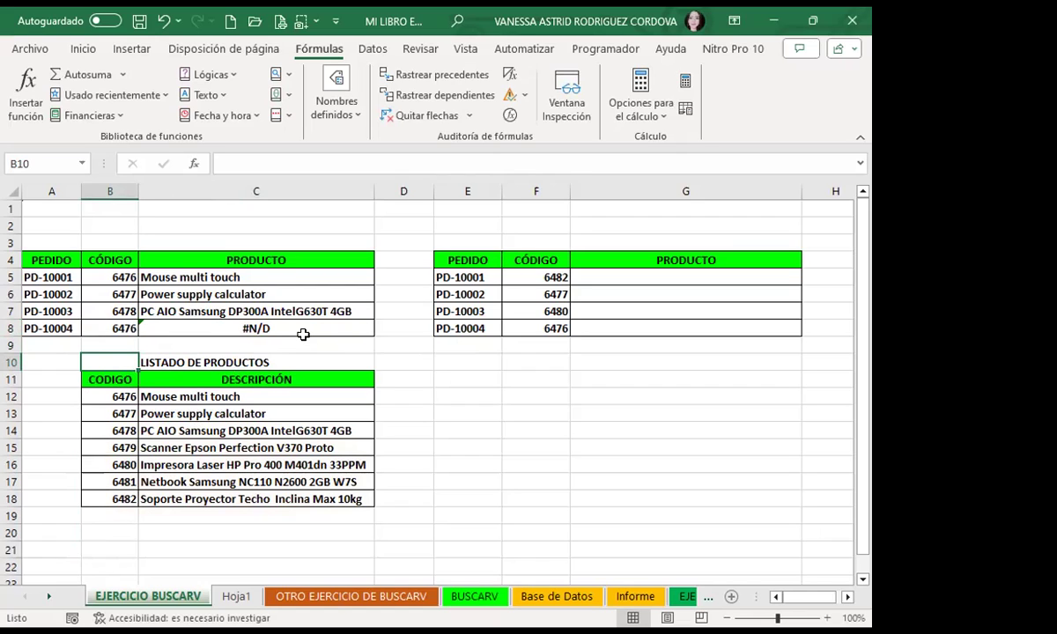
Lock C5's lookup range as $B$11:$C$18 and copy the formula down to C8
click(238, 278)
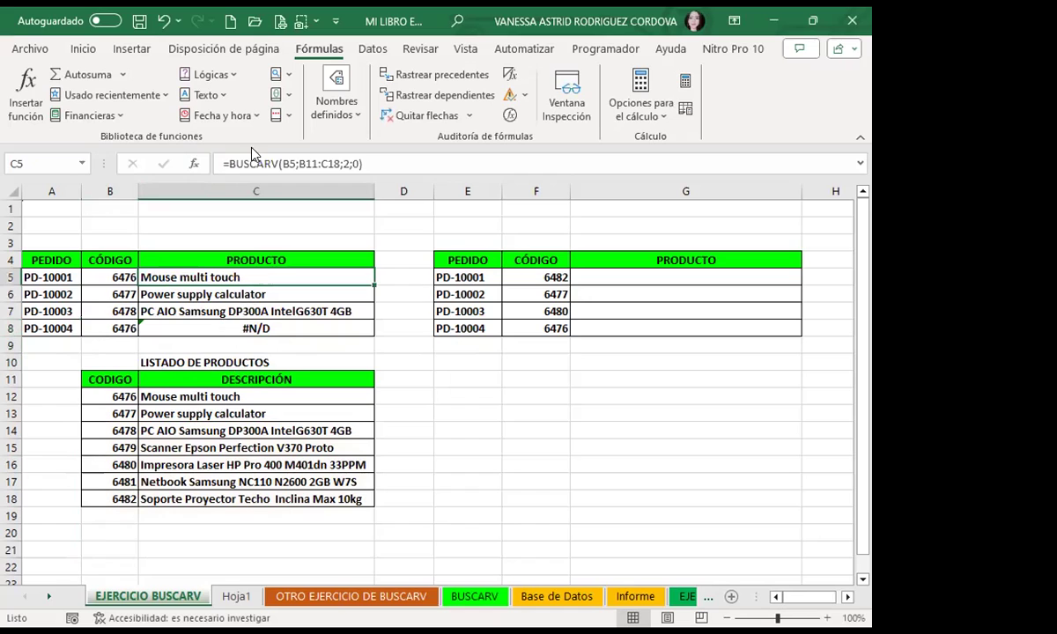
drag(299, 159, 338, 159)
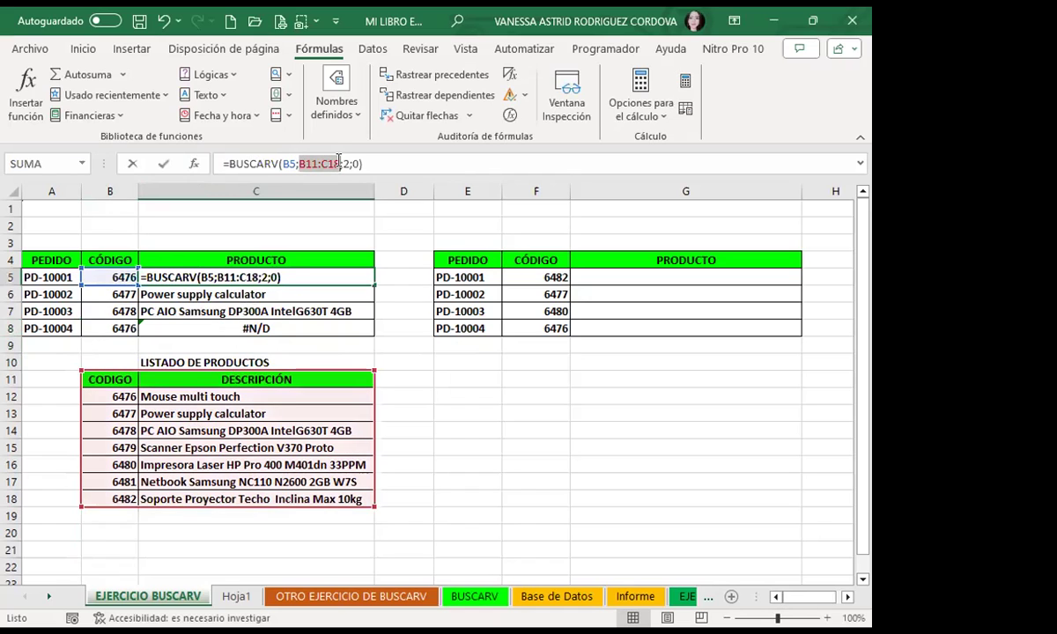
key(F4)
key(ctrl+Return)
drag(373, 286, 371, 332)
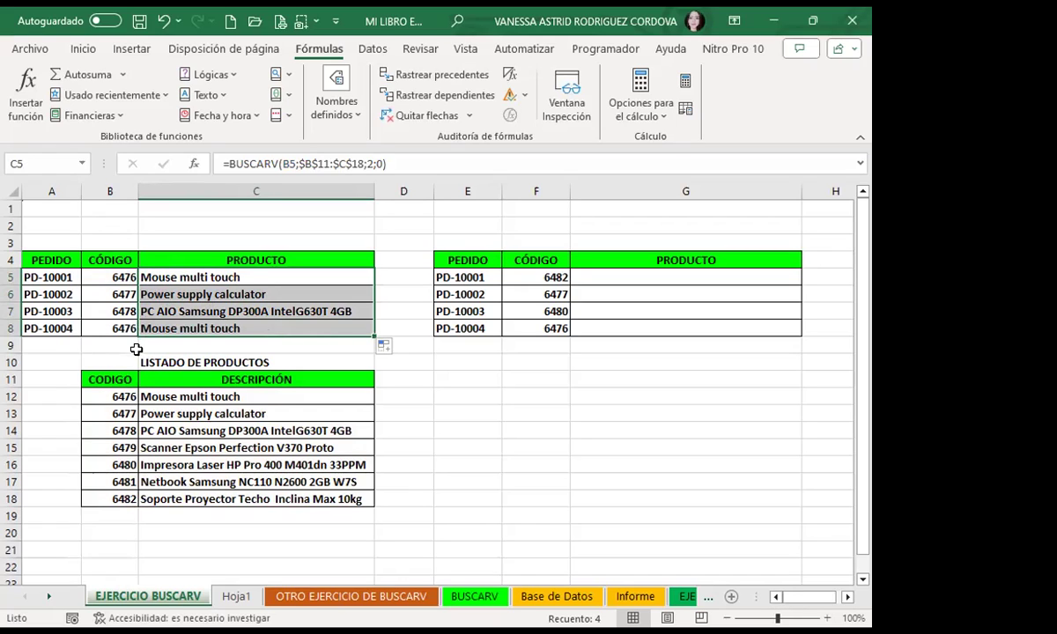
click(104, 312)
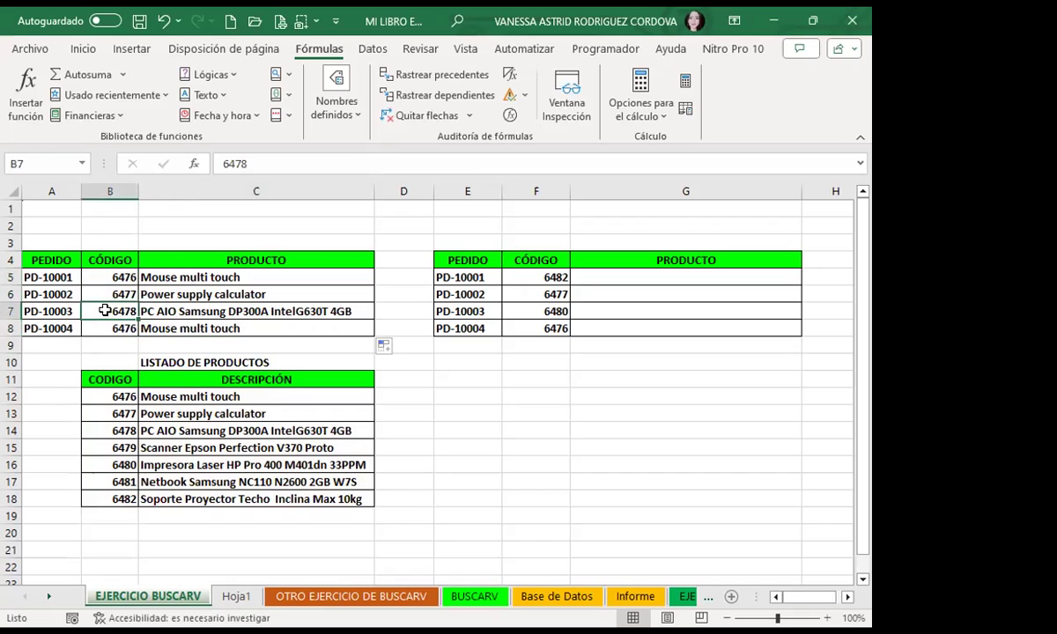
Change order PD-10003's code to 6477 and PD-10002's code to 6482
key(BackSpace)
text(6477)
key(Return)
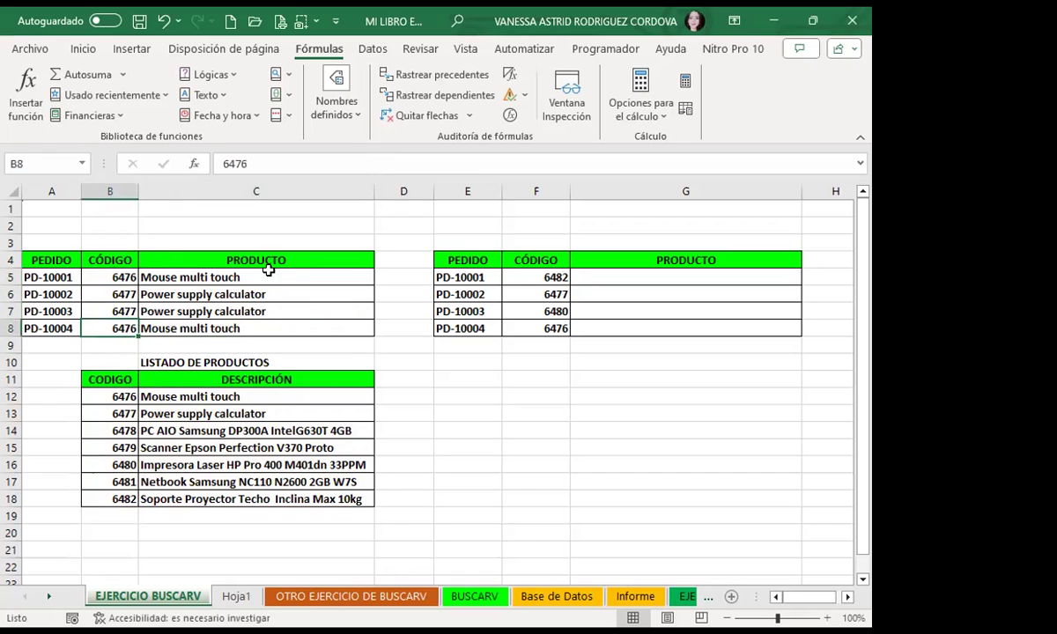
click(116, 296)
text(6482)
key(Return)
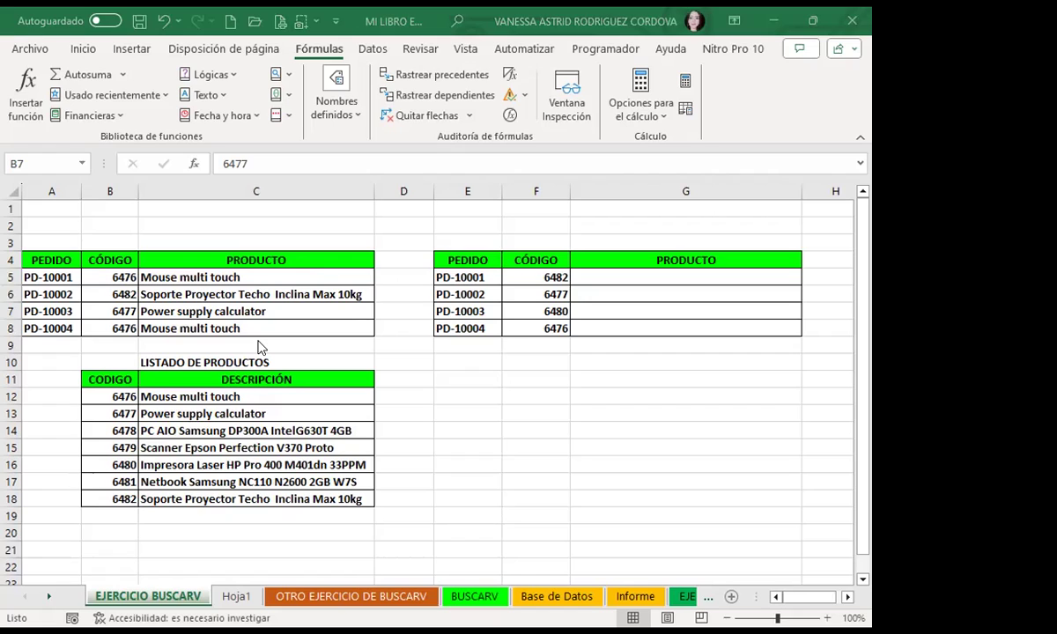
Check the second order's lookup, then switch to the OTRO EJERCICIO DE BUSCARV sheet
click(315, 288)
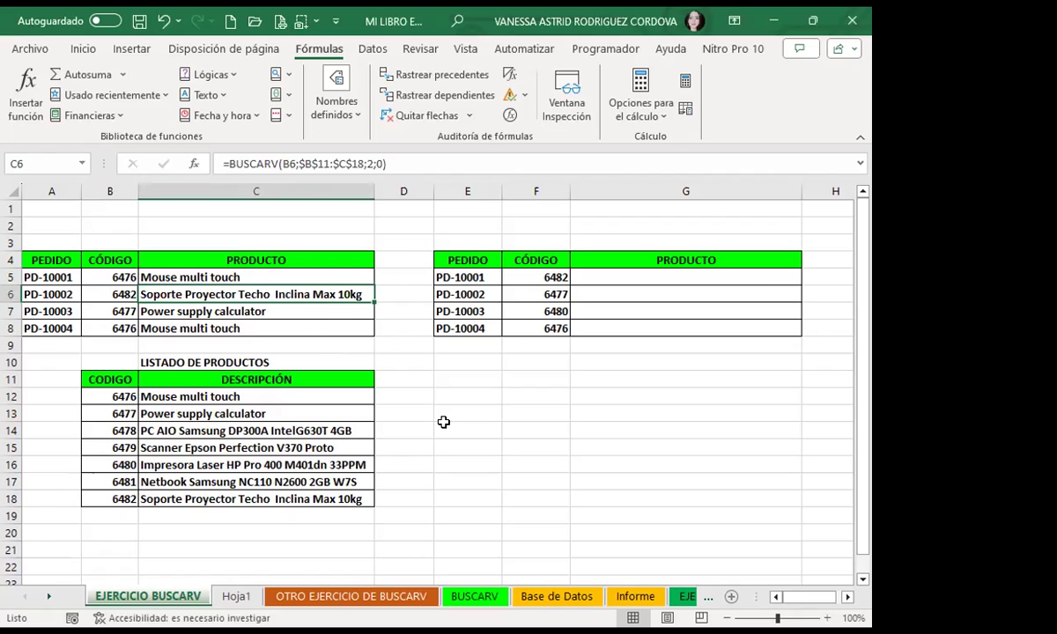
click(399, 396)
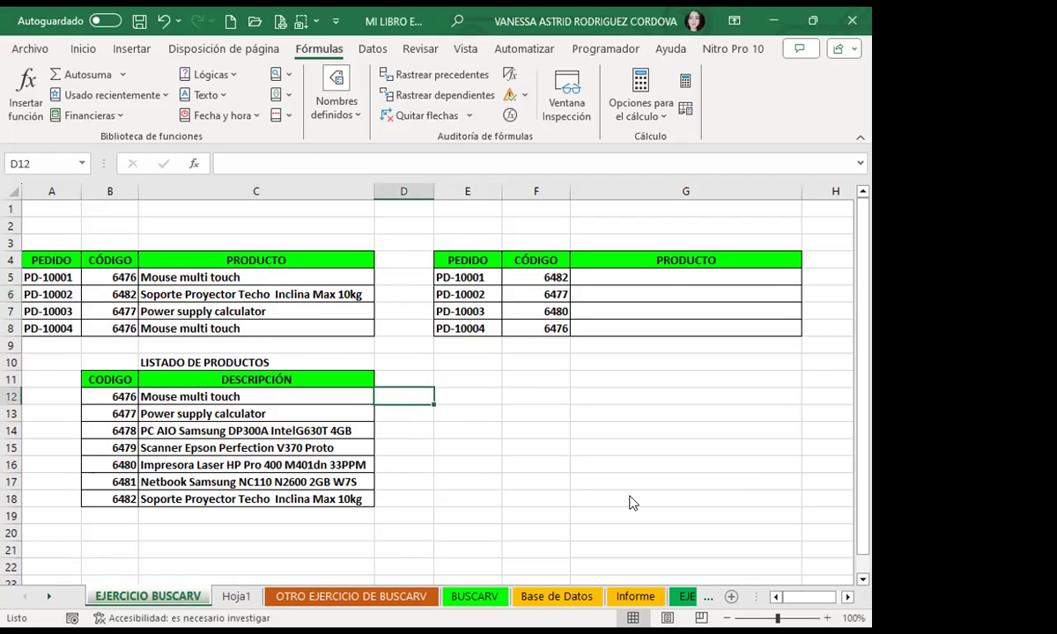
click(324, 597)
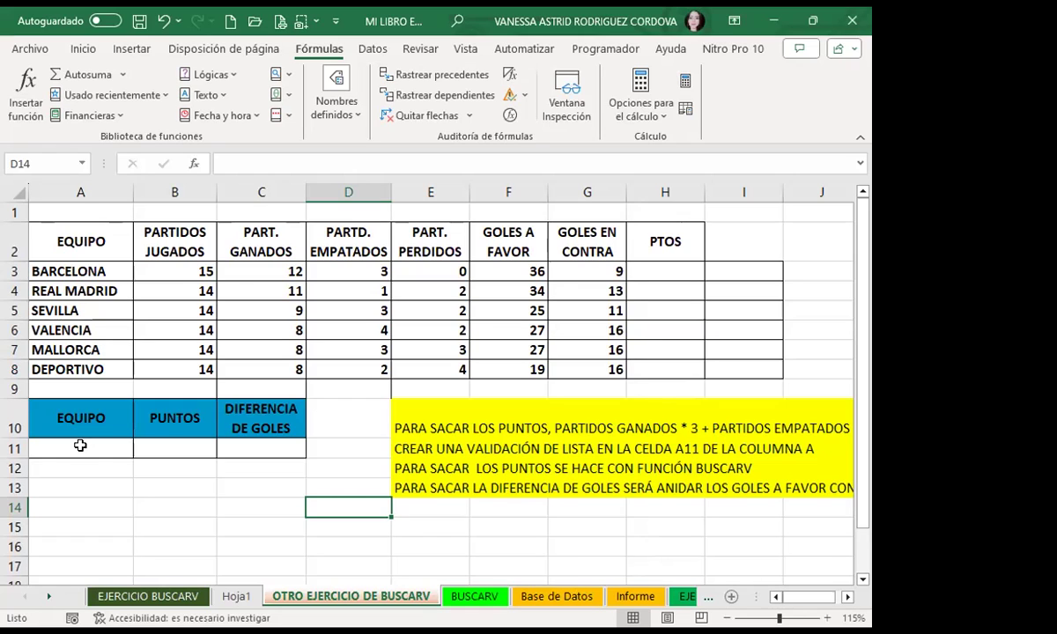
Merge and centre the goal-difference note across E13:J15
click(80, 446)
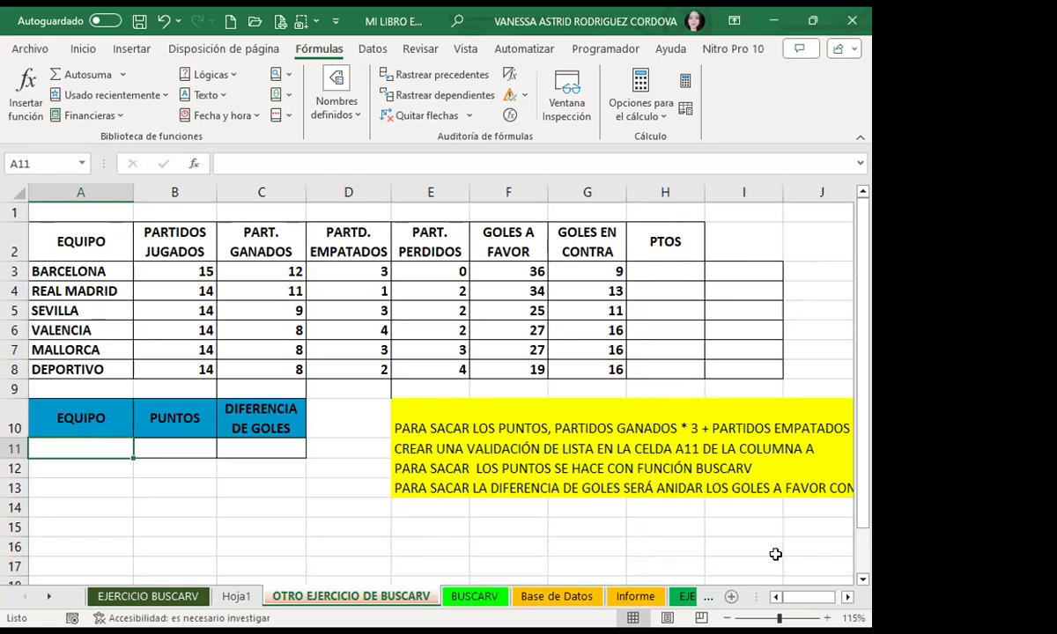
click(847, 599)
click(848, 598)
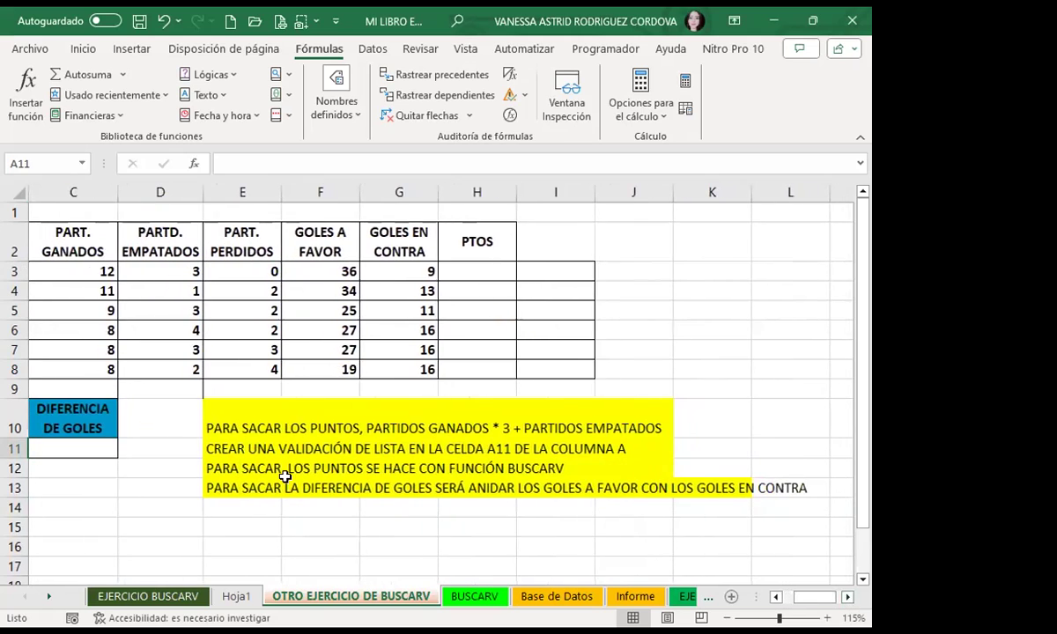
scroll(286, 477, down, 1)
drag(290, 432, 633, 461)
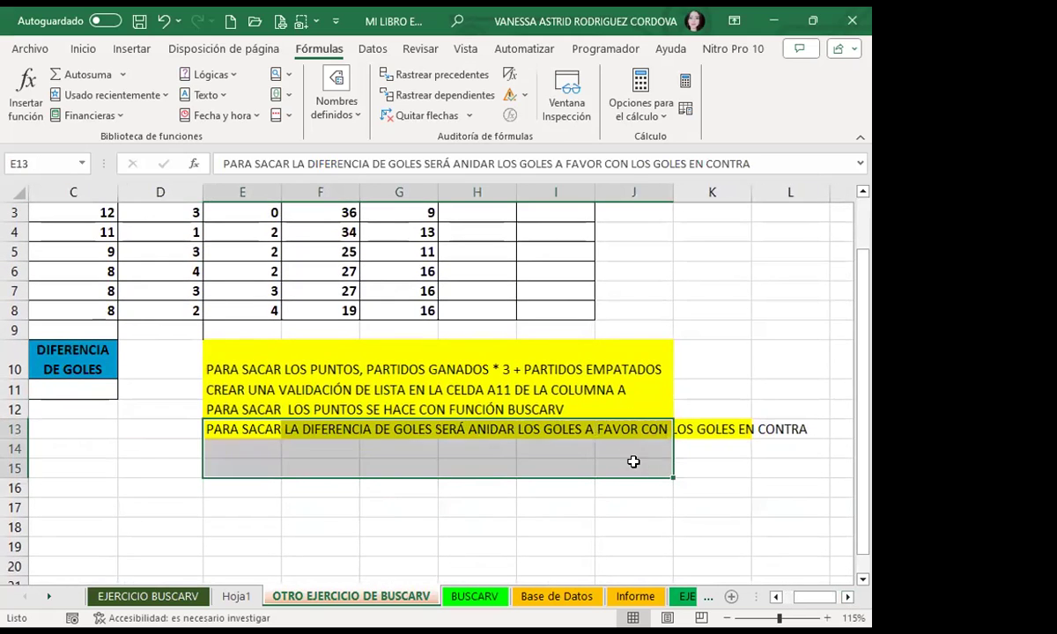
click(83, 49)
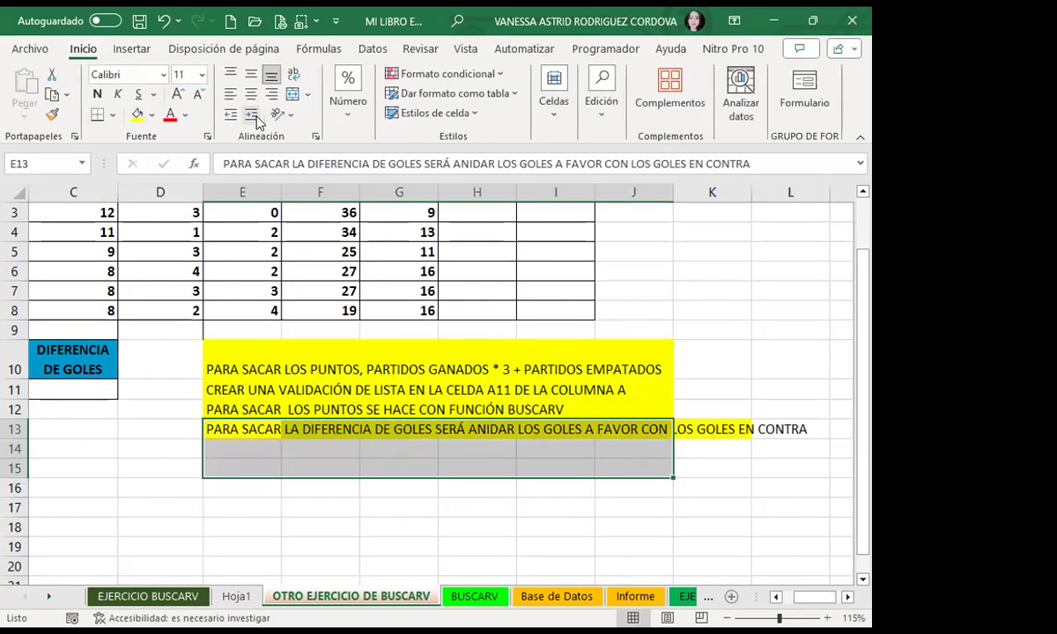
click(291, 95)
Wrap the merged note's text onto two lines and return to C11 near column A
click(702, 417)
click(366, 431)
click(296, 76)
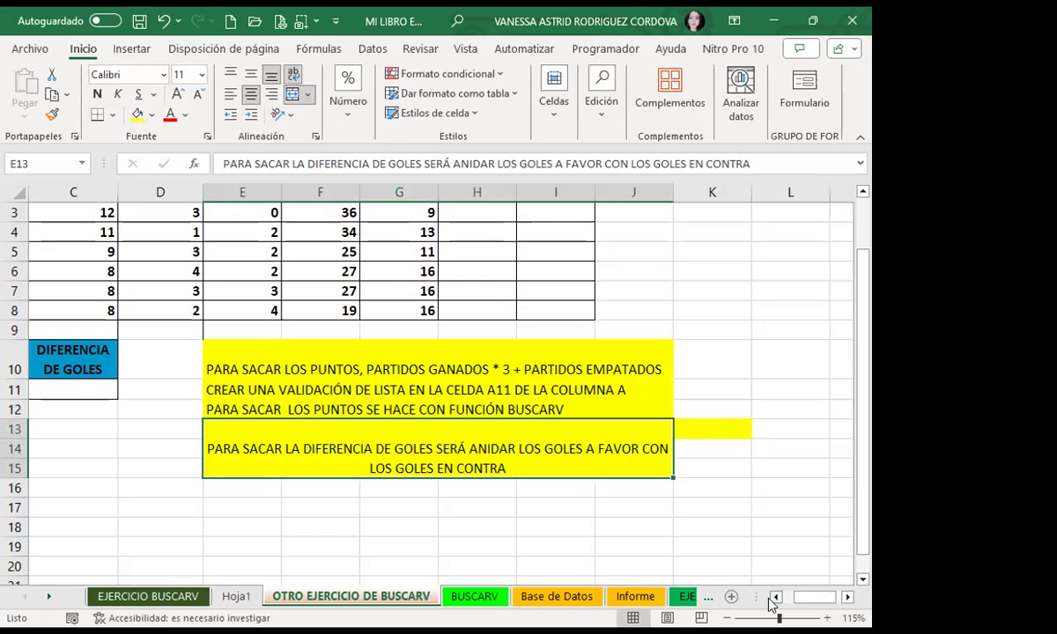
click(775, 597)
click(775, 597)
scroll(312, 401, up, 1)
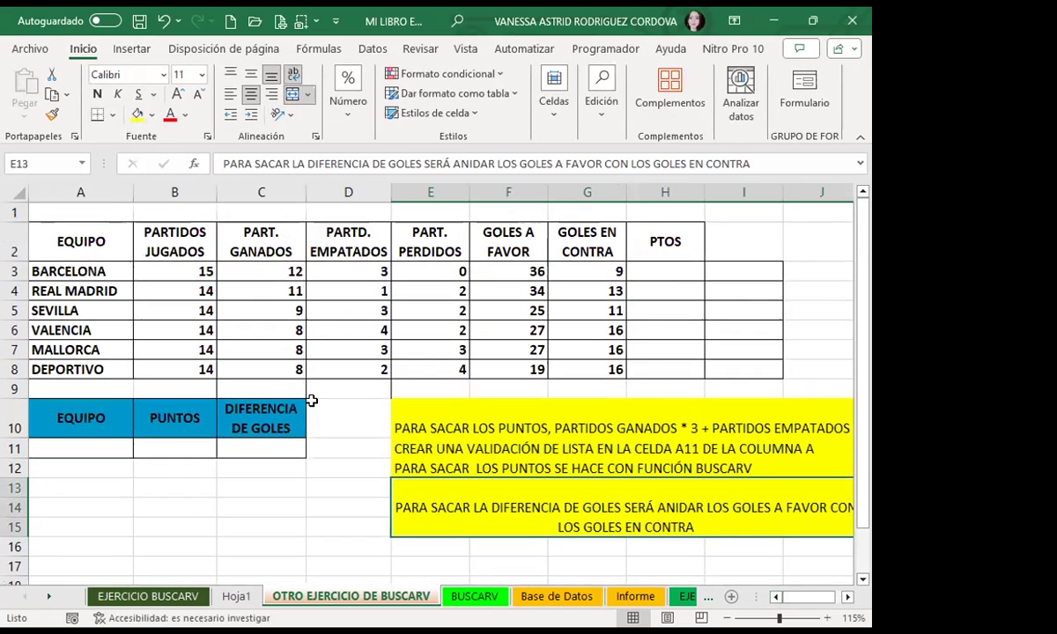
click(275, 448)
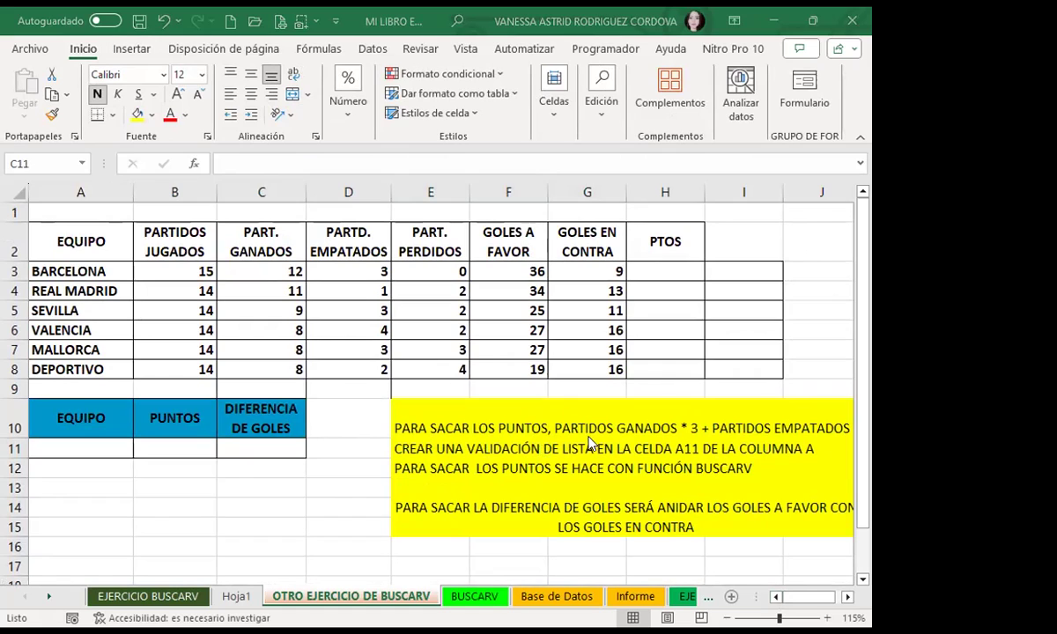
Enter =C3*3+D3 in H3 for Barcelona's points and fill it down to H8
click(653, 257)
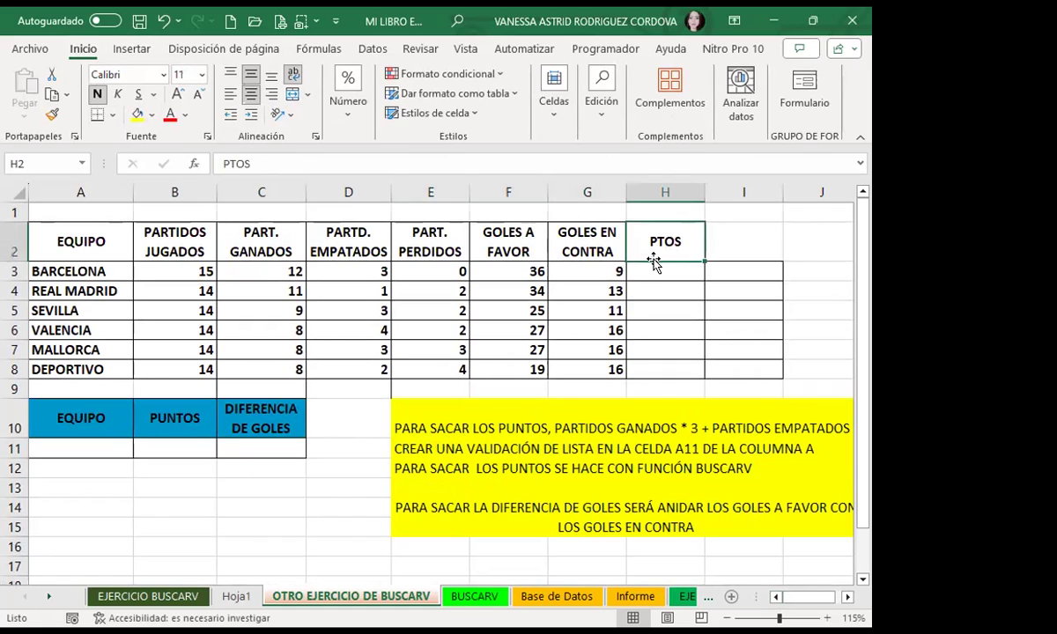
click(653, 266)
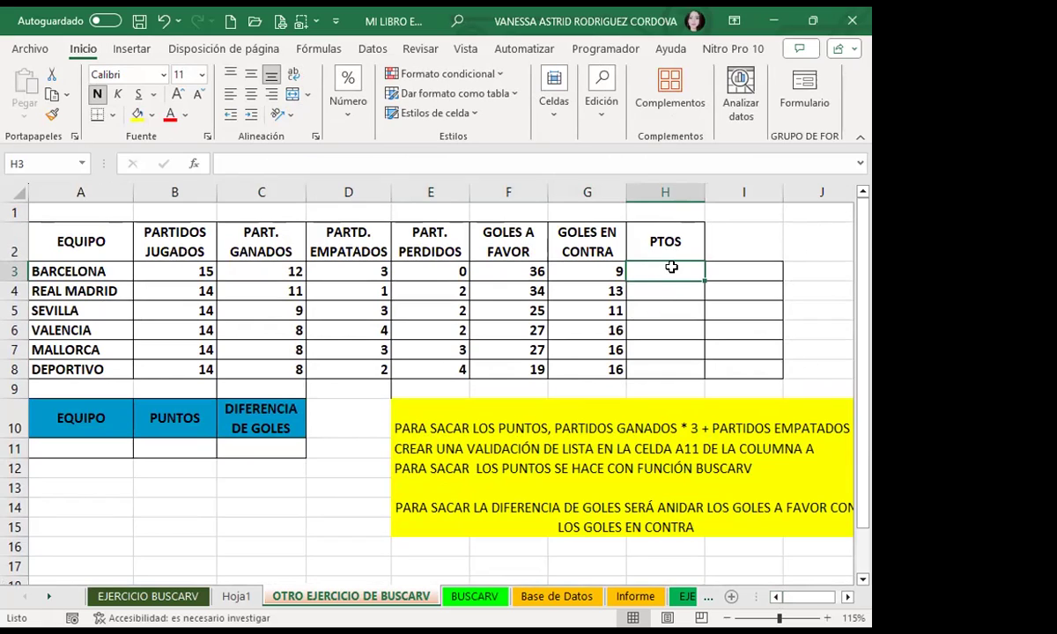
text(=)
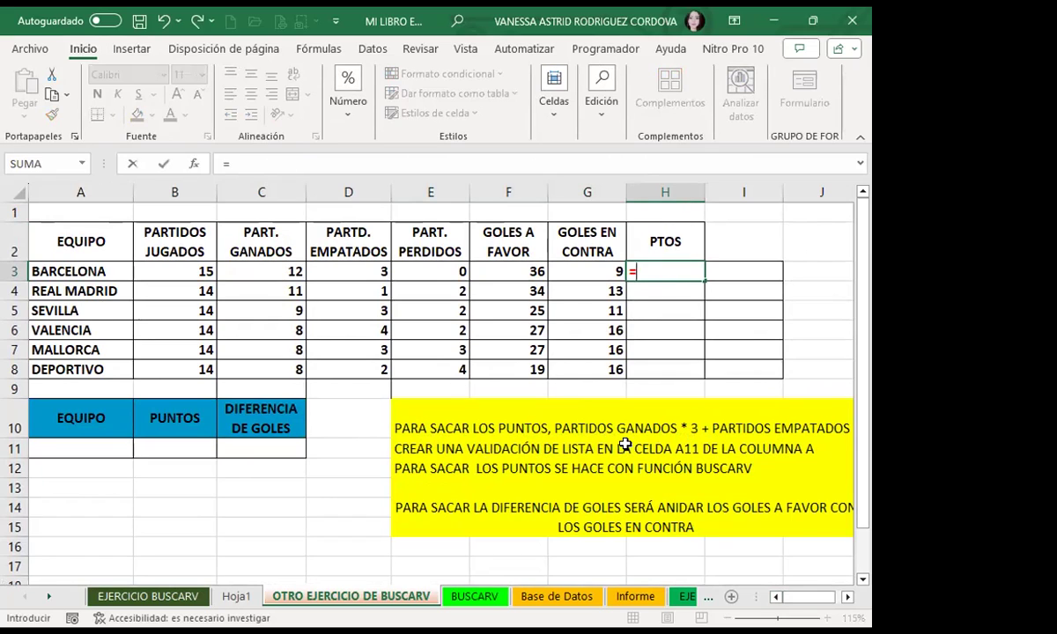
click(239, 270)
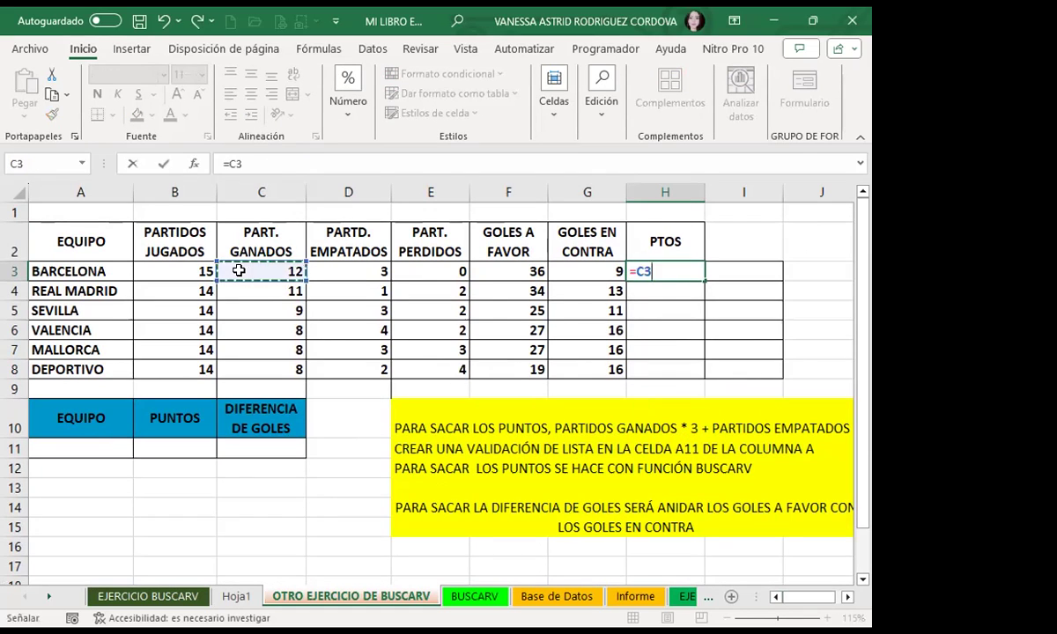
text(*3)
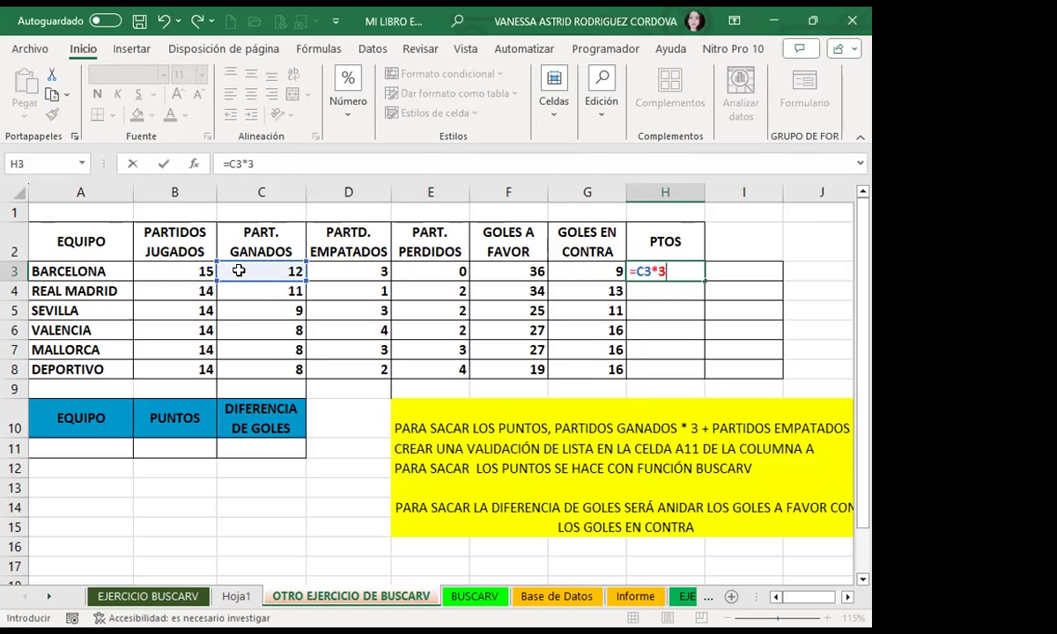
text(+)
click(329, 266)
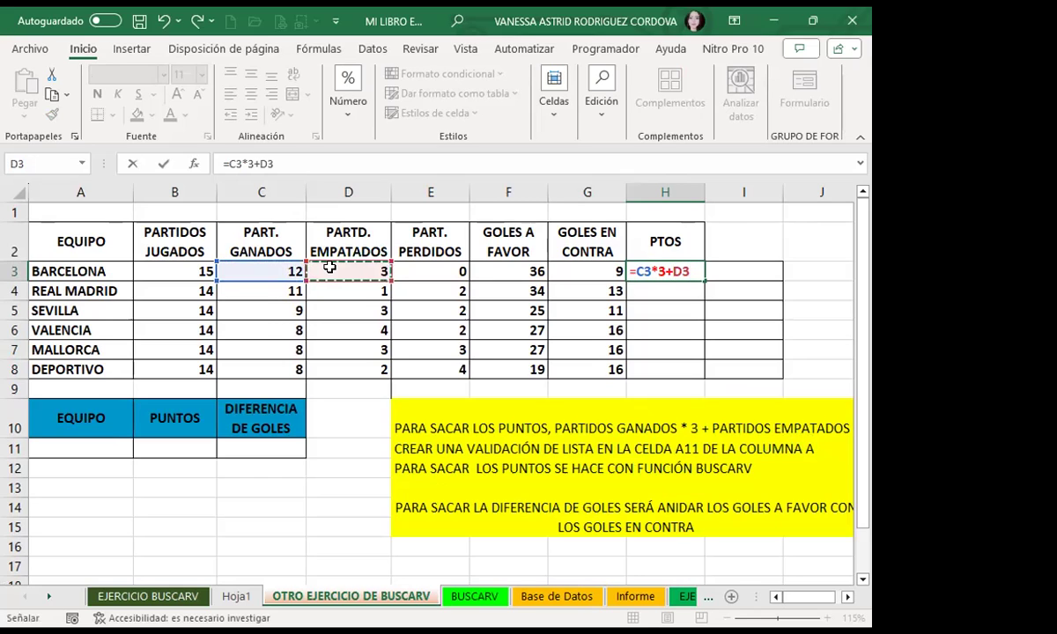
key(Return)
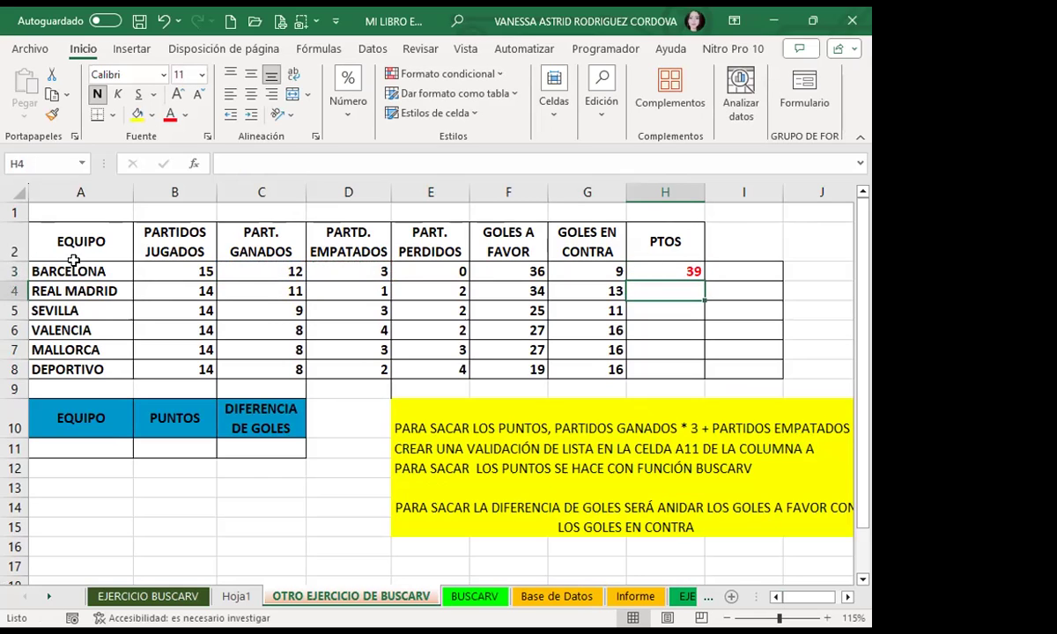
click(669, 270)
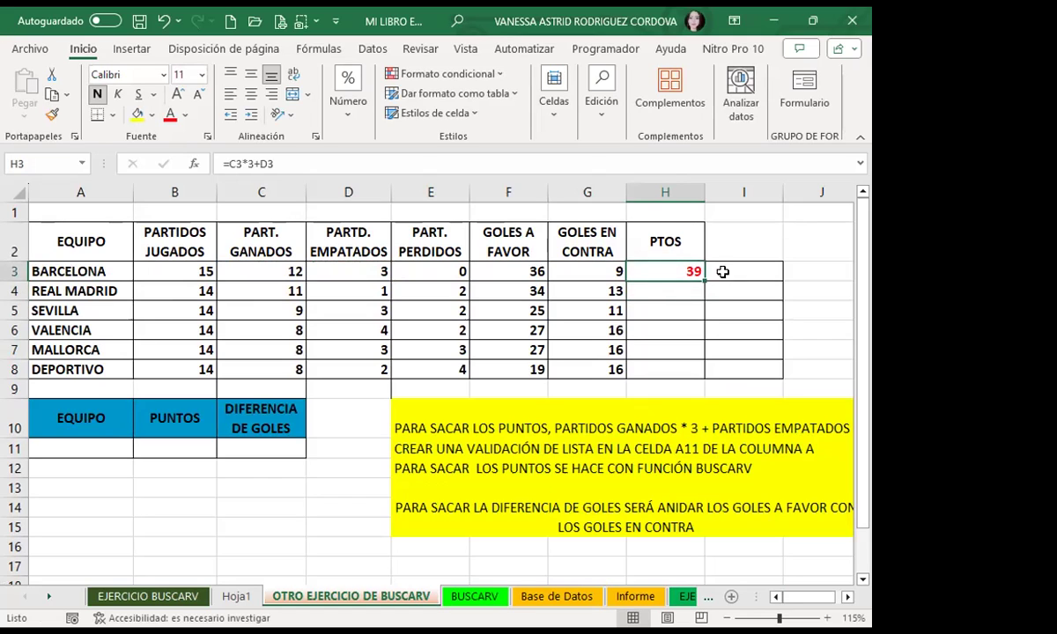
drag(702, 280, 694, 370)
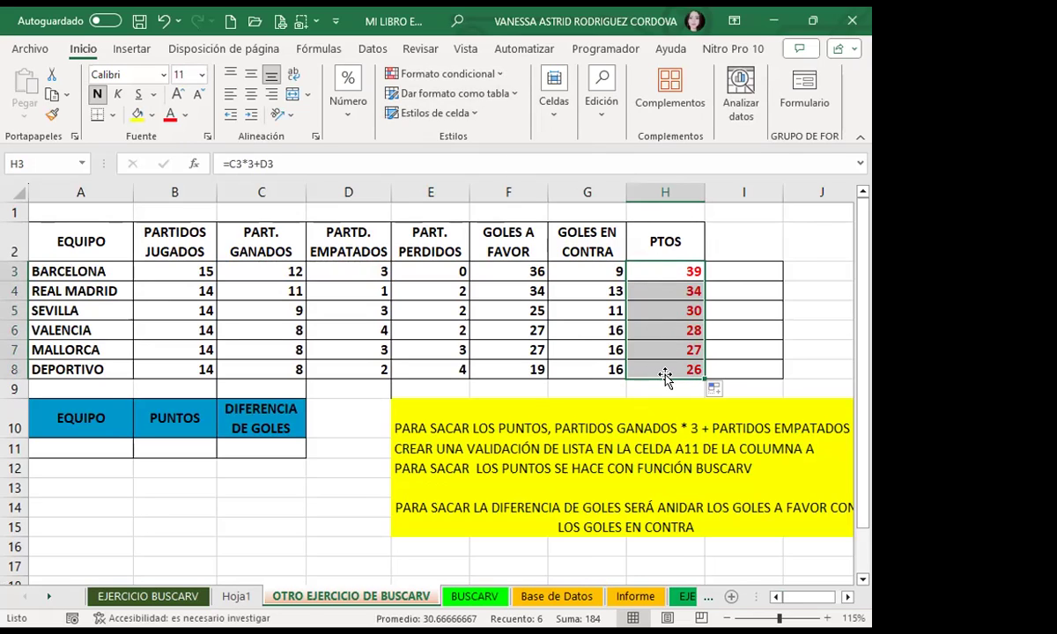
click(419, 430)
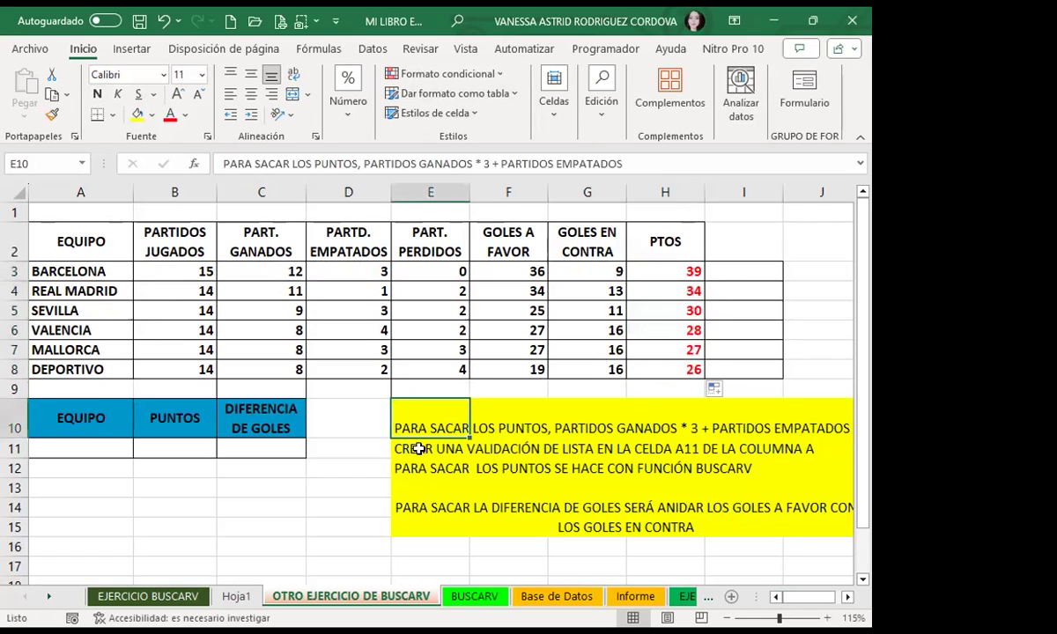
click(418, 450)
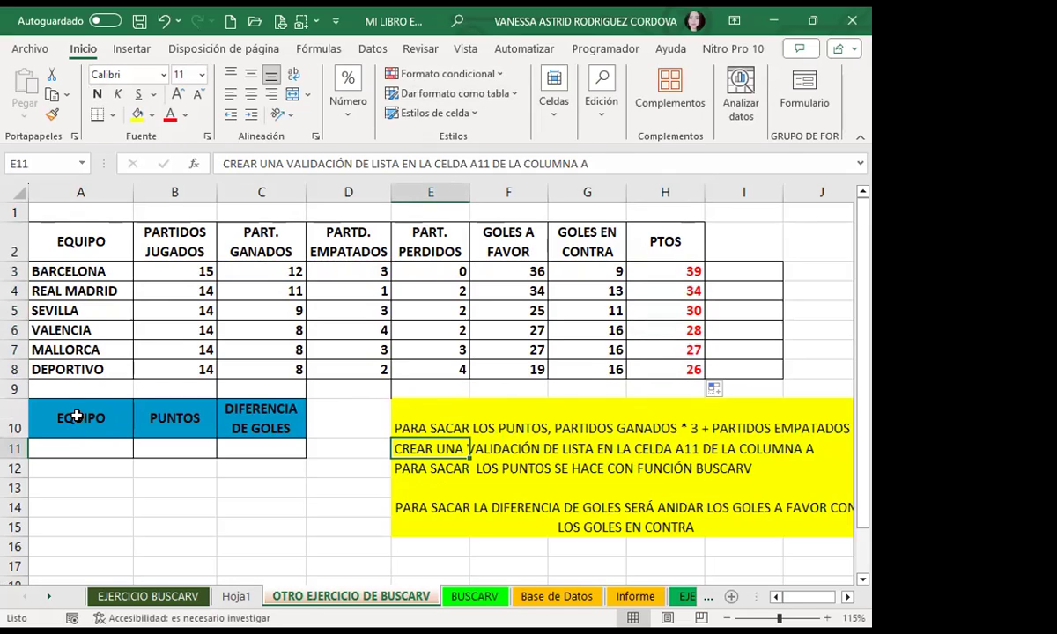
click(102, 446)
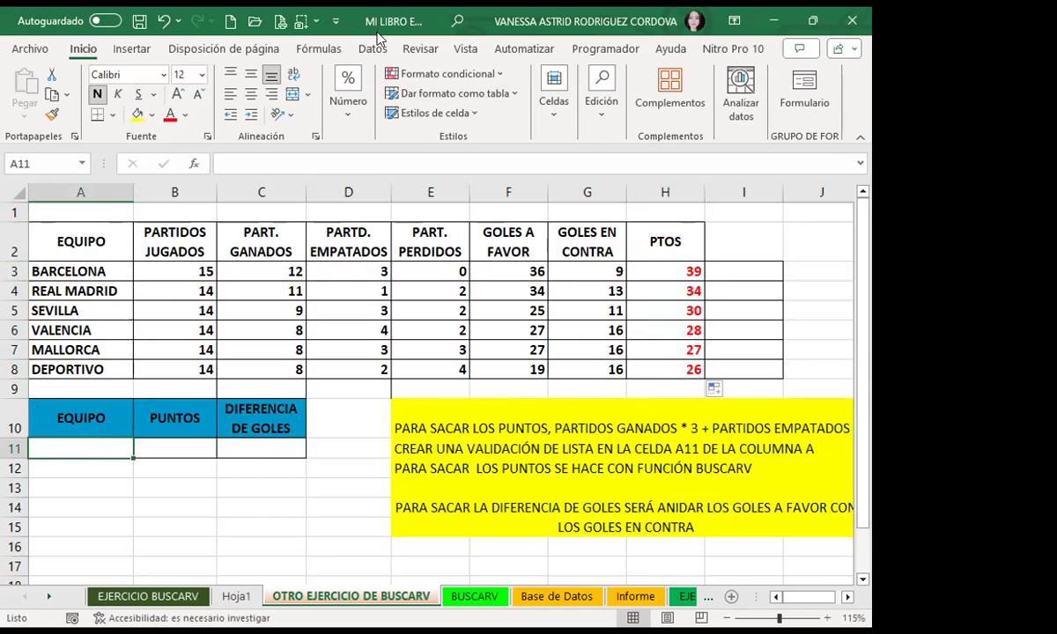
Add list data validation to A11 with the team names $A$3:$A$8 as source
click(372, 49)
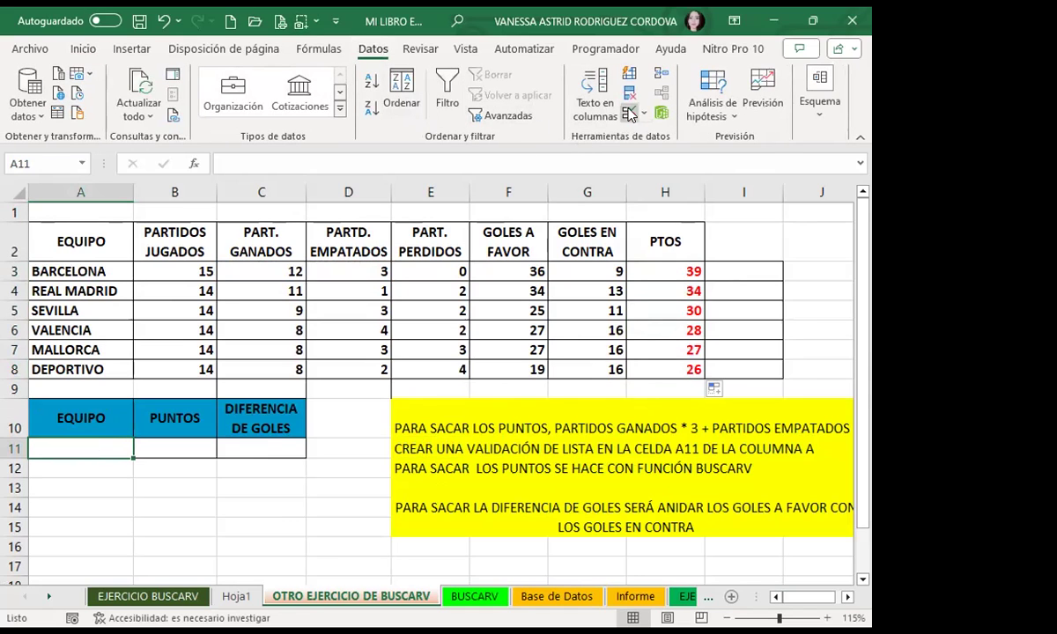
click(629, 113)
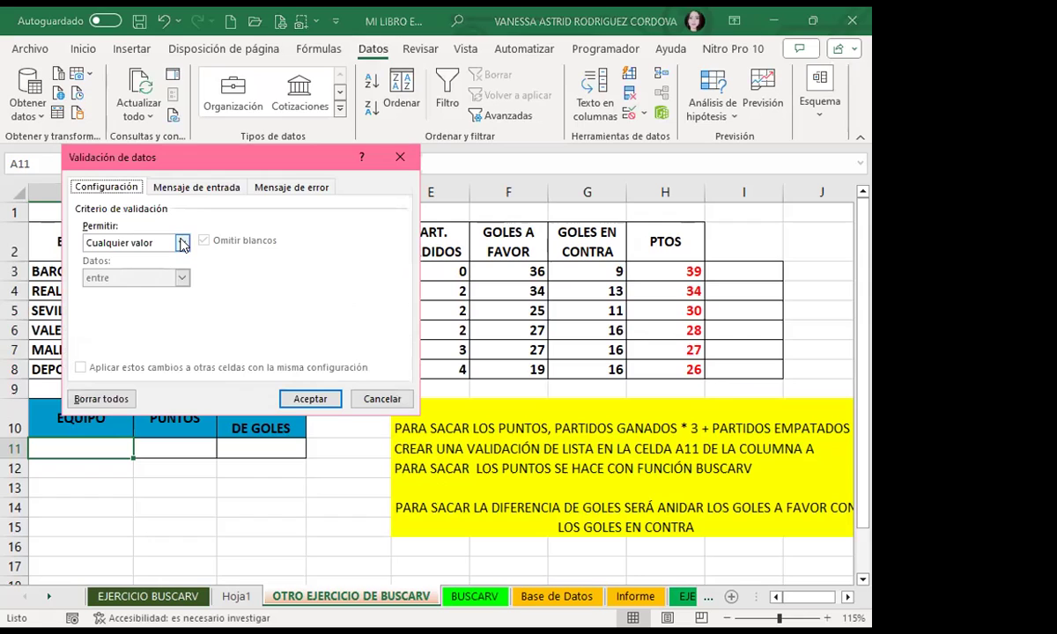
click(181, 243)
click(109, 295)
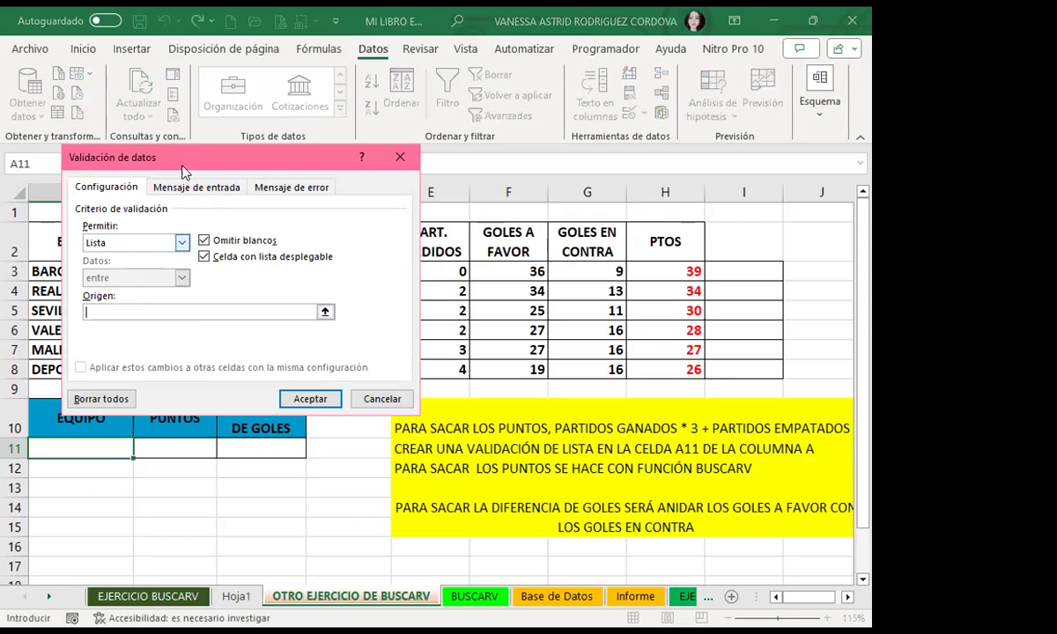
drag(189, 157, 381, 158)
drag(88, 273, 92, 365)
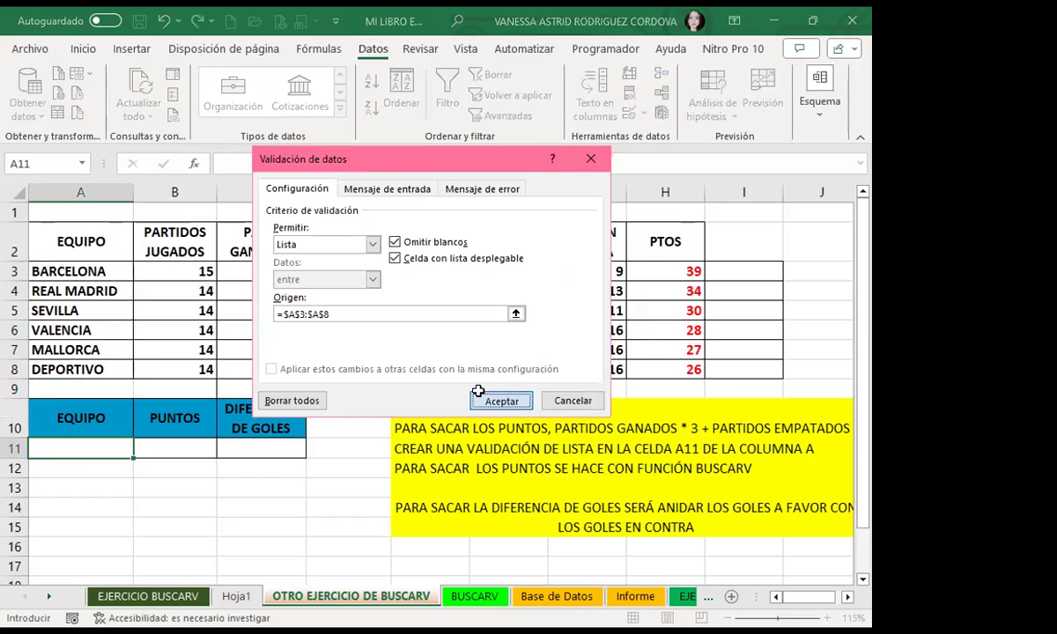
click(494, 401)
click(169, 503)
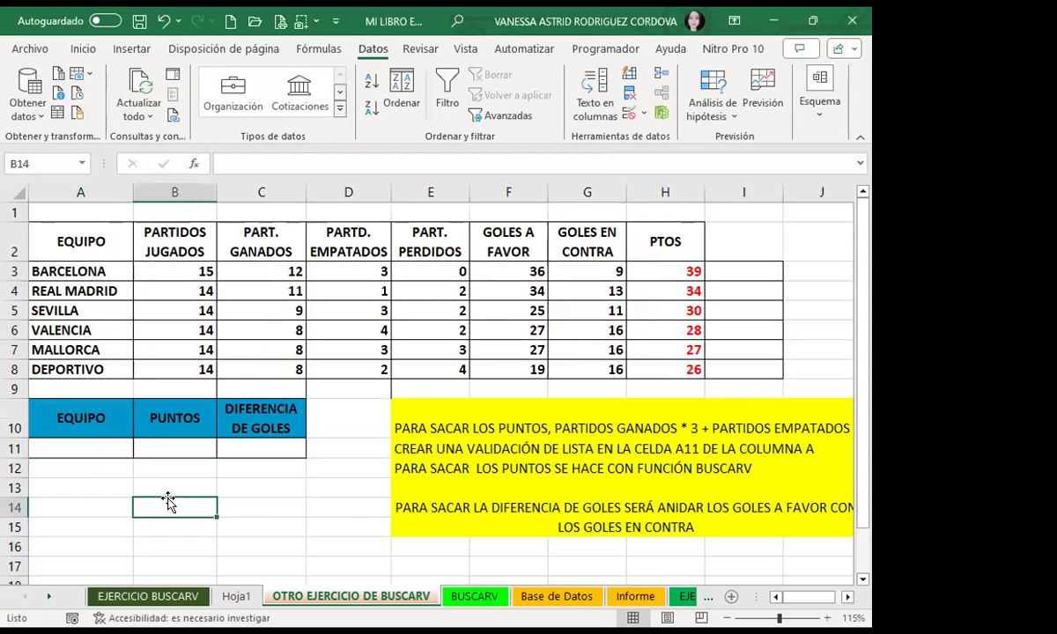
Choose VALENCIA from A11's team dropdown
click(97, 449)
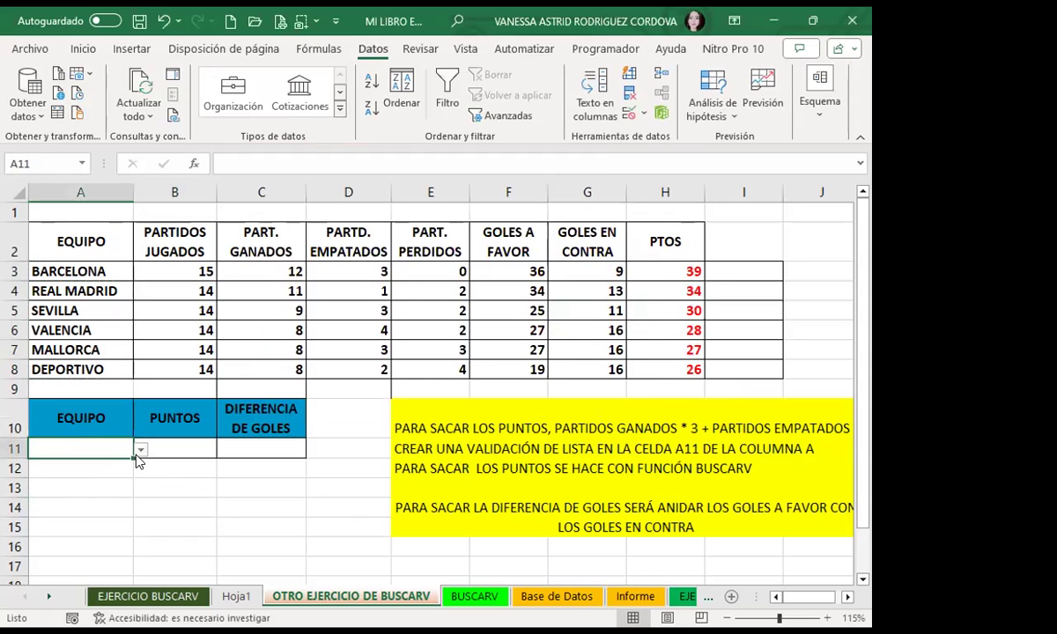
click(141, 450)
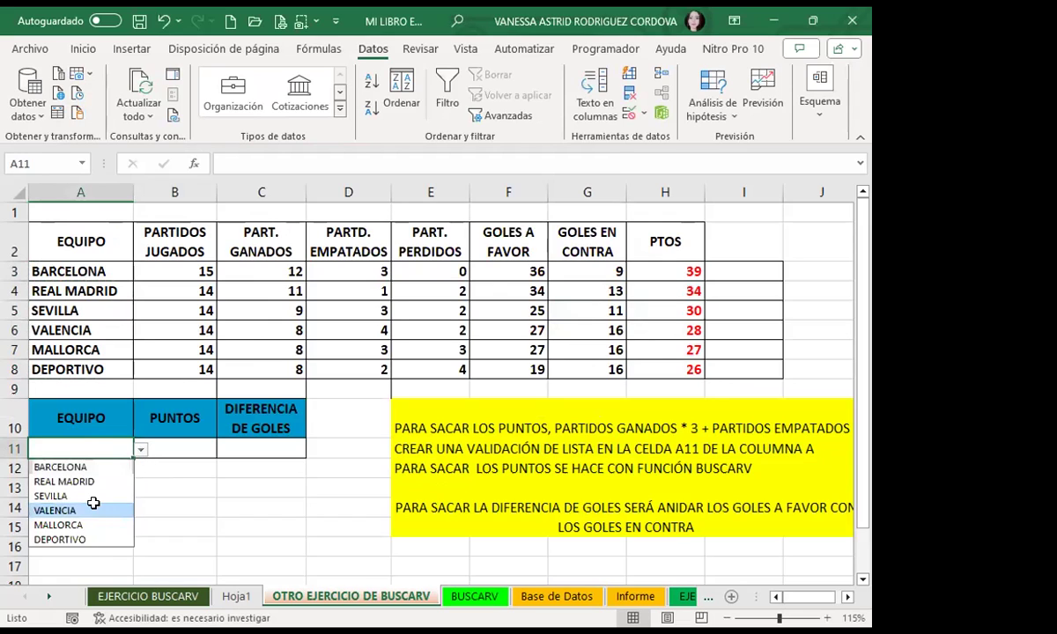
click(94, 504)
click(163, 409)
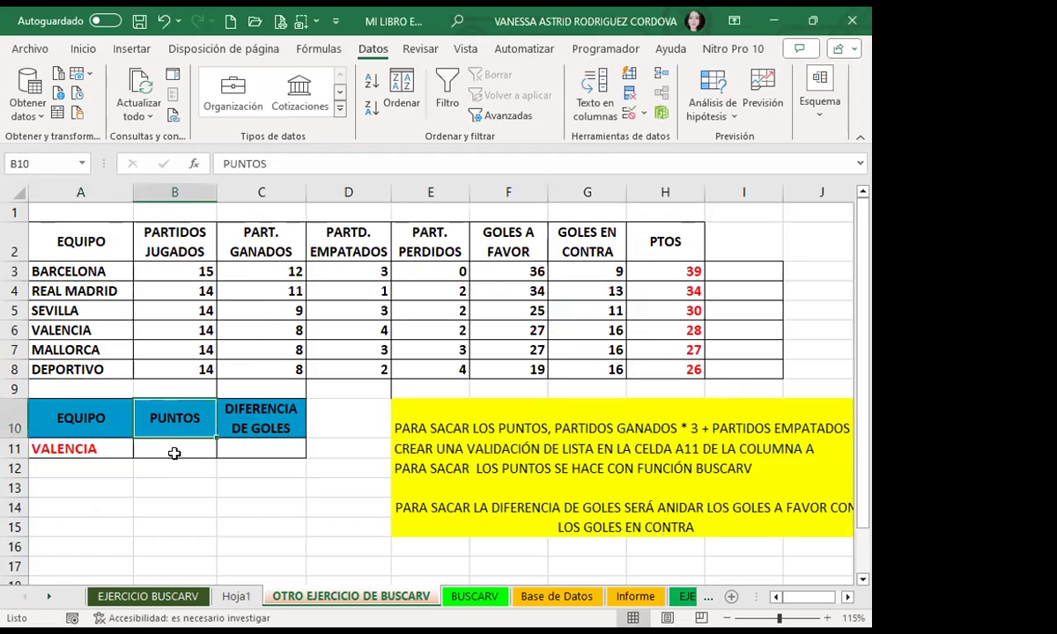
click(175, 453)
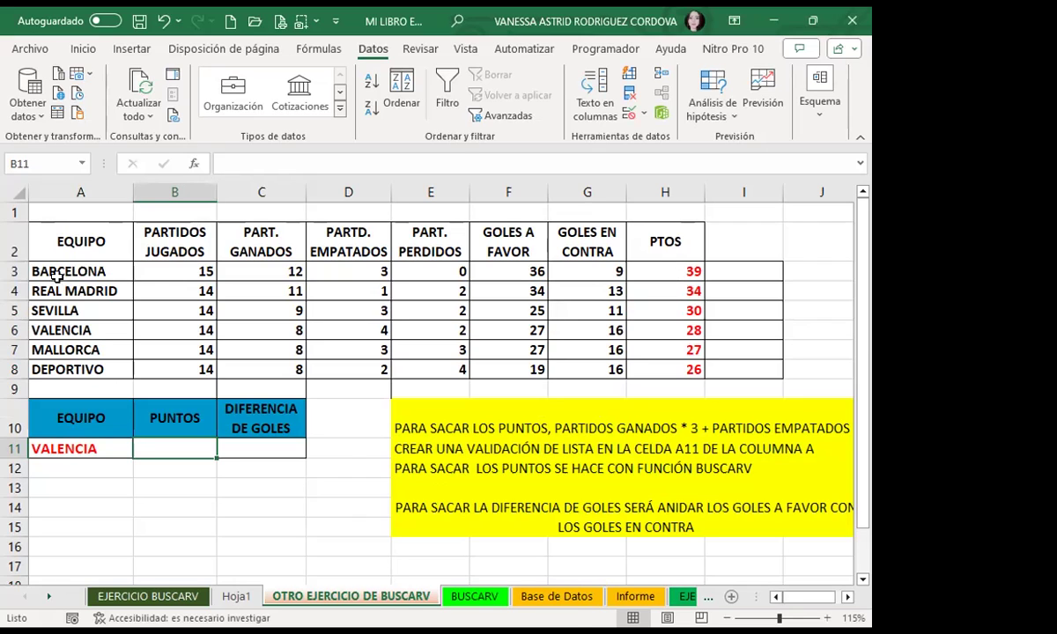
Select the BARCELONA row, then A11 and B11 to prepare the points lookup
click(14, 270)
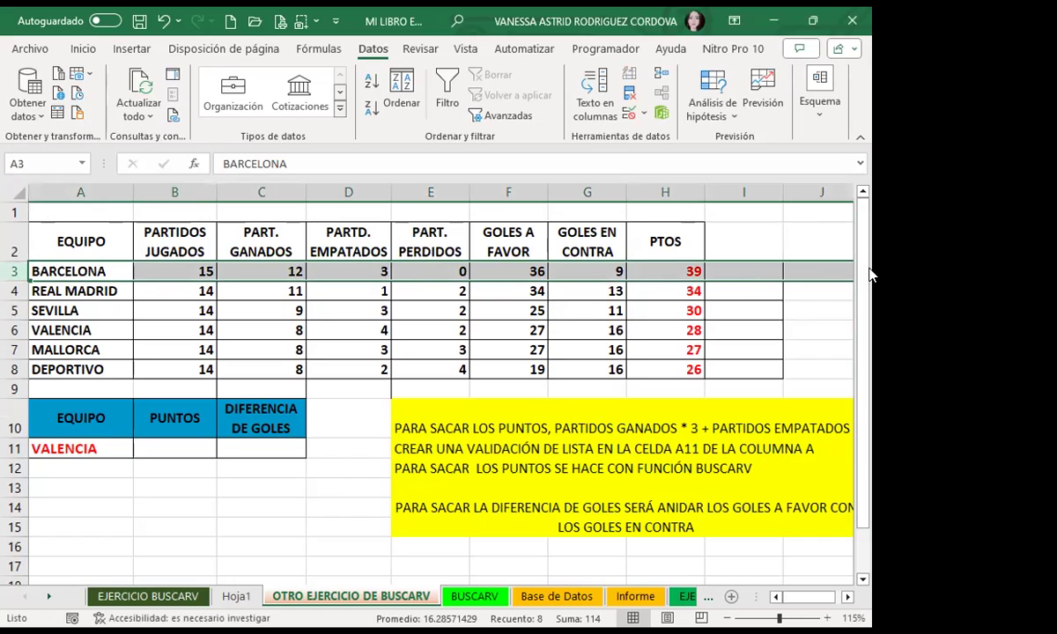
click(102, 450)
click(174, 443)
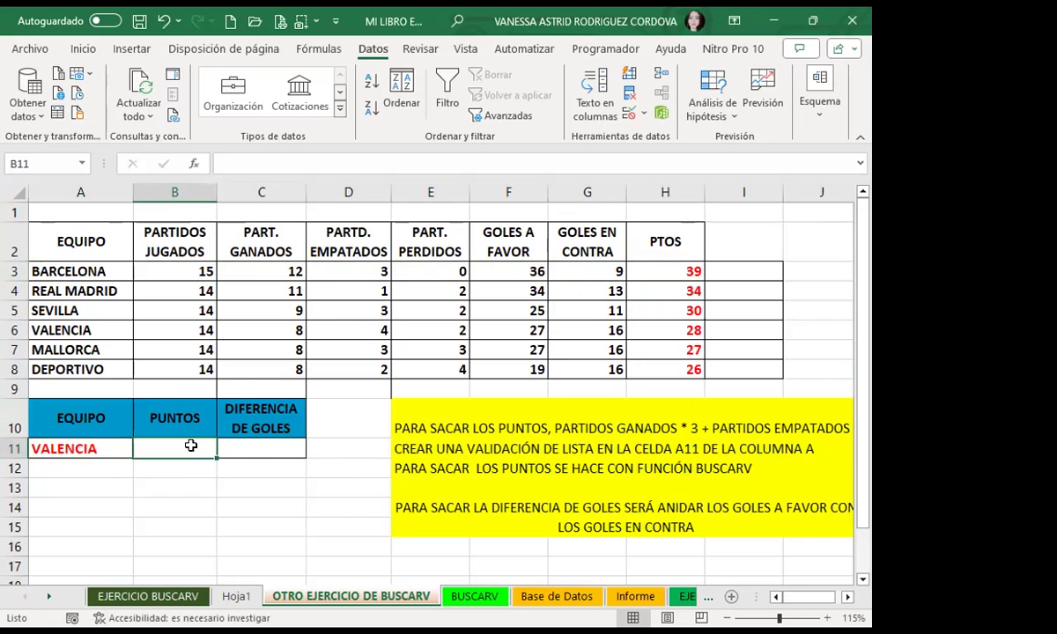
Enter =BUSCARV(A11;A2:H8;8;0) in B11 so it returns 28 points for VALENCIA
text(=)
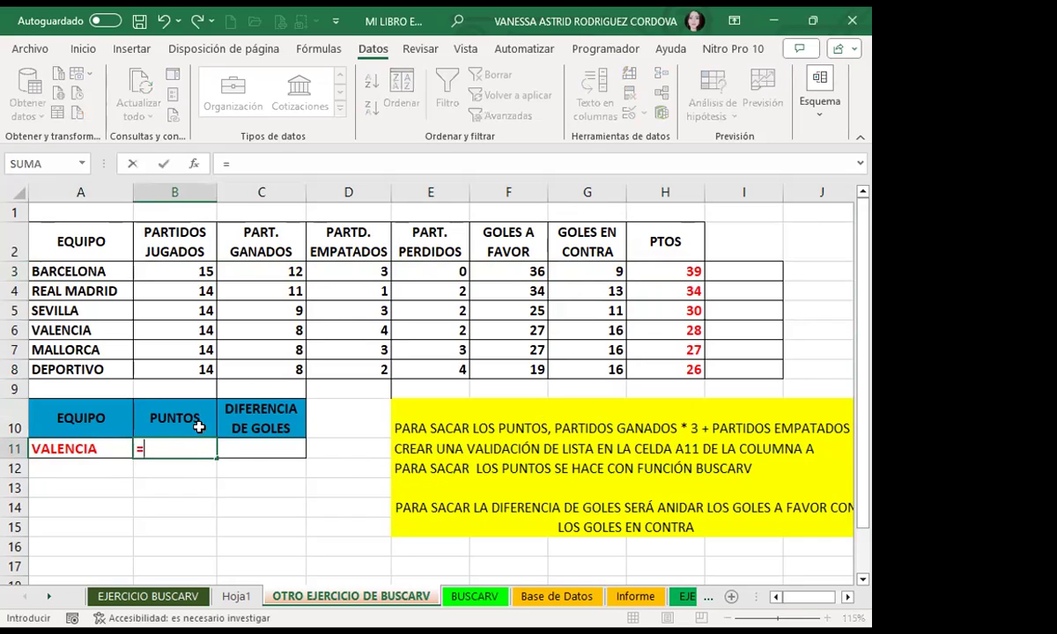
text(B)
text(USC)
click(187, 499)
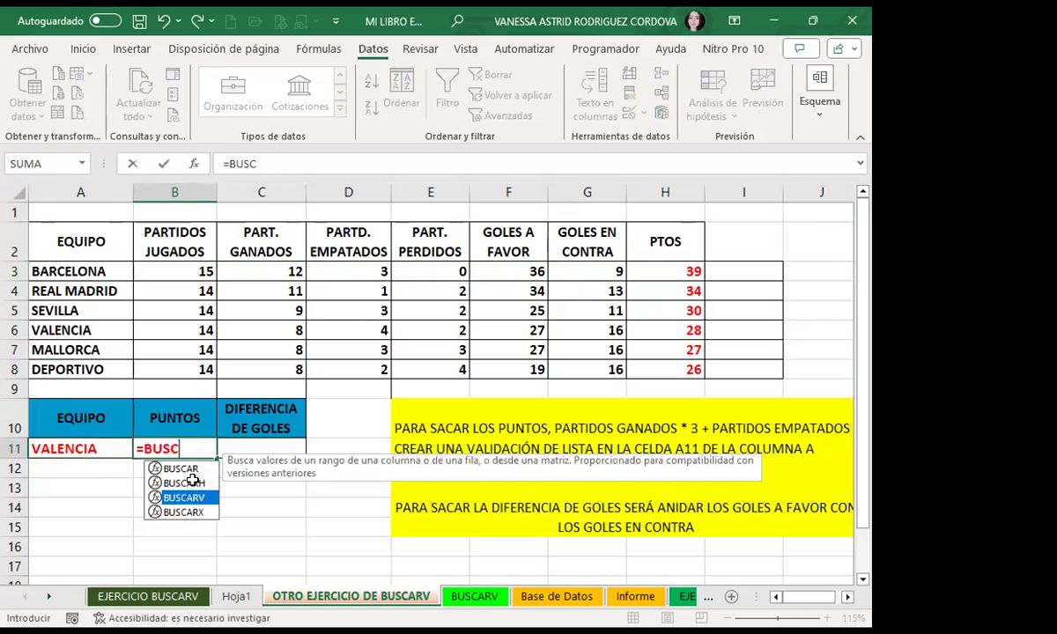
double_click(185, 499)
click(93, 443)
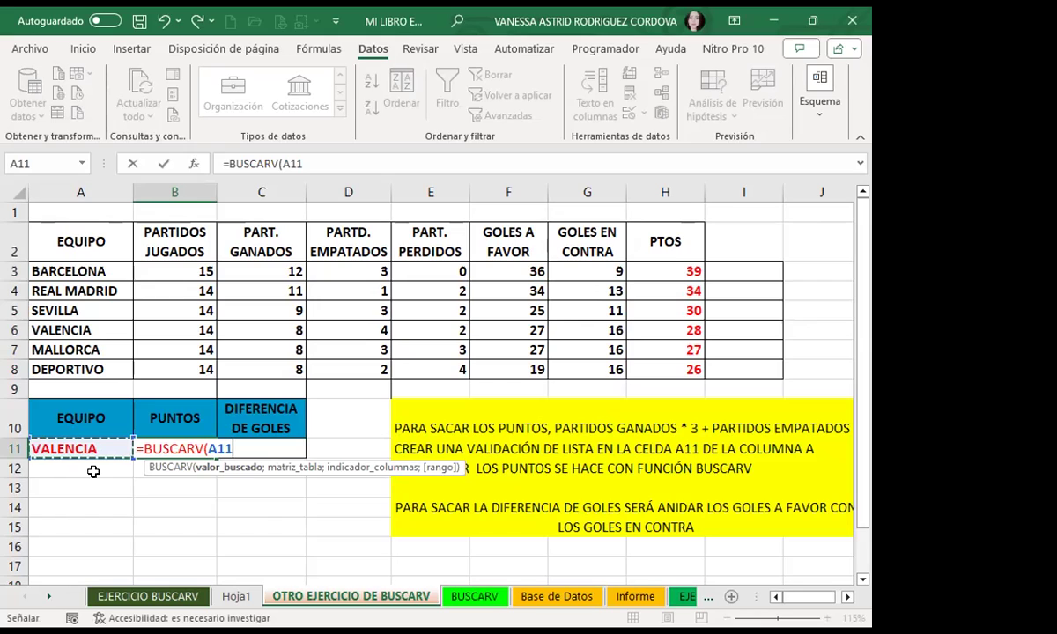
text(;)
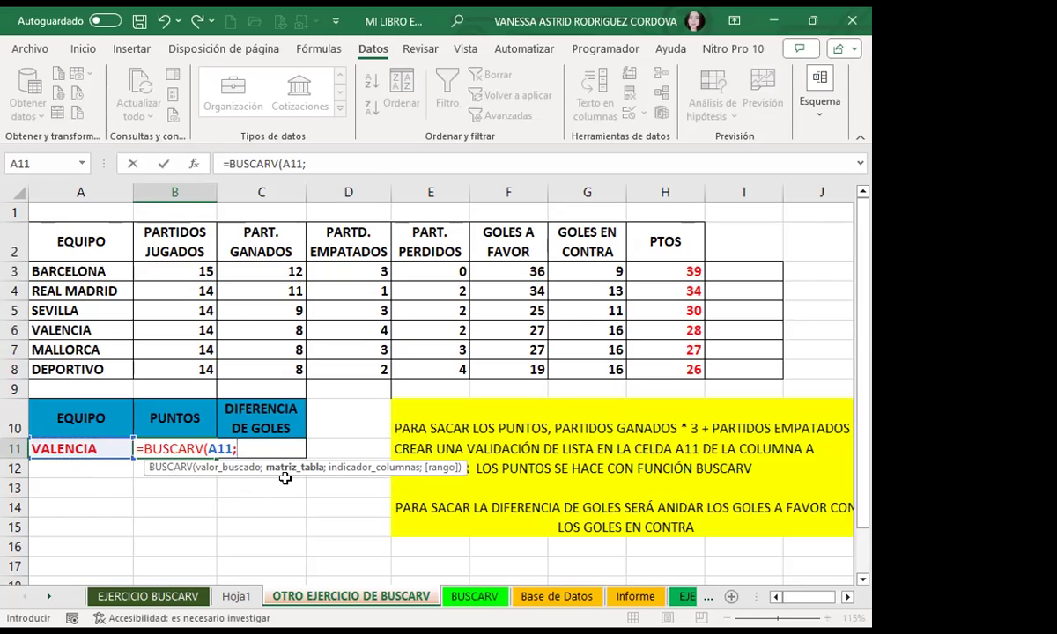
drag(43, 224, 663, 363)
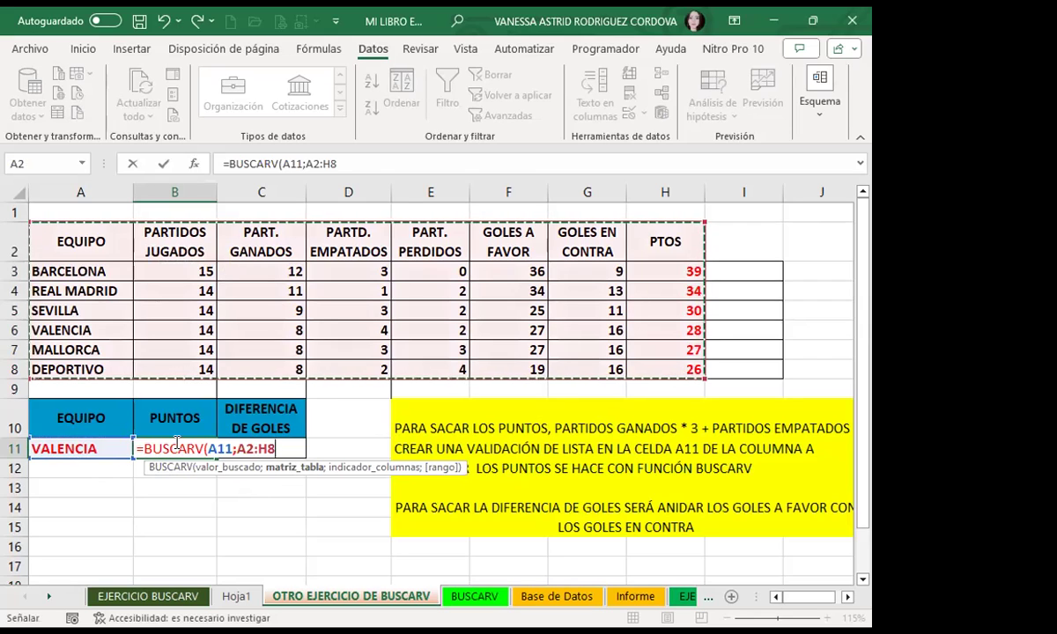
text(;)
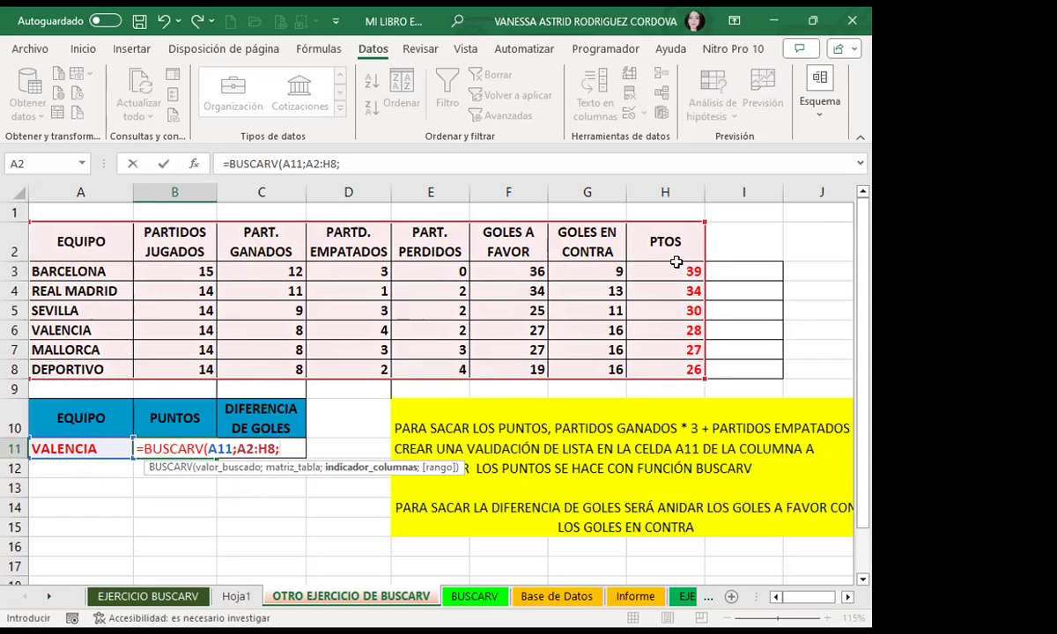
text(8)
text(;)
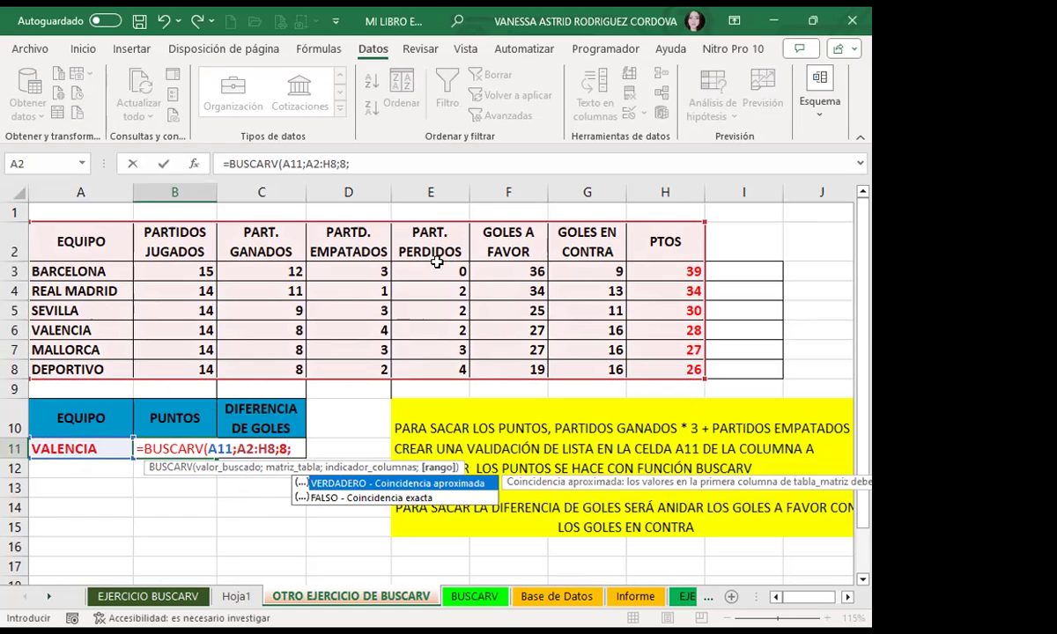
text(0)
key(Return)
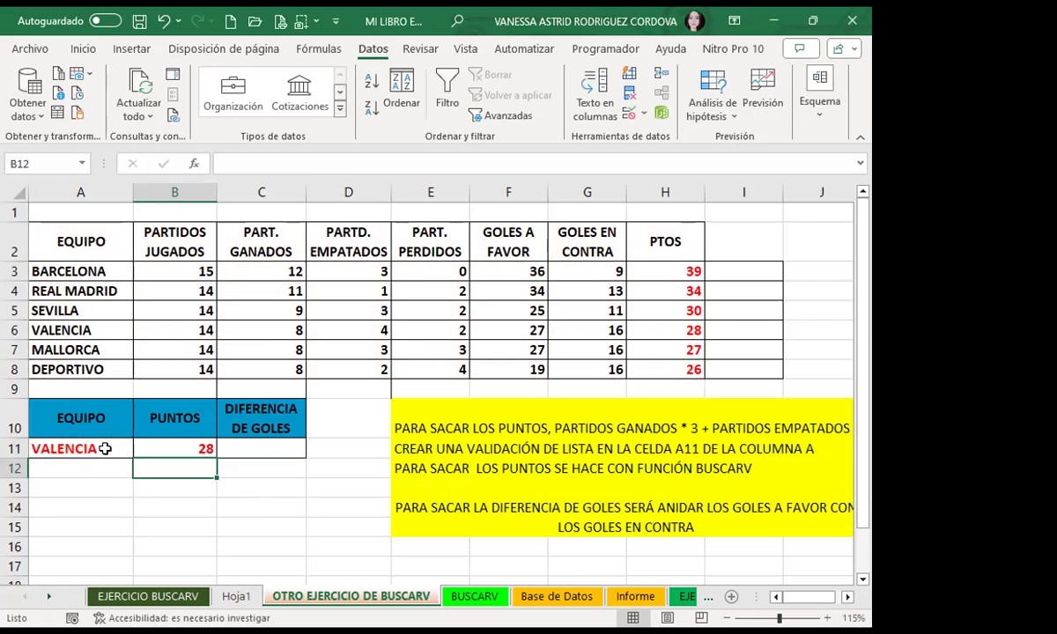
click(101, 445)
Pick DEPORTIVO, then REAL MADRID, from the A11 team dropdown
click(142, 450)
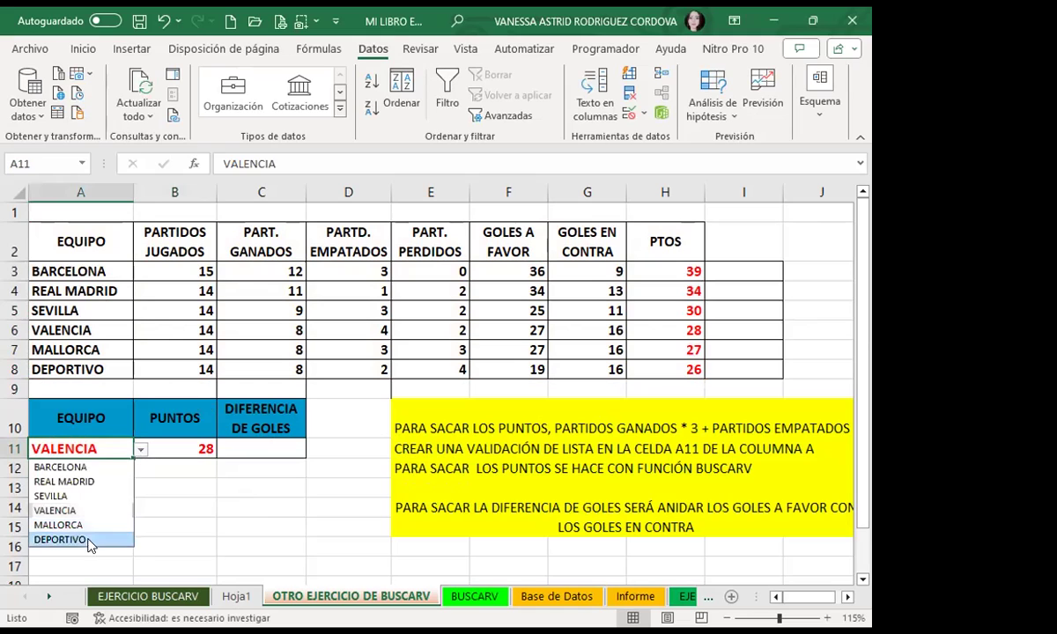
click(80, 540)
click(142, 451)
click(84, 476)
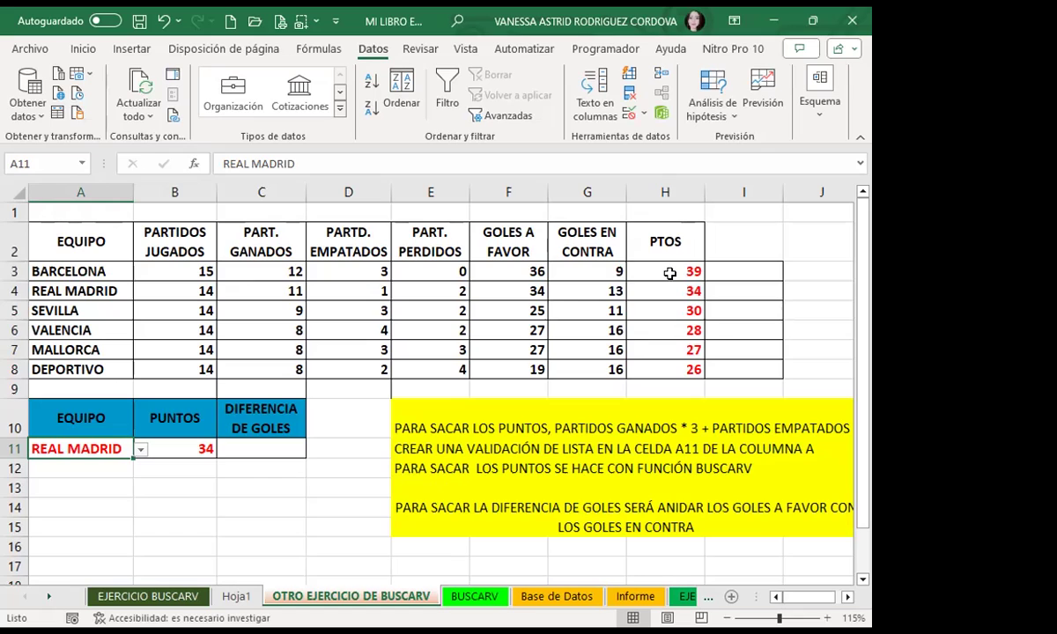
Compare the H3 points formula, the F3 goals value and the B11 BUSCARV formula
click(644, 269)
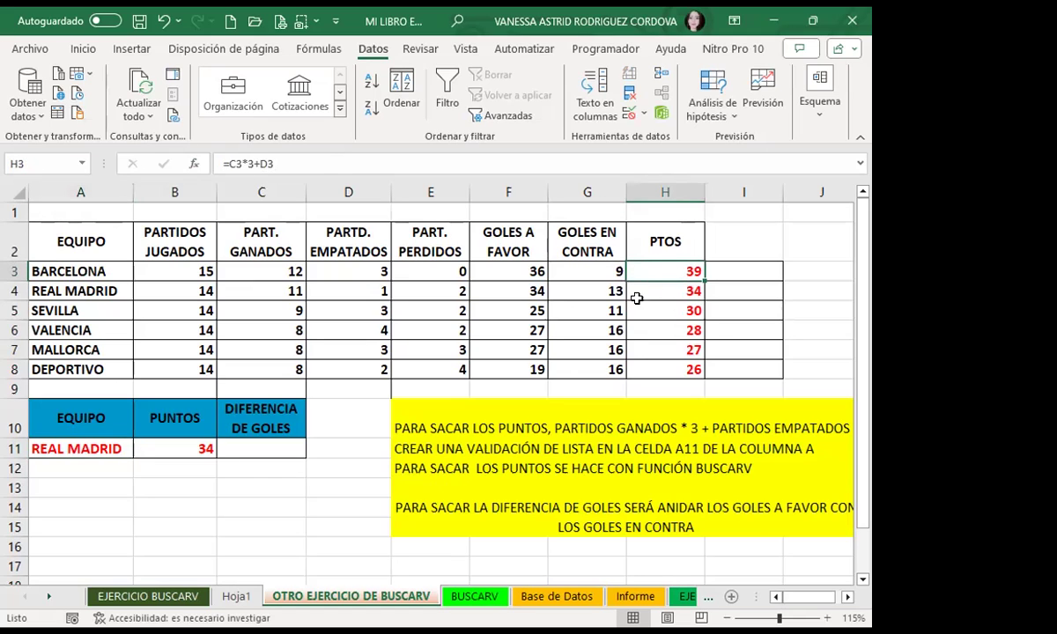
click(182, 450)
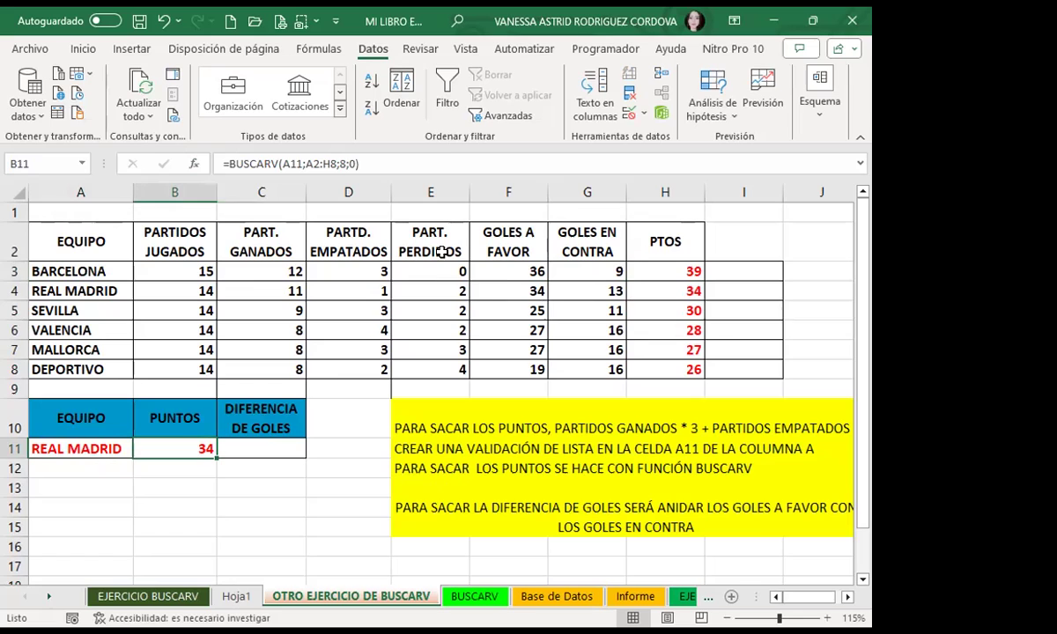
click(509, 277)
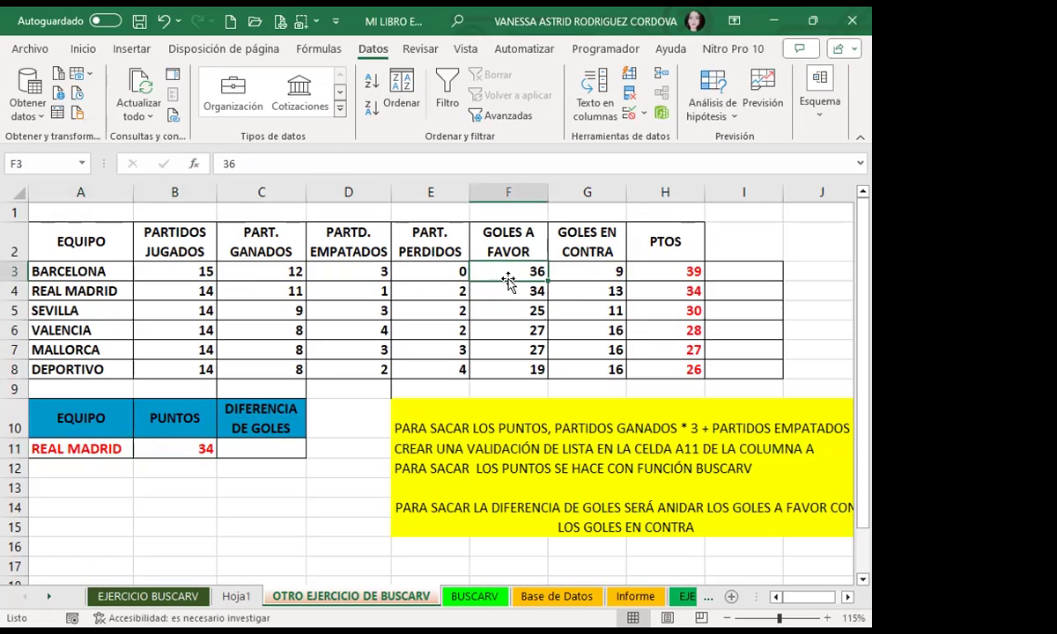
click(663, 272)
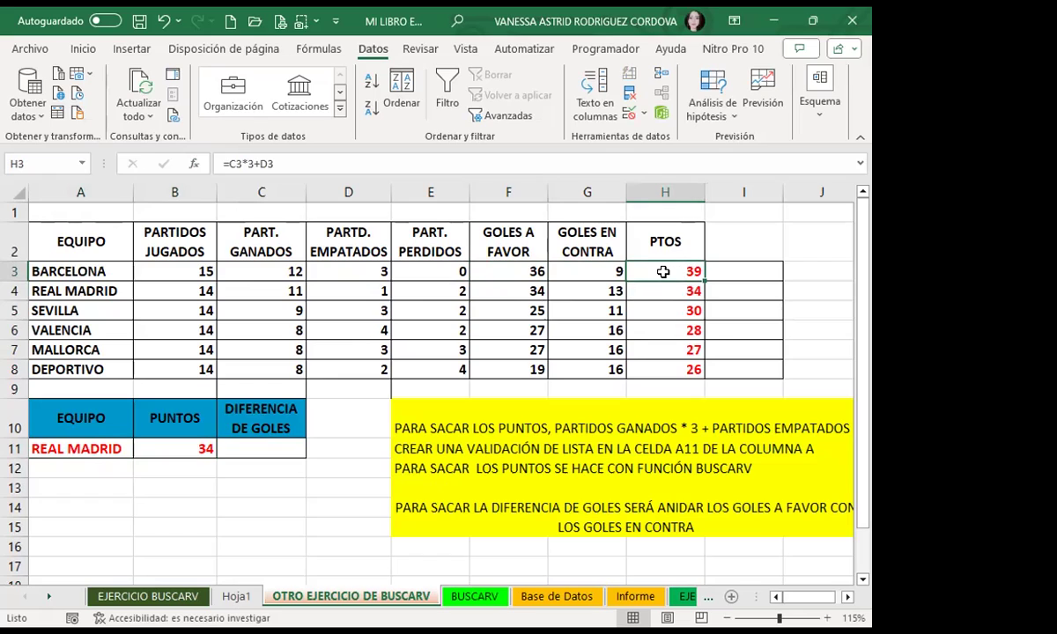
click(188, 451)
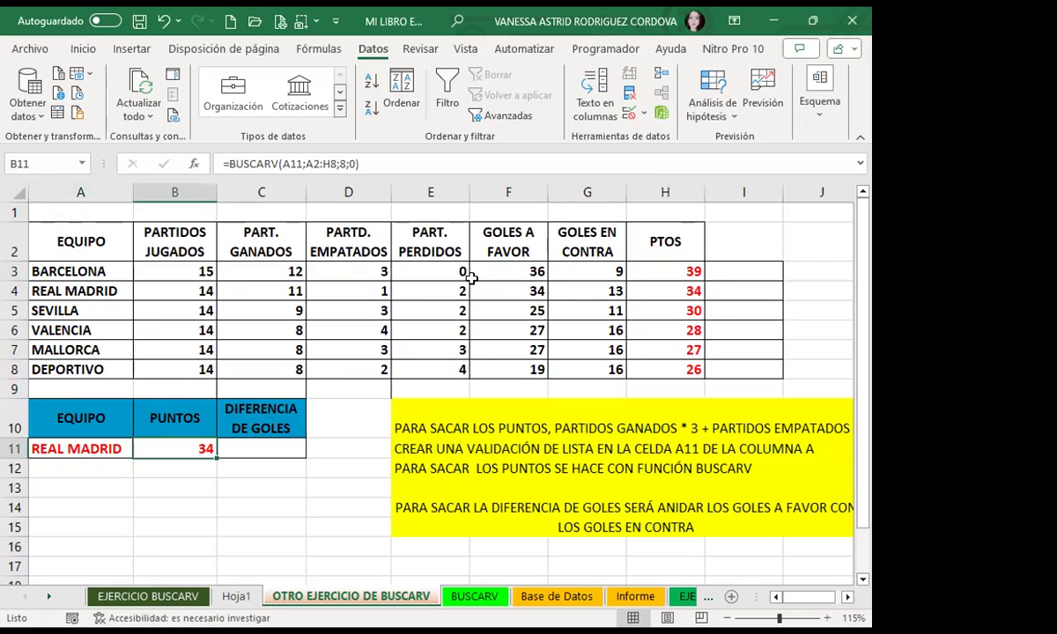
click(14, 290)
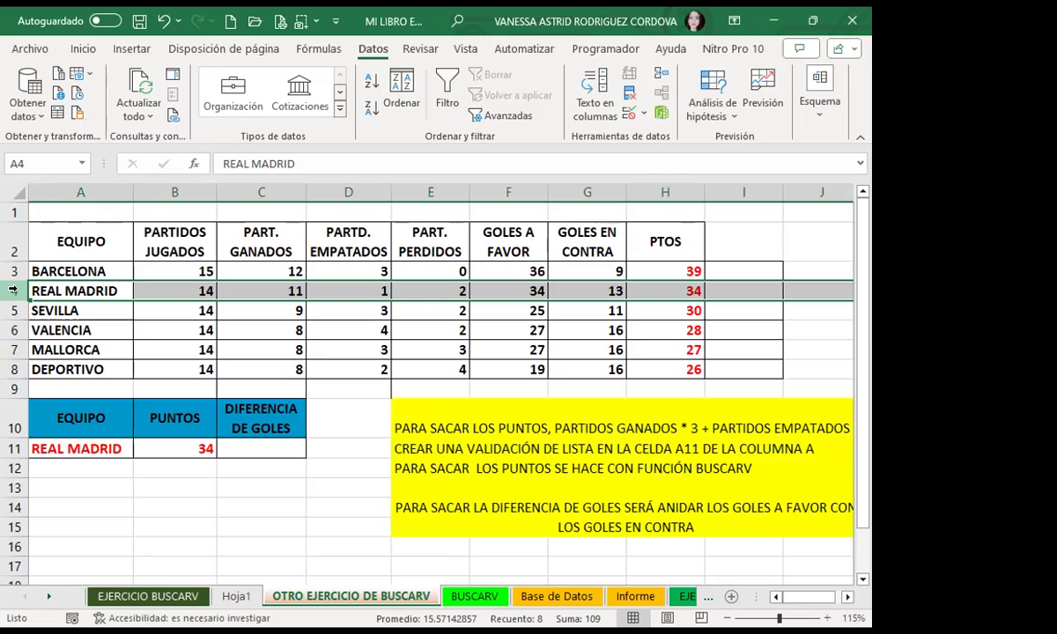
click(272, 448)
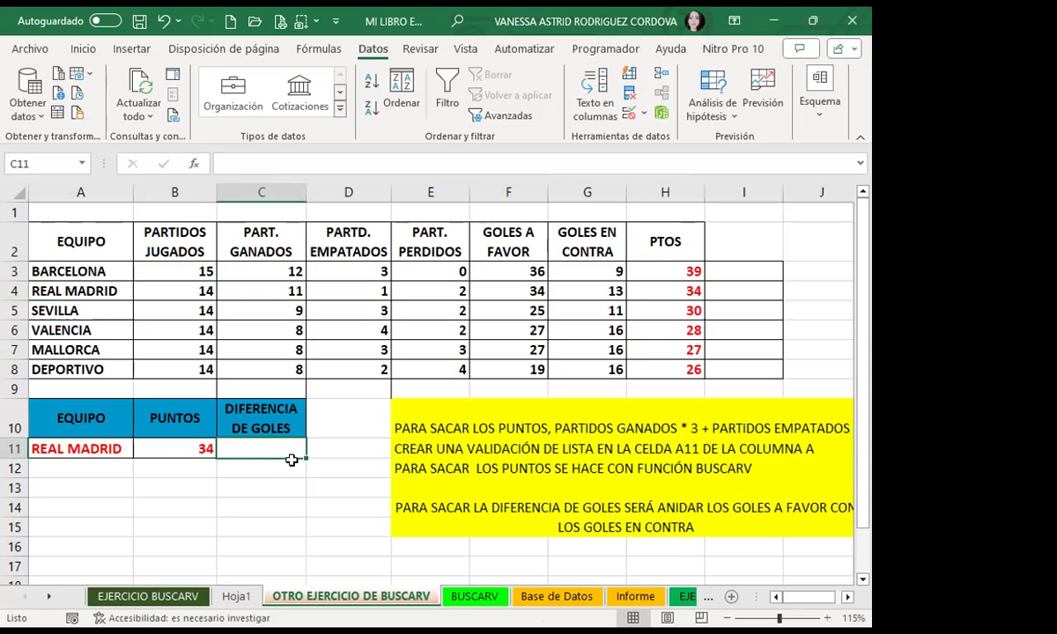
Begin C11's formula as =BUSCARV( using the autocomplete suggestion
text(=)
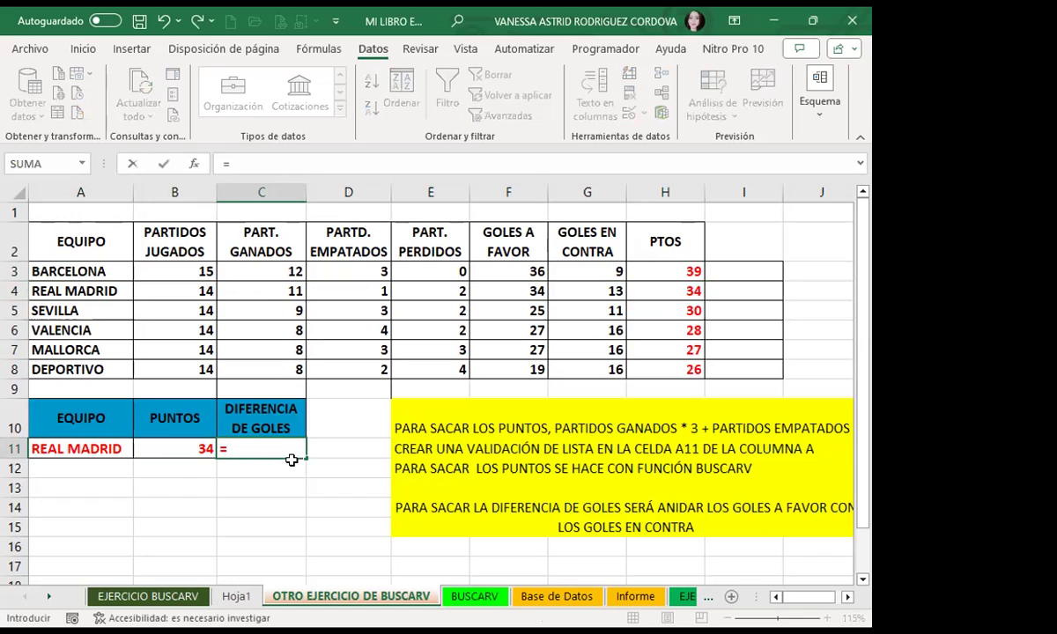
text(BUSC)
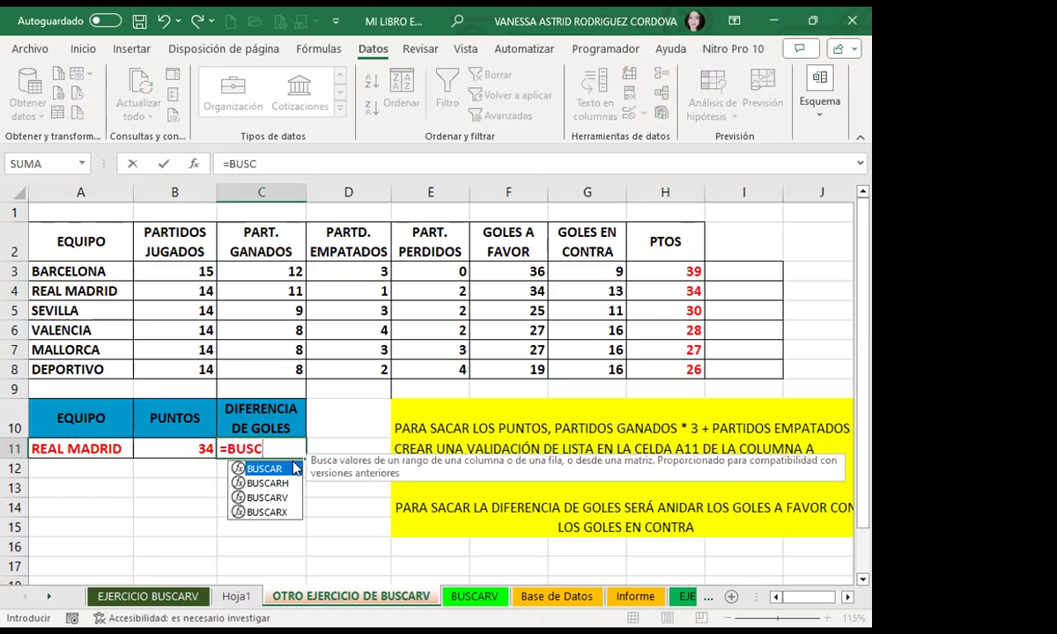
double_click(272, 499)
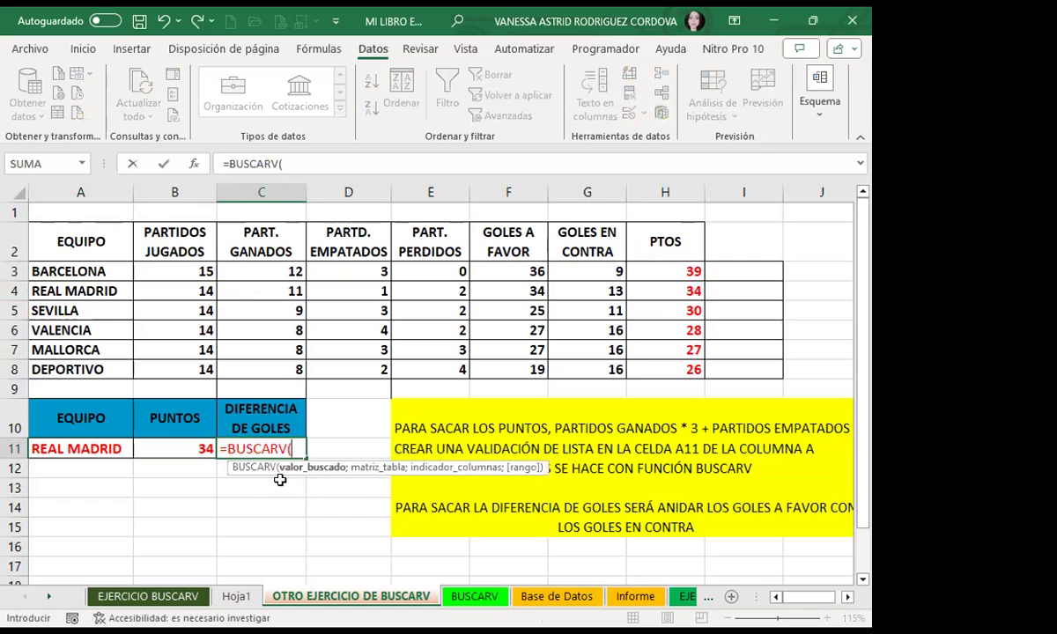
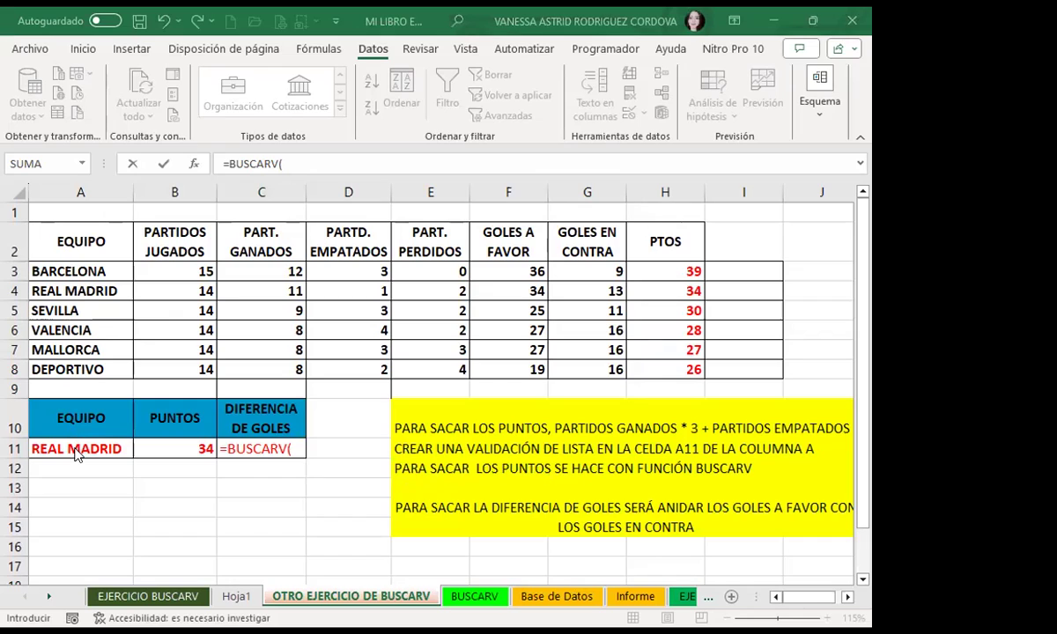
Start C11's goal-difference formula as BUSCARV(A11;A2:H8;6;0), looking up goals scored for A11's team
click(79, 449)
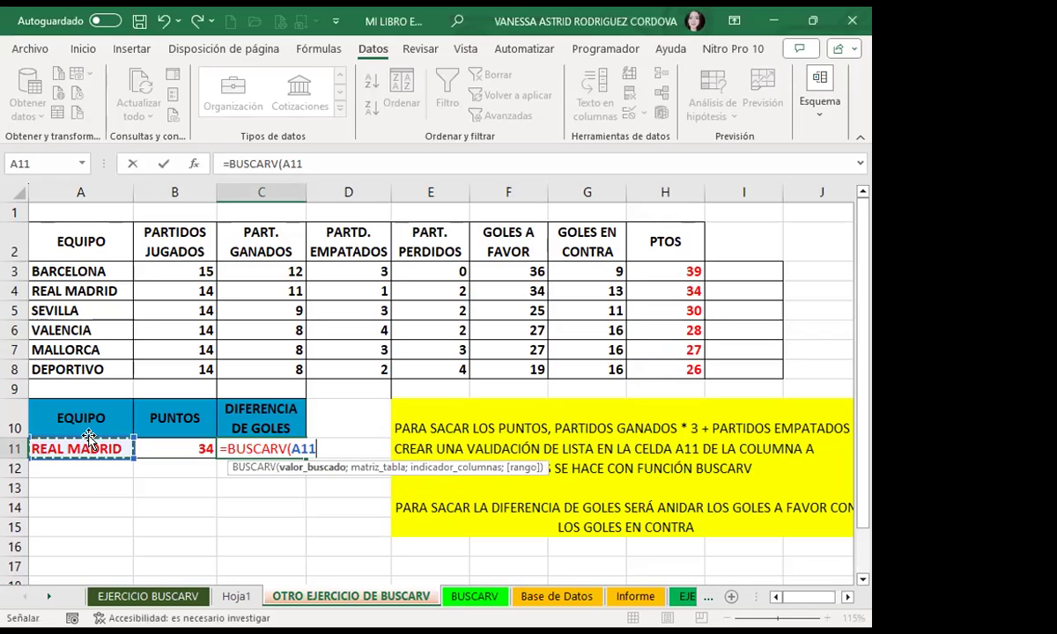
text(;)
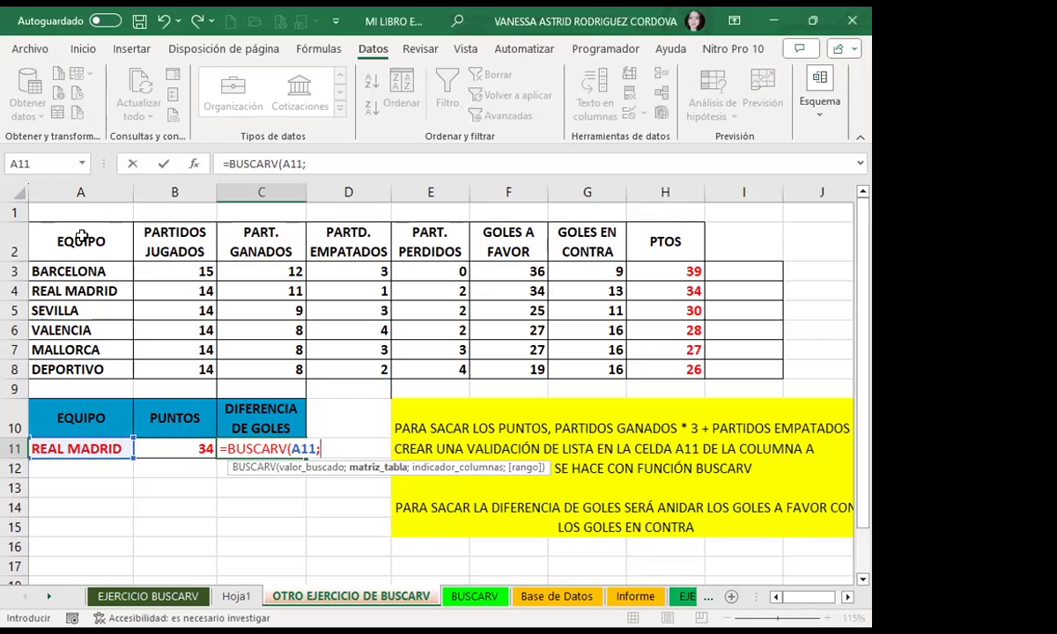
click(48, 228)
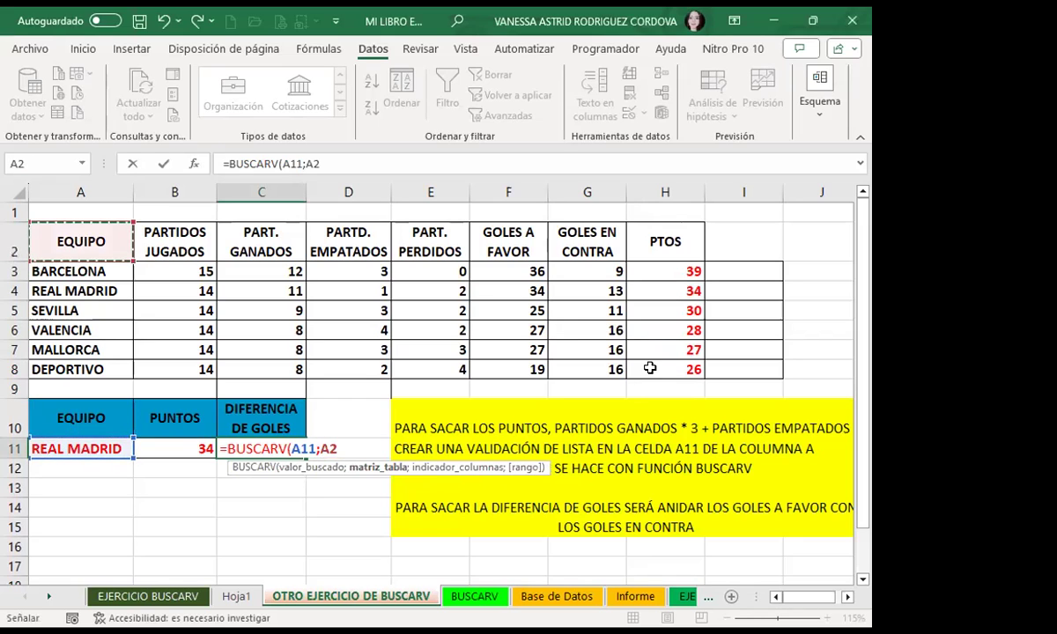
drag(650, 368, 649, 368)
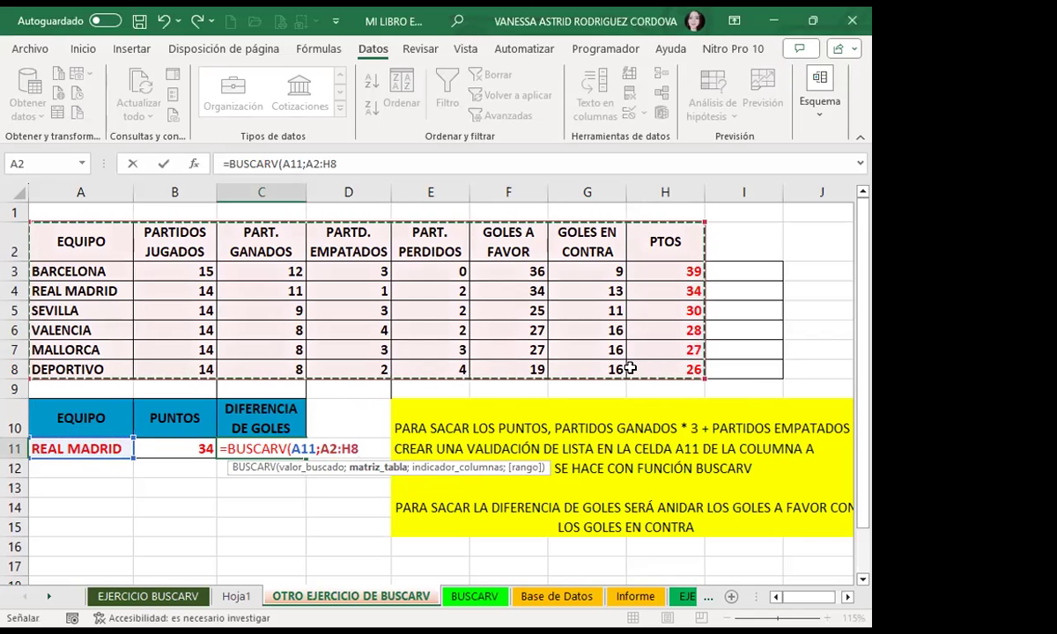
text(;)
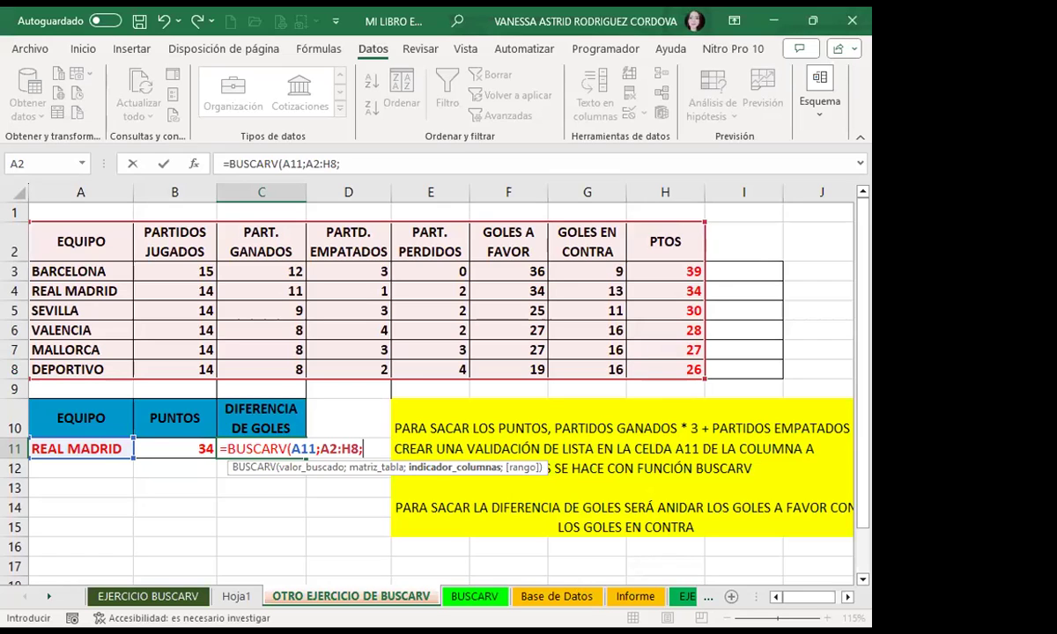
click(363, 448)
text(6)
text(;)
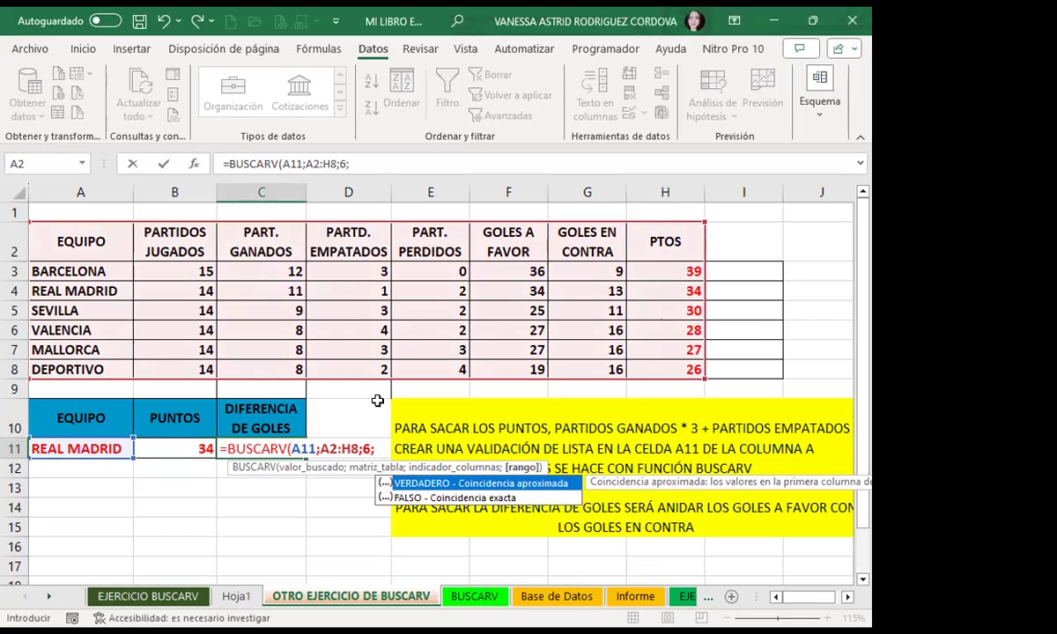
text(0)
text())
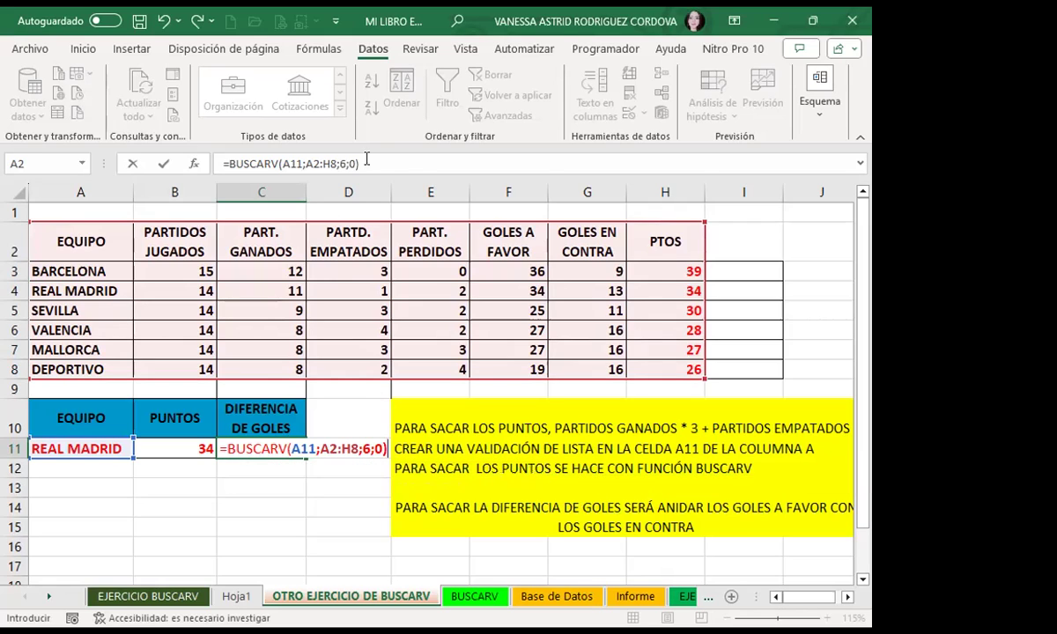
Subtract BUSCARV(A11;A2:H8;7;0) in C11's formula and commit it, giving Real Madrid 21
click(363, 161)
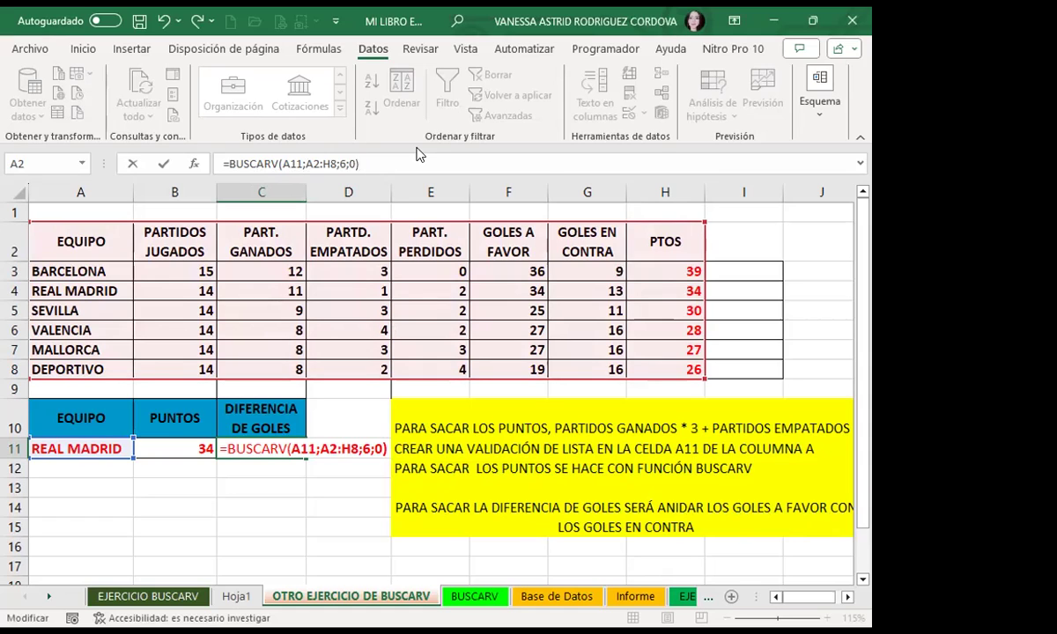
text(-)
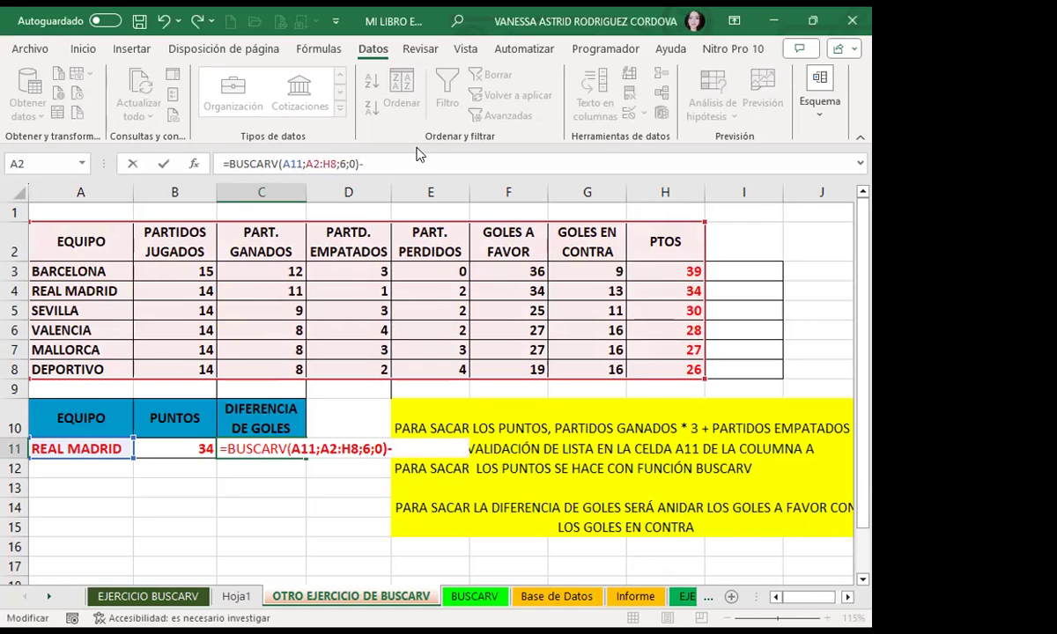
text(BUSC)
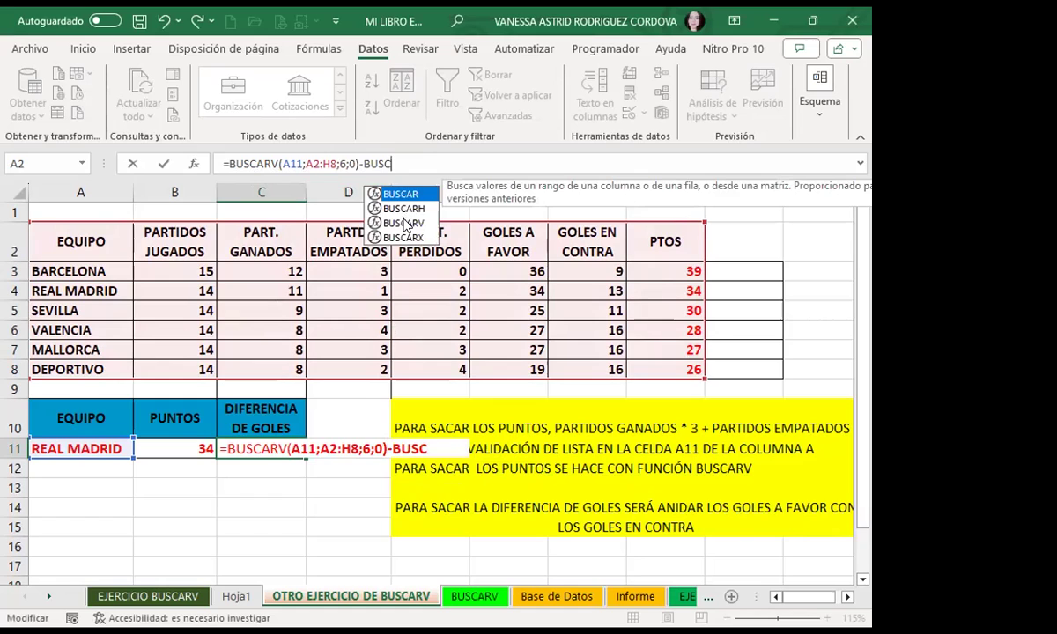
double_click(405, 224)
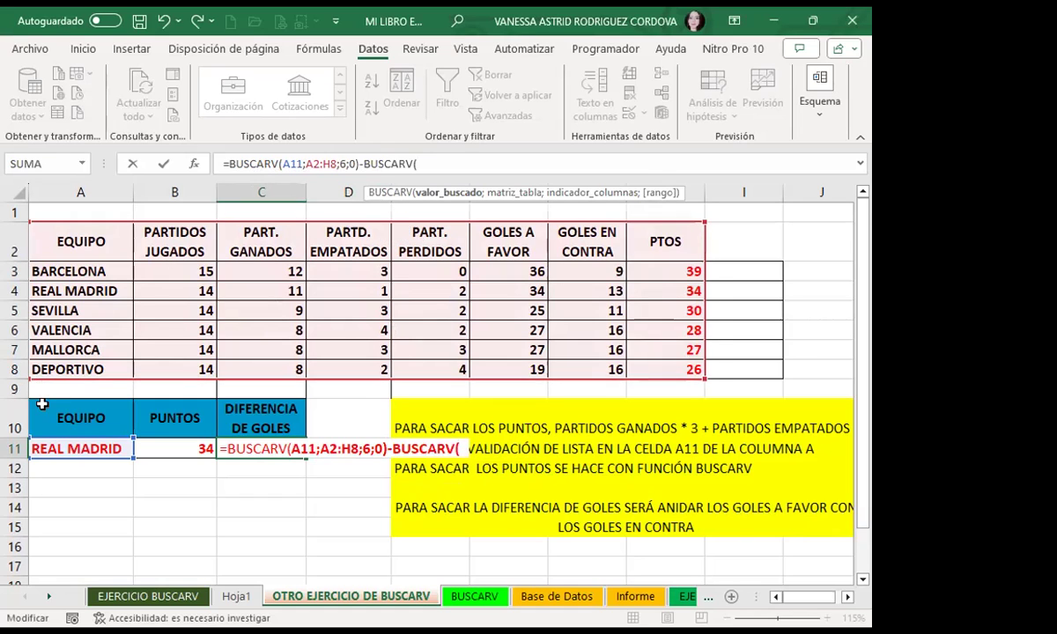
click(67, 449)
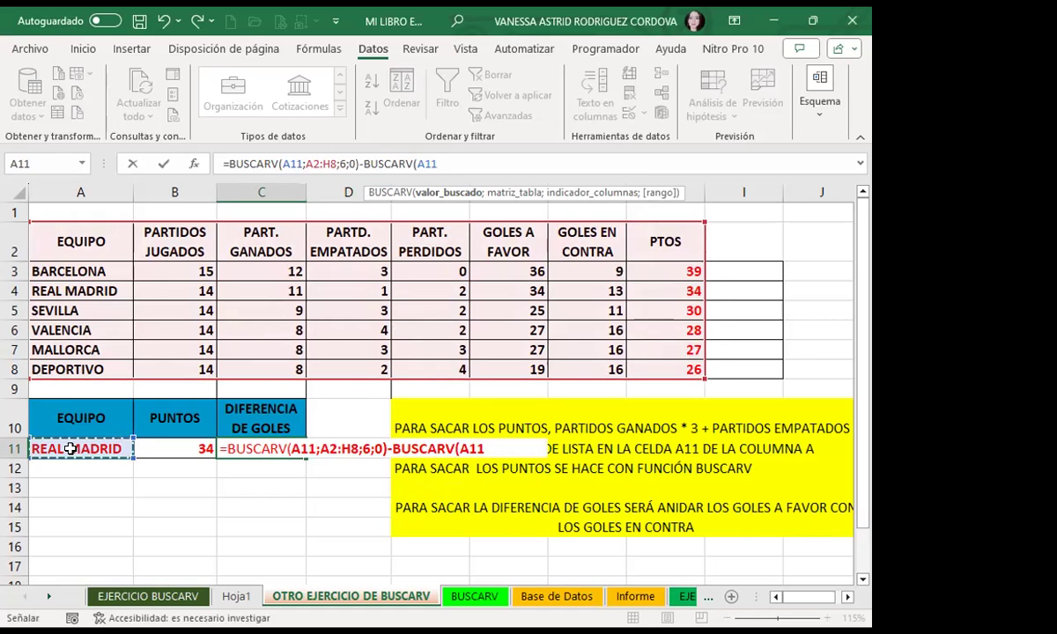
text(;)
mouse_move(79, 238)
mouse_down()
mouse_move(214, 249)
mouse_move(594, 335)
mouse_up()
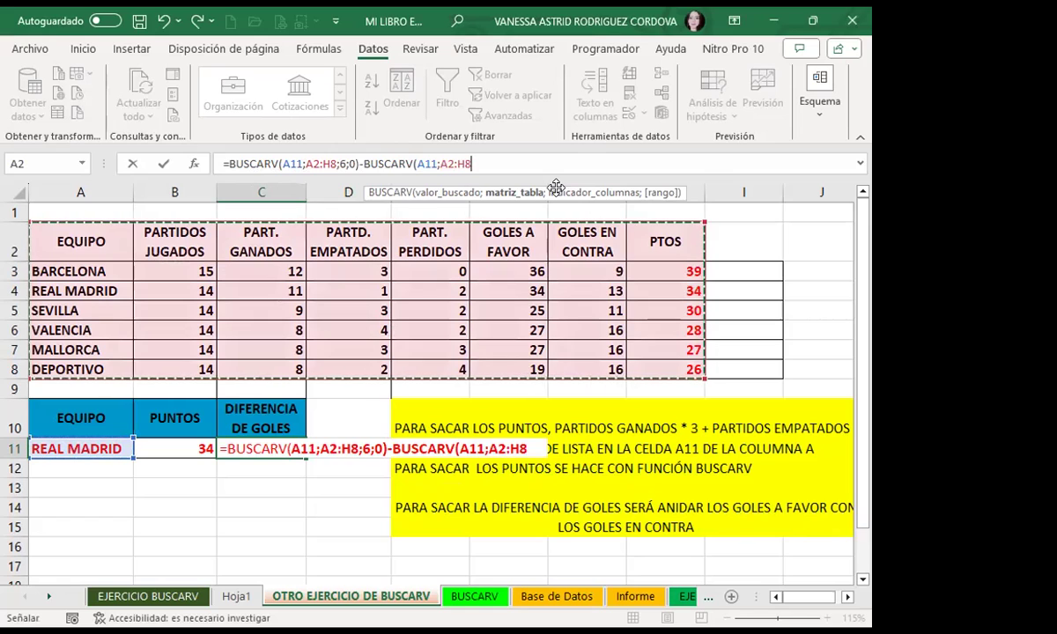
text(;)
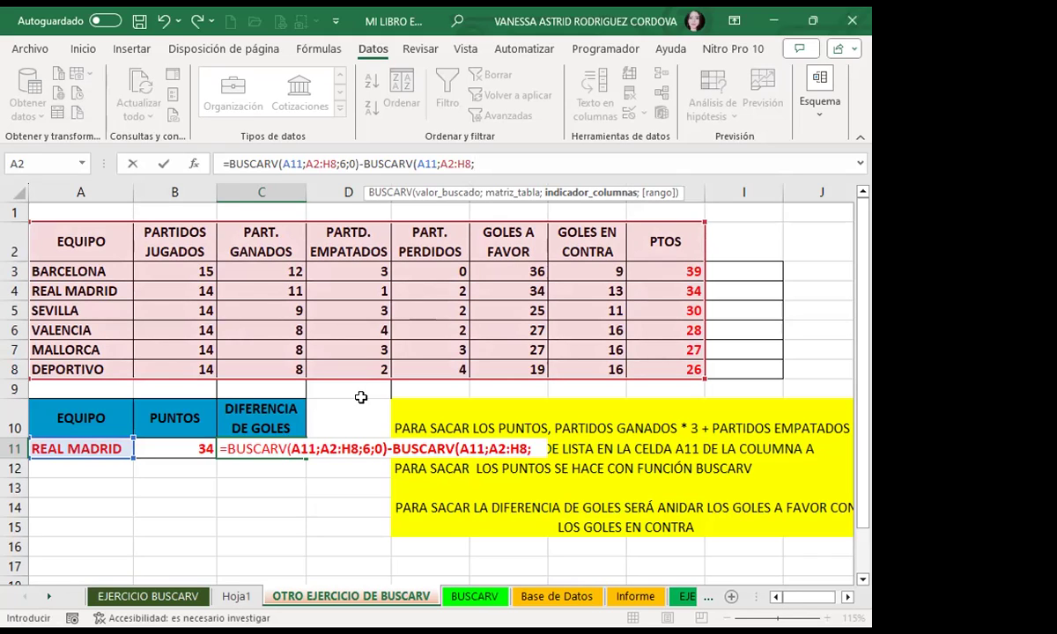
text(7)
text(;)
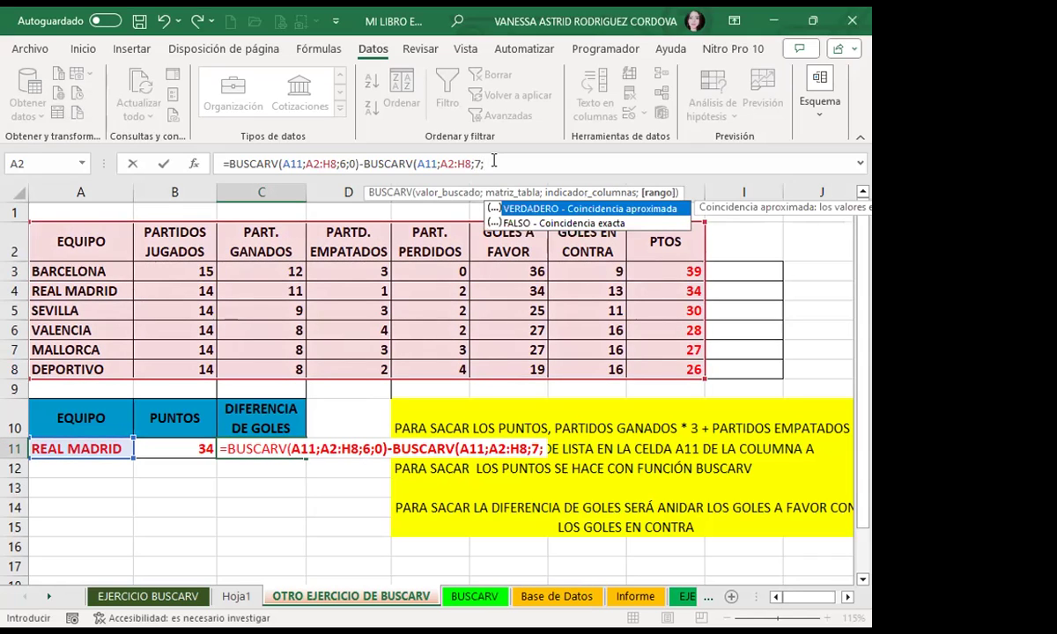
text(0)
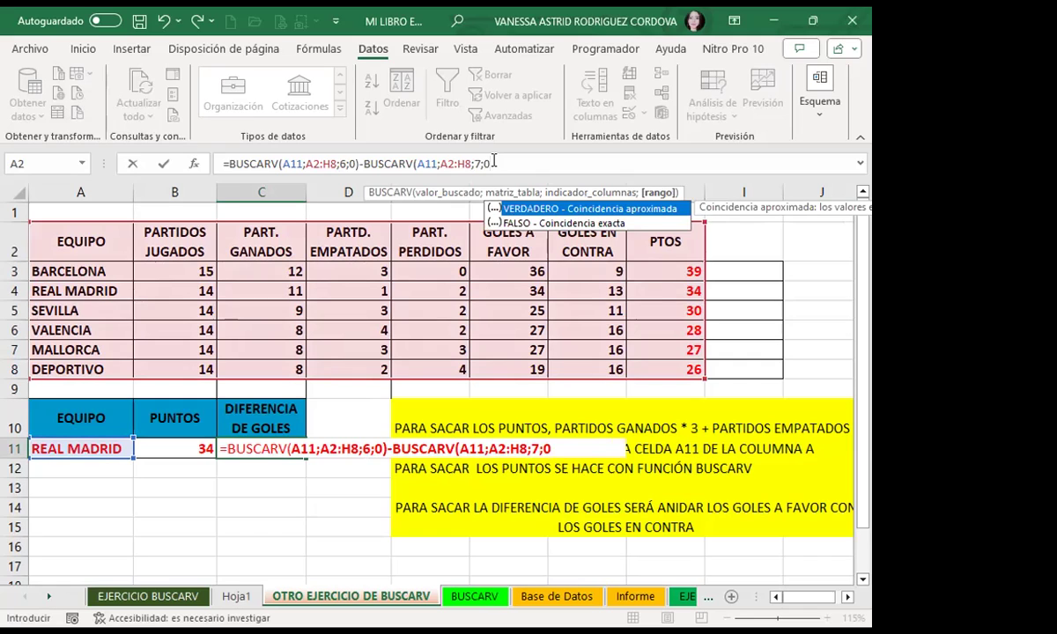
text())
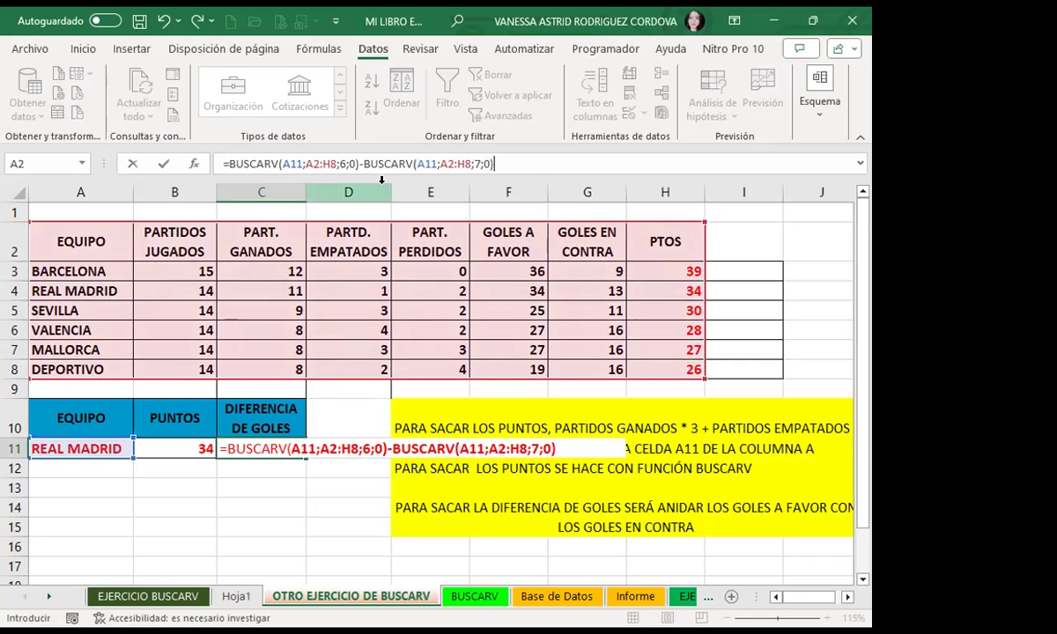
key(Return)
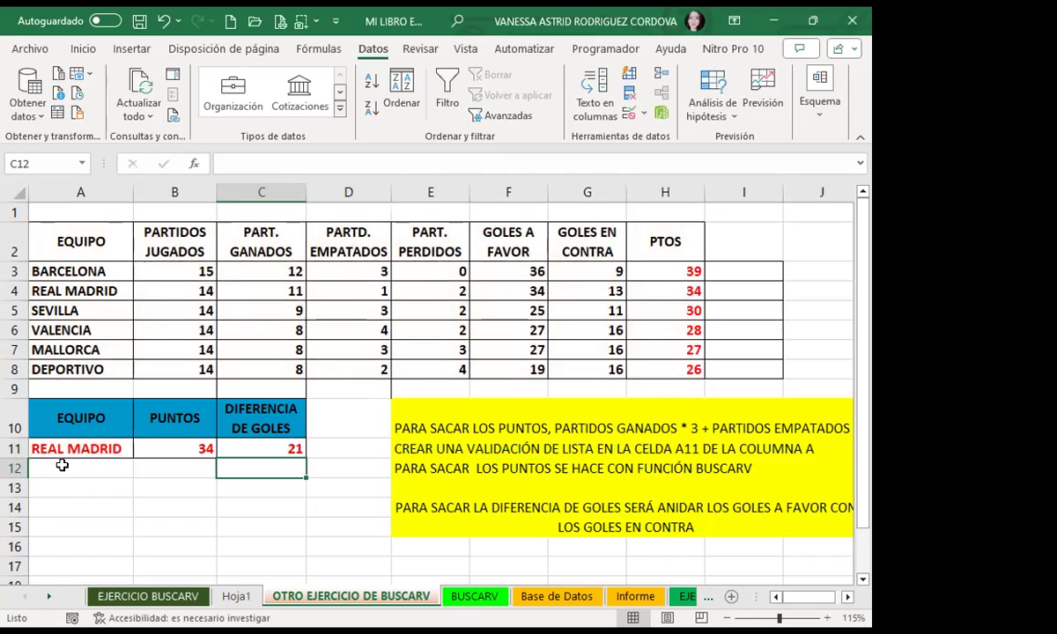
click(90, 447)
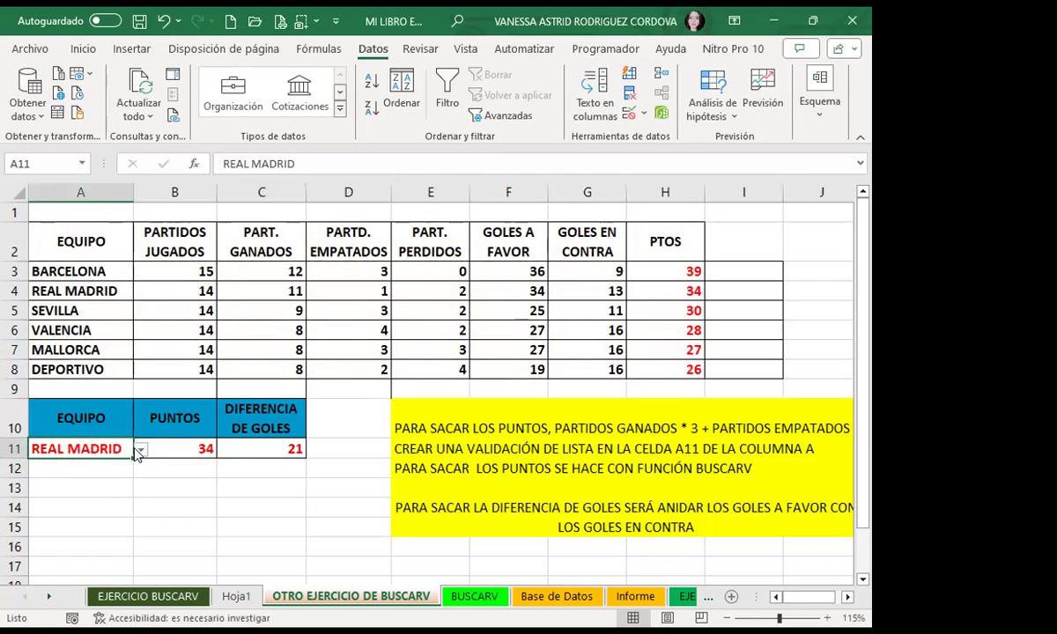
click(140, 450)
click(92, 510)
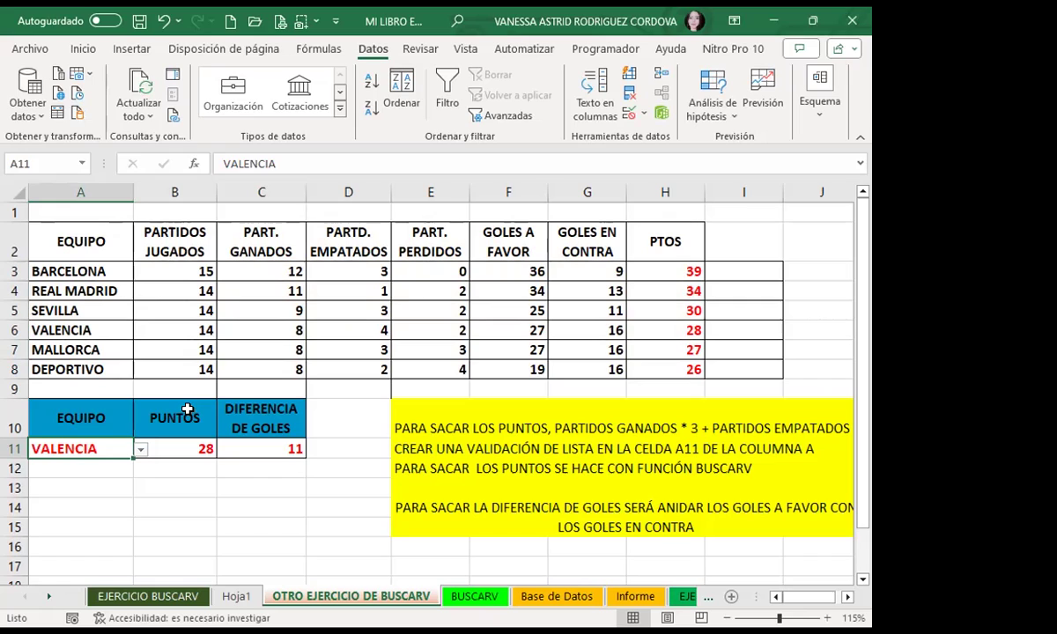
click(143, 452)
click(103, 495)
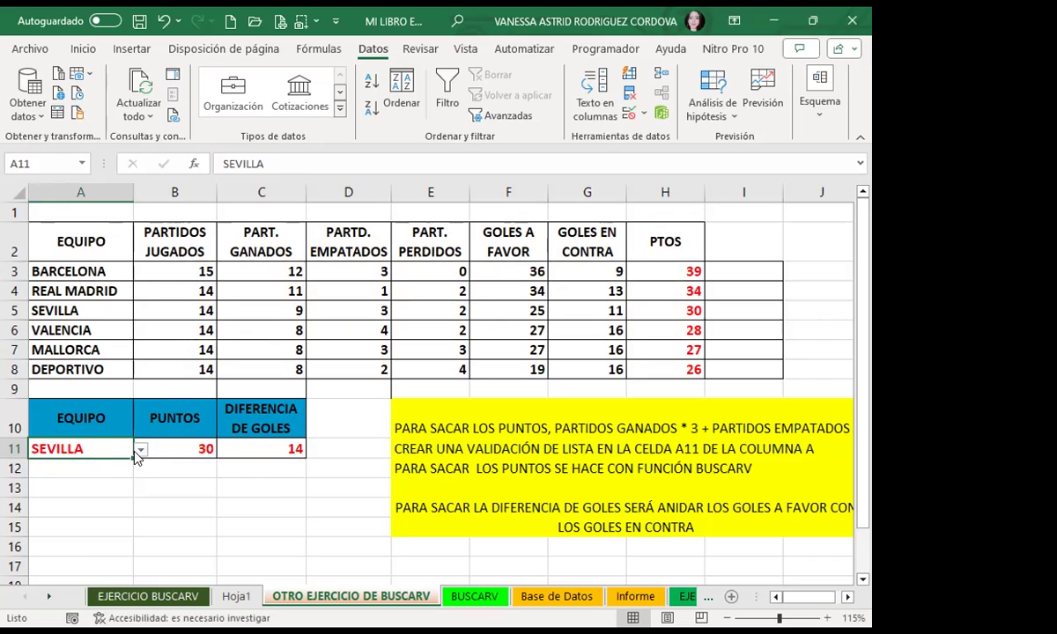
click(141, 451)
click(106, 481)
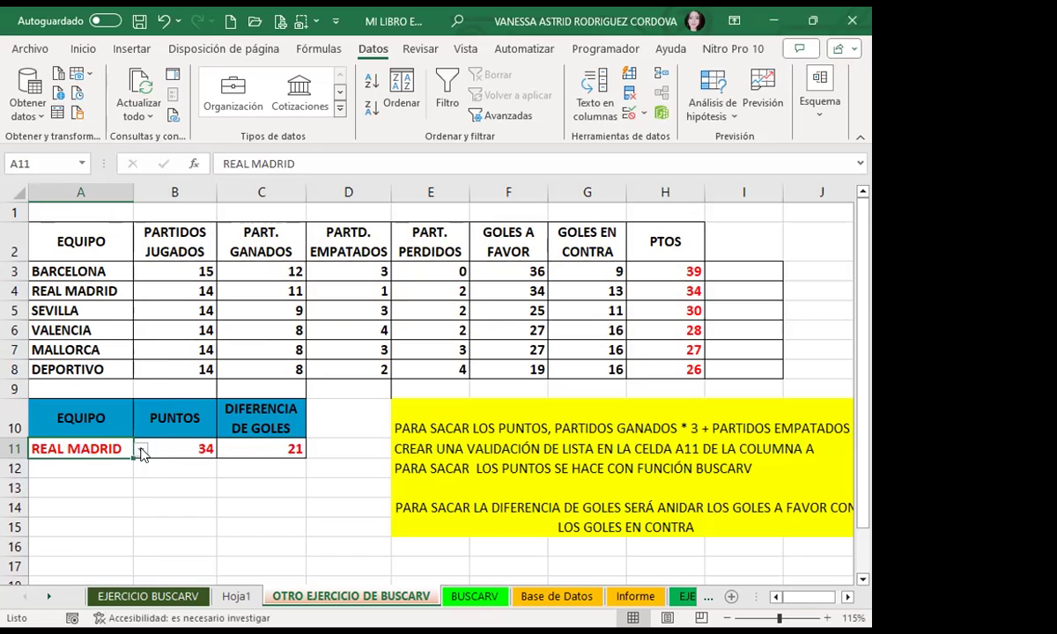
click(143, 453)
click(116, 465)
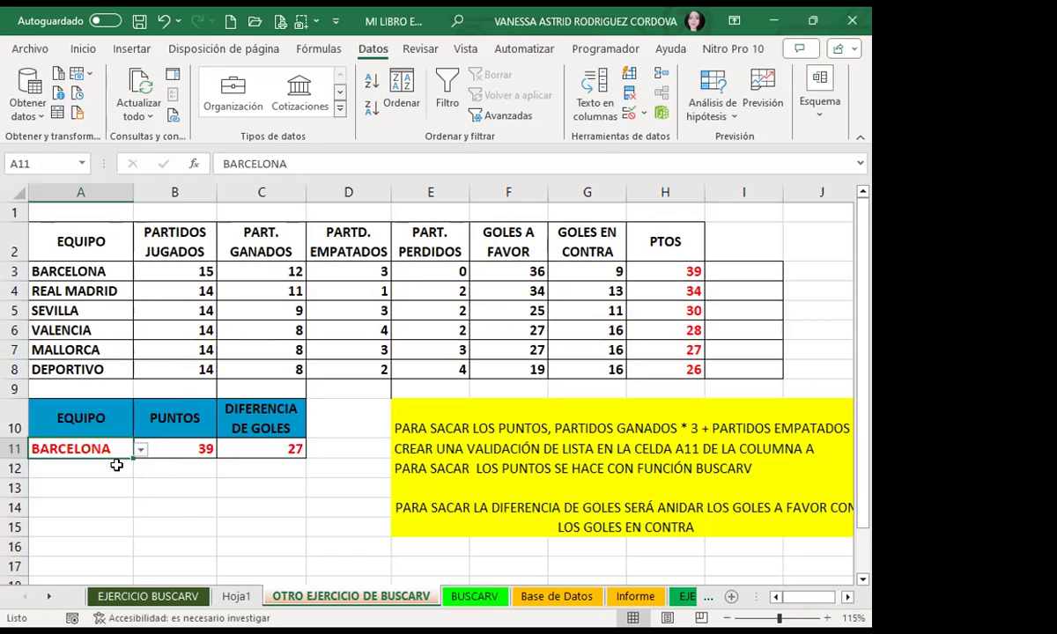
click(141, 451)
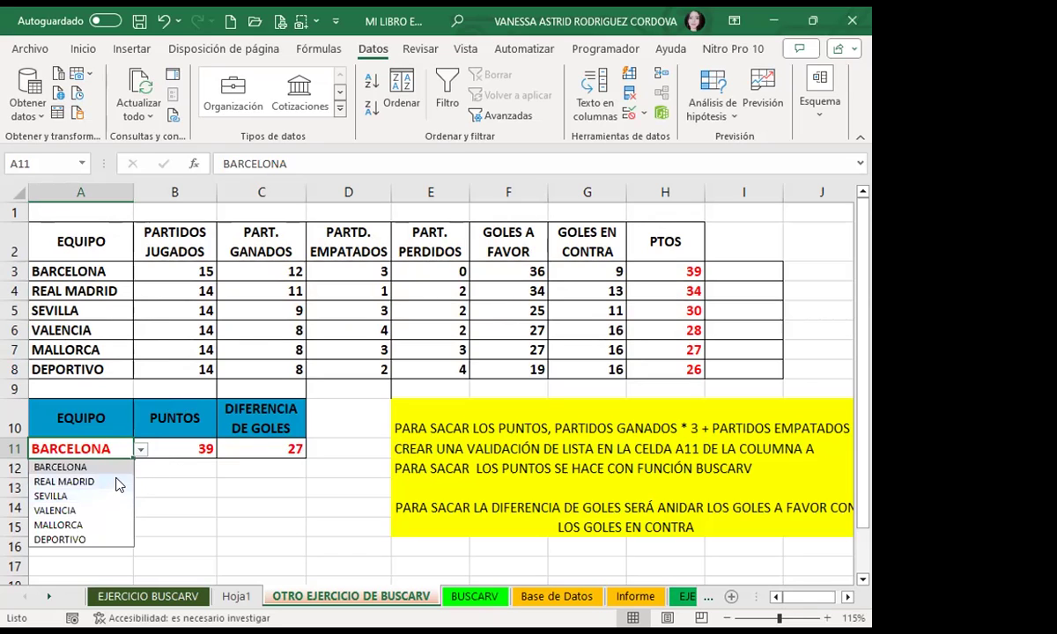
click(116, 476)
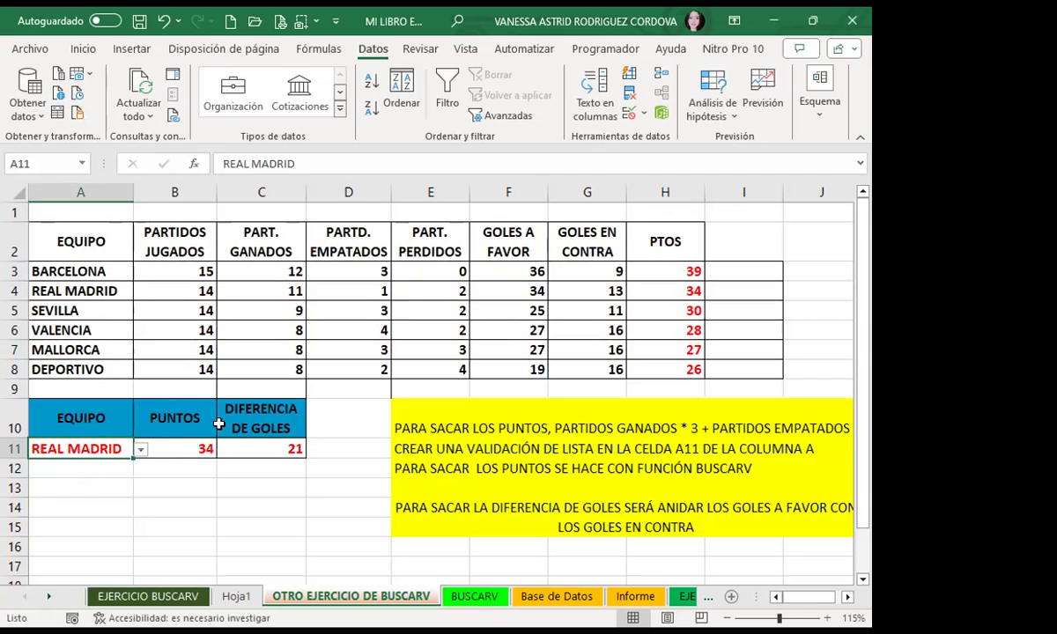
drag(52, 223, 636, 354)
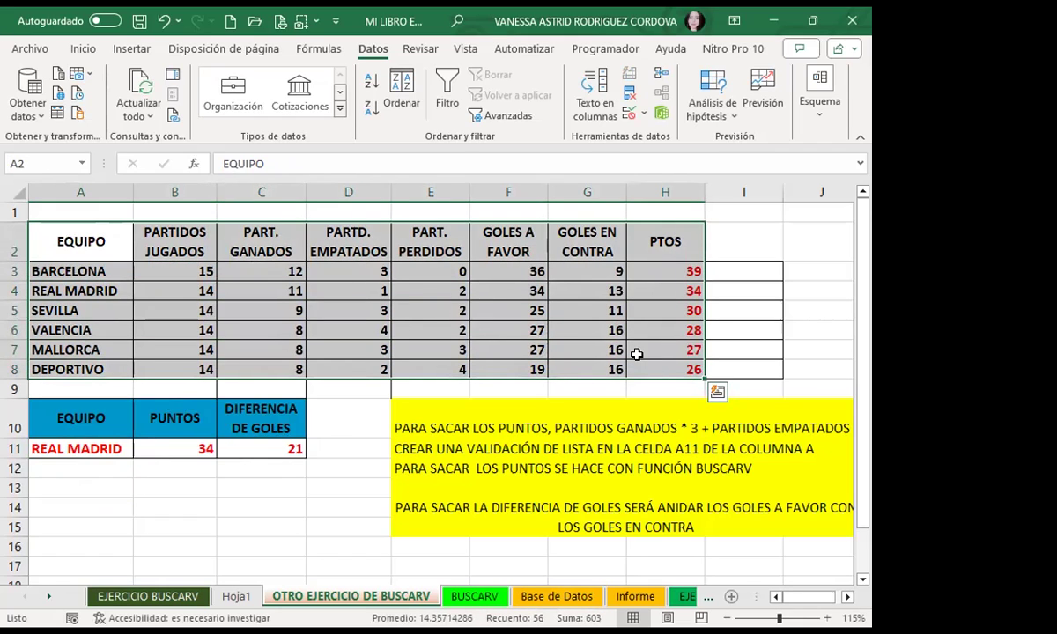
click(278, 447)
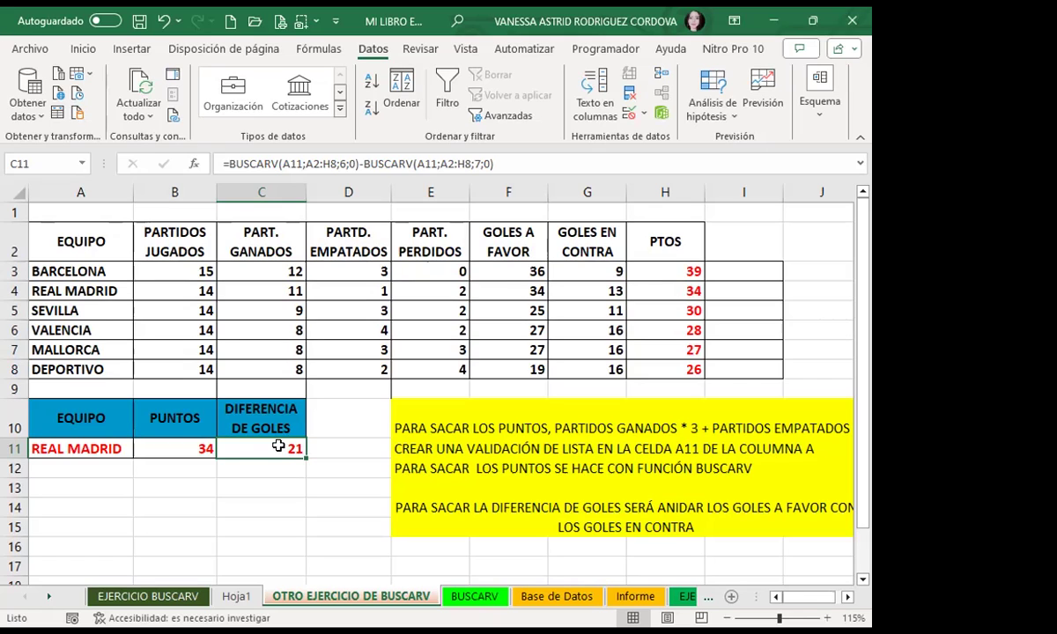
Switch A11's team to SEVILLA, then VALENCIA, showing 28 points and goal difference 11
click(199, 451)
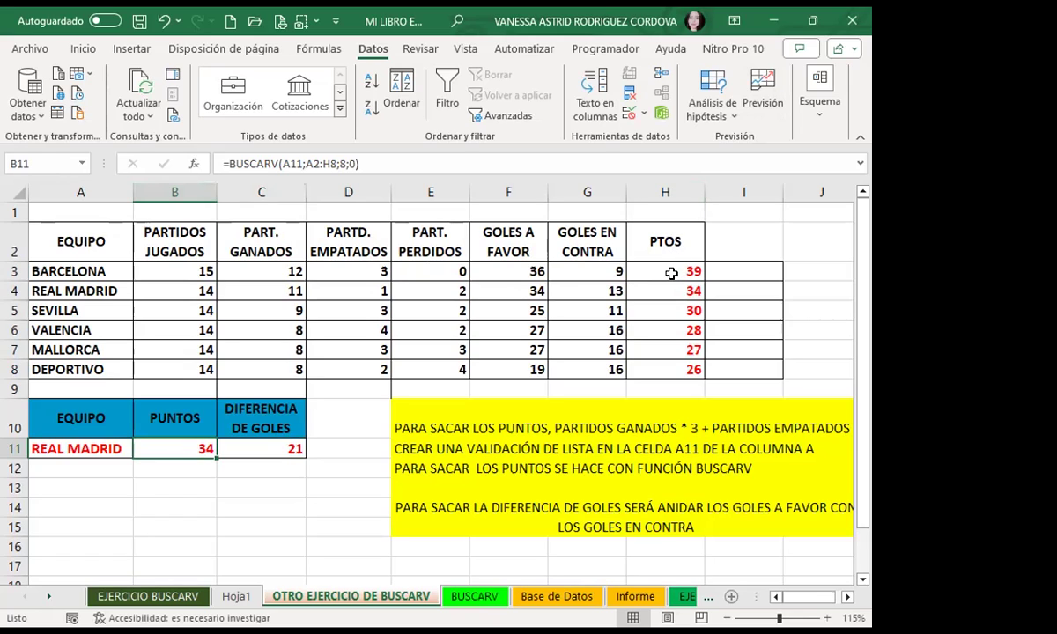
click(99, 445)
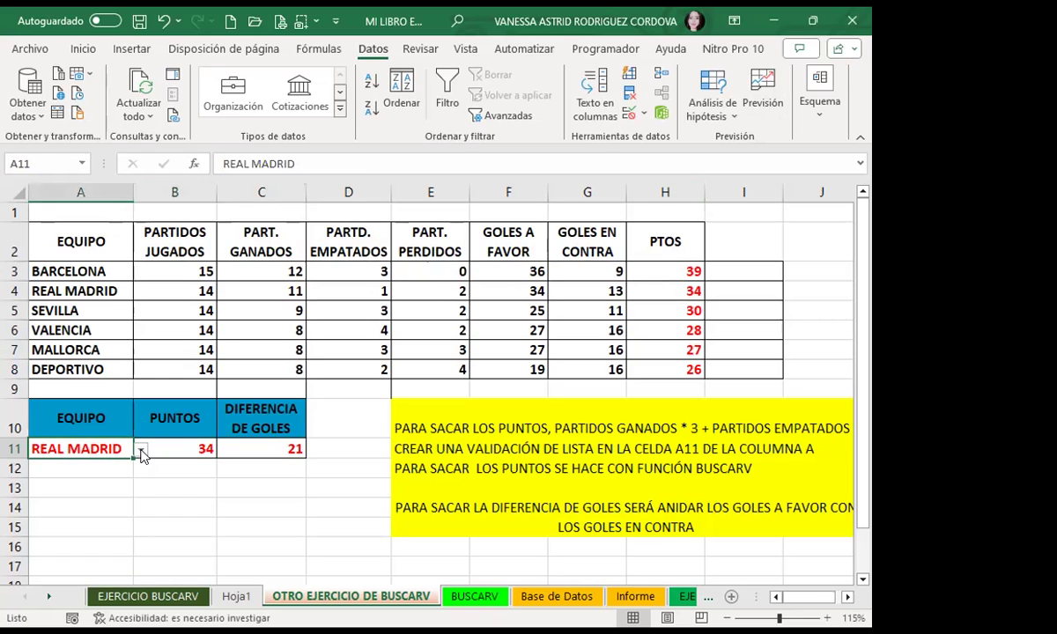
click(141, 450)
click(94, 485)
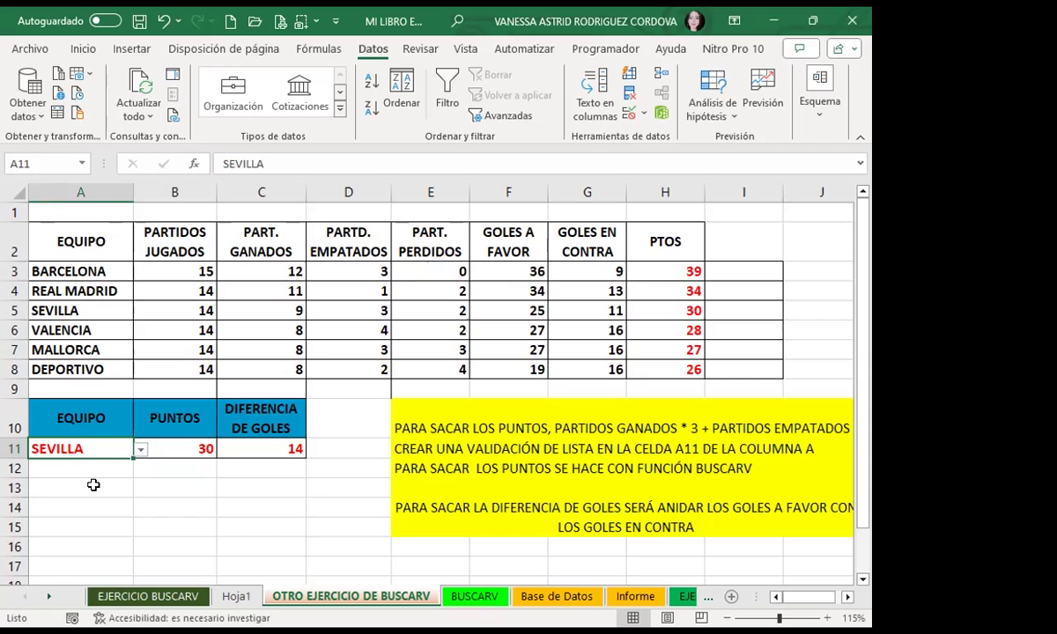
click(141, 451)
click(90, 506)
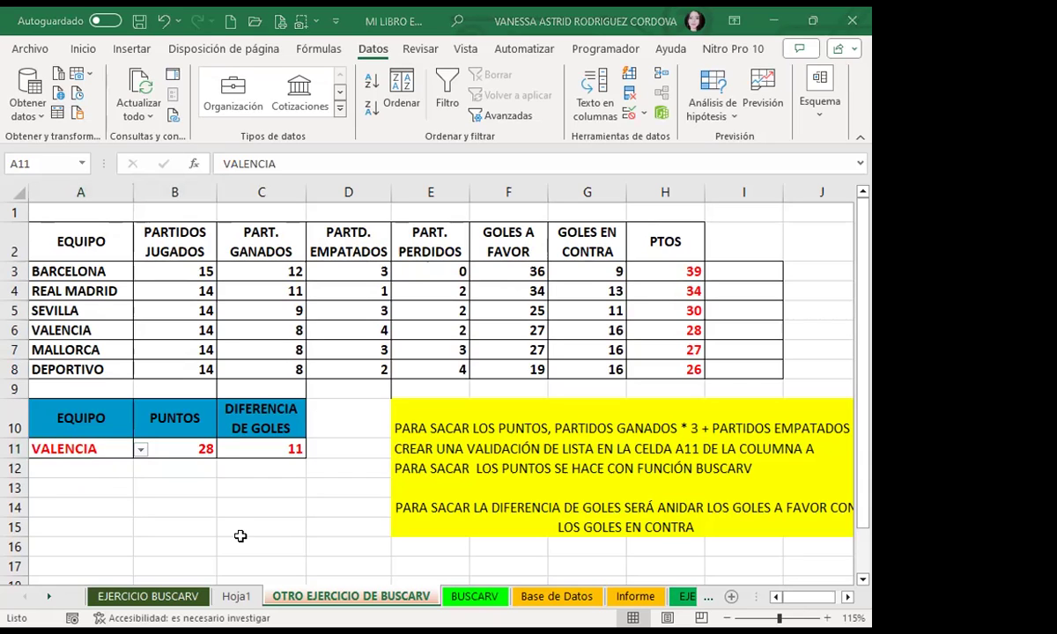
click(61, 445)
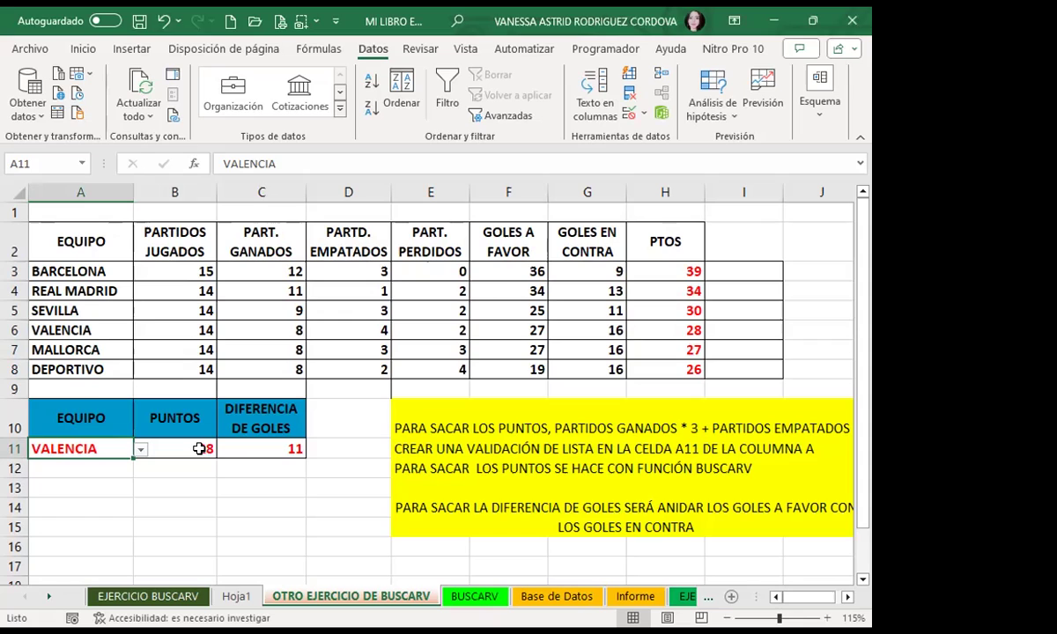
click(203, 446)
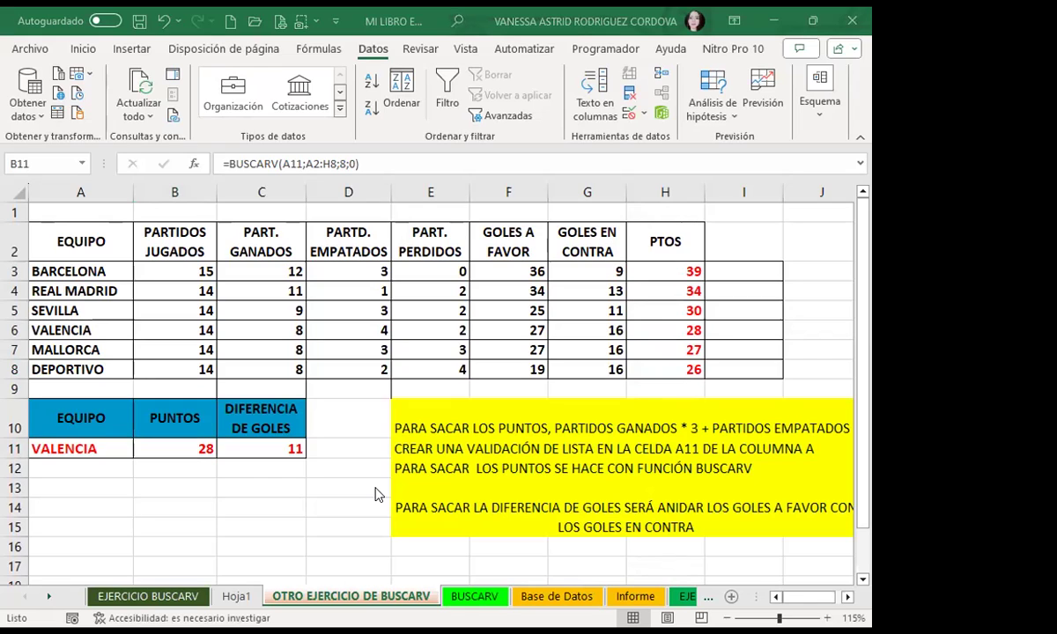
click(320, 450)
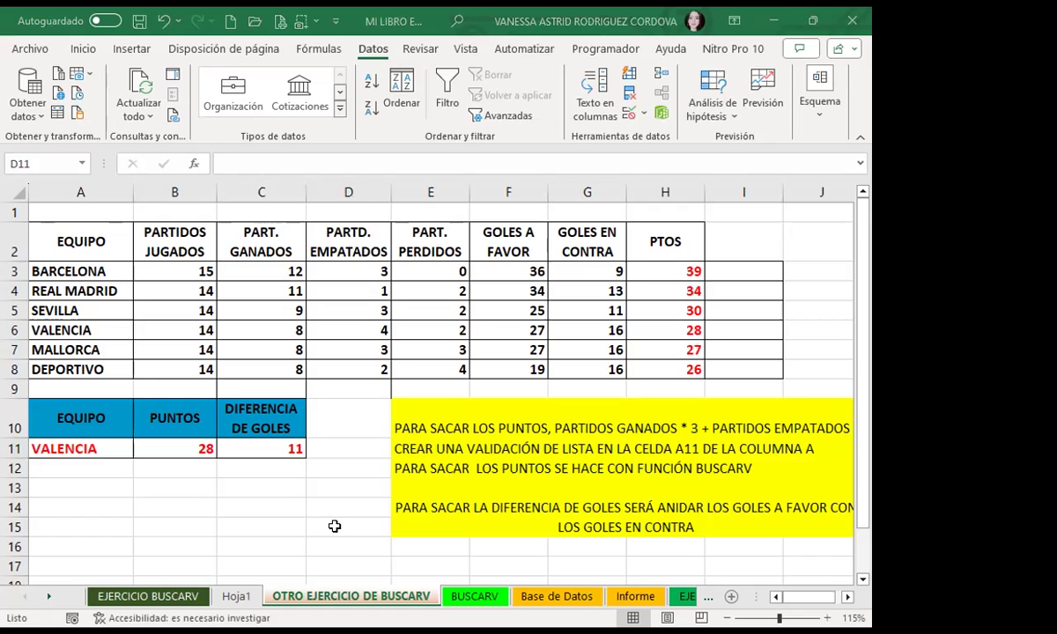
On the BUSCARV sheet, pick AZUL instead of GRIS from C13's colour list
click(476, 597)
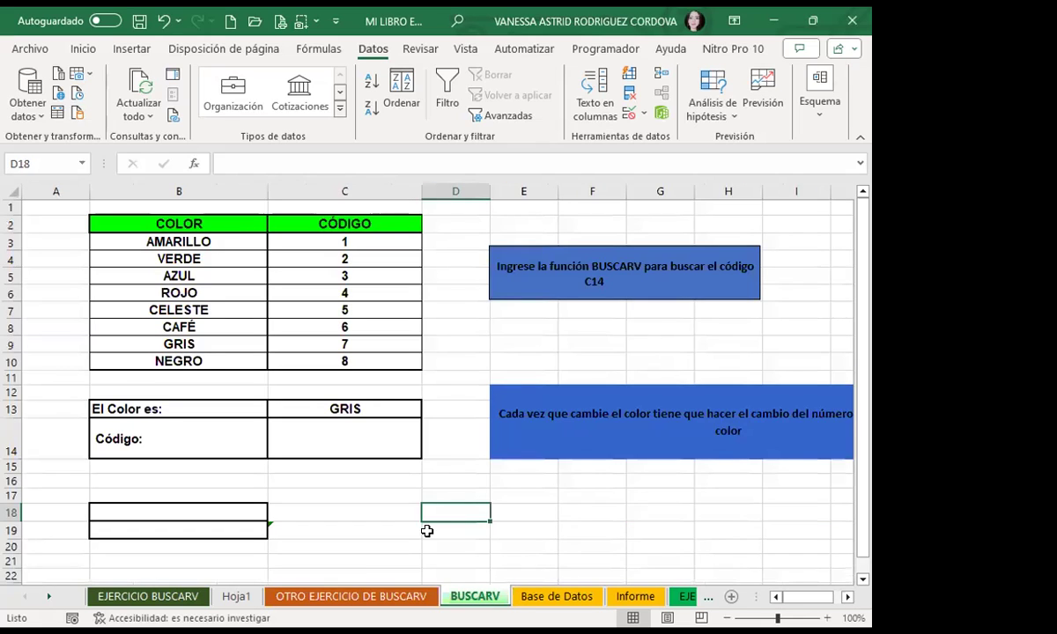
click(348, 430)
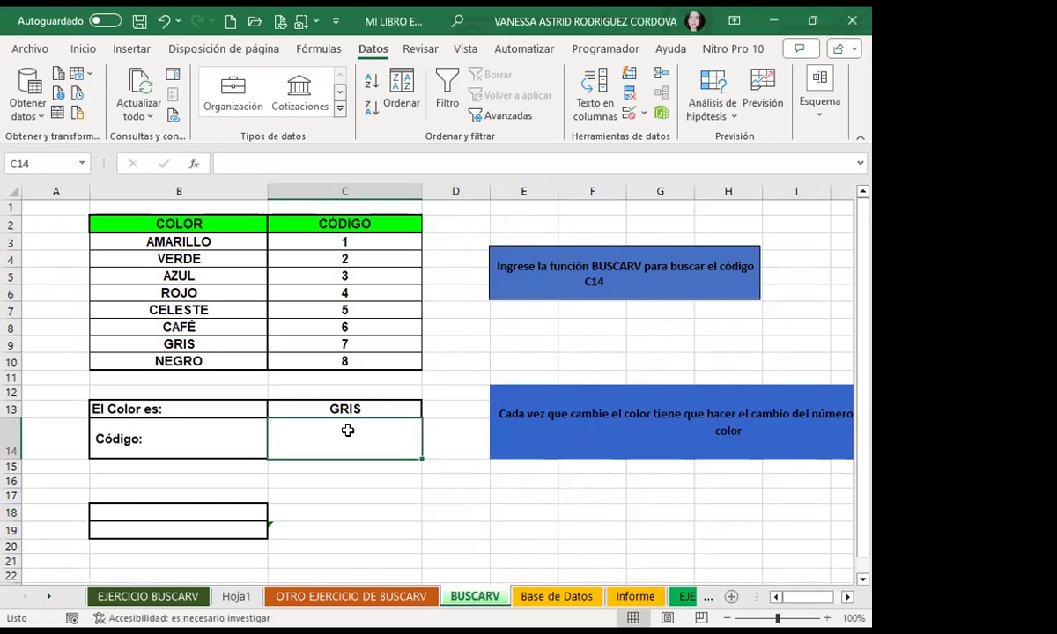
drag(357, 397, 363, 404)
click(366, 405)
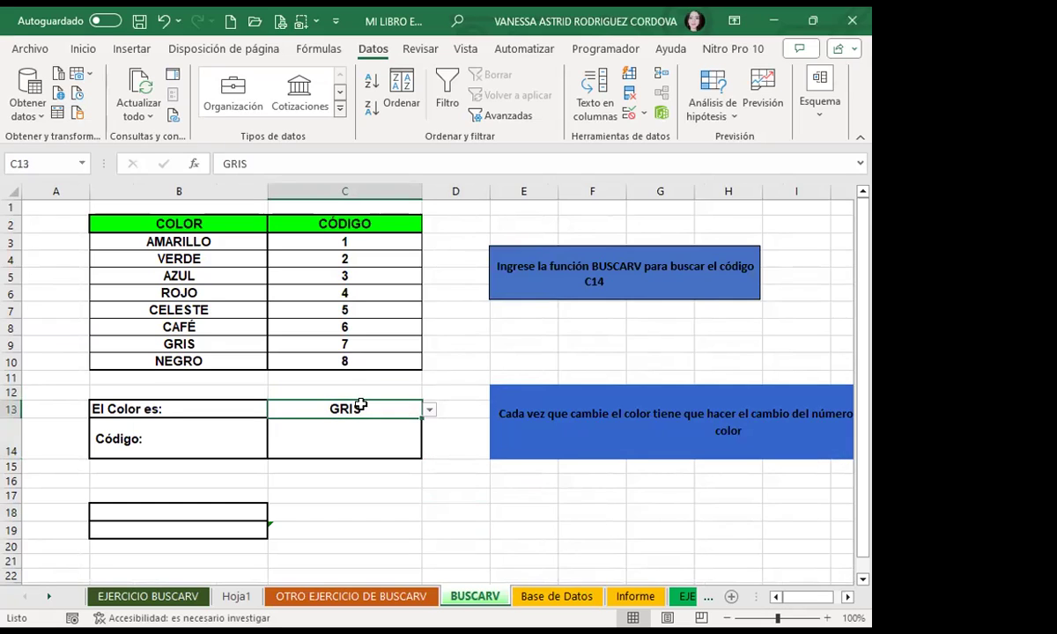
click(429, 412)
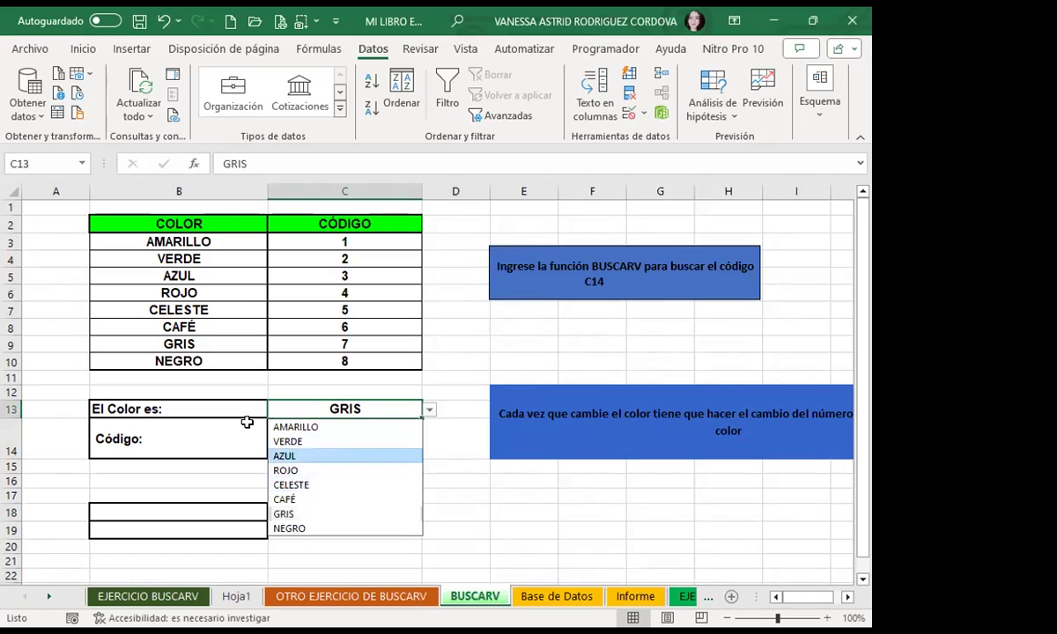
key(Return)
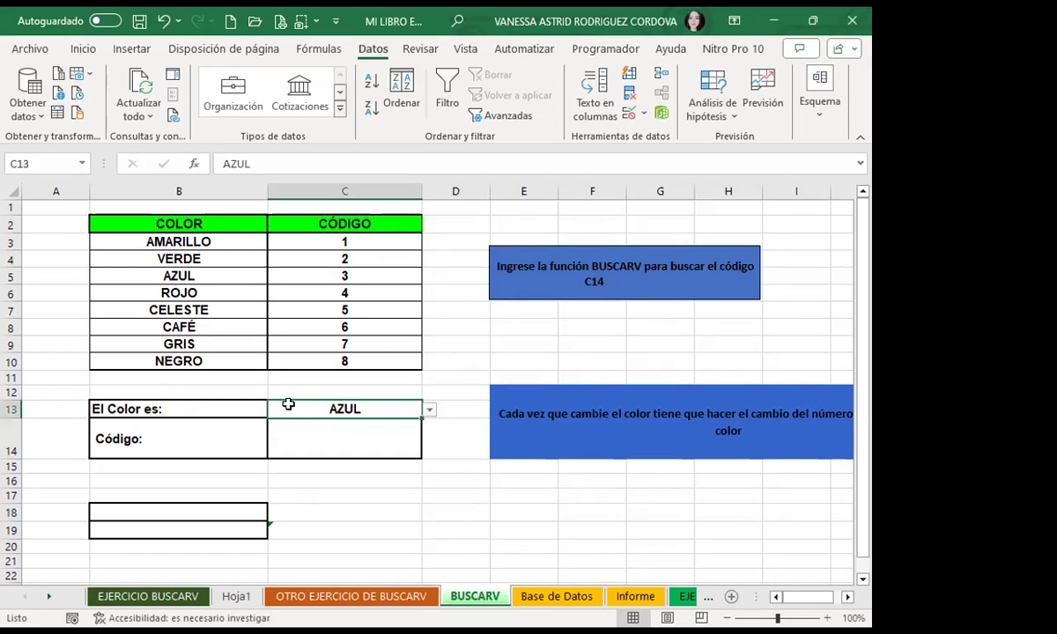
click(335, 440)
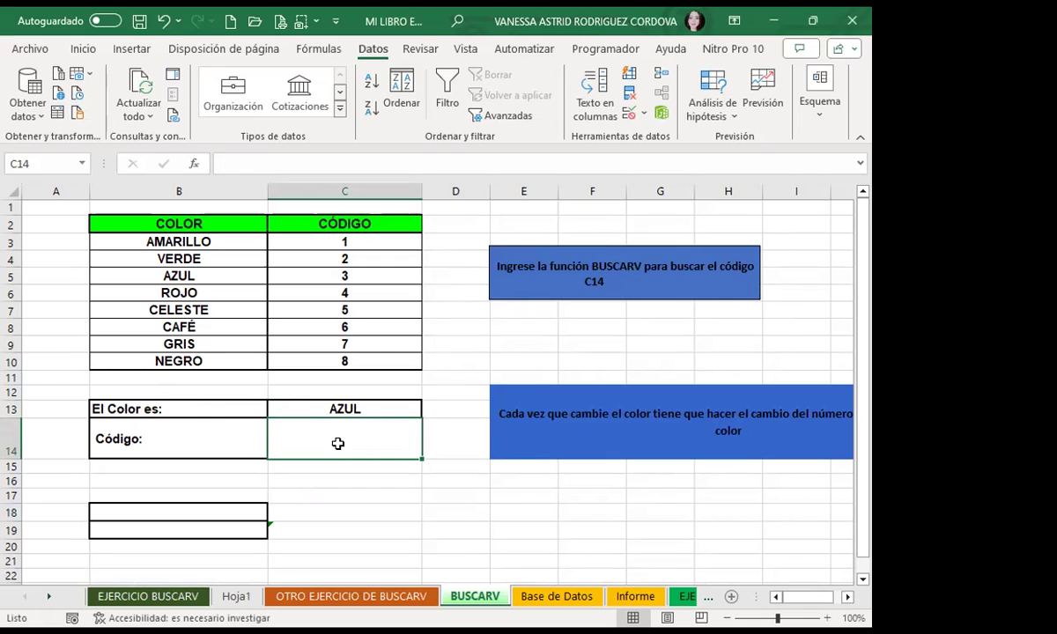
text(=B)
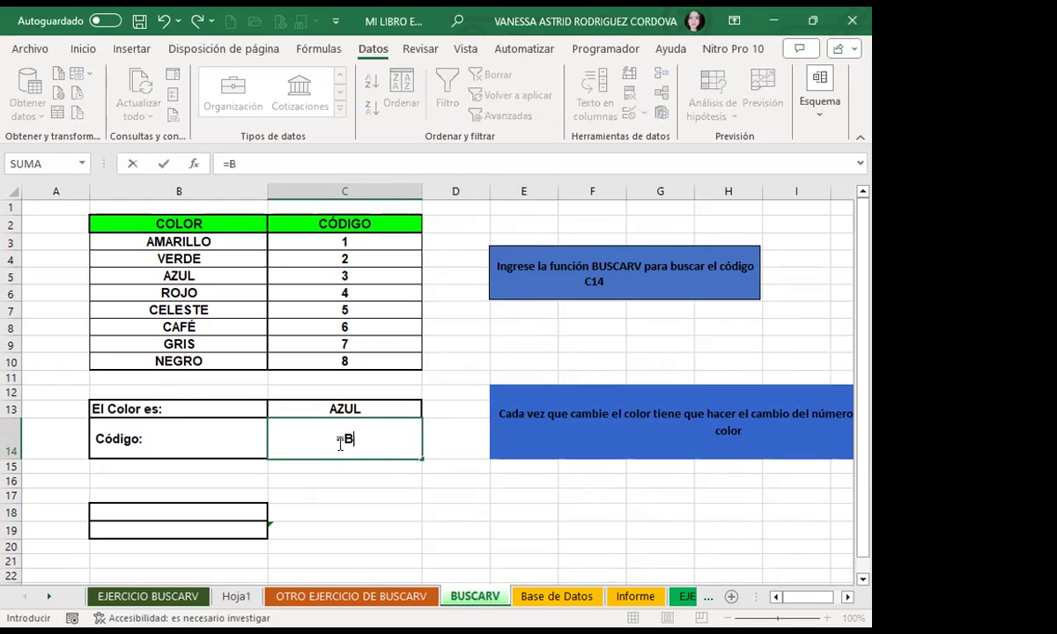
text(USC)
double_click(370, 499)
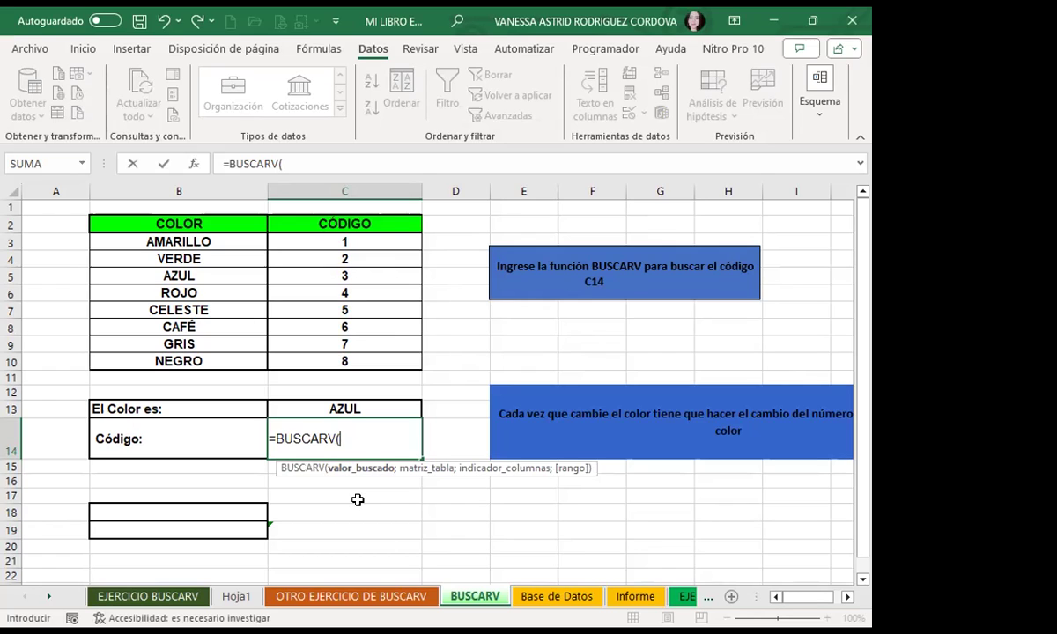
click(349, 410)
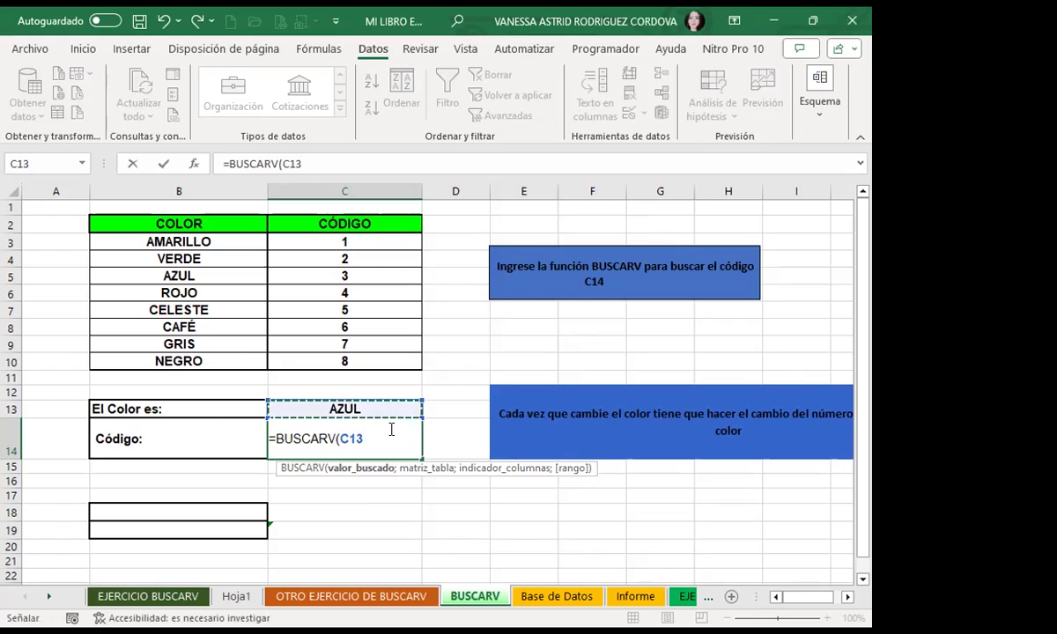
text(;)
key(BackSpace)
key(BackSpace)
Select the colour table B2:C10 and name it VOLOR in the Name Box
key(Escape)
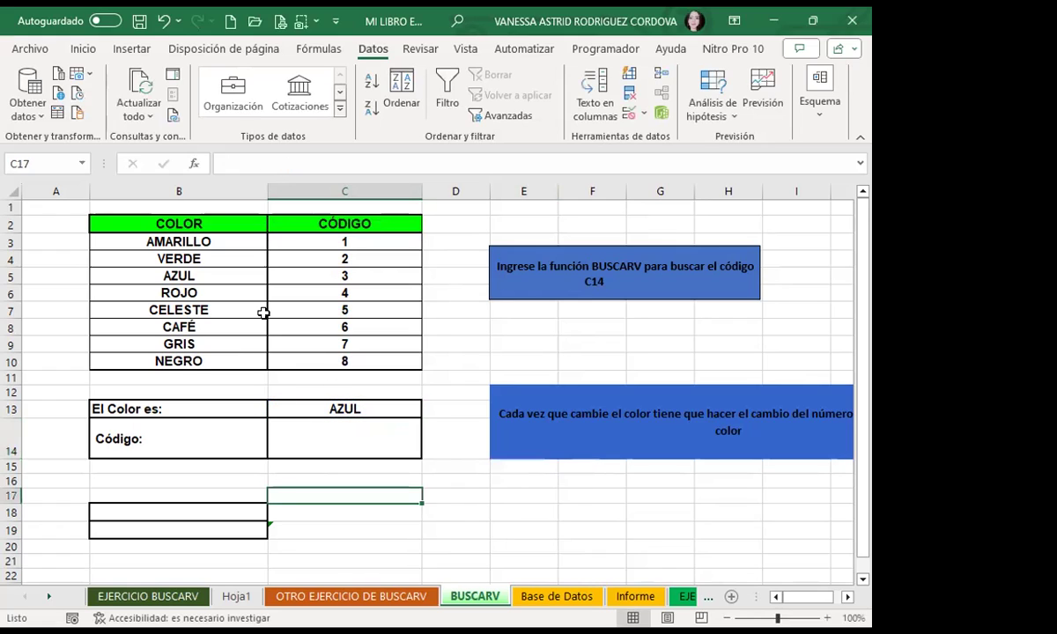
click(140, 217)
drag(139, 216, 361, 360)
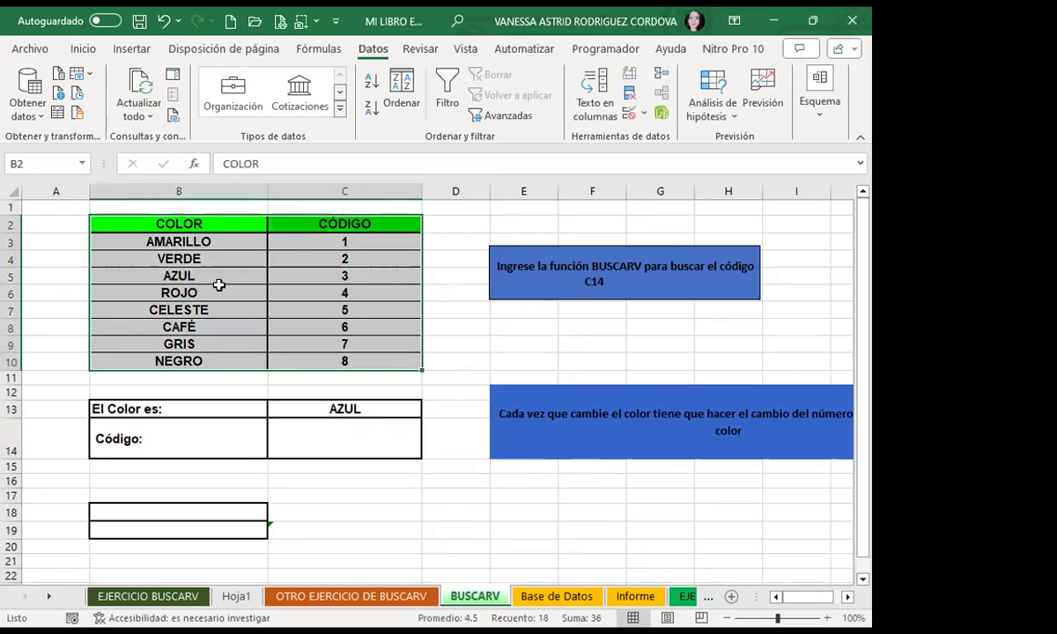
click(33, 161)
text(VOLOR)
key(Return)
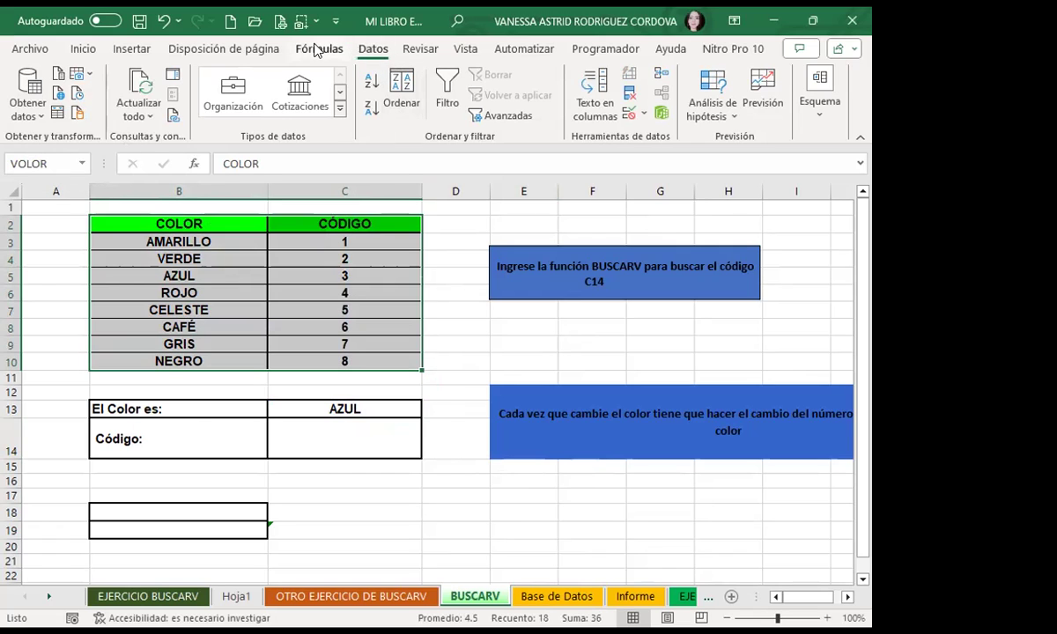
Correct the defined name VOLOR to COLOR in the Name Manager
click(310, 49)
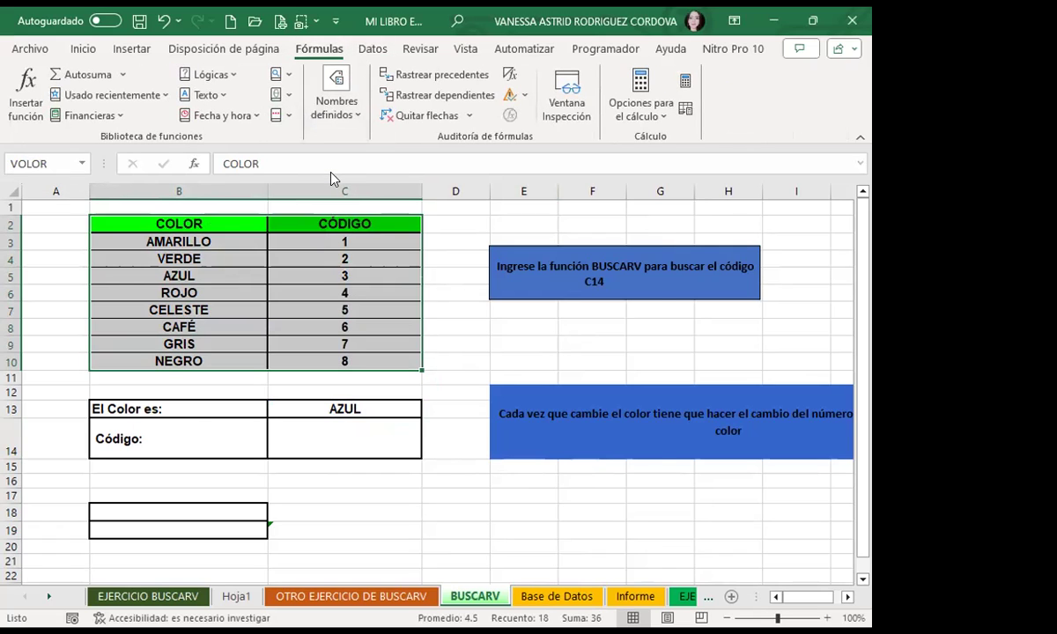
key(ctrl+F3)
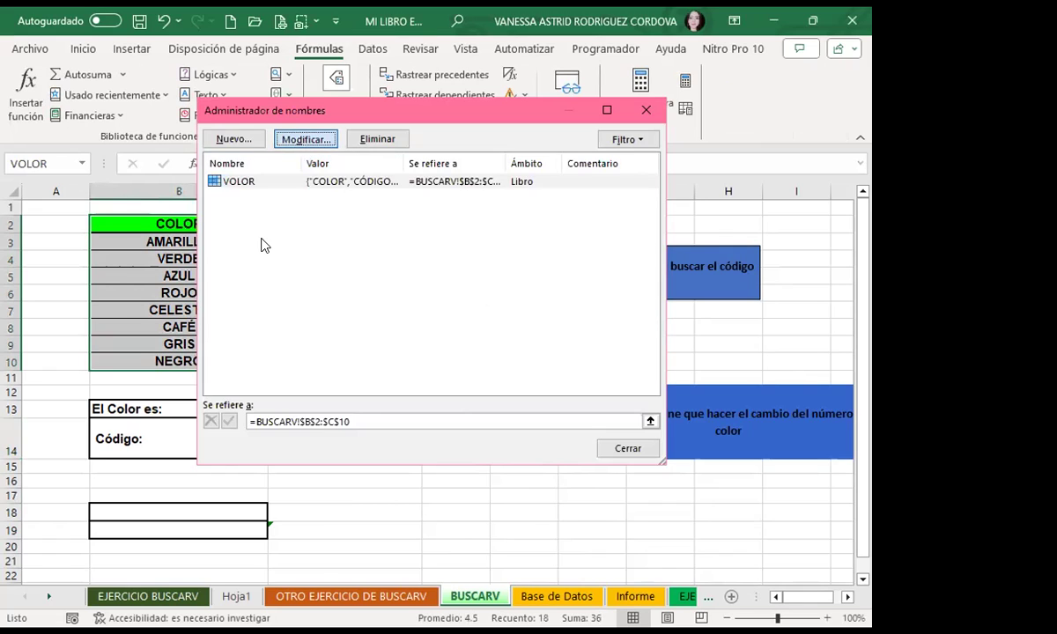
key(Return)
key(Home)
key(Delete)
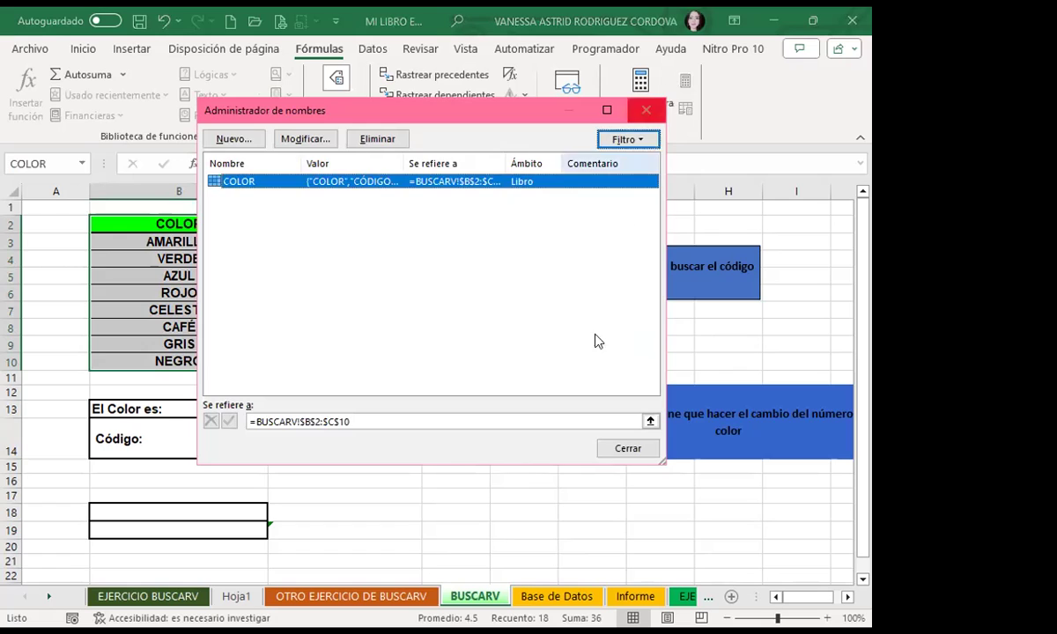
click(624, 450)
click(321, 436)
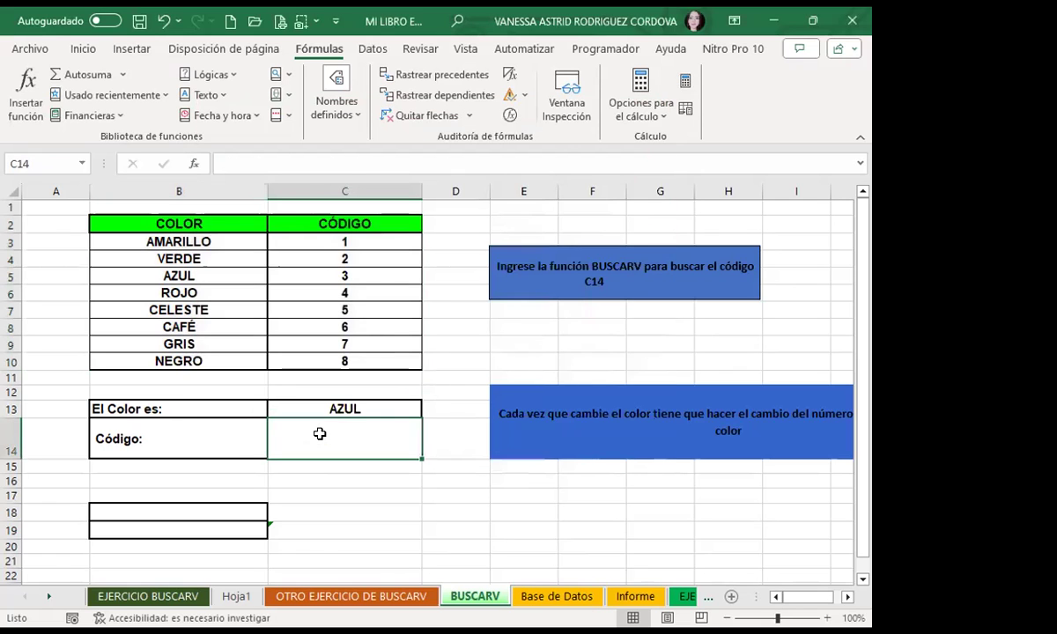
Enter =BUSCARV(C13;COLOR;2;FALSO) in C14 so Código returns 3 for AZUL
text(=)
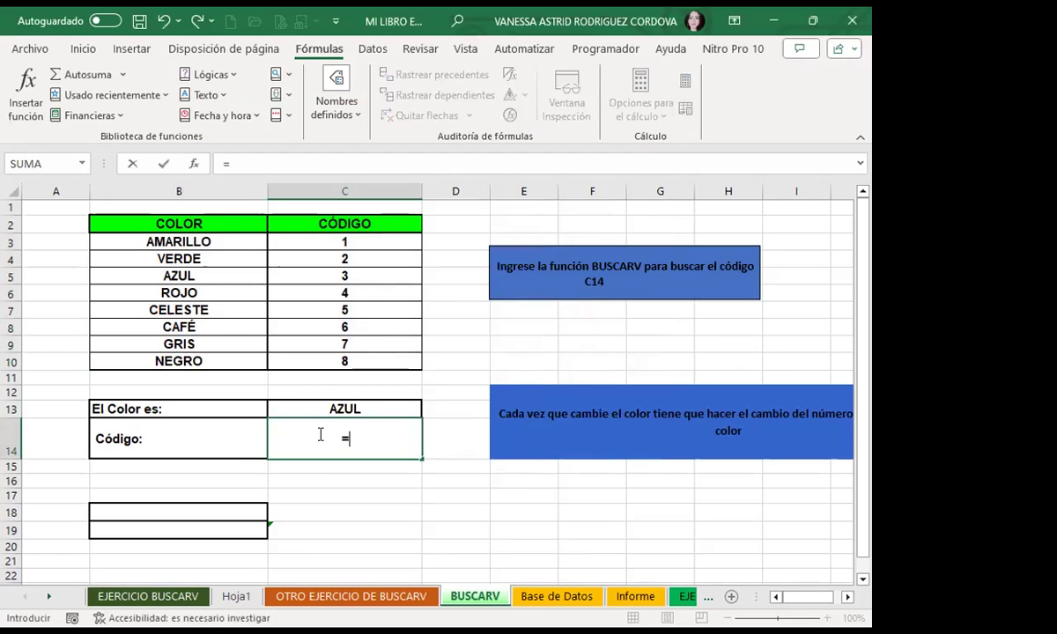
text(BUSC)
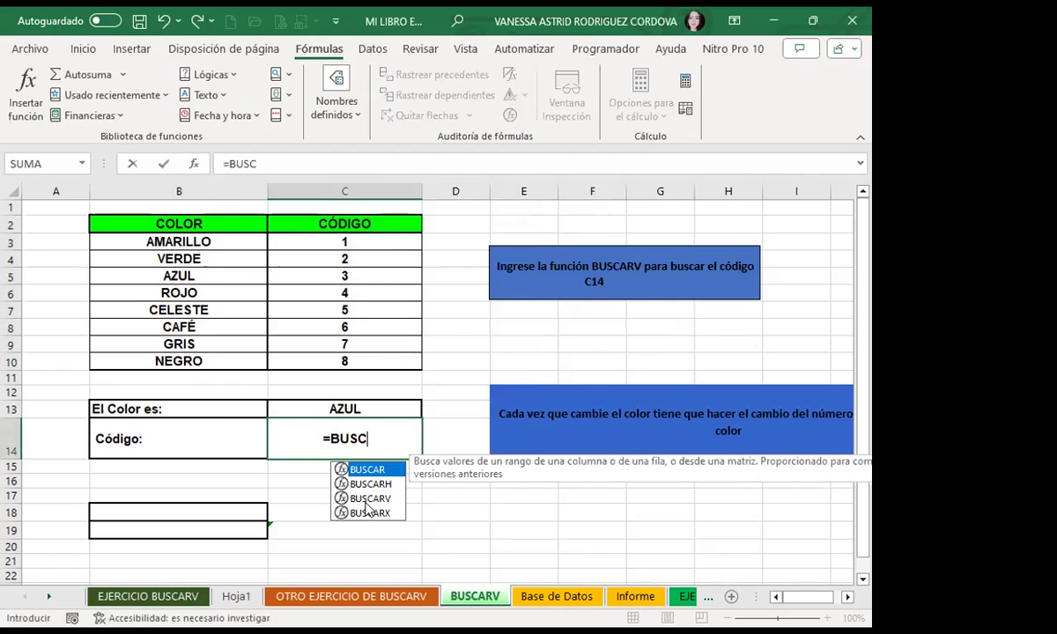
double_click(370, 499)
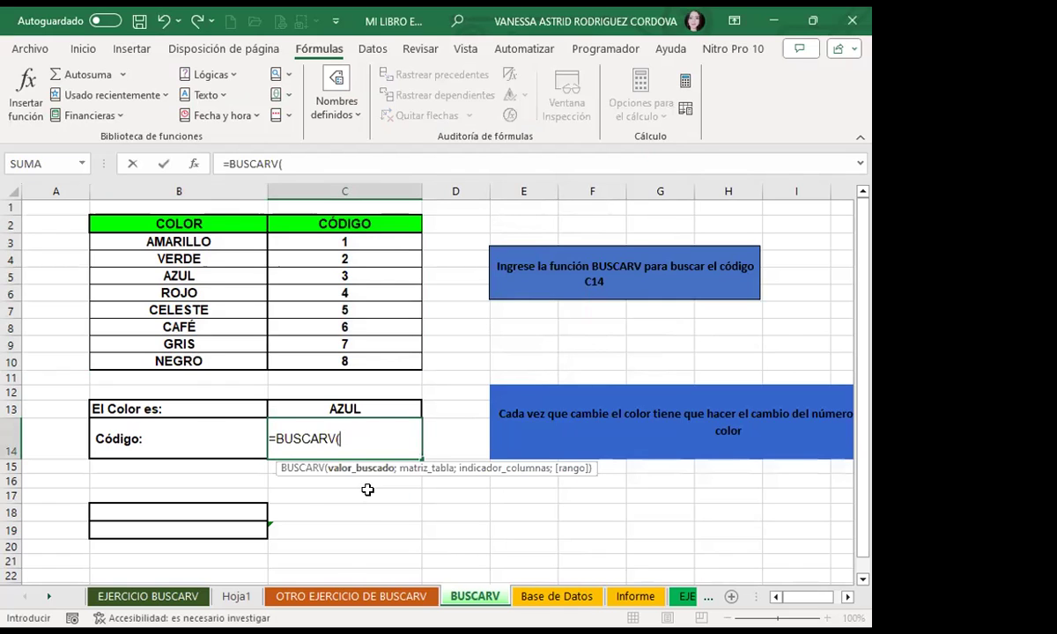
click(380, 409)
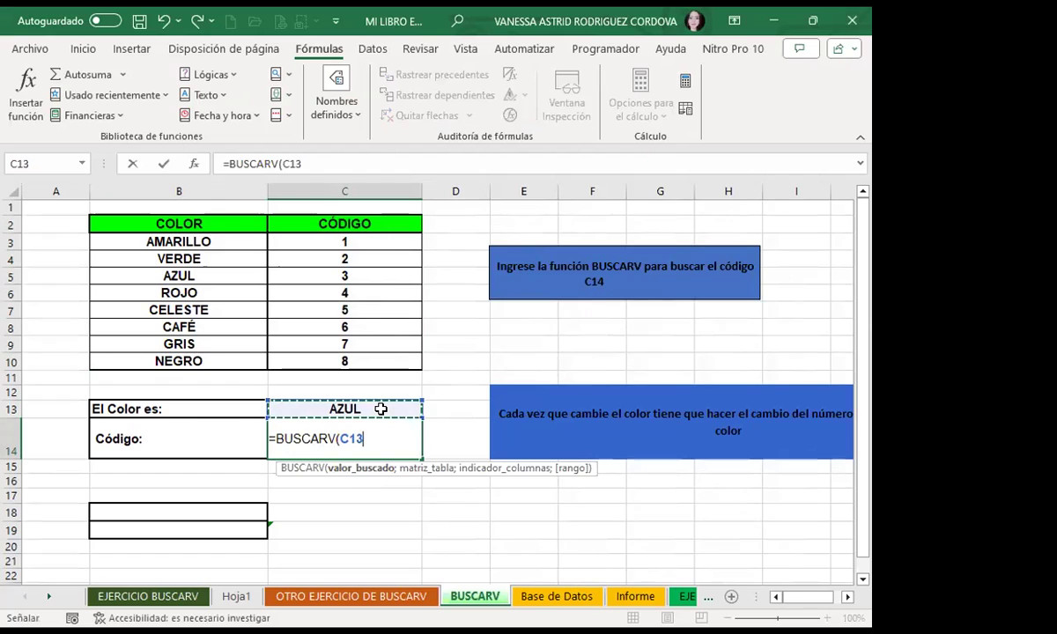
text(;)
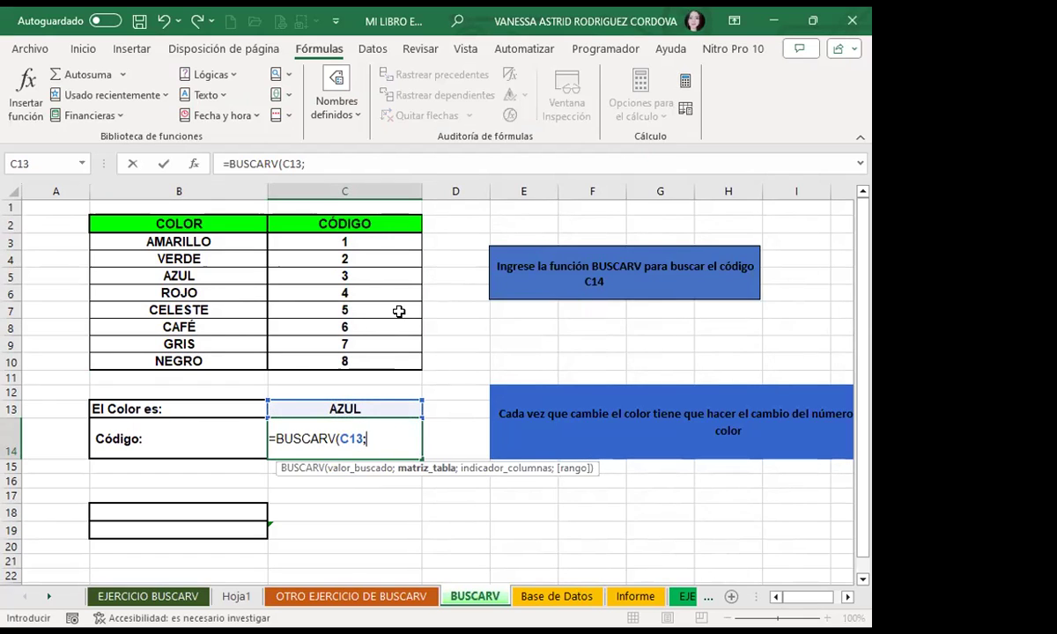
text(COL)
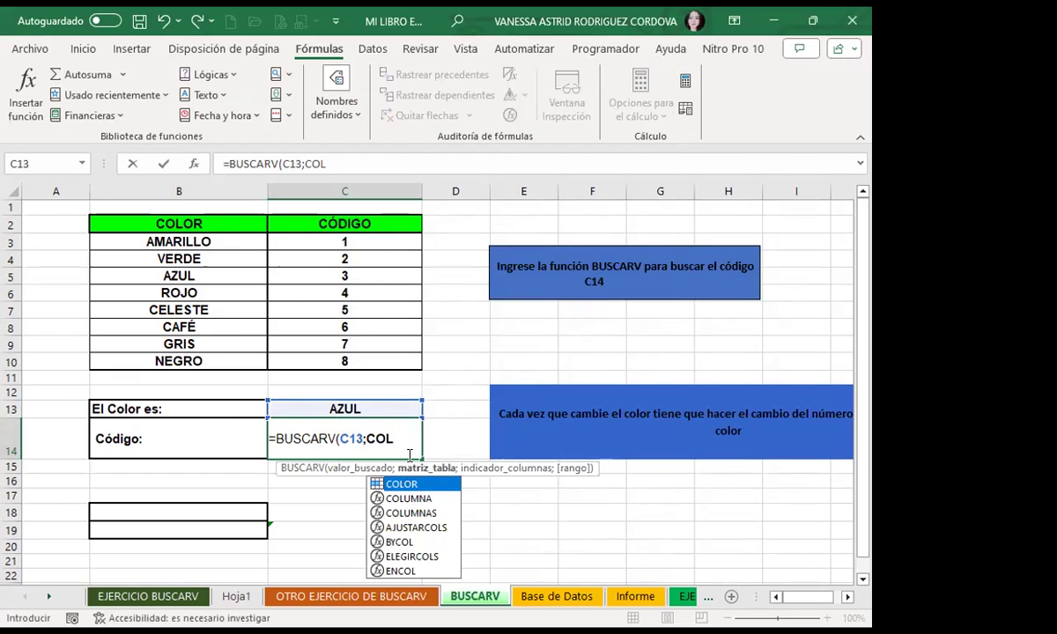
key(Tab)
text(;)
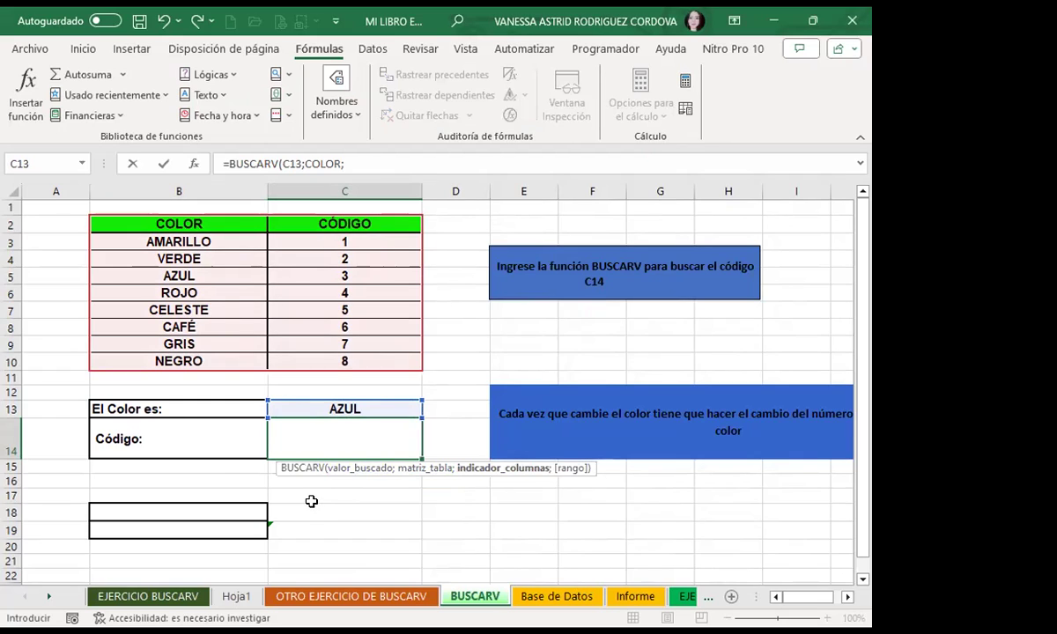
text(2;)
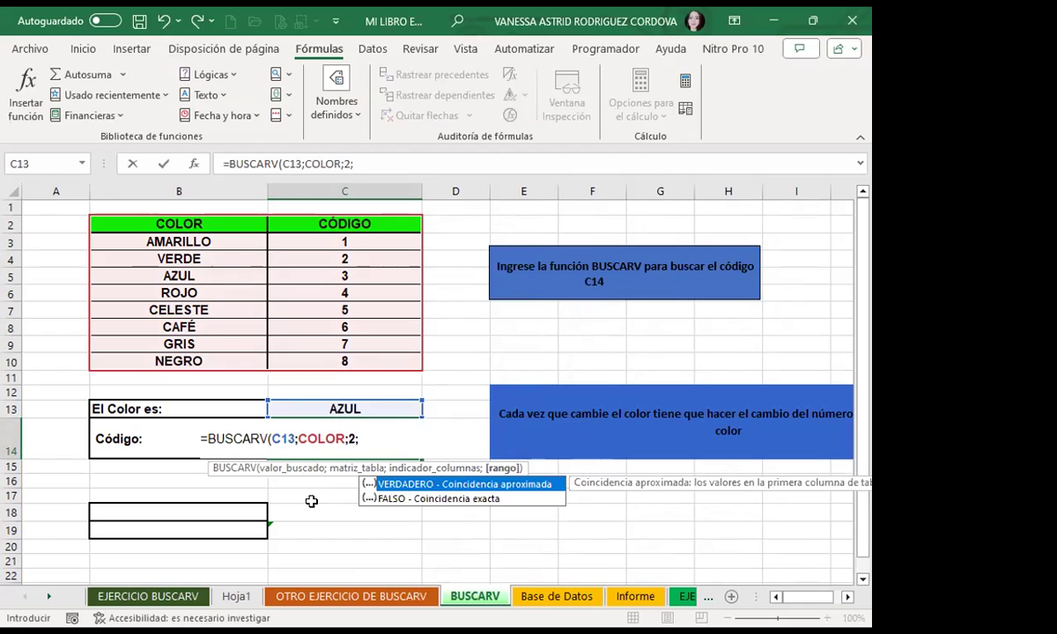
text(0)
key(BackSpace)
click(387, 500)
double_click(373, 499)
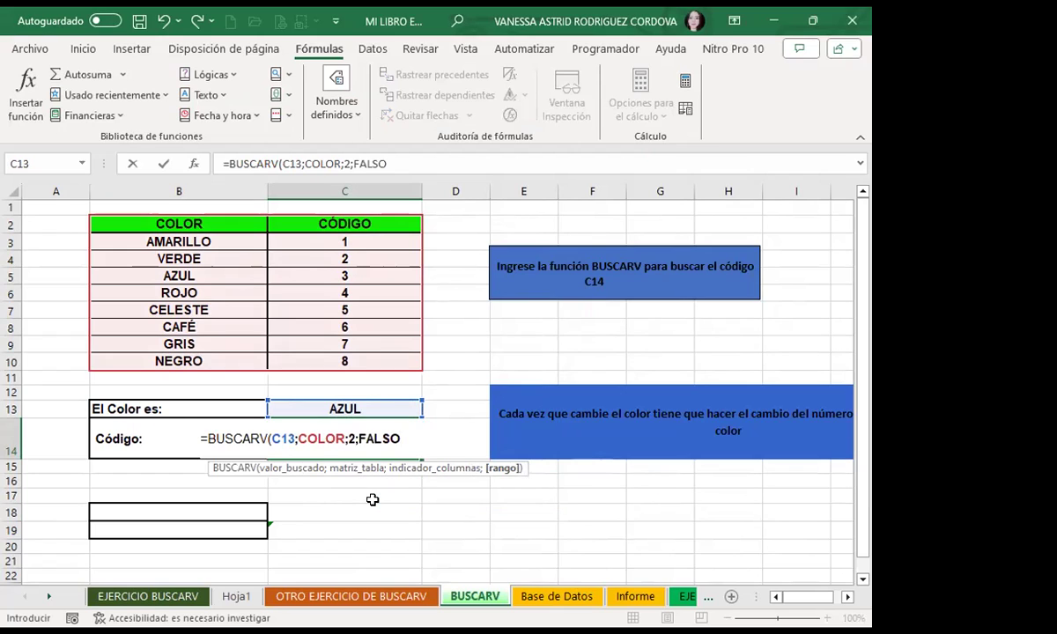
text())
key(Return)
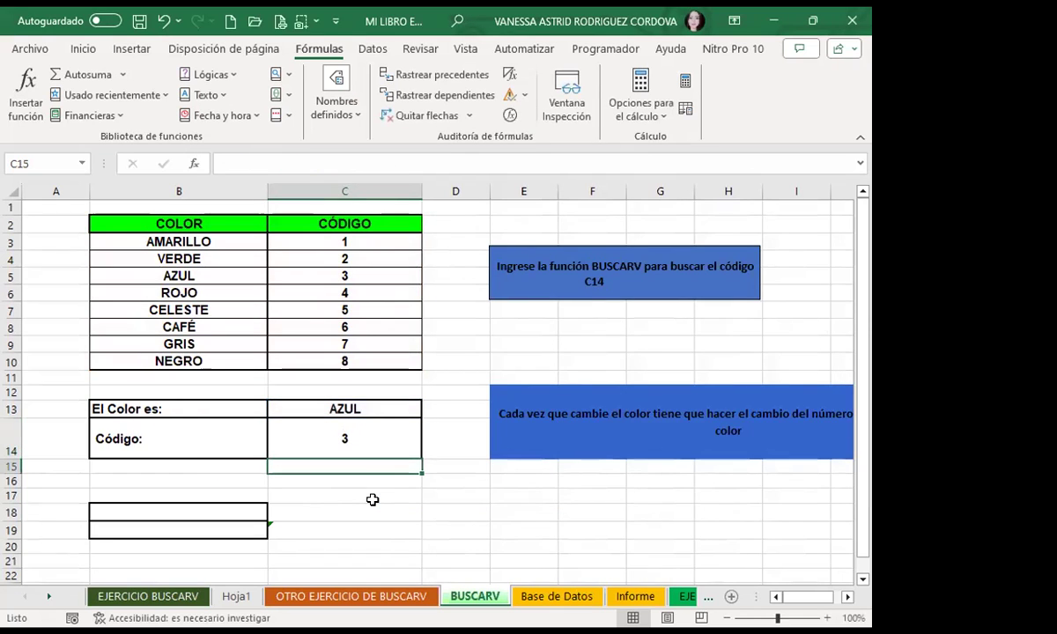
Pick NEGRO, AMARILLO, then NEGRO again in C13 and check C14's lookup formula
click(392, 409)
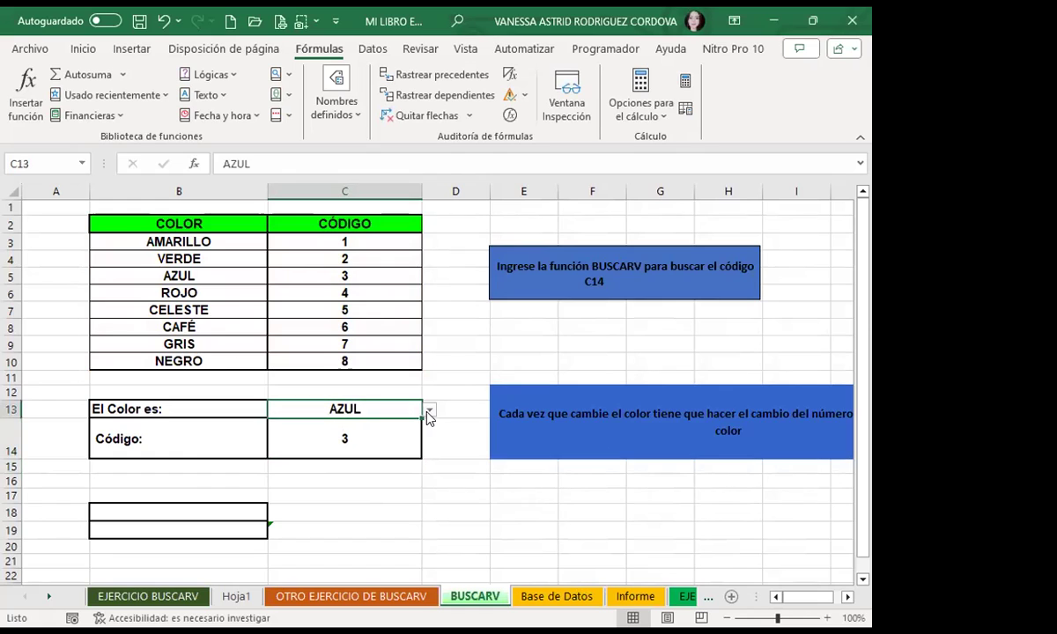
click(429, 410)
click(317, 530)
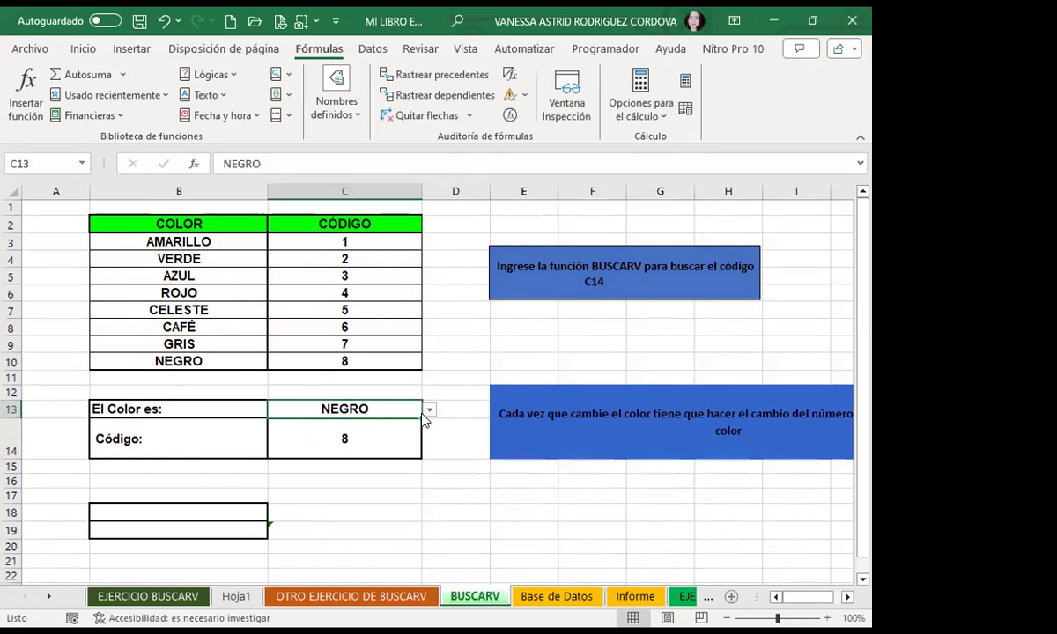
click(429, 411)
click(336, 428)
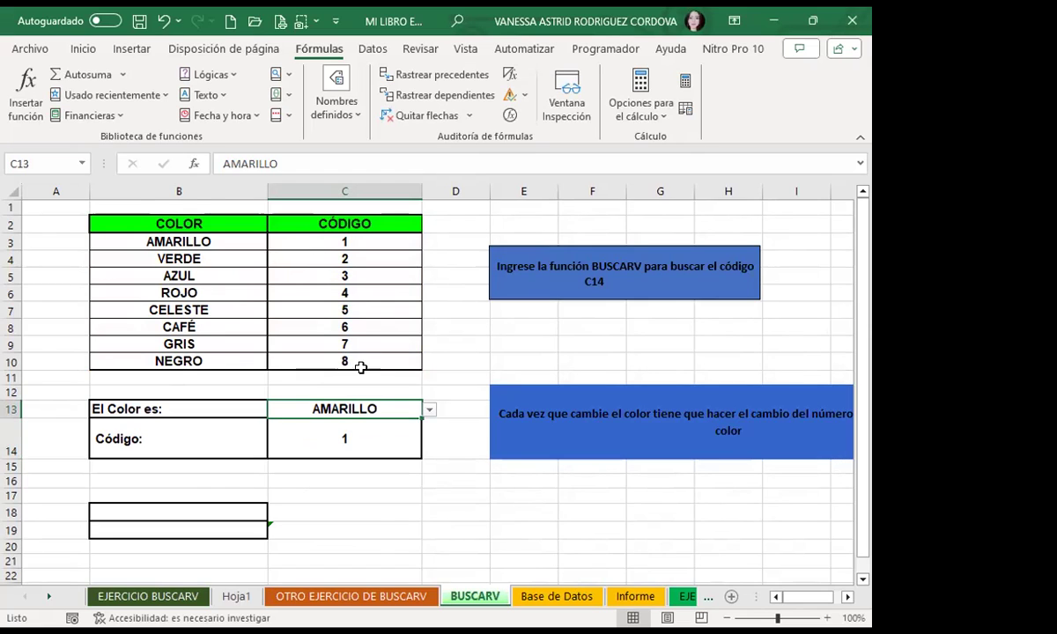
click(431, 411)
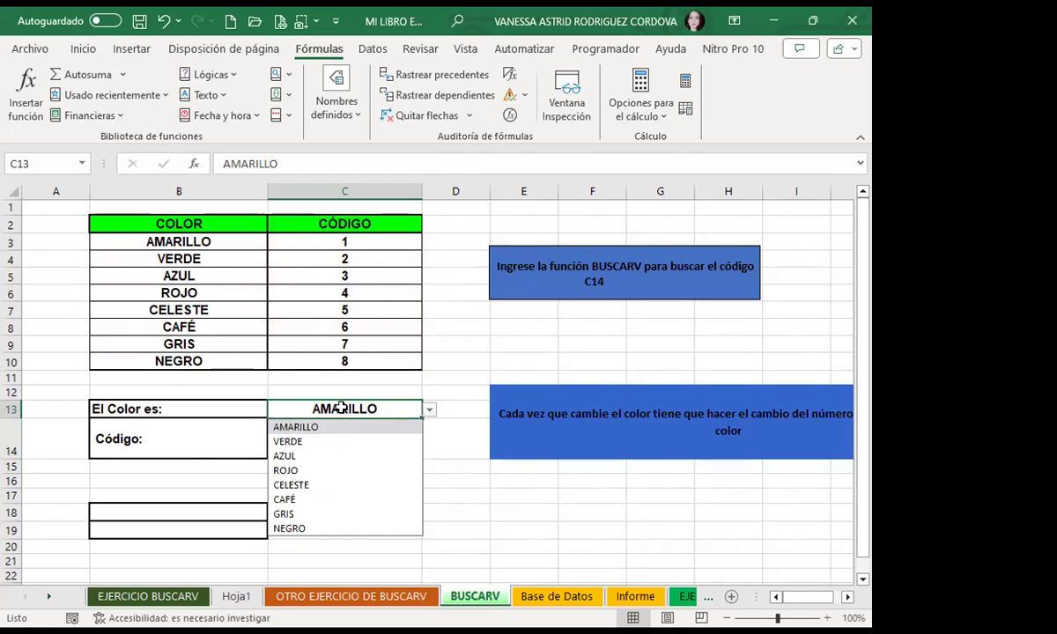
click(344, 408)
key(alt+Down)
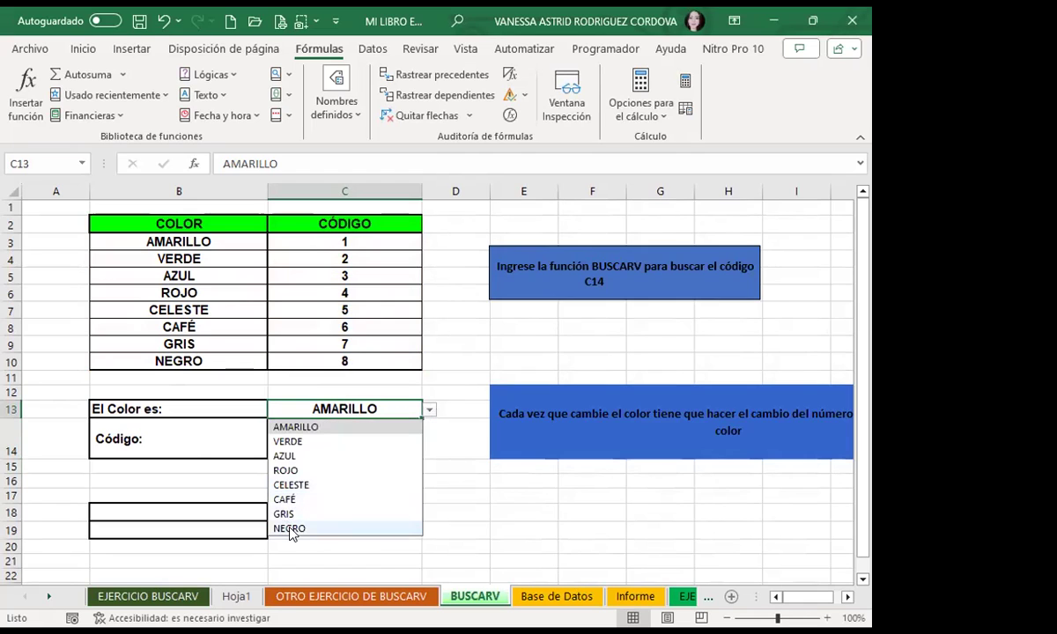
click(291, 529)
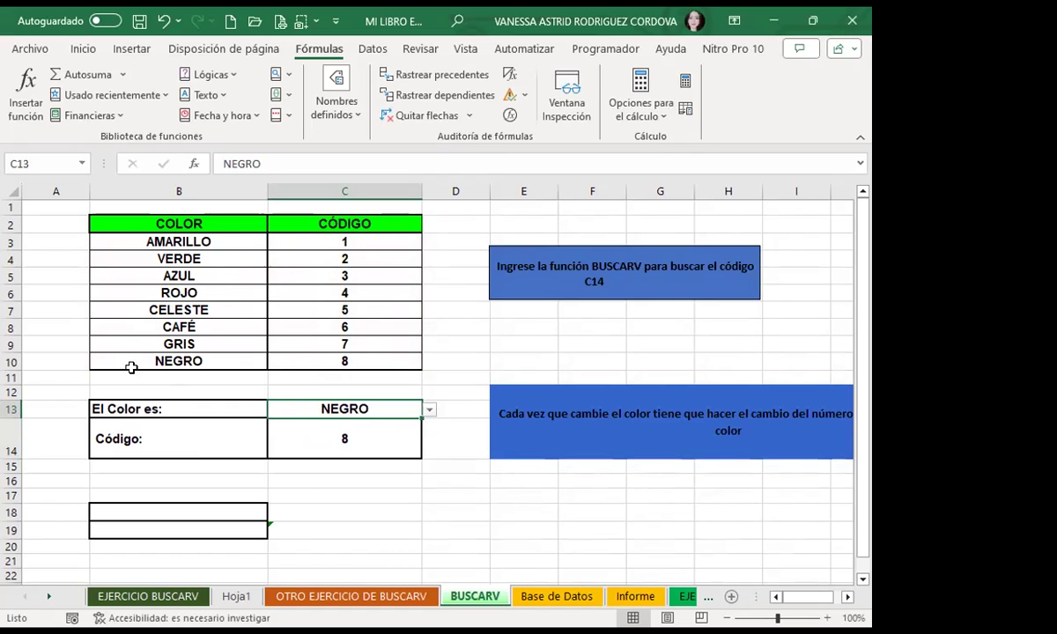
click(321, 449)
Change C13's colour to ROJO, then CAFÉ, so Código shows 6
click(405, 409)
click(429, 410)
click(335, 476)
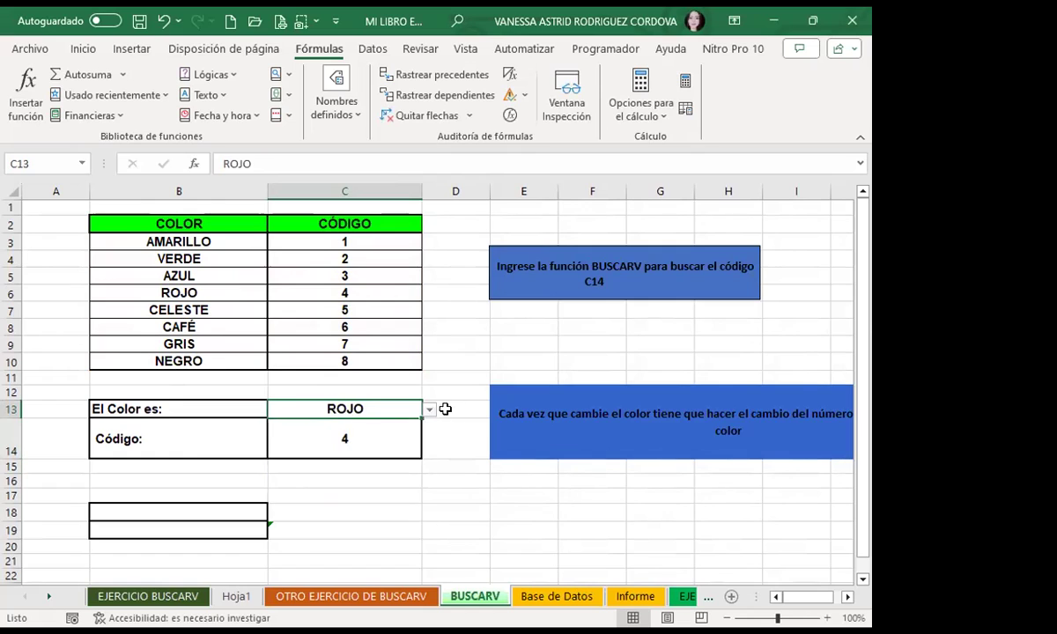
click(429, 410)
click(429, 409)
click(429, 410)
click(343, 503)
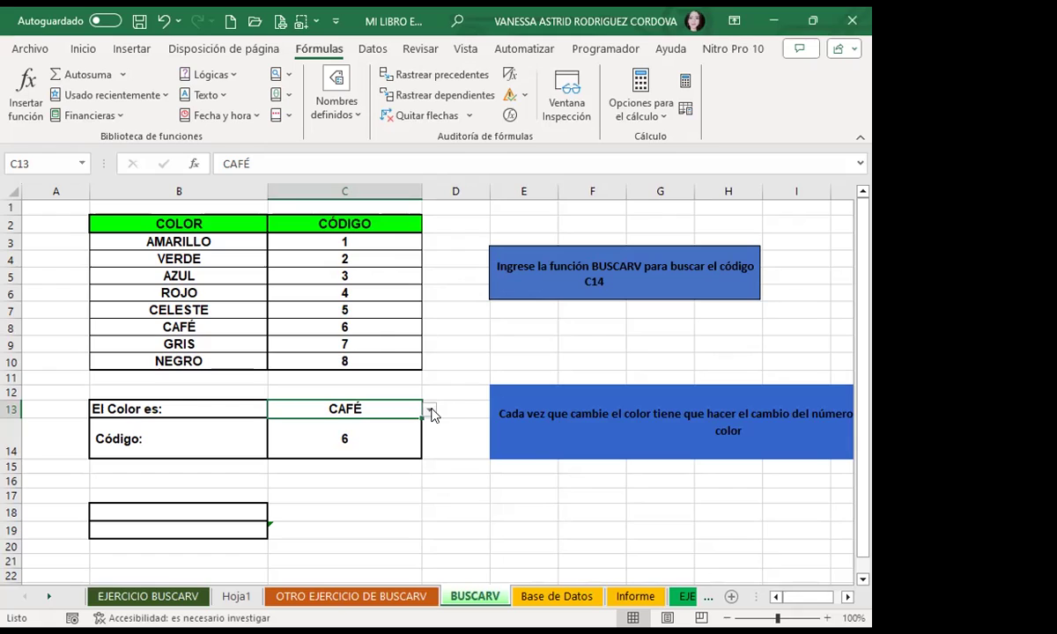
Pick AMARILLO, then NEGRO in C13, and check that C14's Código reads 8
click(430, 409)
click(291, 428)
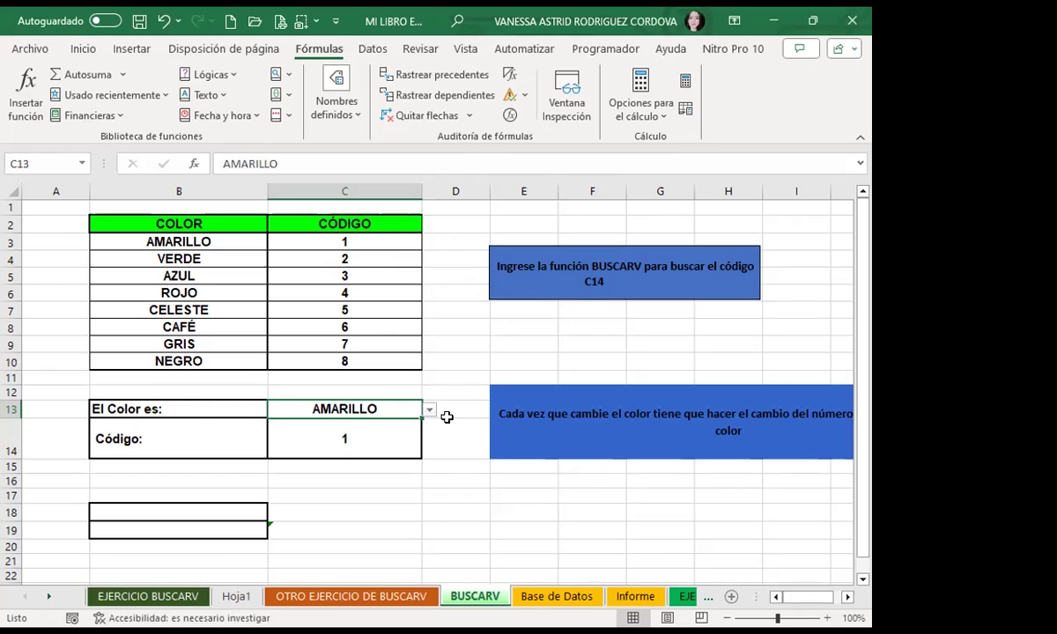
click(430, 412)
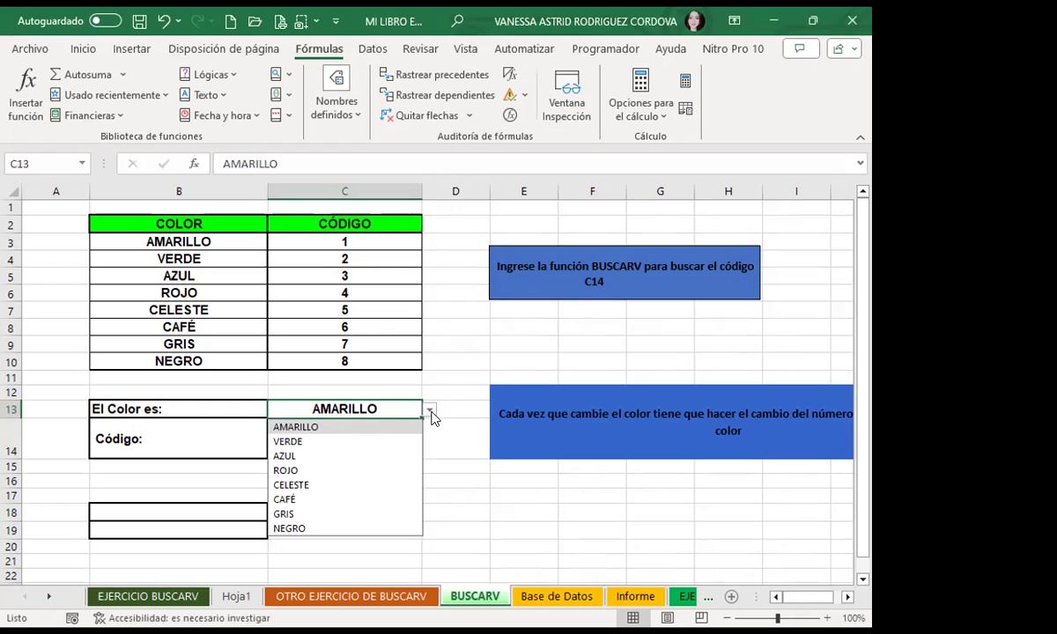
click(294, 528)
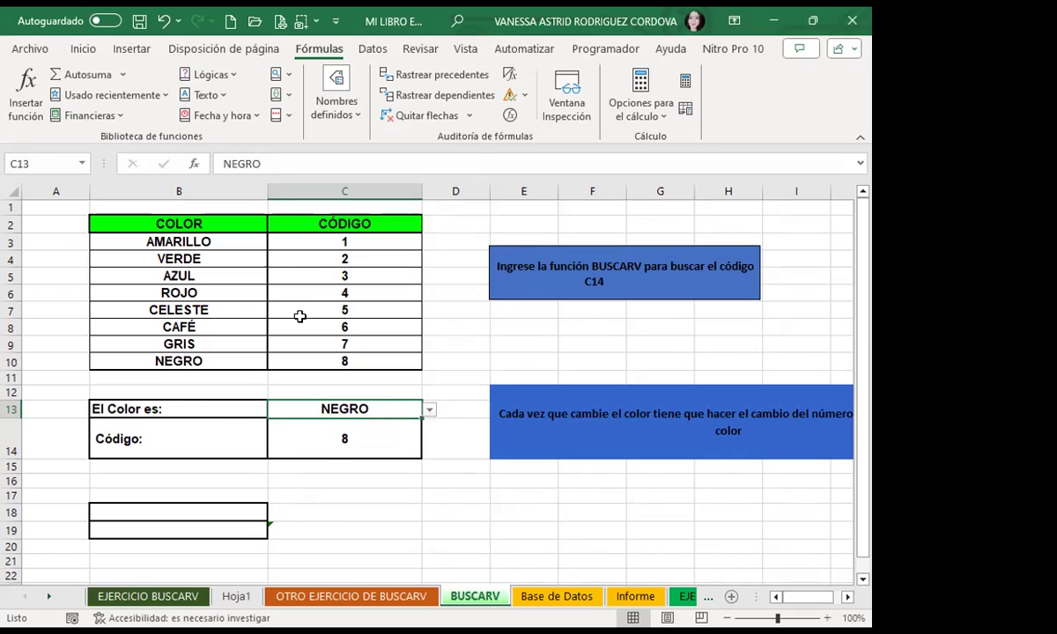
click(322, 438)
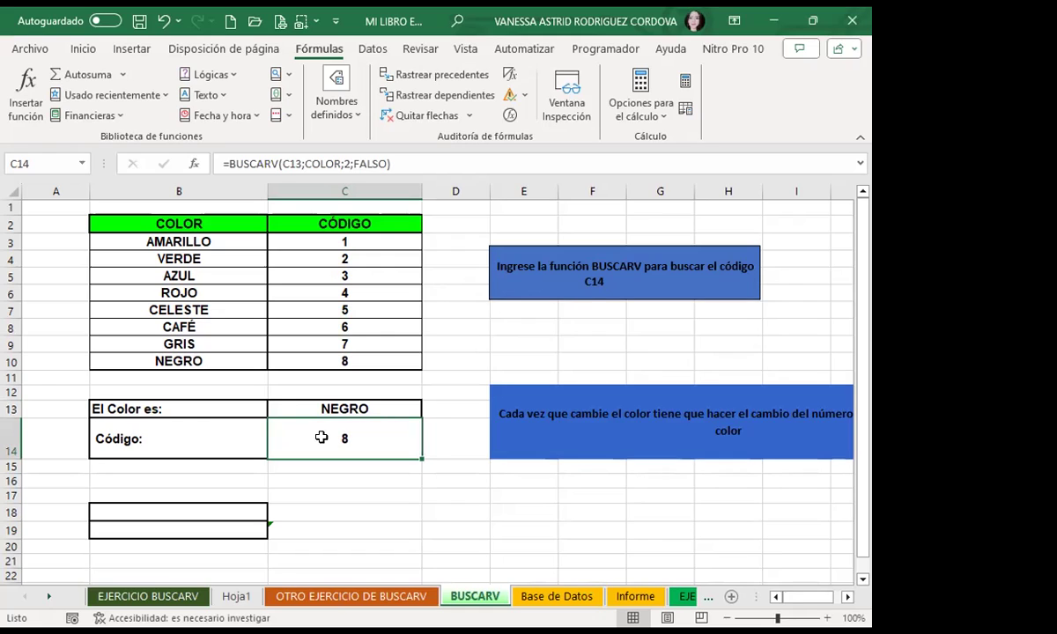
Review C14's formula and the code range C3:C10, then move to the EJERCICIO BUSCARV_4 sheet
click(38, 161)
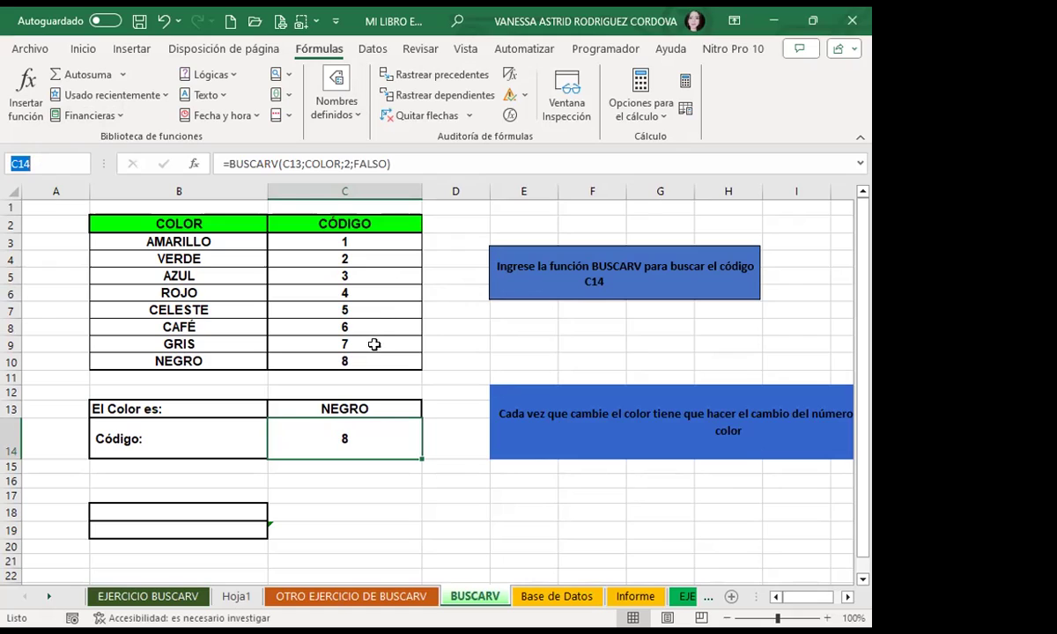
click(367, 440)
click(375, 407)
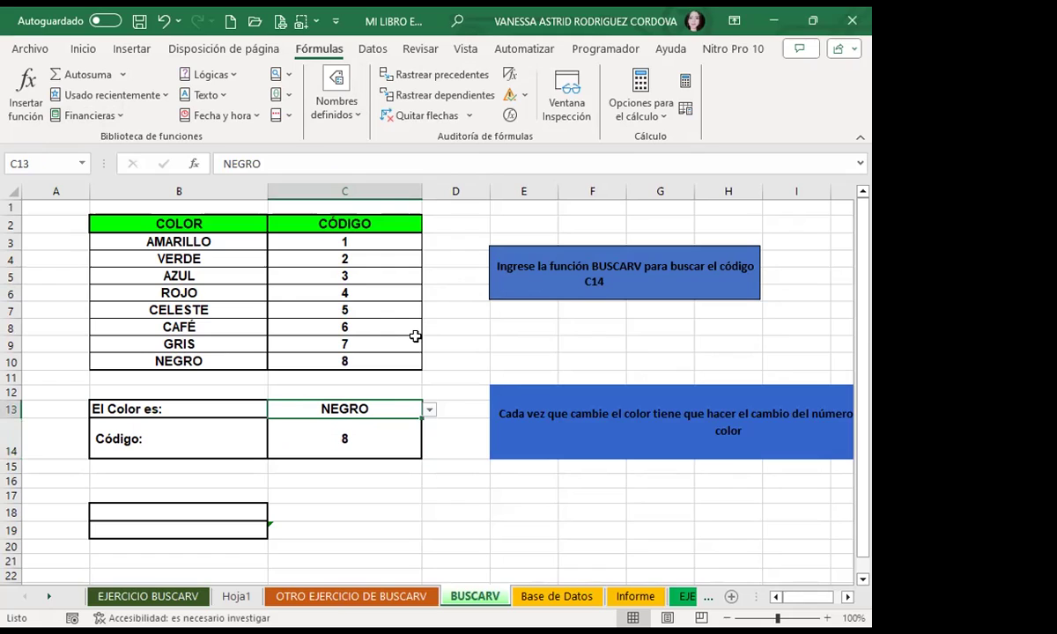
drag(363, 240, 372, 352)
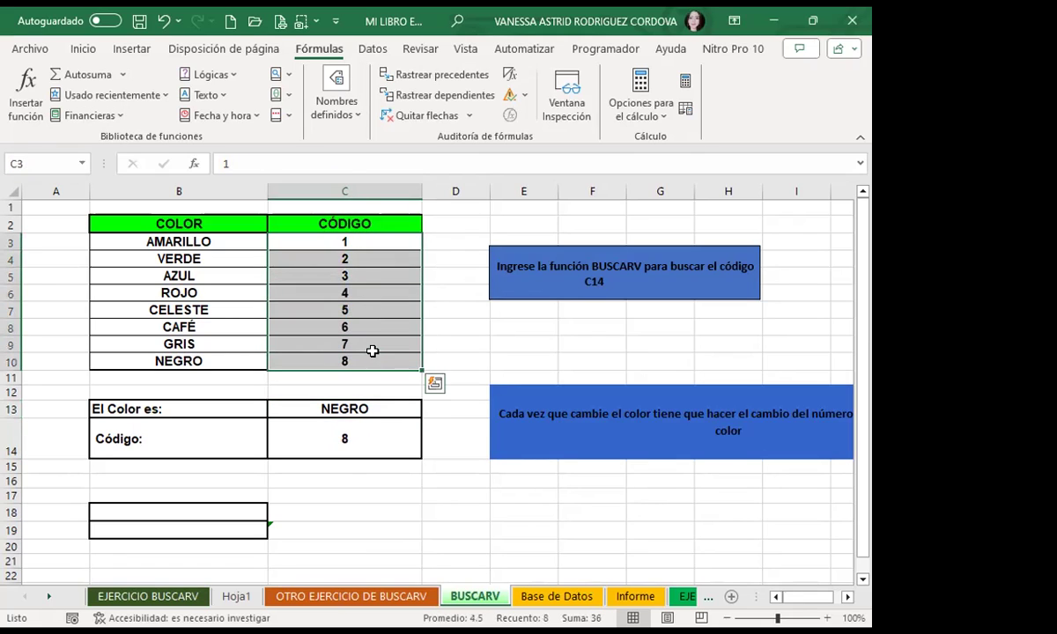
click(373, 440)
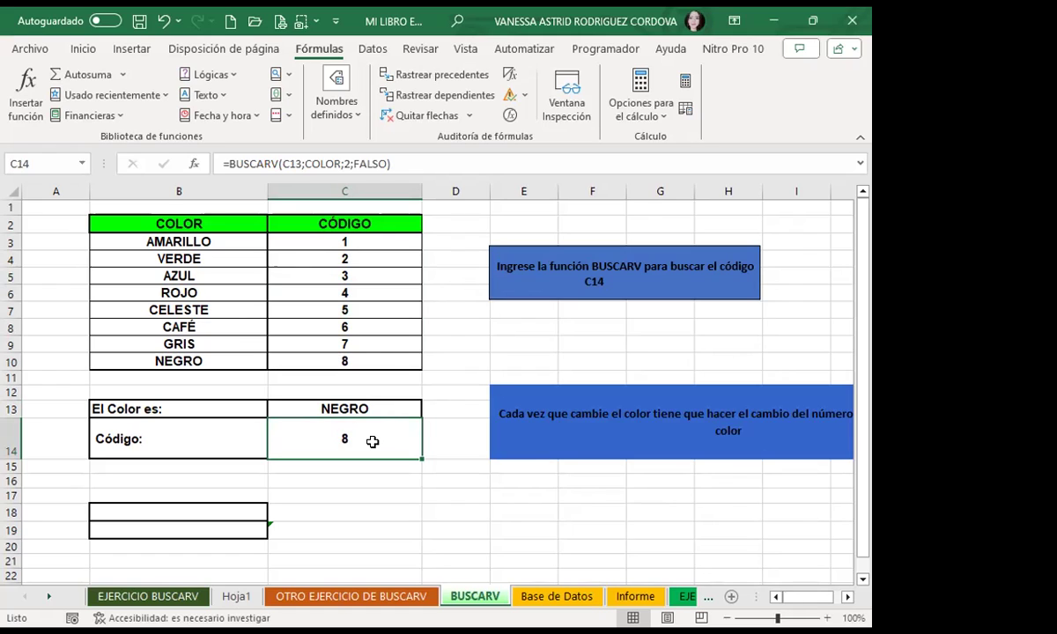
click(368, 327)
click(352, 421)
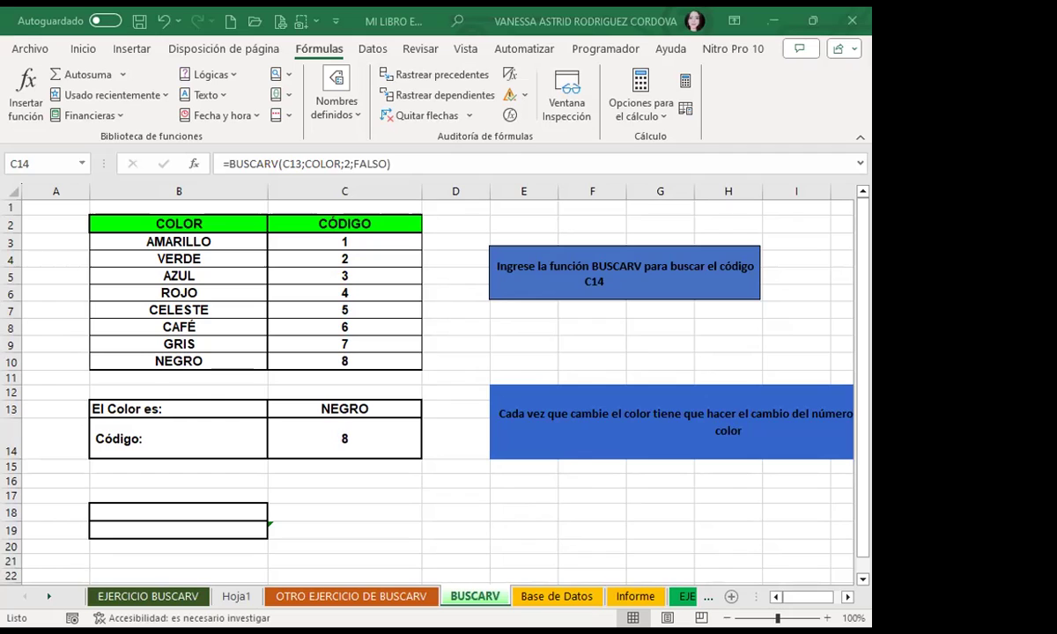
click(592, 327)
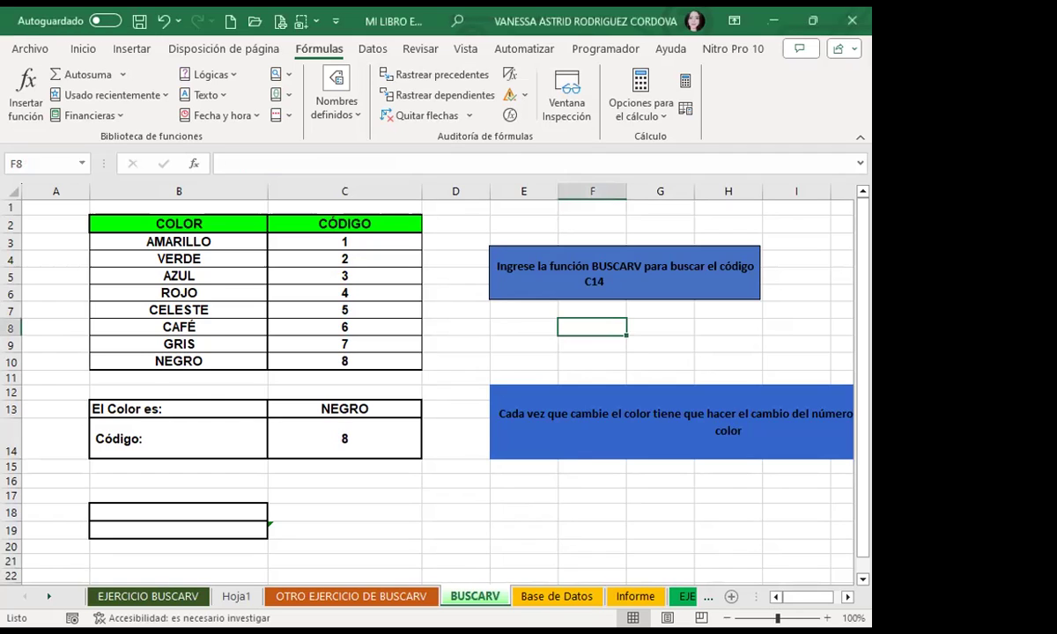
click(660, 547)
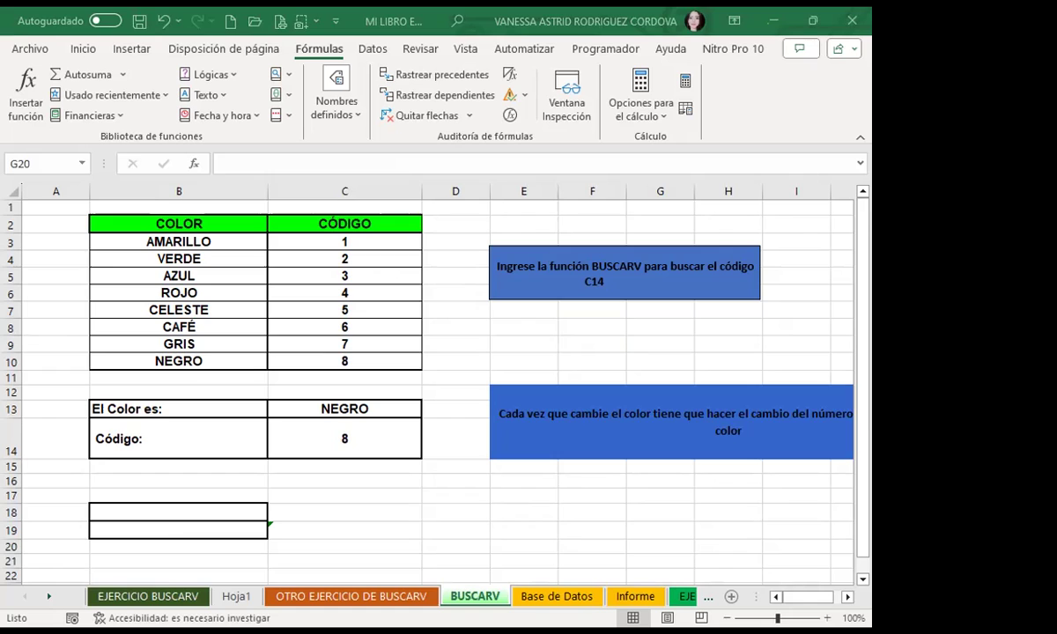
click(687, 596)
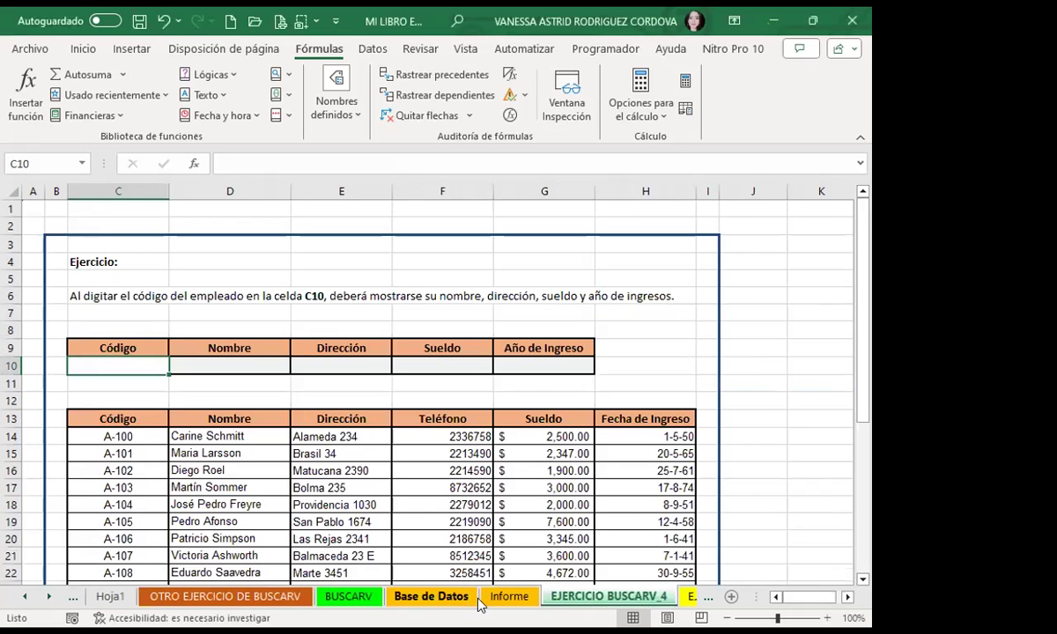
Scroll through the Base de Datos customer list, then move to the Informe report sheet
click(689, 599)
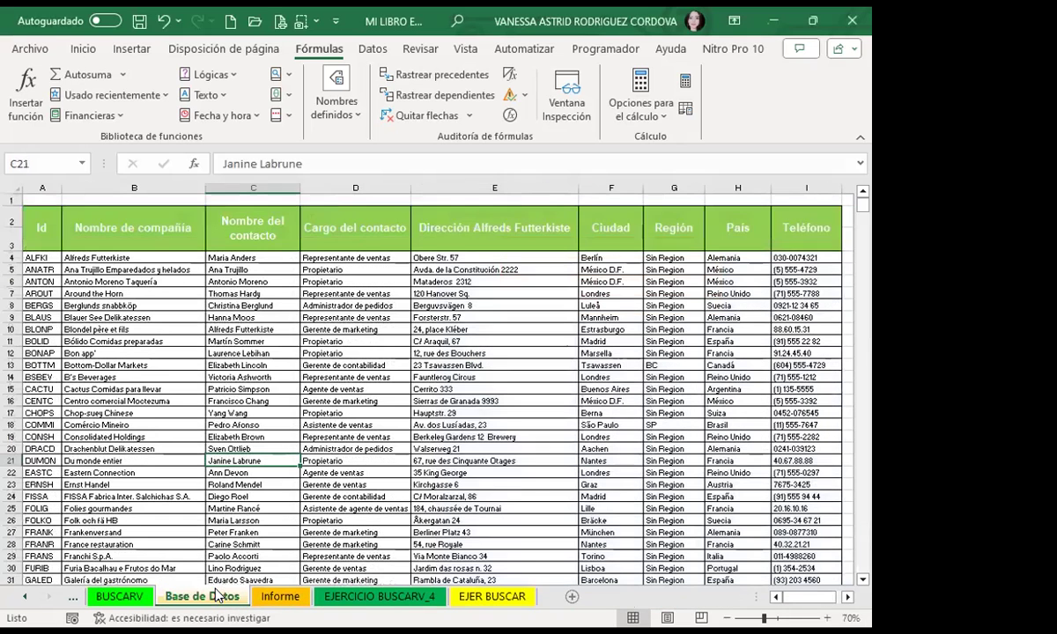
click(223, 597)
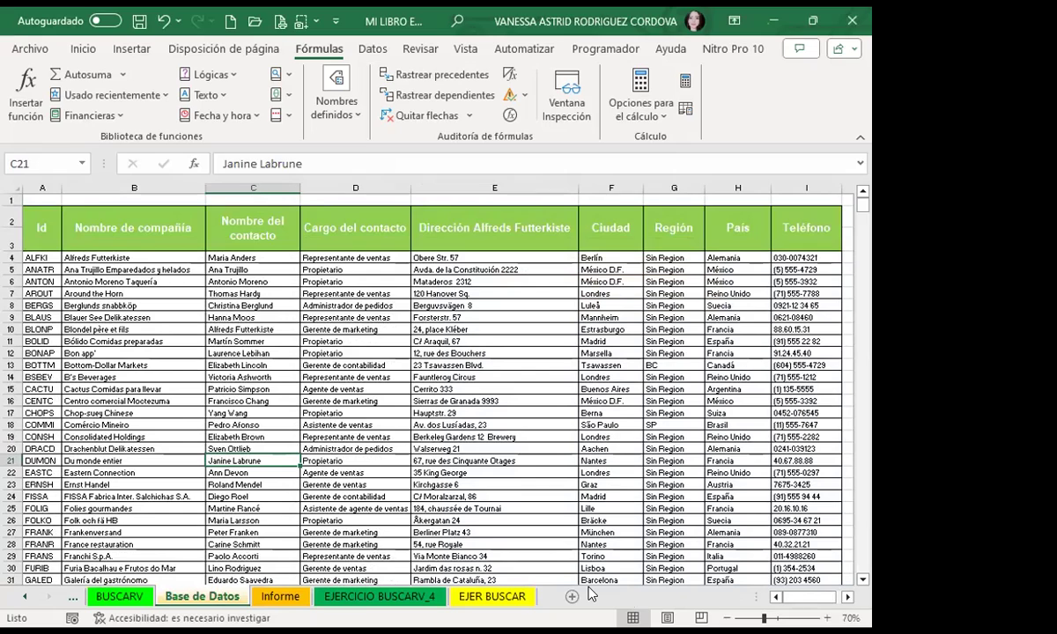
click(500, 363)
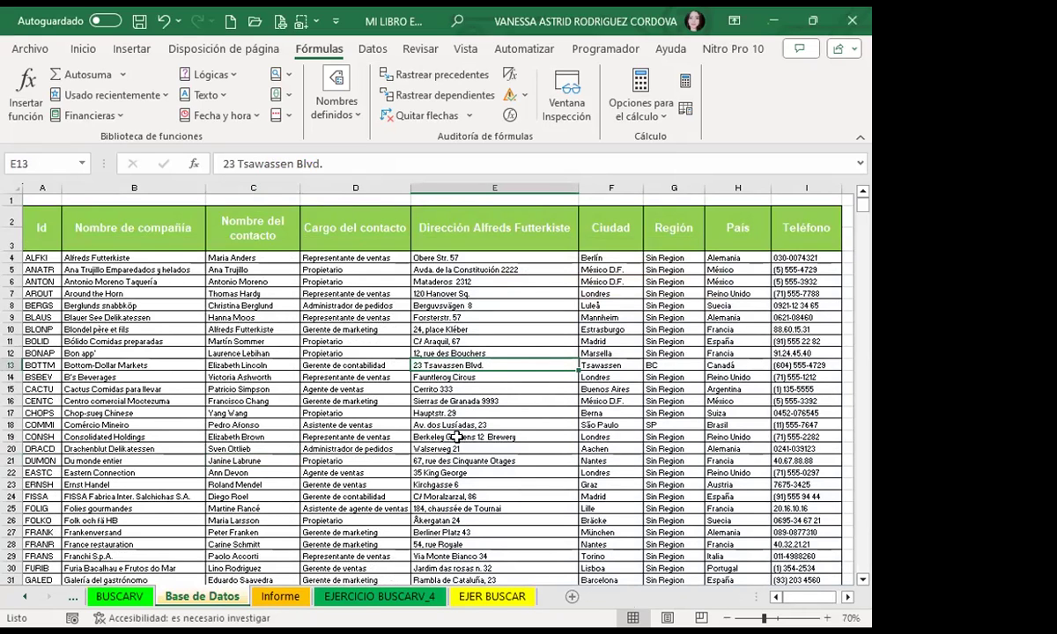
click(374, 353)
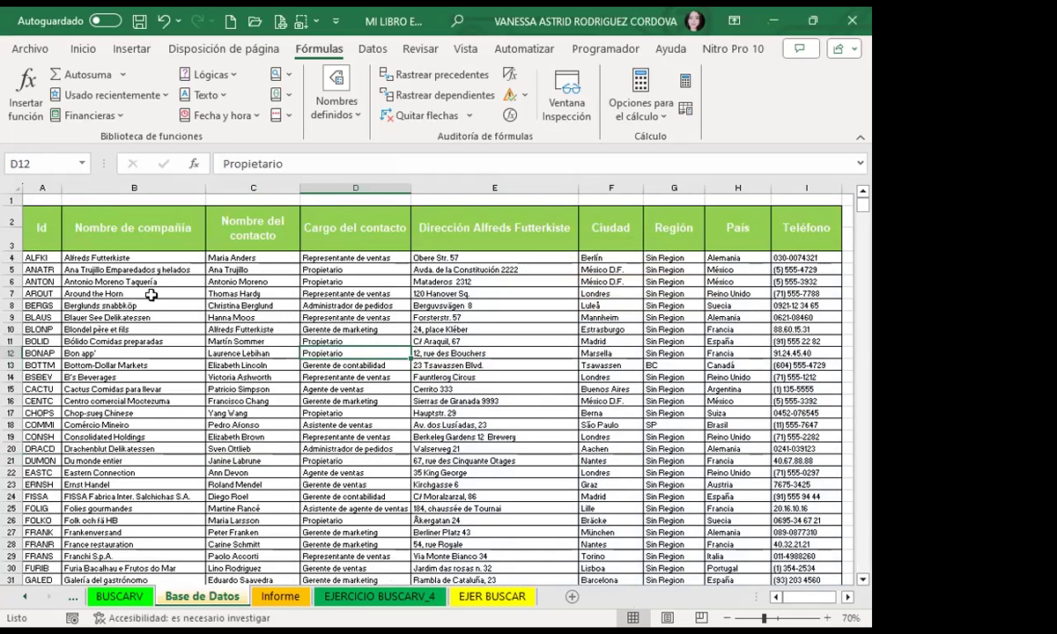
scroll(217, 378, down, 3)
scroll(207, 414, down, 4)
scroll(214, 452, down, 9)
scroll(214, 452, down, 6)
scroll(217, 452, down, 6)
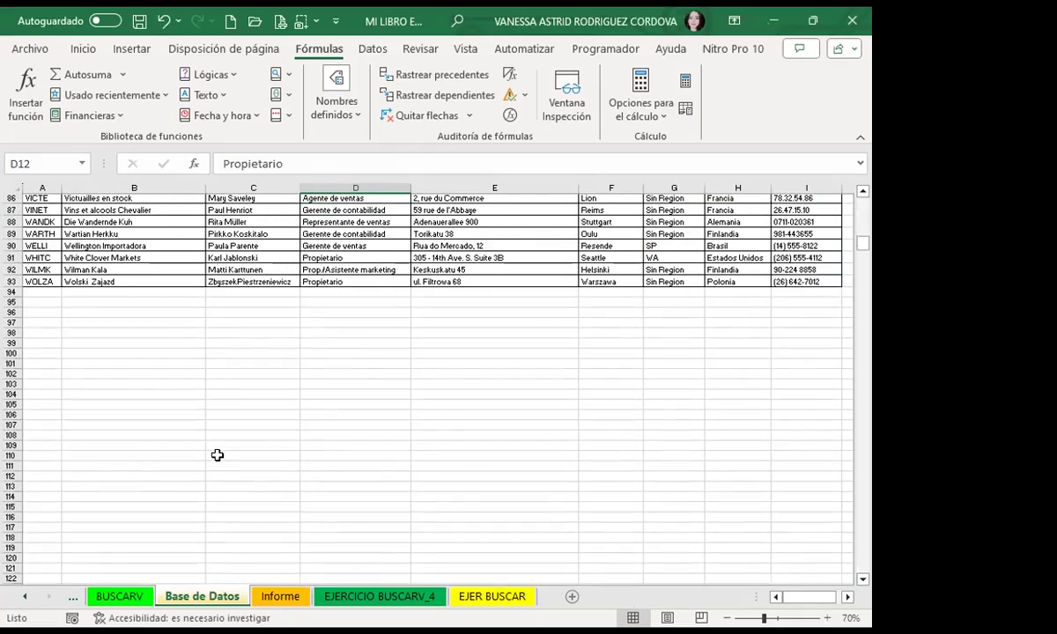
scroll(142, 385, up, 4)
scroll(145, 381, up, 6)
scroll(151, 375, up, 7)
scroll(158, 370, up, 8)
scroll(166, 363, up, 3)
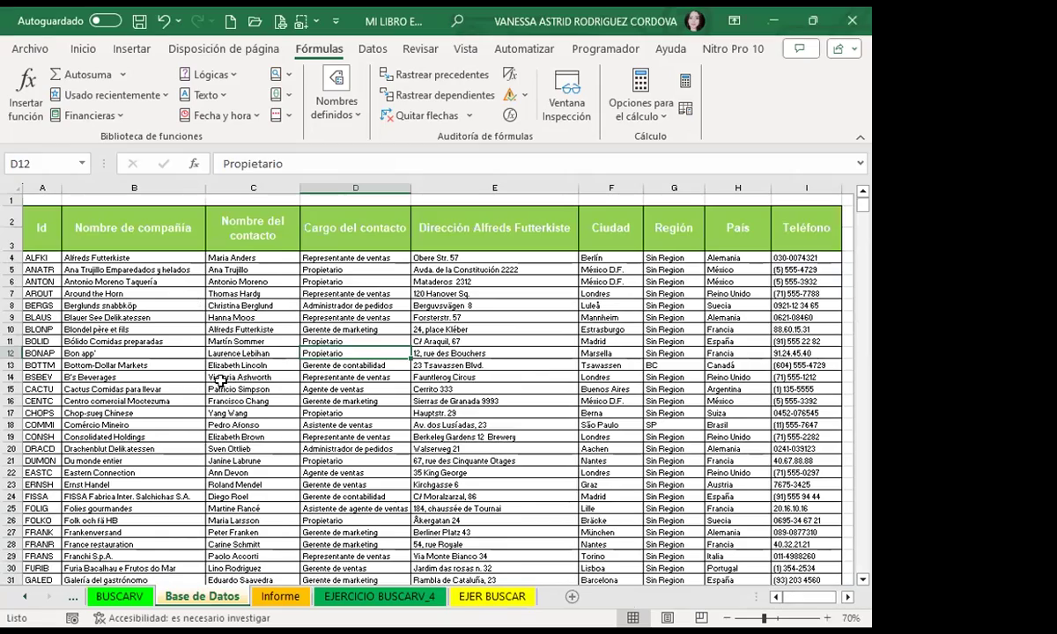
scroll(162, 384, down, 2)
scroll(164, 386, down, 4)
scroll(167, 389, down, 5)
scroll(169, 389, down, 5)
scroll(171, 390, down, 5)
scroll(170, 391, down, 6)
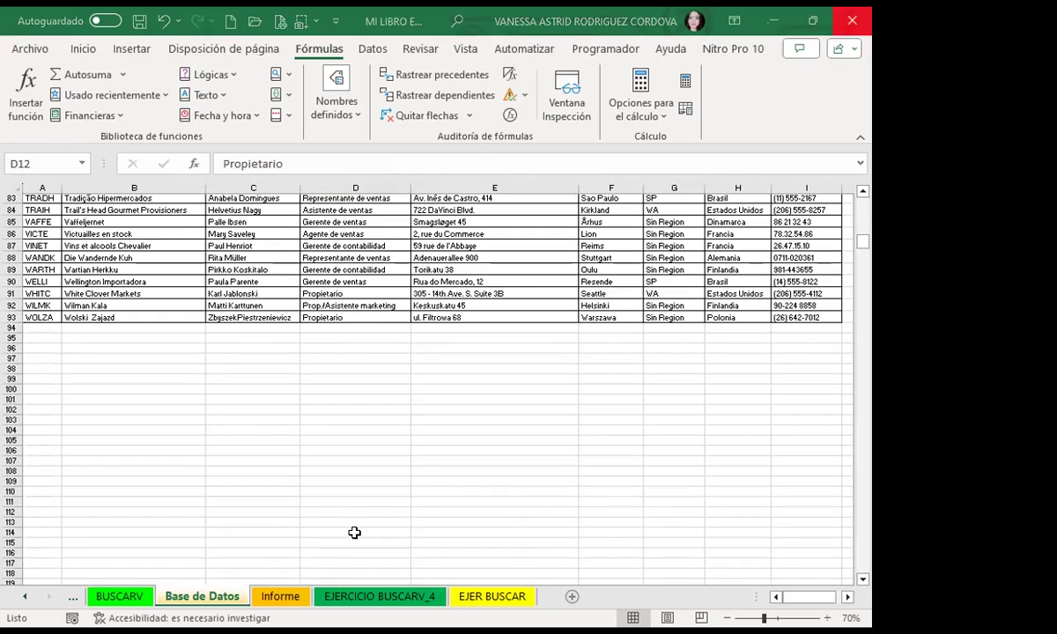
click(278, 597)
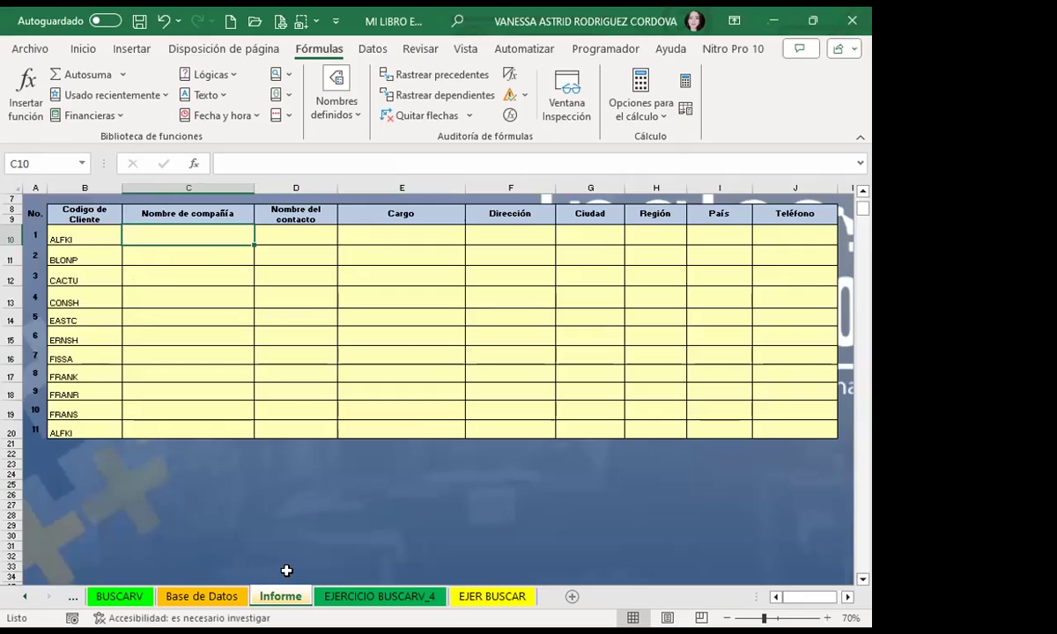
Switch between the Base de Datos and Informe sheets to review the customer data
click(202, 597)
scroll(200, 328, up, 4)
scroll(199, 328, up, 8)
scroll(199, 328, up, 5)
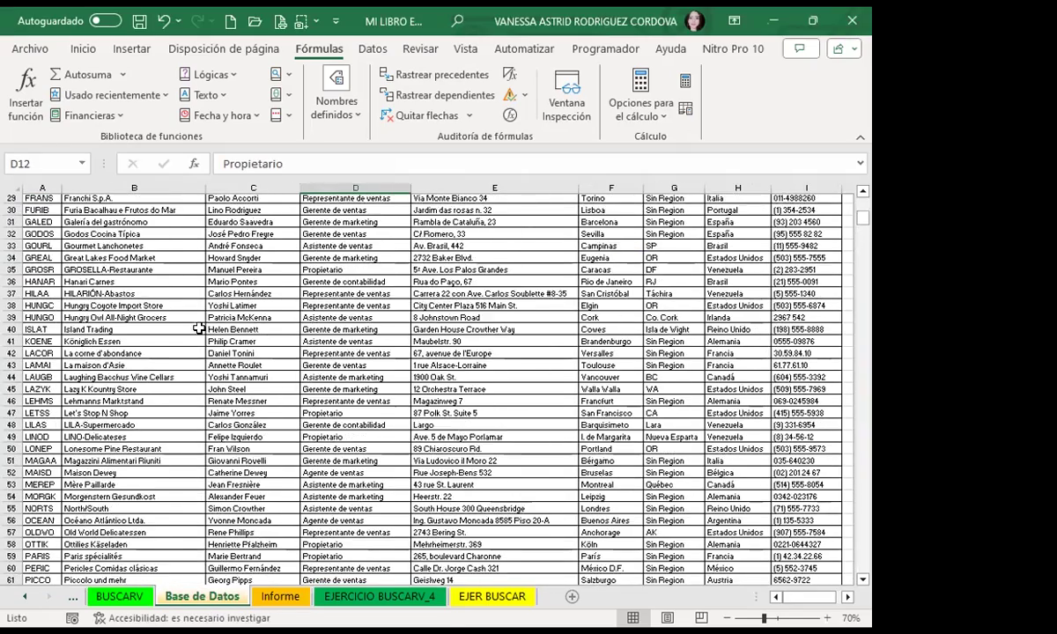
scroll(199, 329, up, 4)
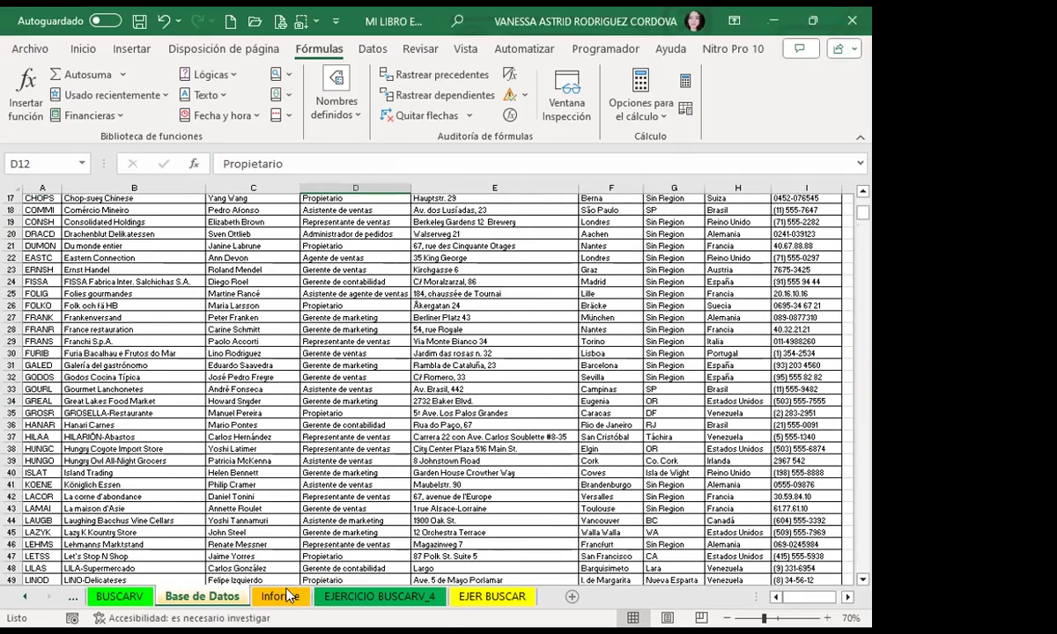
click(282, 596)
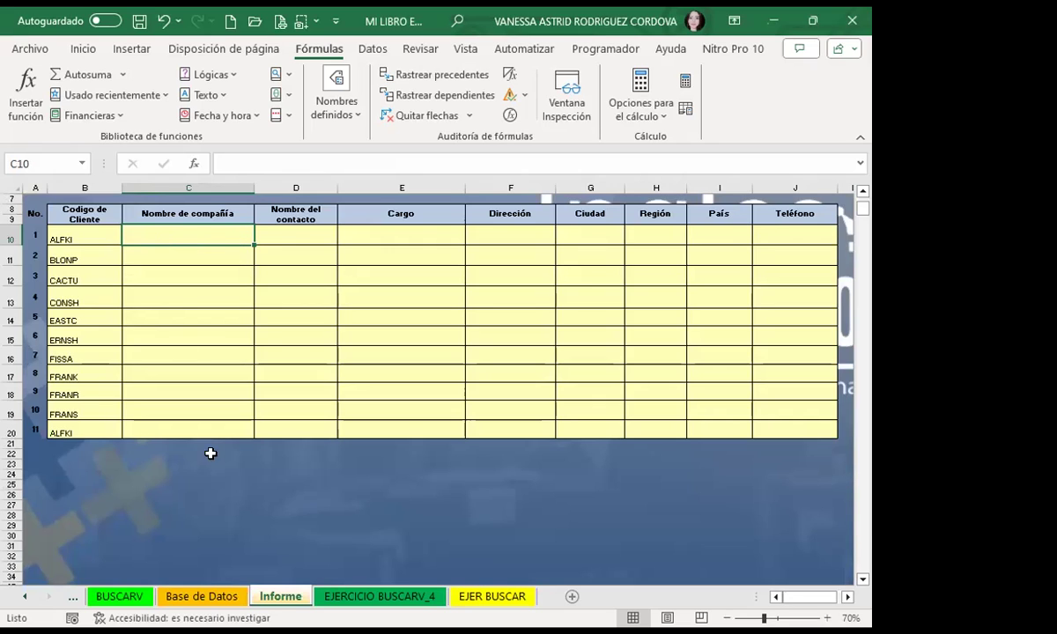
click(218, 606)
scroll(53, 353, up, 10)
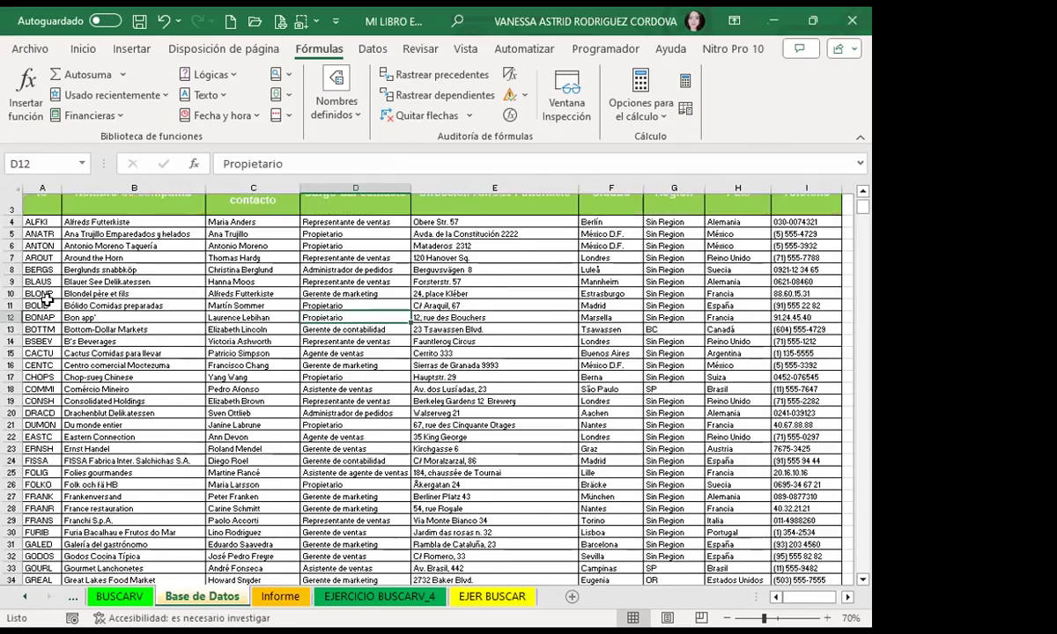
scroll(71, 291, up, 3)
Select the Base de Datos block A2:I93 and define it as the range name MARTES
mouse_move(44, 230)
mouse_down()
mouse_move(841, 569)
mouse_move(830, 562)
mouse_up()
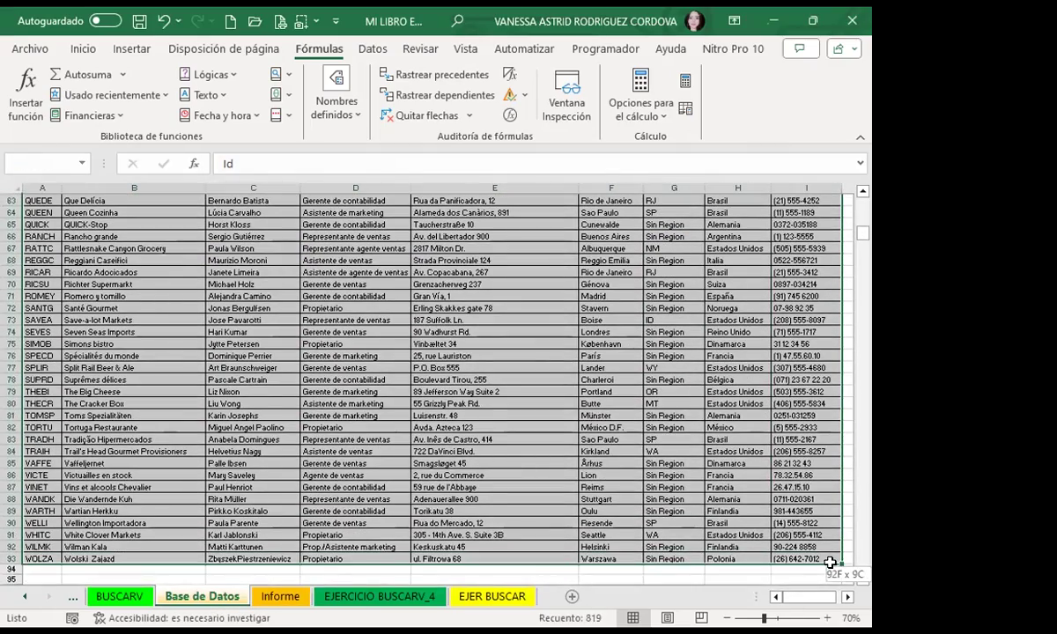
scroll(441, 370, up, 5)
scroll(265, 309, up, 5)
scroll(132, 265, up, 5)
scroll(77, 220, up, 5)
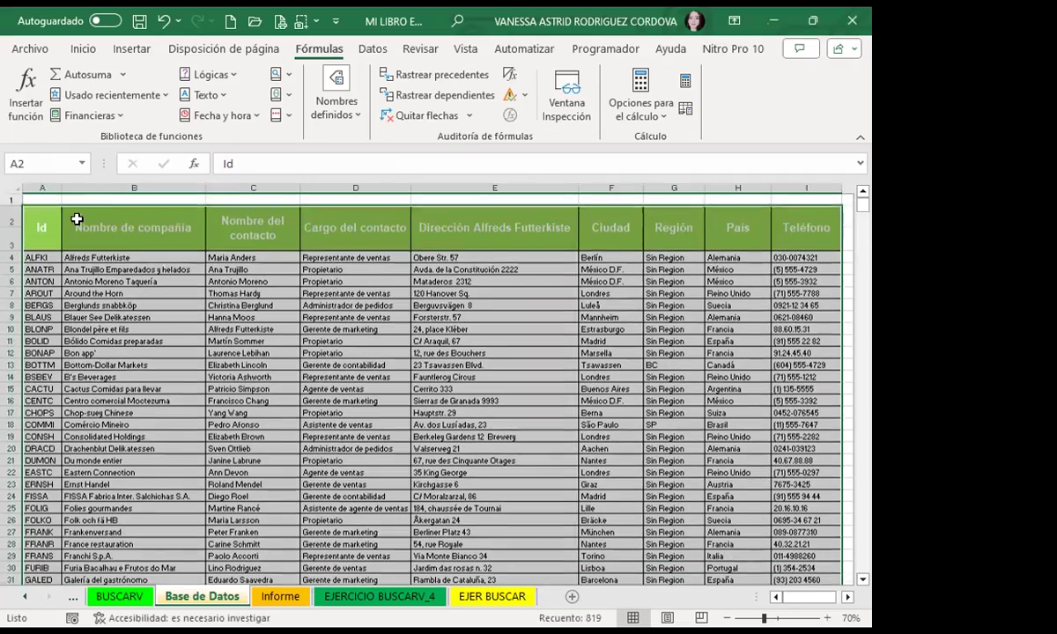
click(67, 162)
text(MARTES)
key(Return)
click(225, 329)
Go back to the Informe sheet and select the customer codes in B10:B20
click(280, 597)
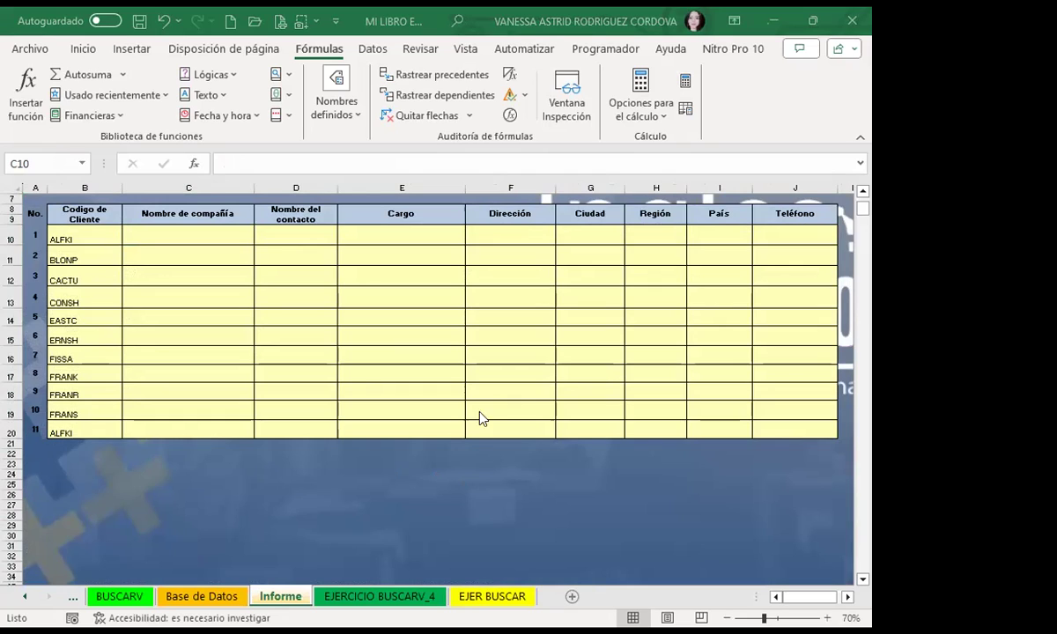
drag(94, 238, 75, 425)
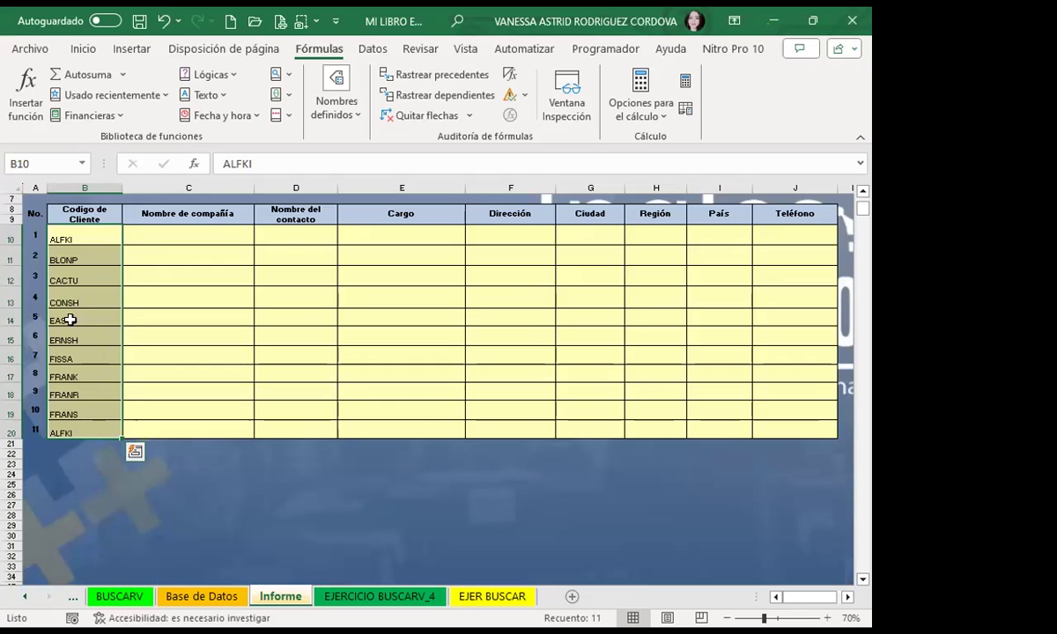
Define Informe's customer codes B10:B20 as MARTES1, then reselect them to verify the name
click(141, 236)
drag(88, 236, 69, 431)
click(35, 162)
text(MARTES1)
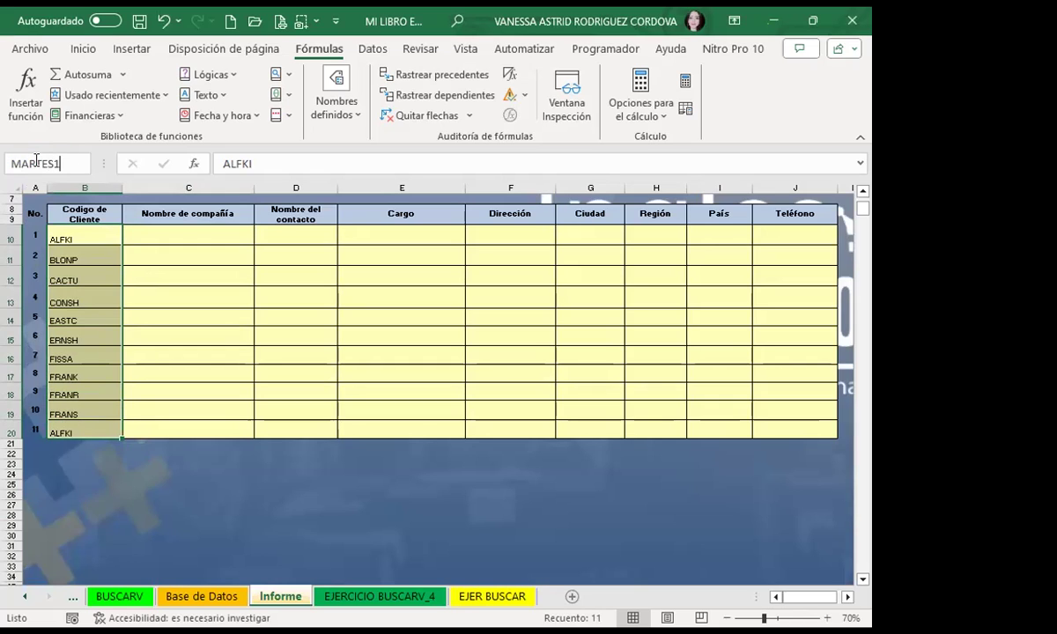
key(Return)
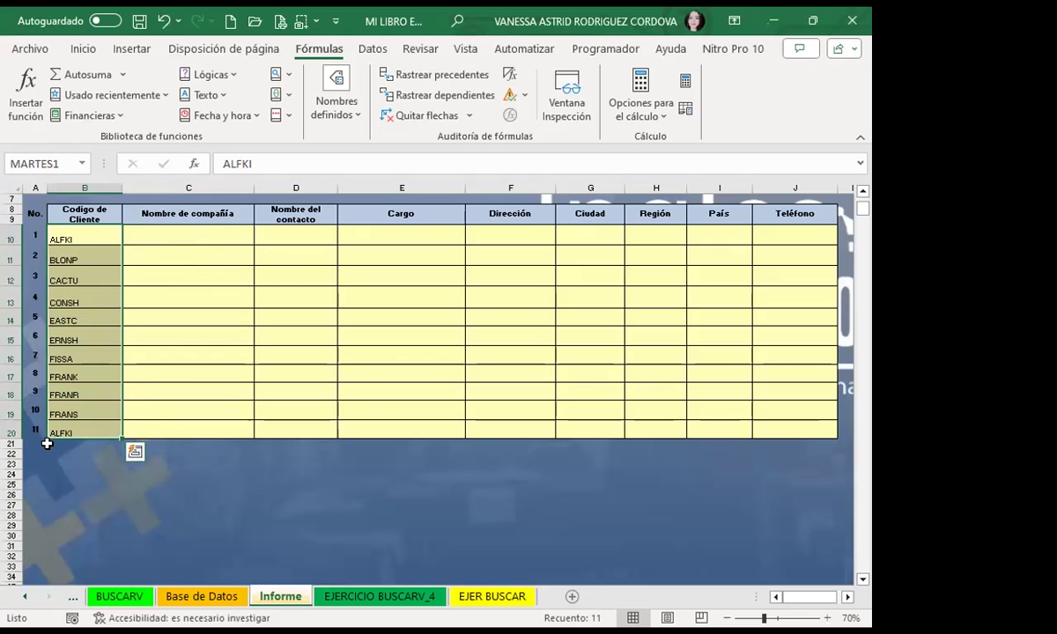
click(145, 231)
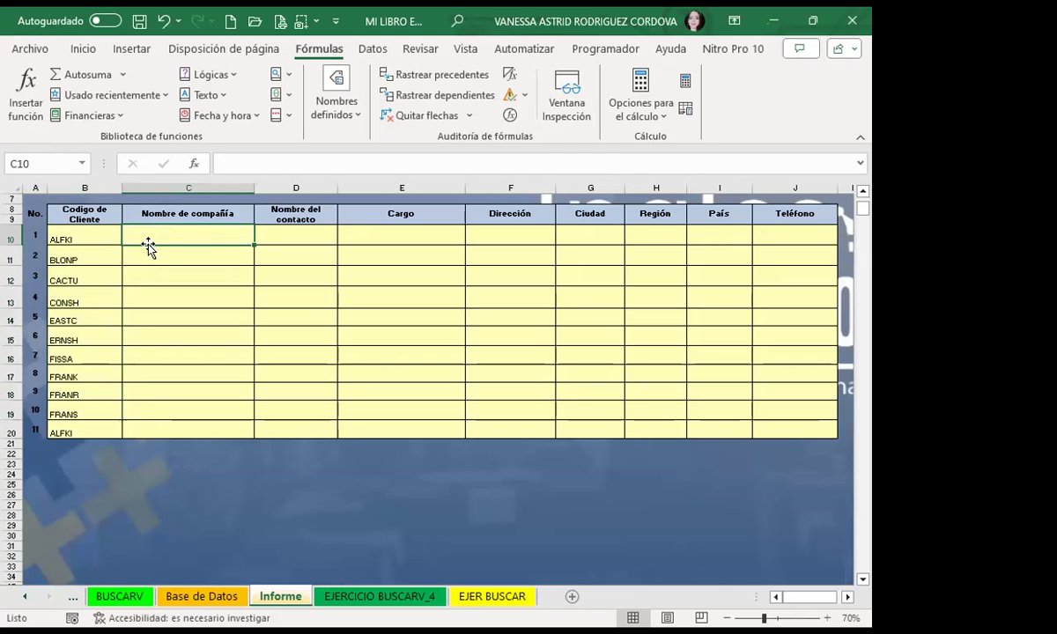
drag(85, 230, 85, 430)
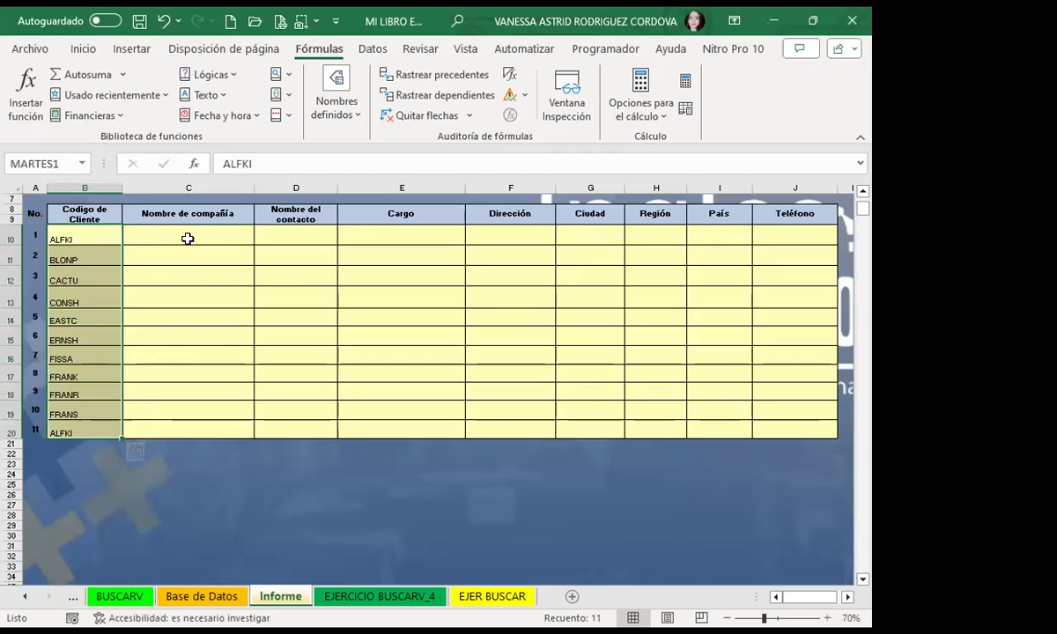
In C10 start a BUSCARV formula using MARTES1 as the lookup value
click(188, 237)
text(=)
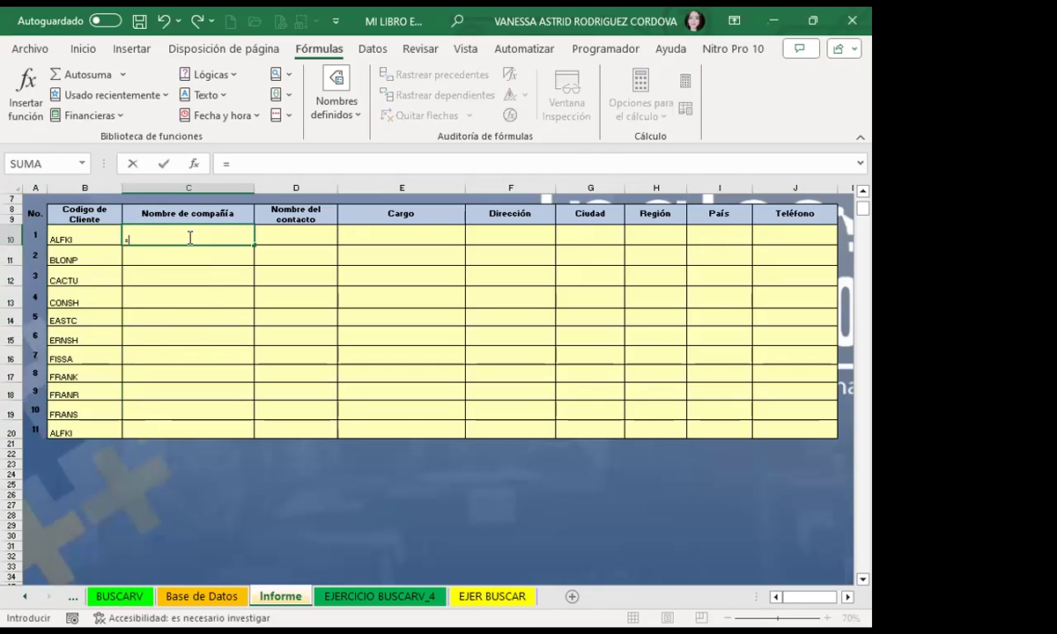
text(B)
text(USC)
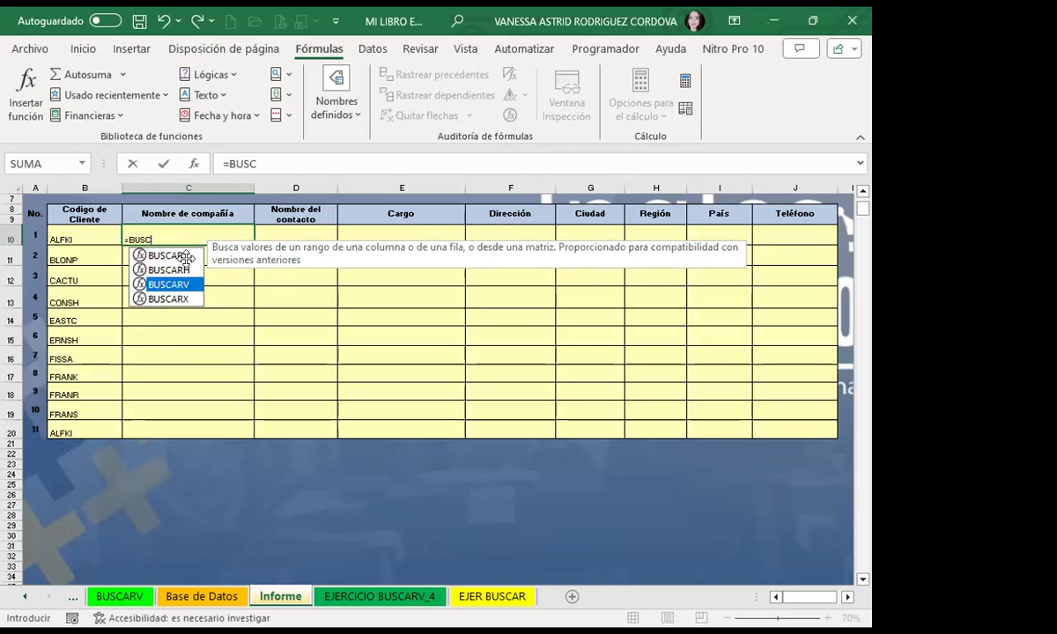
key(Tab)
click(88, 236)
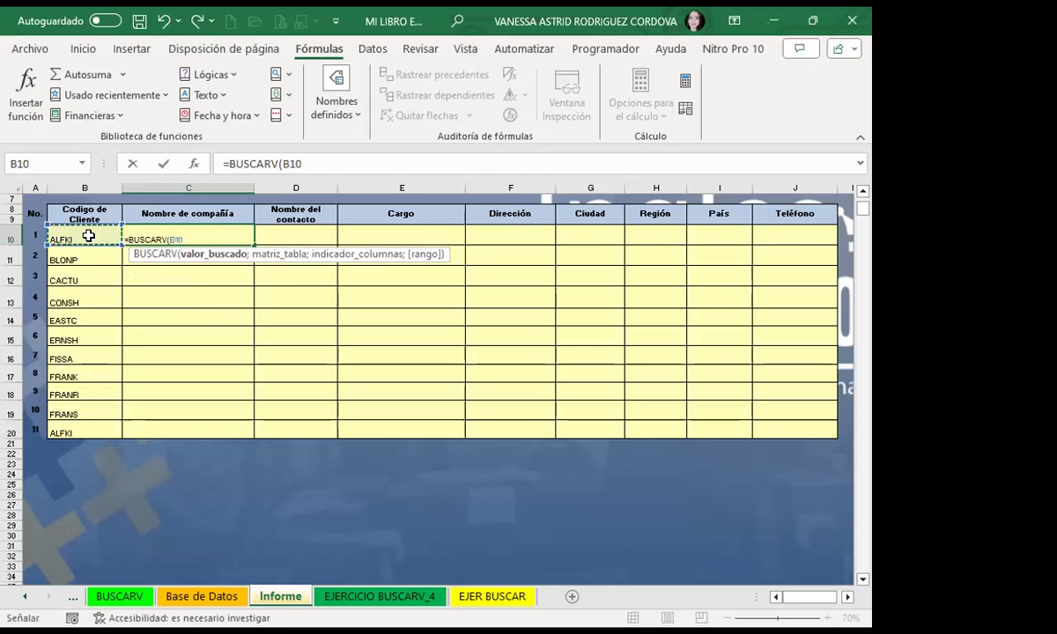
key(BackSpace)
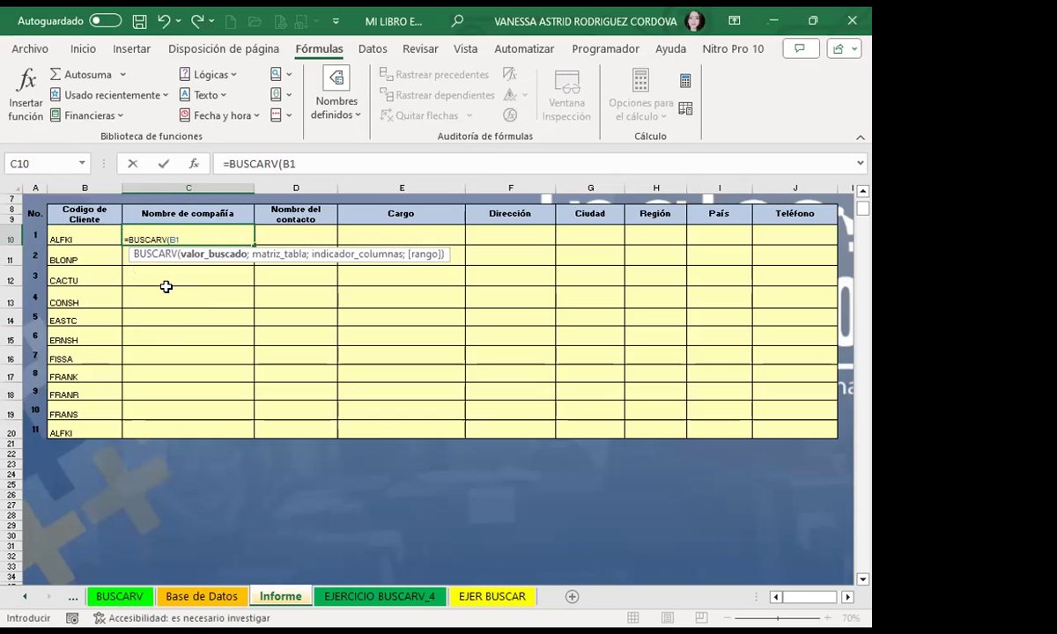
key(BackSpace)
key(BackSpace)
text(MARTE)
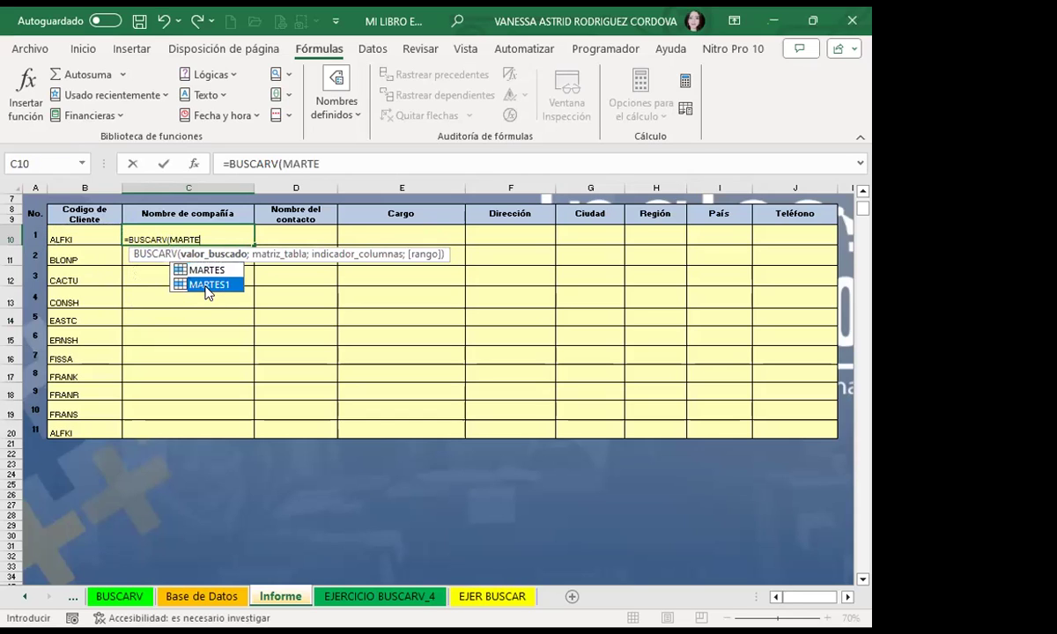
double_click(206, 285)
Finish the formula as =BUSCARV(MARTES1;MARTES;2;0) and commit it to fill C10:C20
text(;)
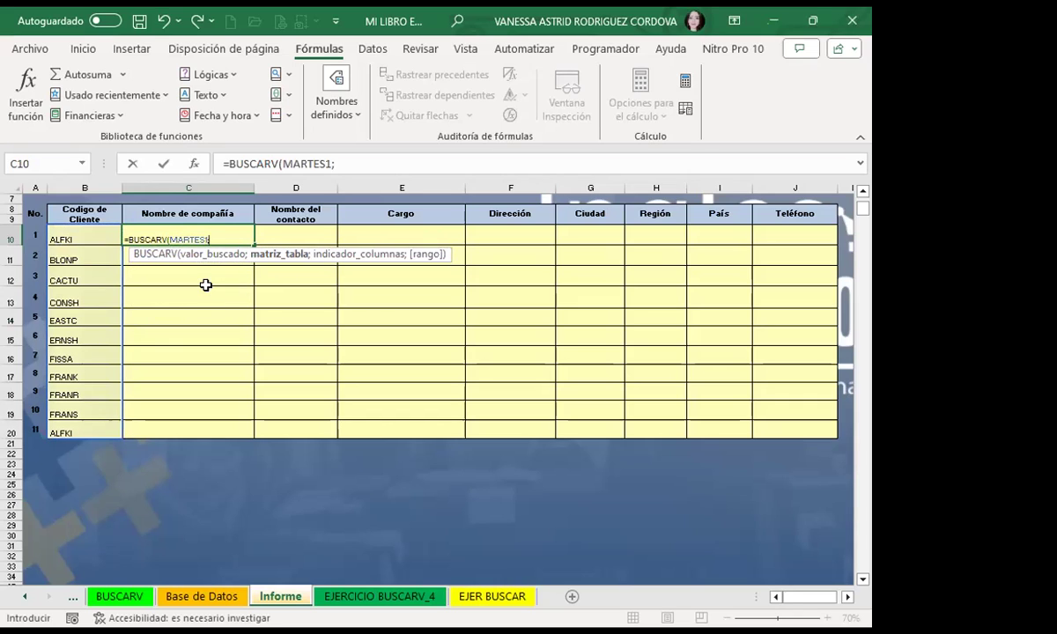
text(MAR)
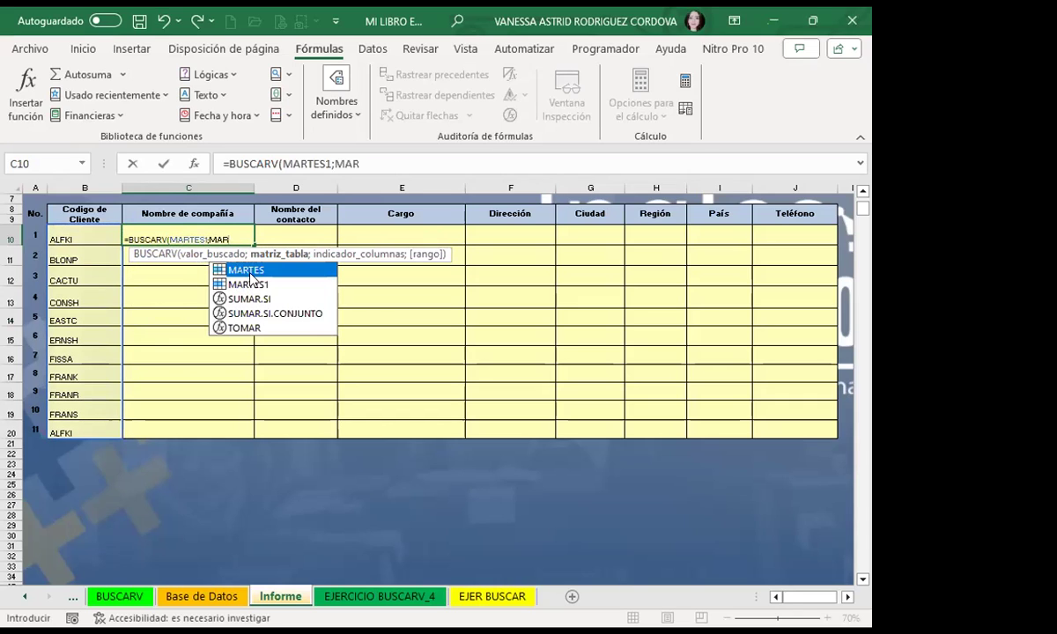
double_click(252, 271)
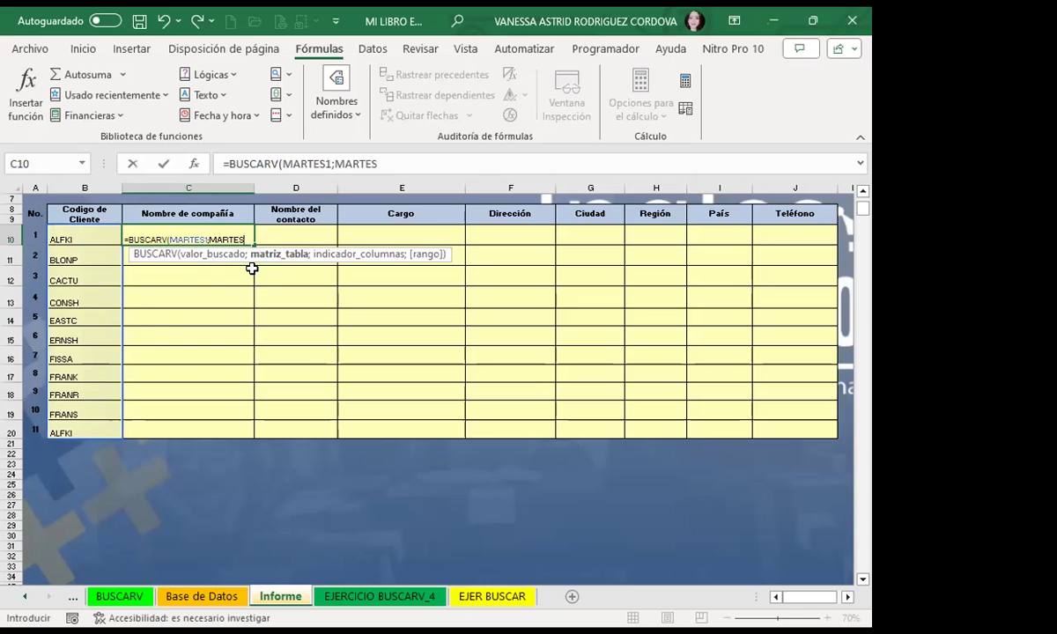
text(;)
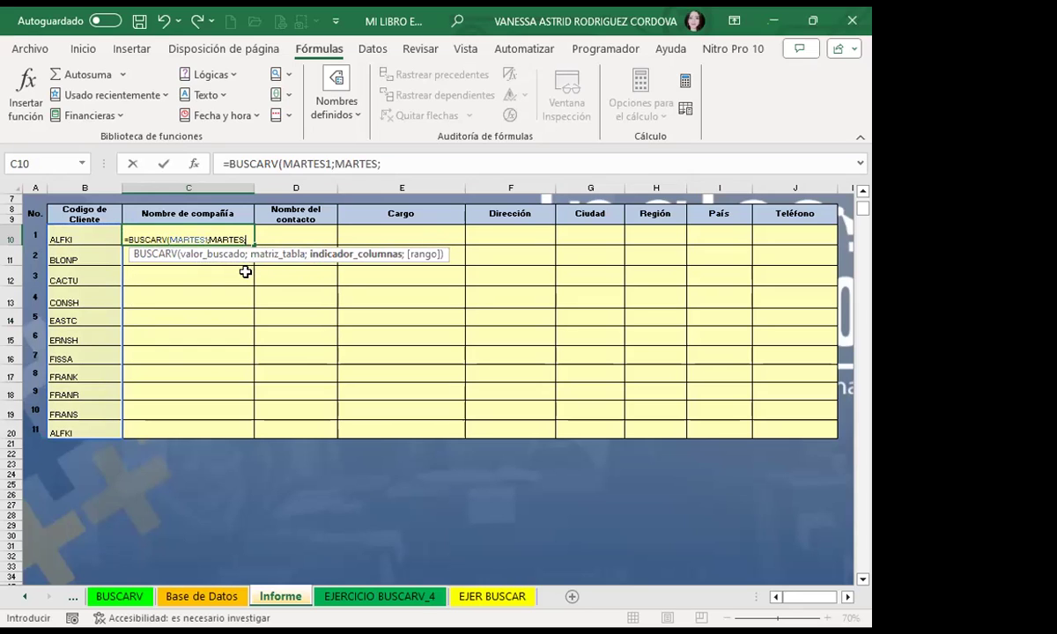
key(BackSpace)
text(;)
text(2)
text(;0)
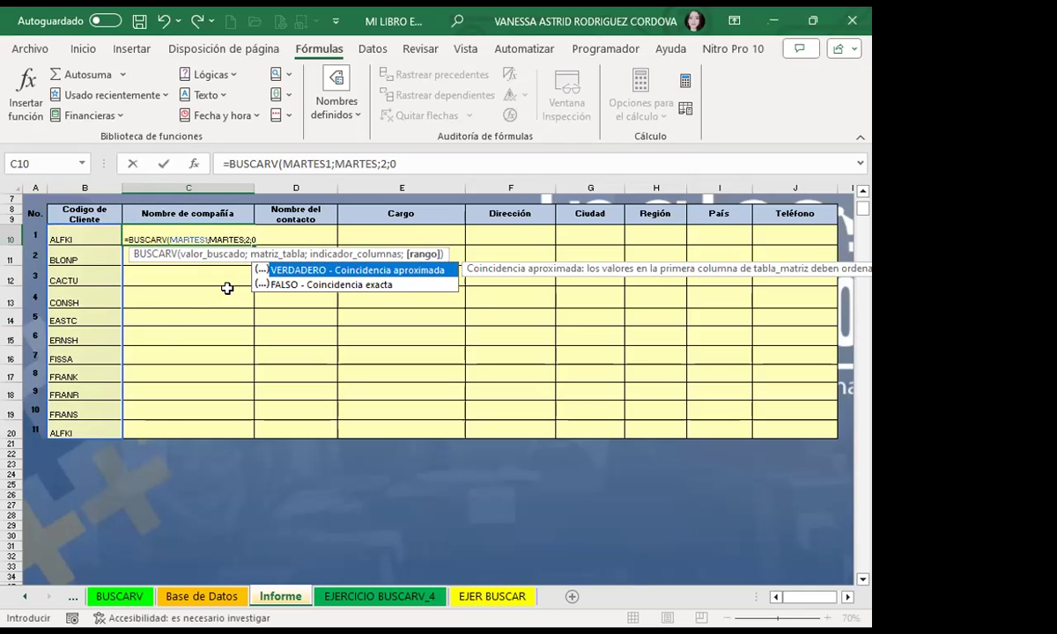
key(Return)
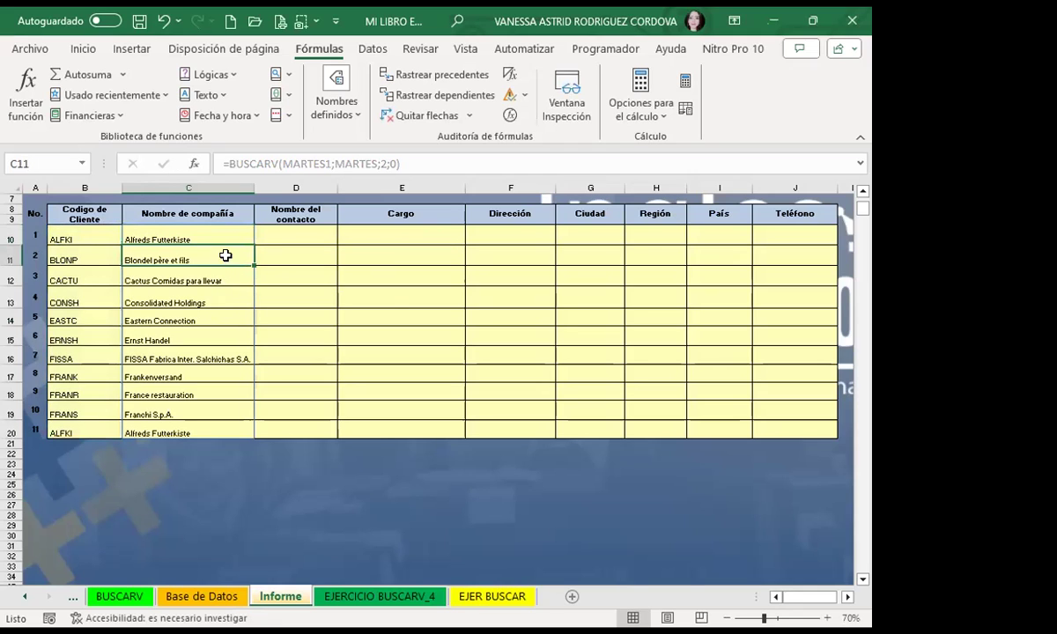
click(227, 239)
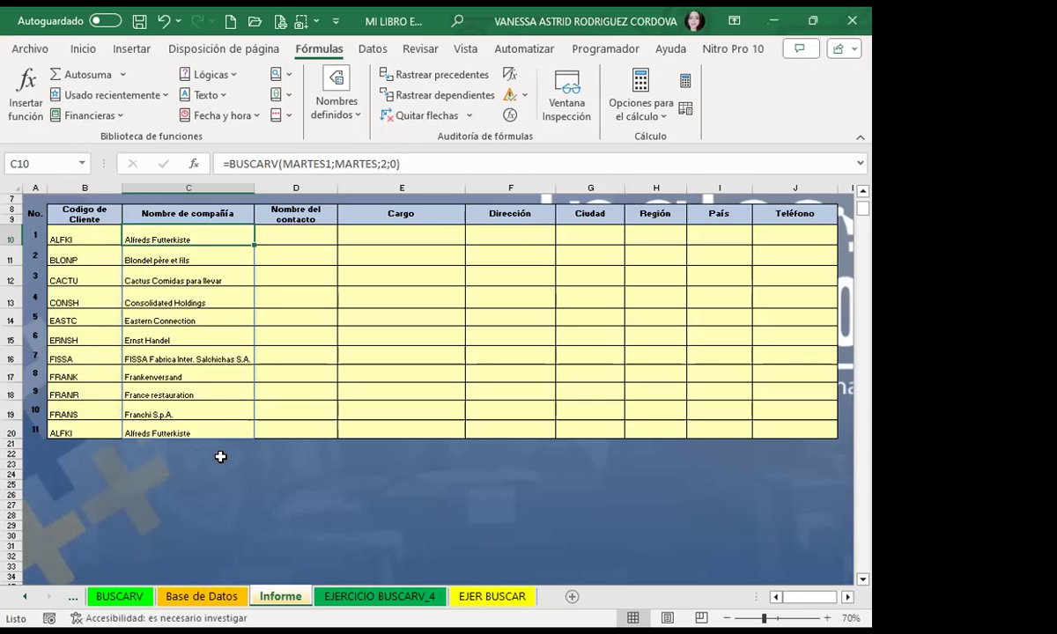
key(Down)
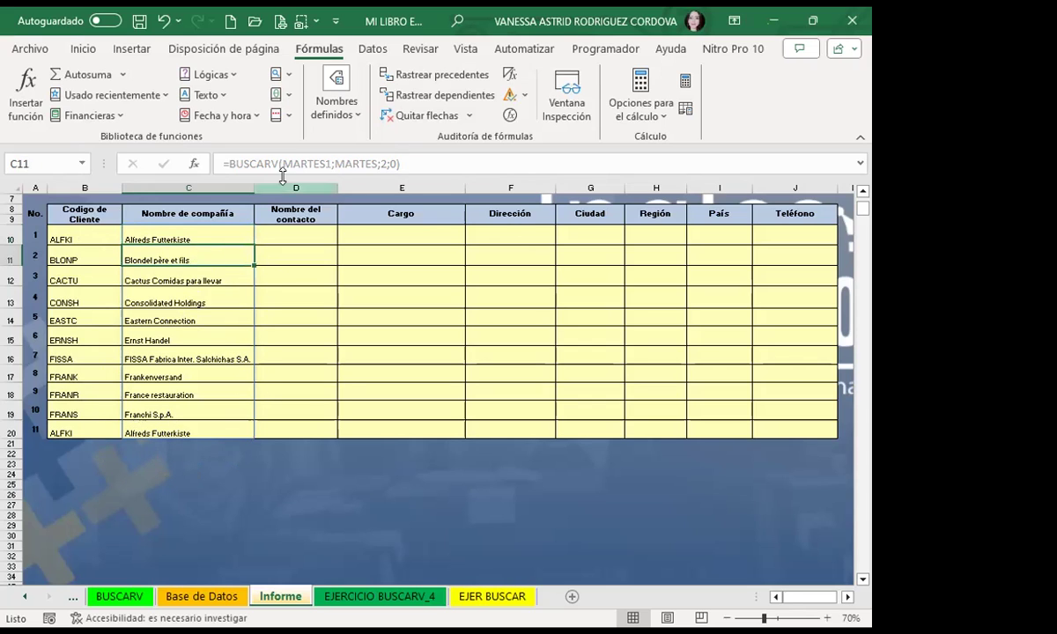
key(Down)
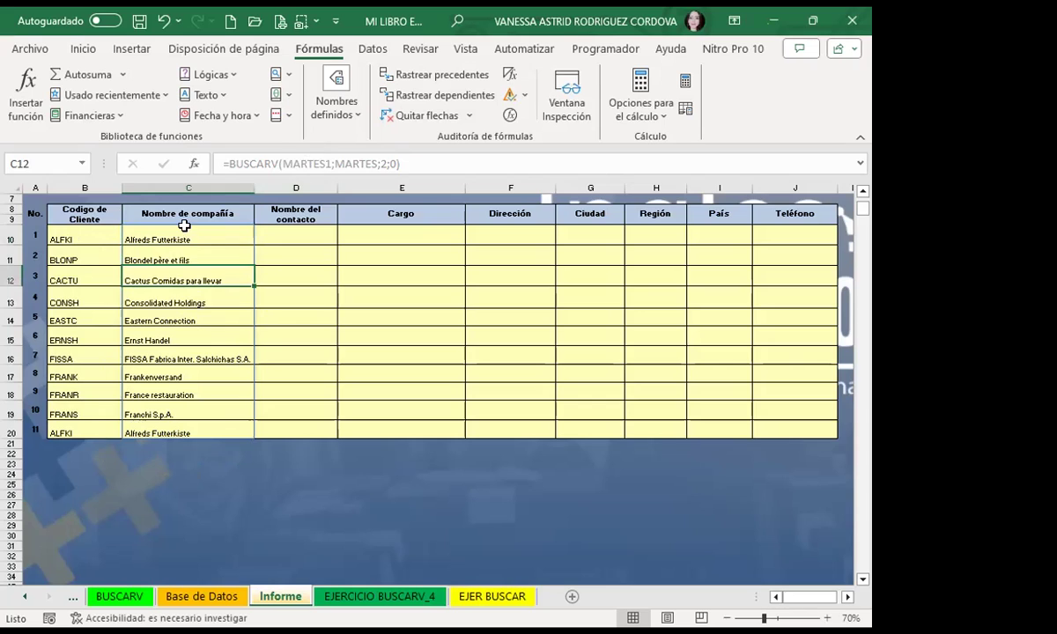
click(198, 234)
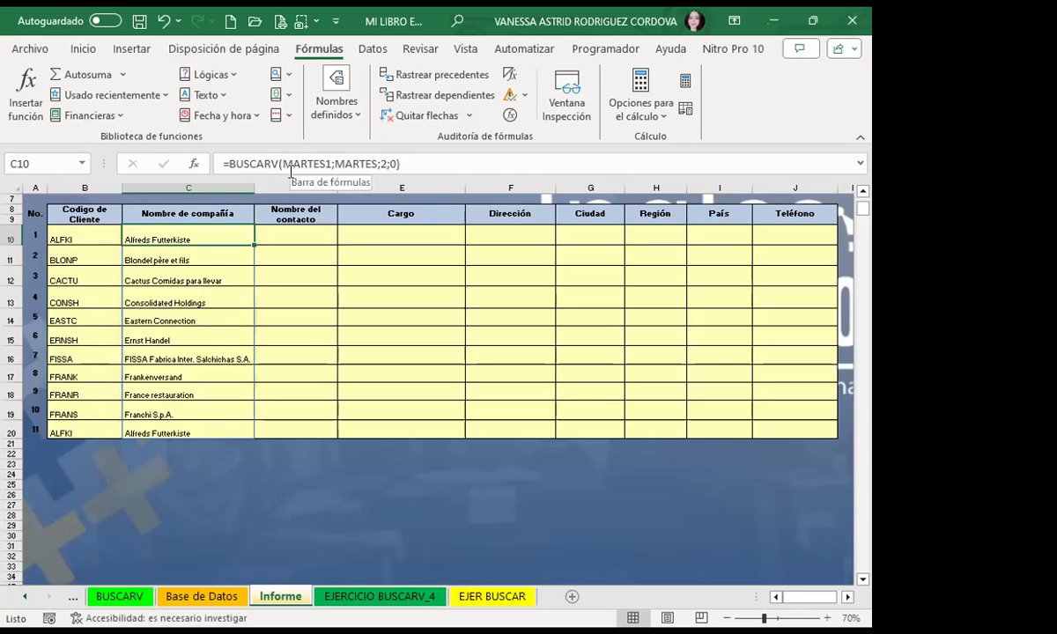
key(Down)
key(Down)
key(Down)
key(Down)
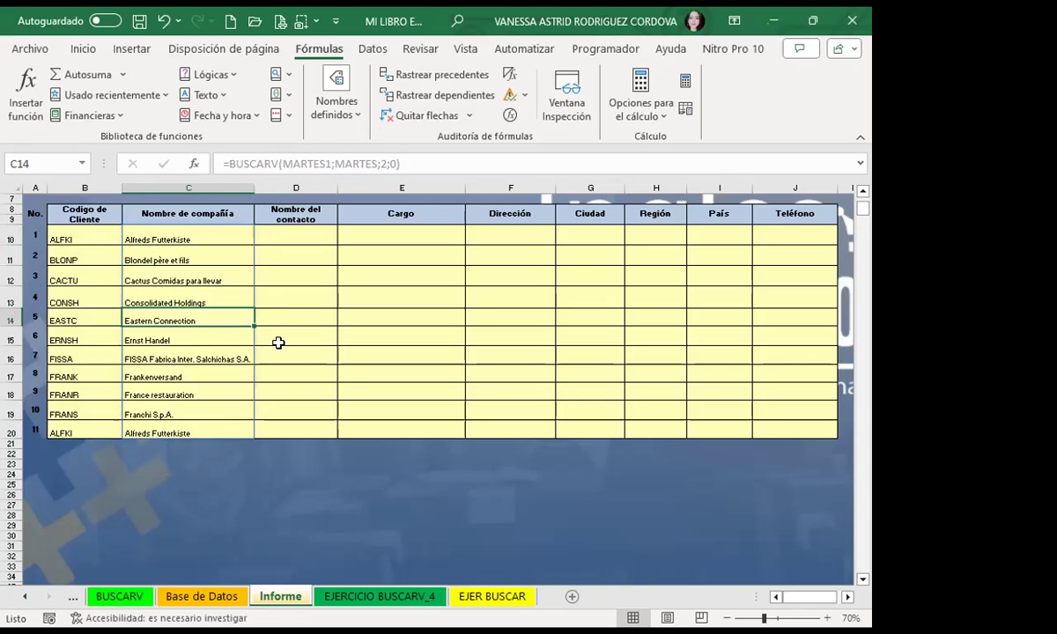
click(198, 232)
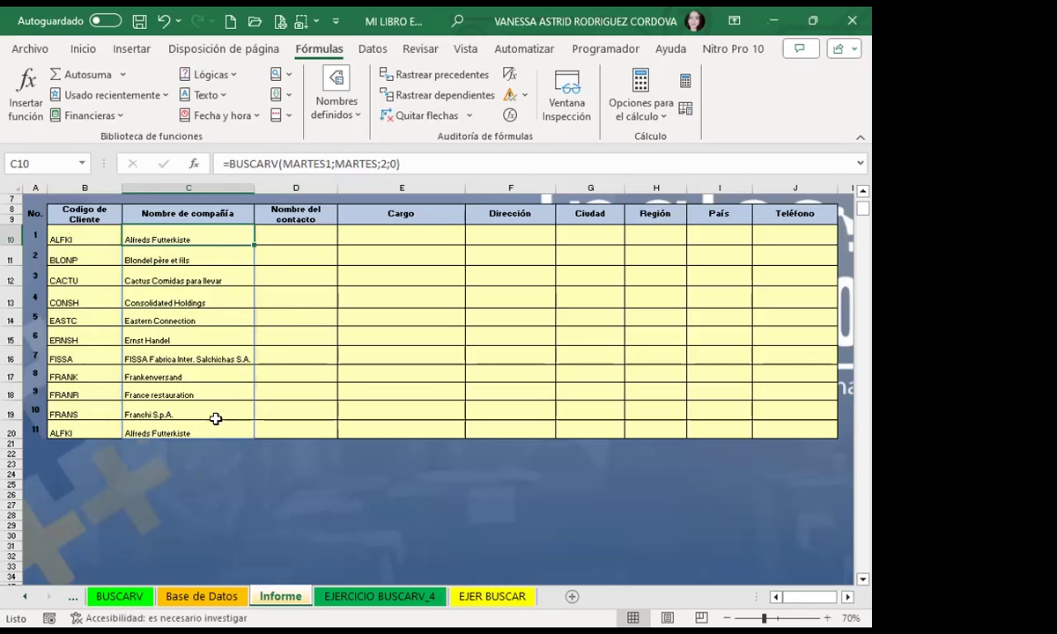
click(108, 373)
click(226, 235)
key(Down)
key(Down)
key(Down)
key(Down)
key(Down)
key(Down)
key(Down)
key(Down)
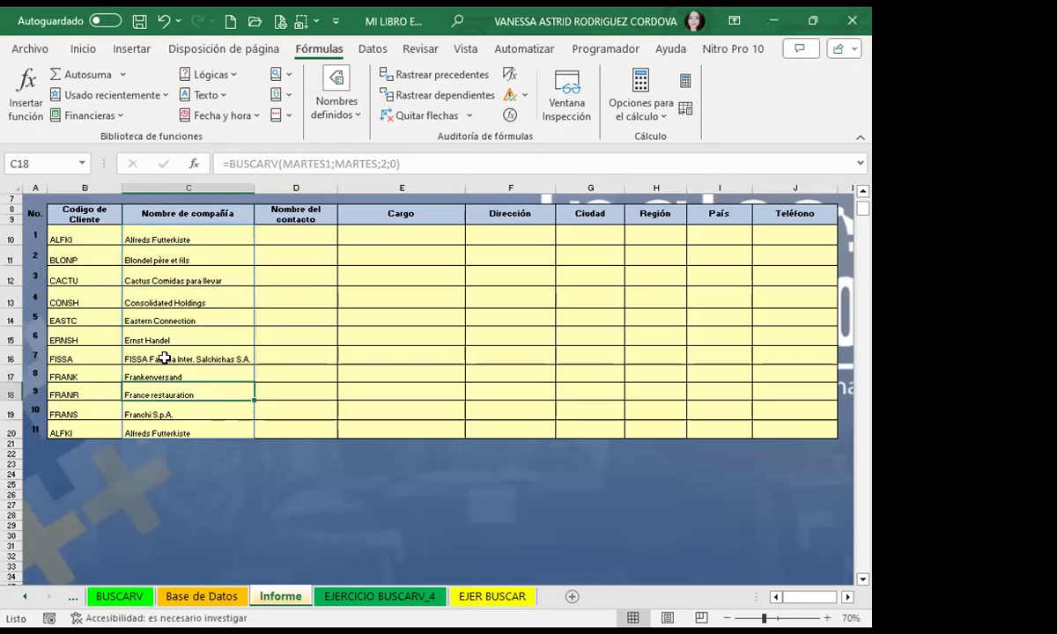